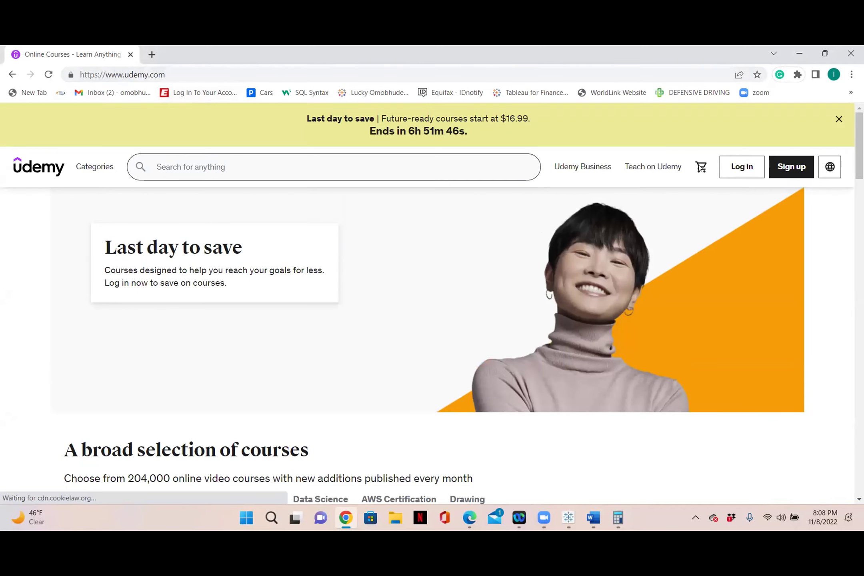
- Search the Udemy course catalogue for "tableau"
click(466, 168)
text(tab)
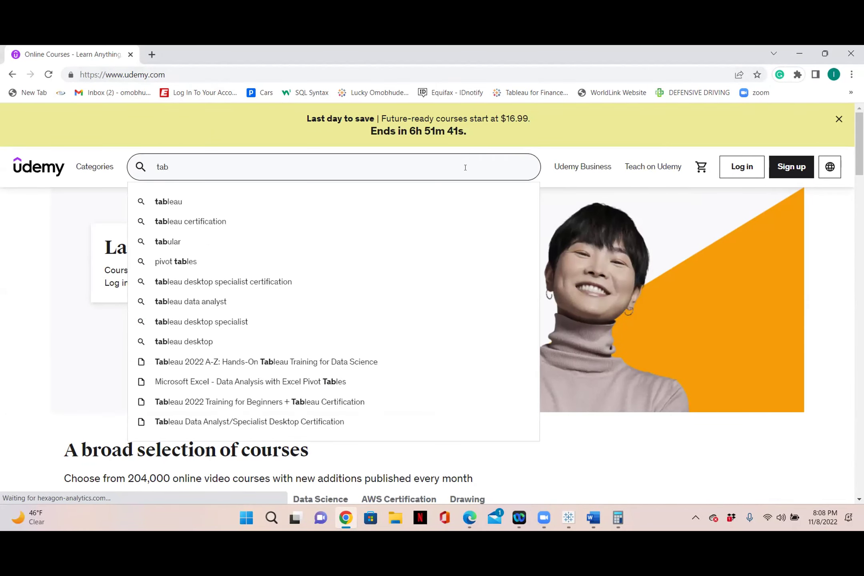
text(leau)
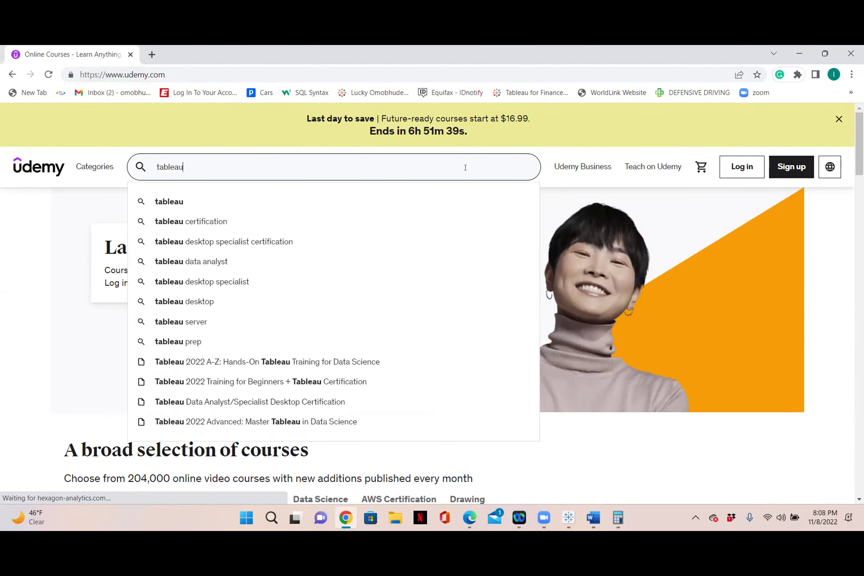
key(Return)
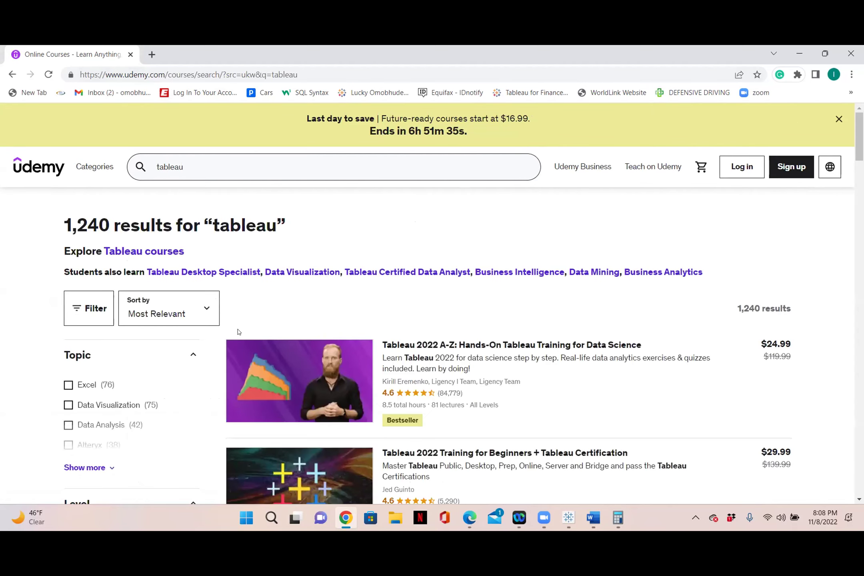
- Expand the full topic filter list and limit the Tableau course results to Free under Price
mouse_move(328, 354)
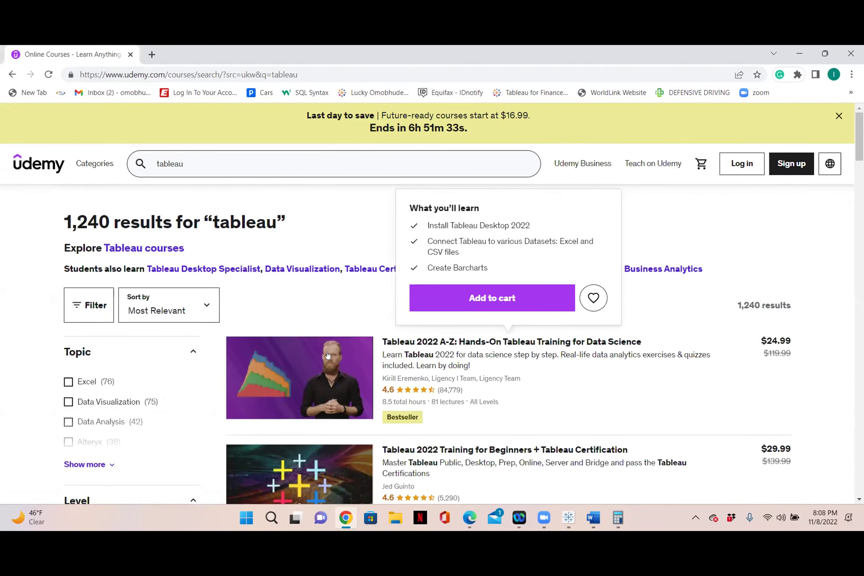
scroll(327, 352, down, 2)
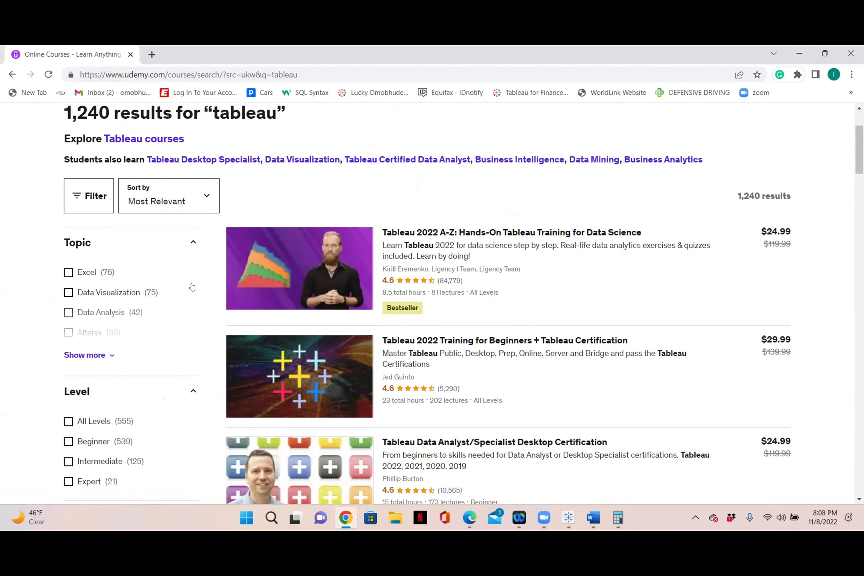
mouse_move(611, 268)
click(93, 355)
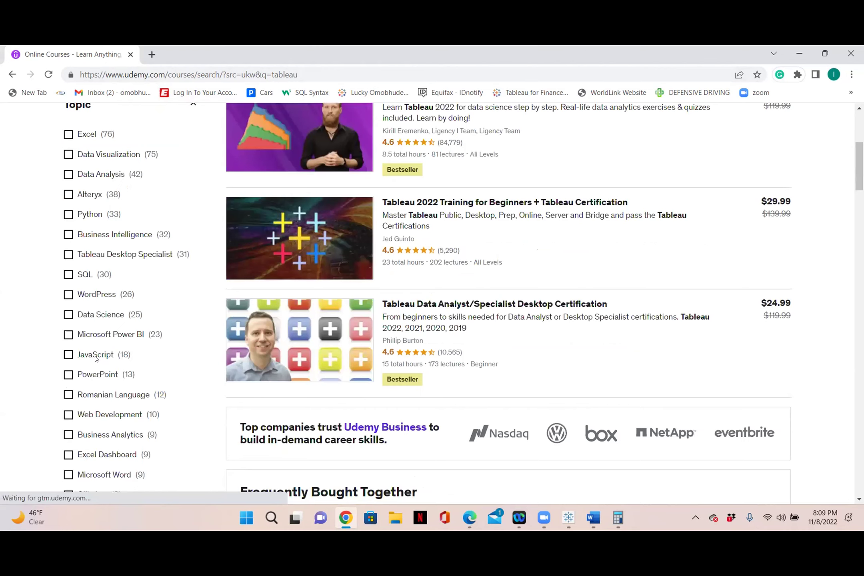
scroll(90, 208, down, 7)
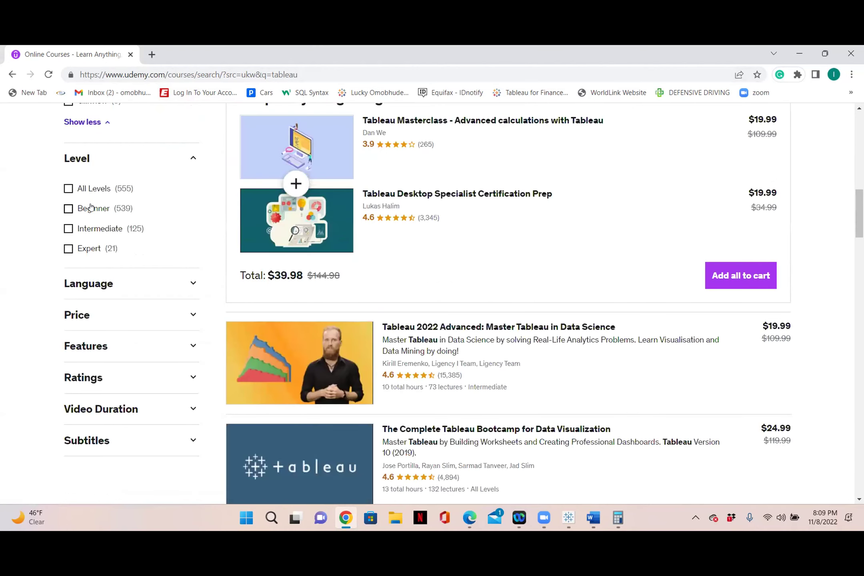
click(83, 318)
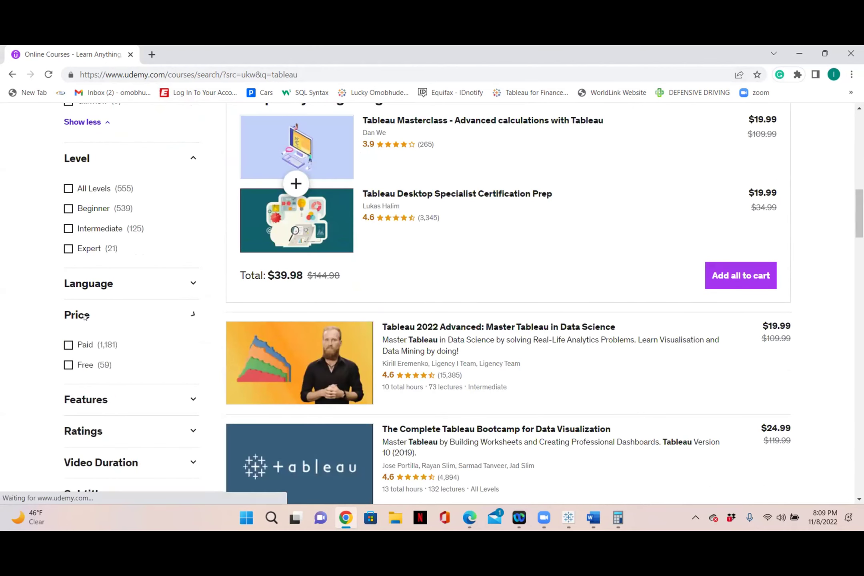
click(68, 366)
- Look through the free Tableau courses, from the first results to the Hot and Fresh Courses section and back
mouse_move(572, 315)
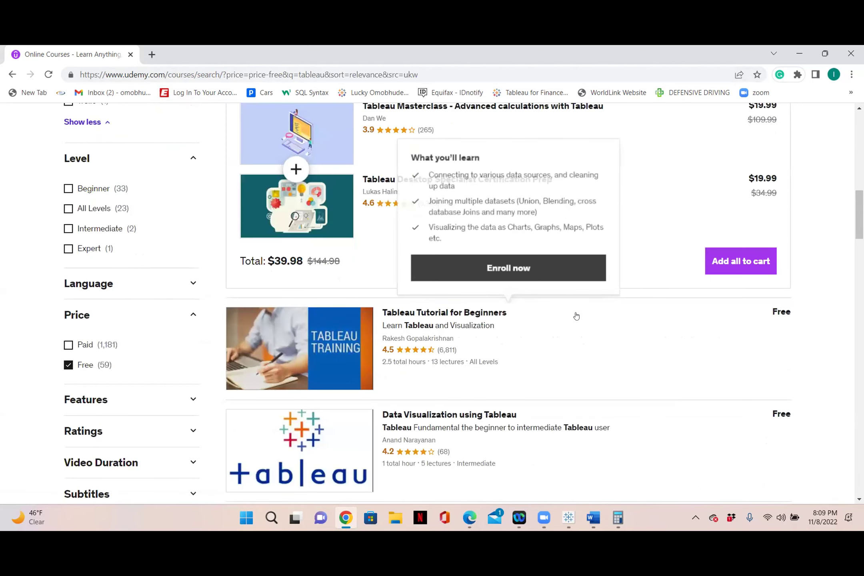
scroll(520, 224, up, 5)
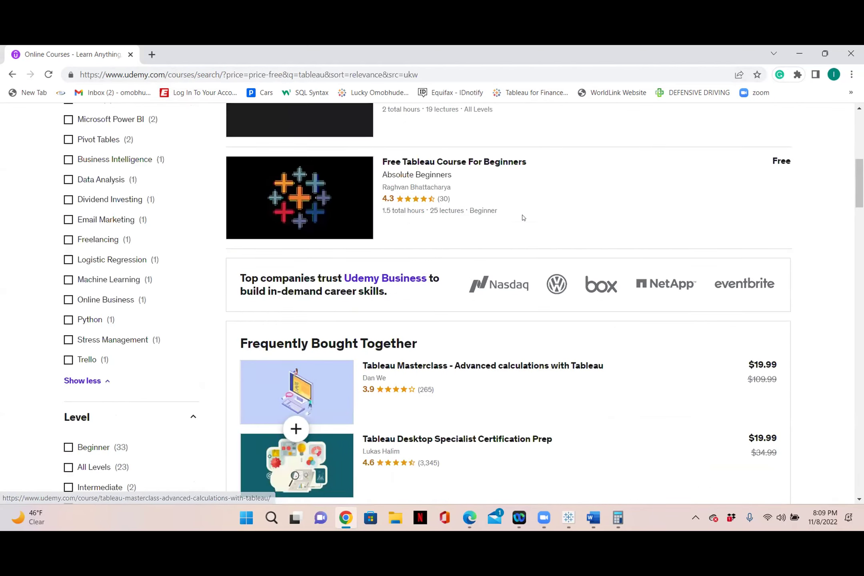
scroll(812, 222, up, 3)
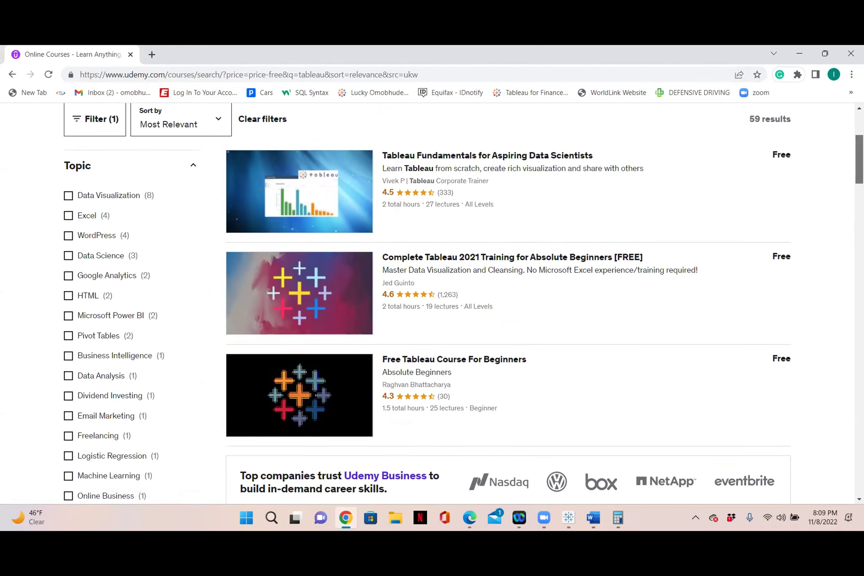
scroll(712, 260, up, 2)
scroll(508, 304, down, 15)
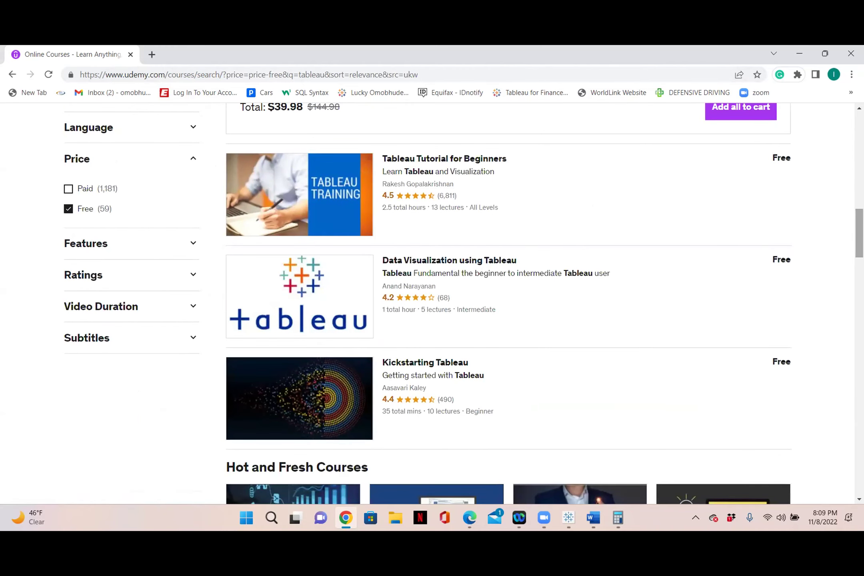
mouse_move(412, 376)
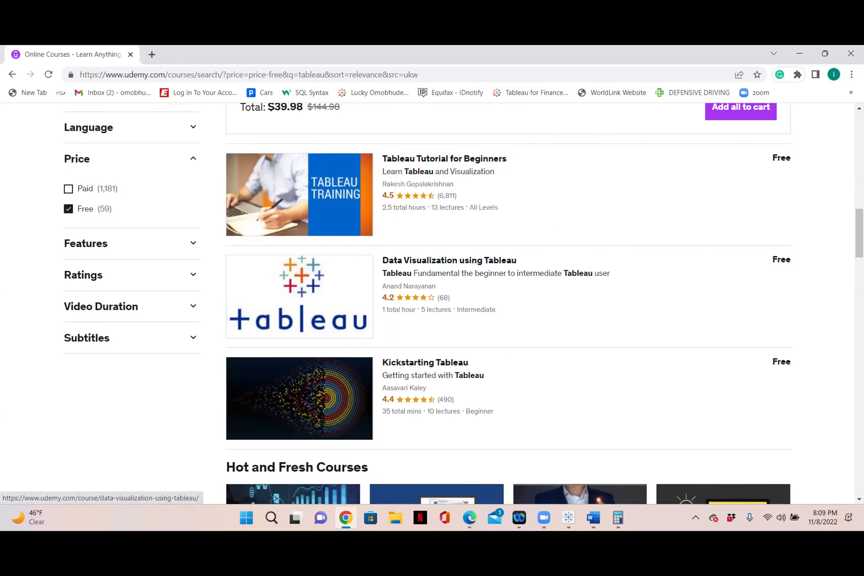
scroll(508, 304, down, 5)
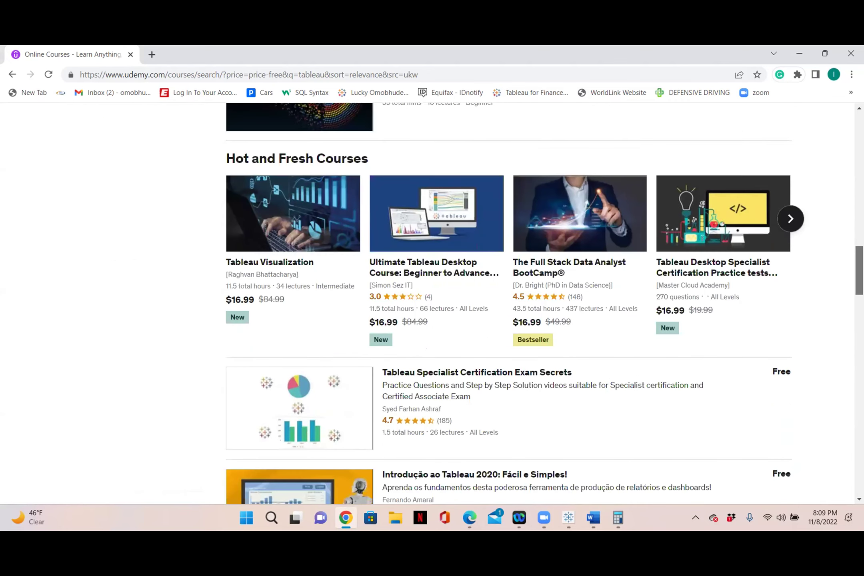
scroll(464, 188, down, 2)
scroll(464, 188, up, 8)
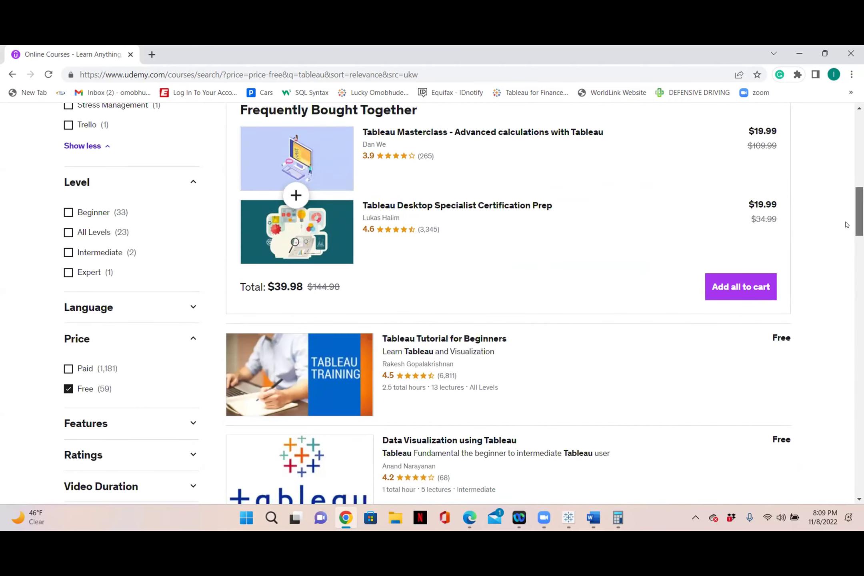
scroll(464, 188, up, 5)
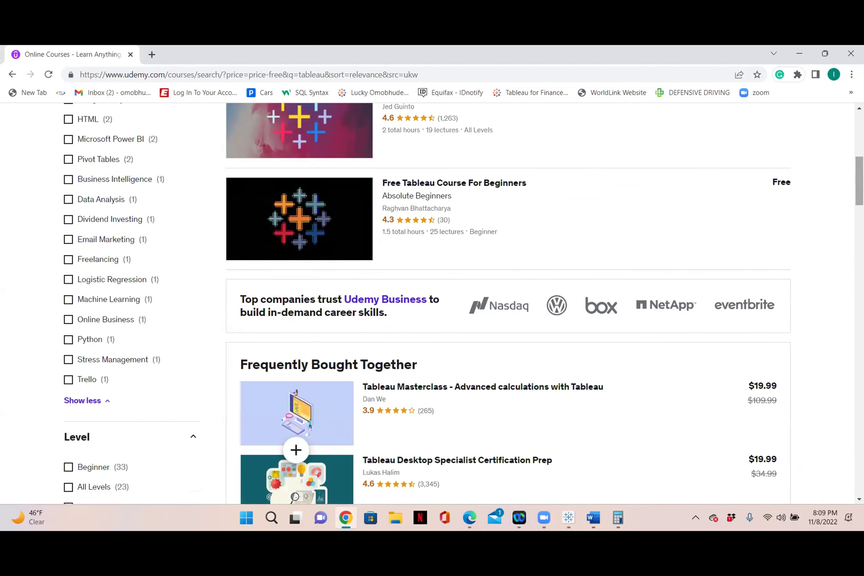
scroll(860, 180, up, 6)
scroll(432, 304, up, 1)
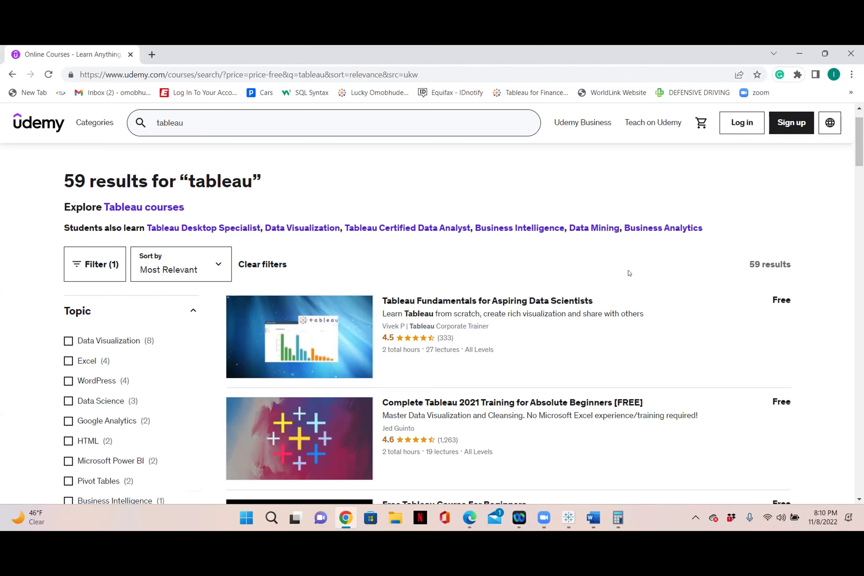
- Examine the remaining free Tableau courses down the results page, including the preview of Analisis Bisnis Menggunakan Tableau
mouse_move(486, 323)
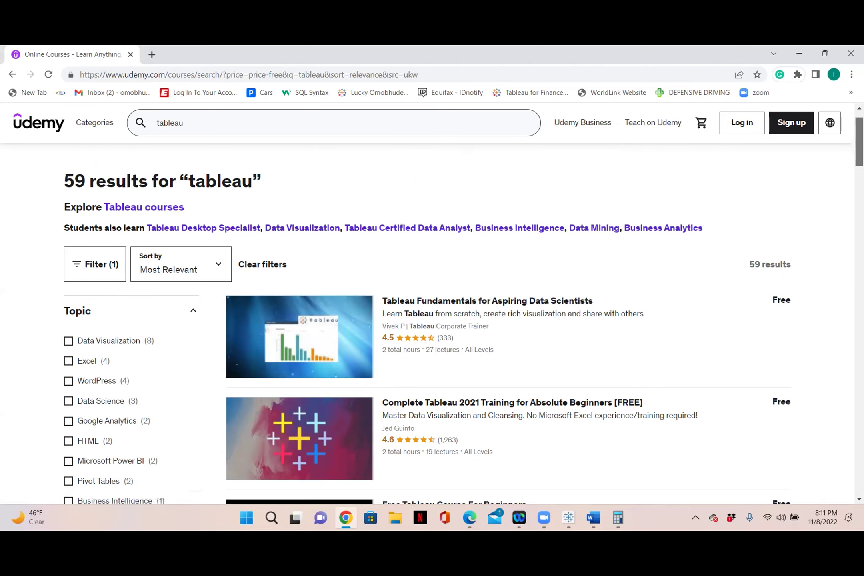
scroll(723, 311, down, 8)
scroll(508, 304, down, 6)
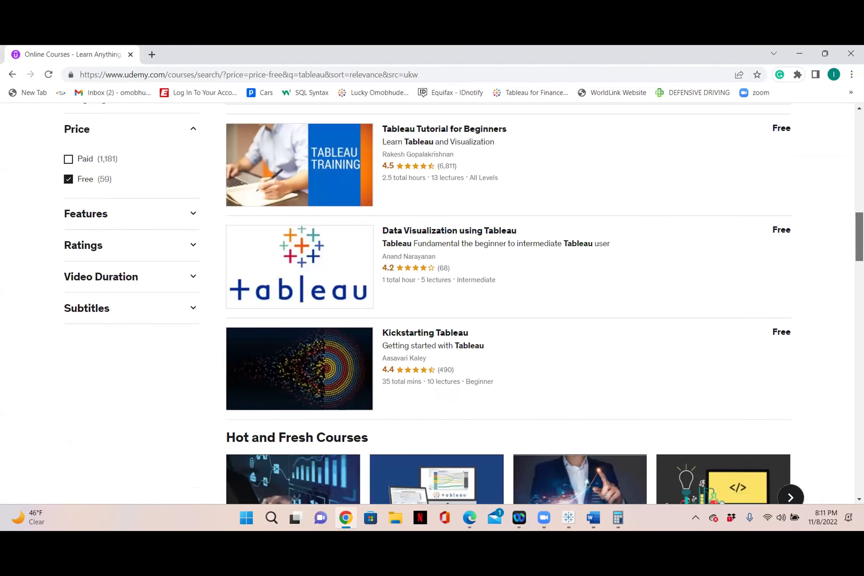
scroll(508, 304, down, 8)
scroll(508, 304, down, 7)
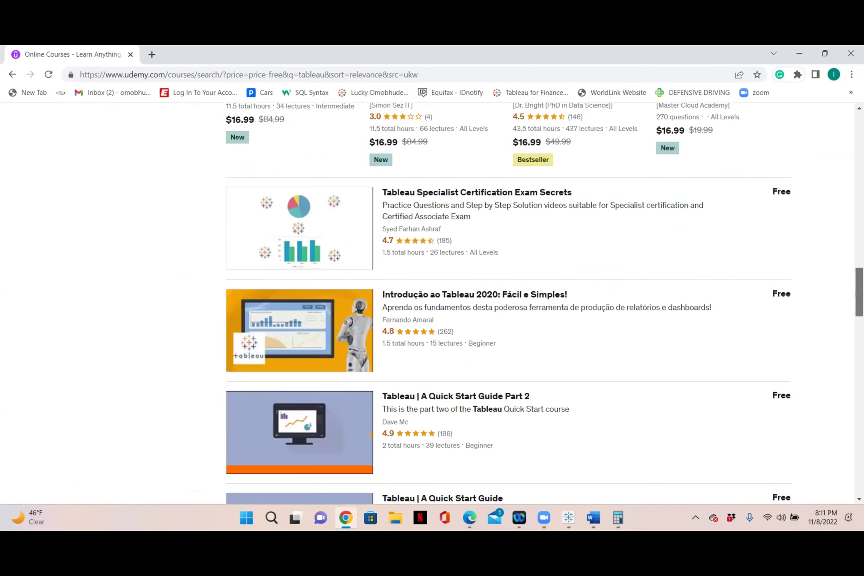
scroll(508, 304, down, 2)
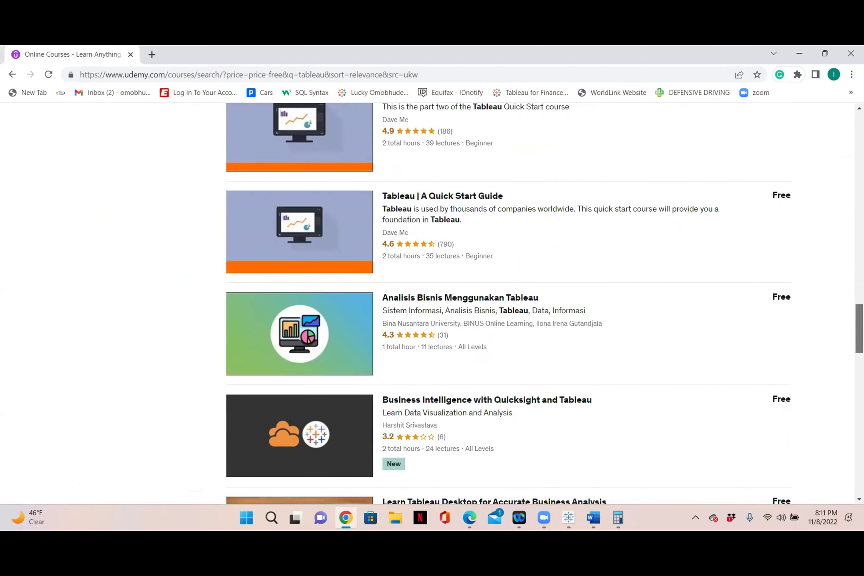
scroll(508, 304, down, 1)
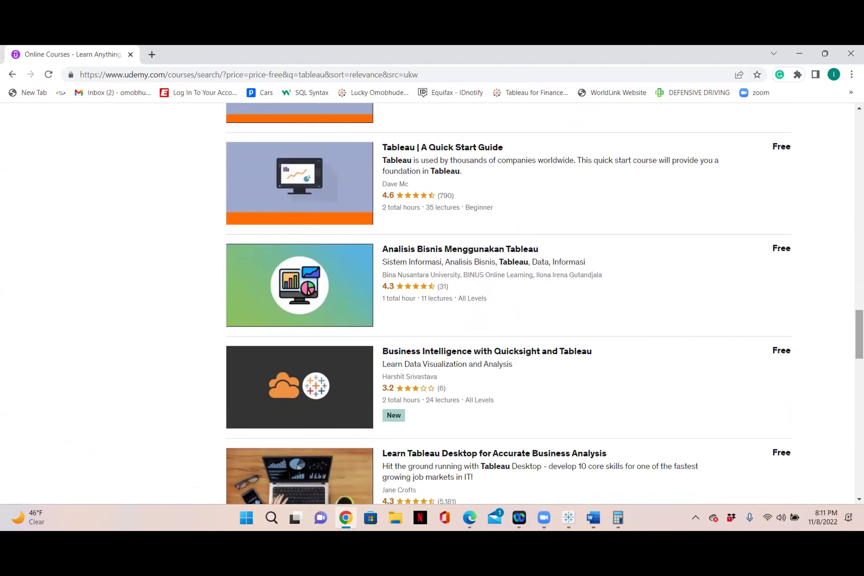
mouse_move(660, 397)
mouse_move(779, 314)
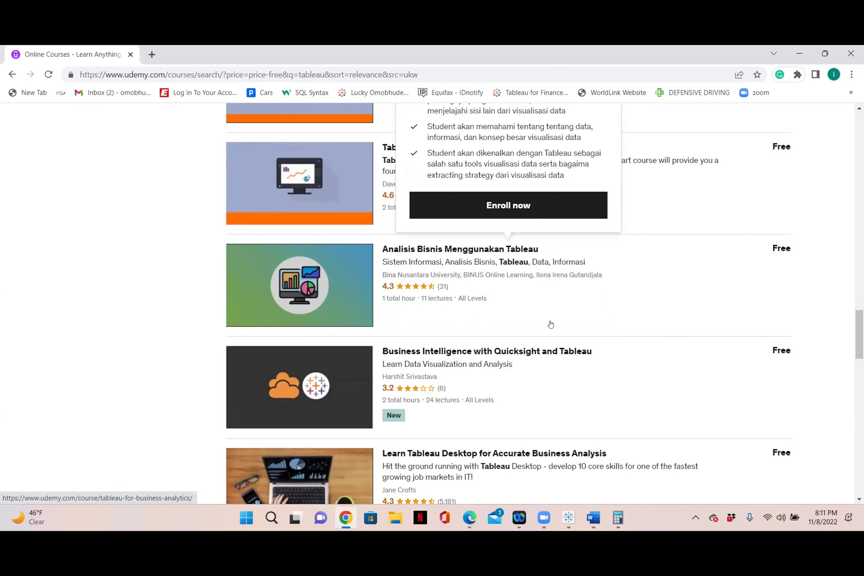
scroll(859, 344, down, 2)
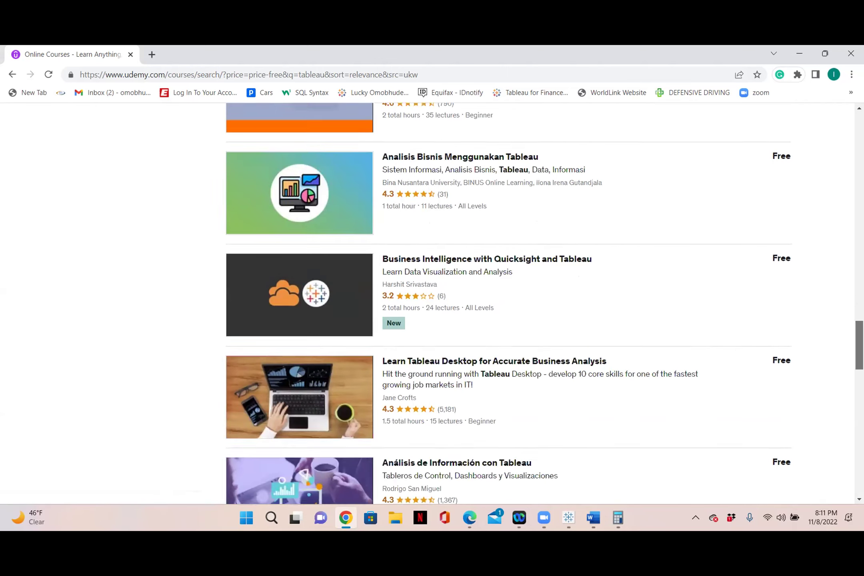
scroll(844, 448, down, 10)
- Return to the first free results and preview what Tableau Fundamentals for Aspiring Data Scientists teaches
key(Home)
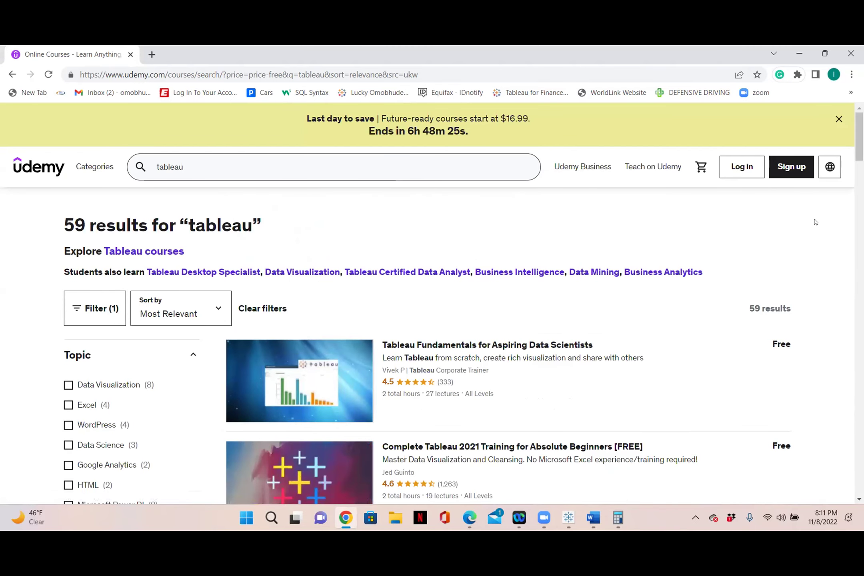
scroll(432, 304, down, 1)
scroll(461, 226, down, 1)
mouse_move(461, 225)
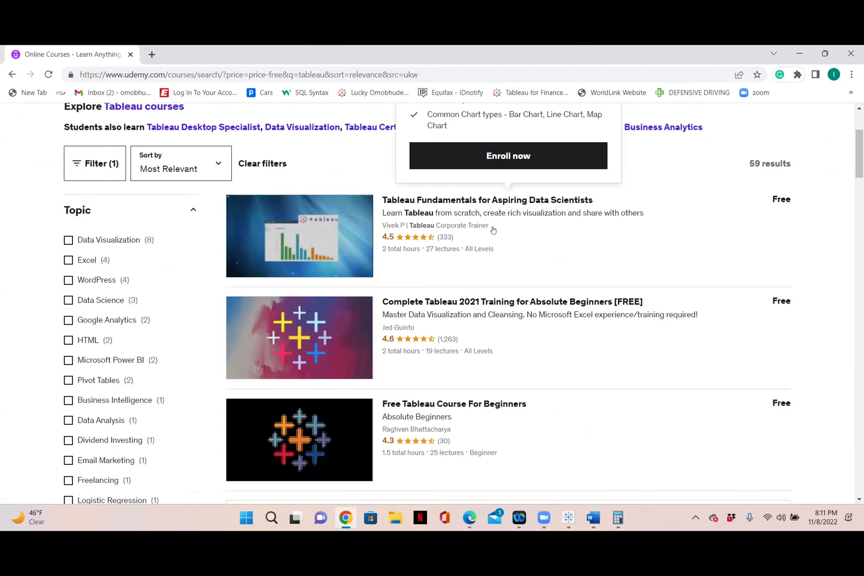
mouse_move(402, 381)
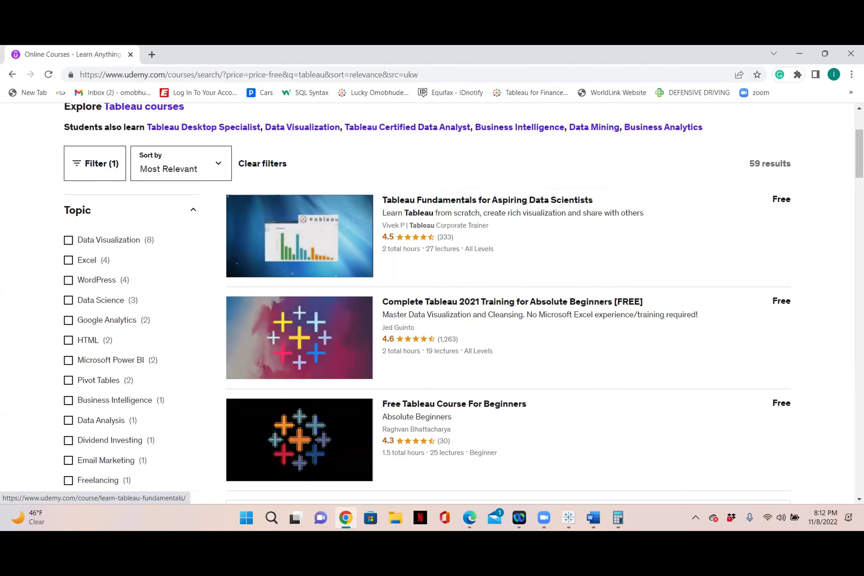
- Open youtube.com in a new browser tab
click(152, 54)
text(youtube.com)
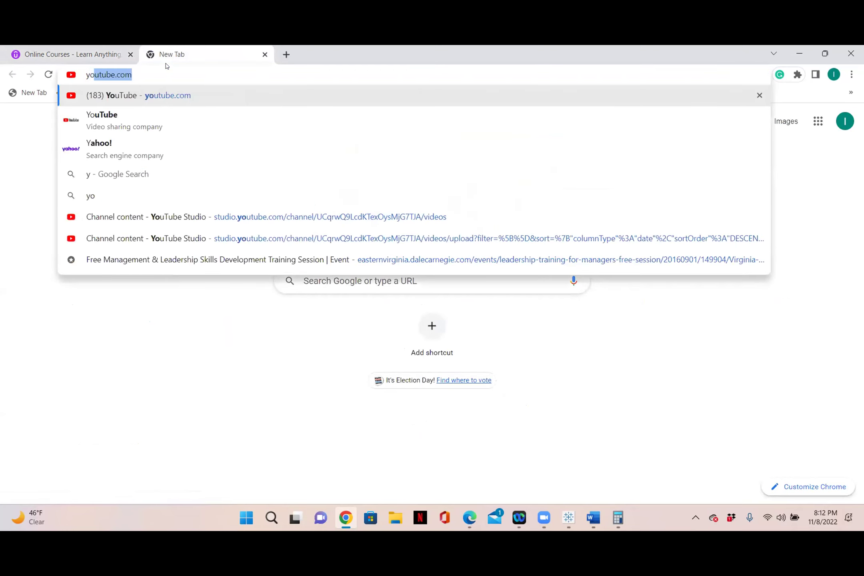
key(Return)
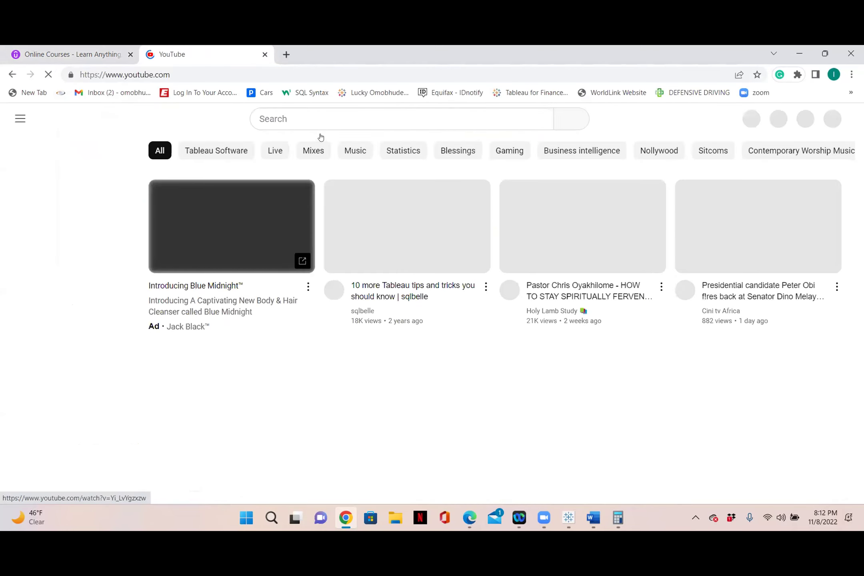
- Search YouTube for "tip and tricks tableau" and look through the first video results
click(315, 117)
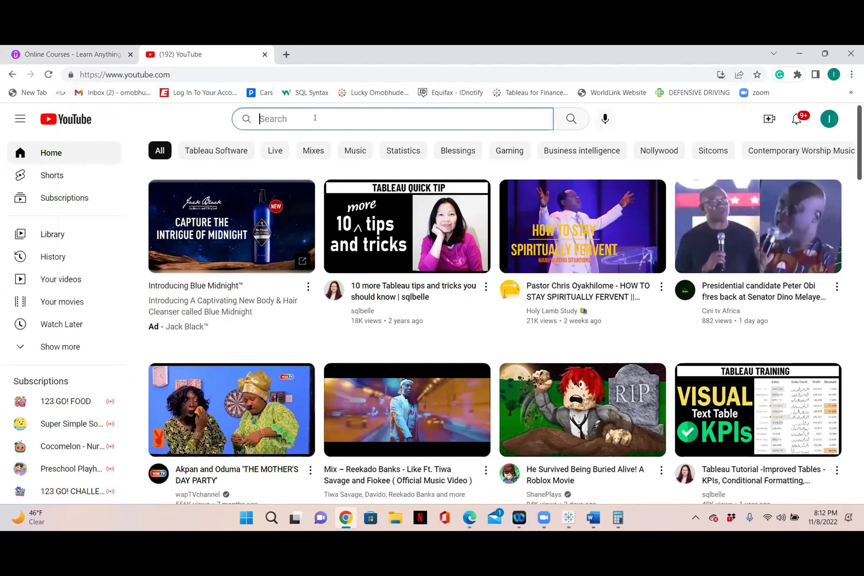
text(tip a)
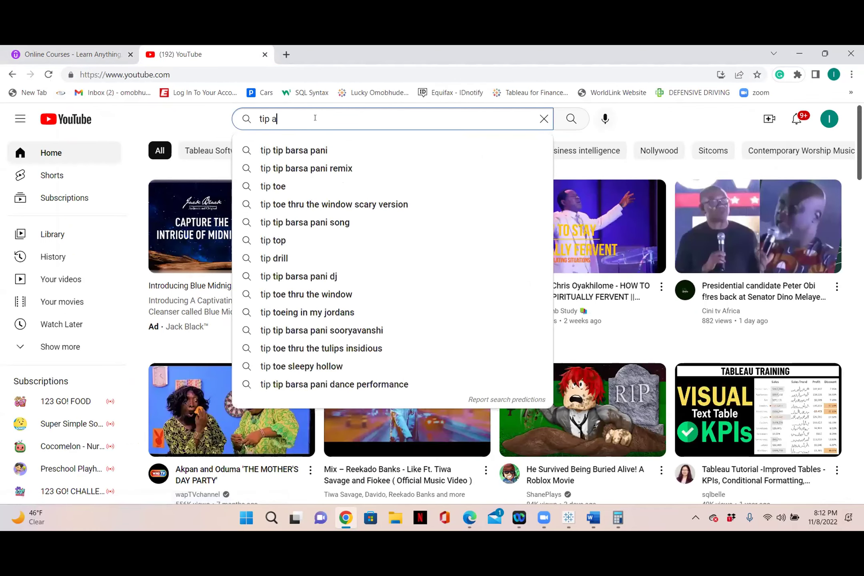
text(nd trick)
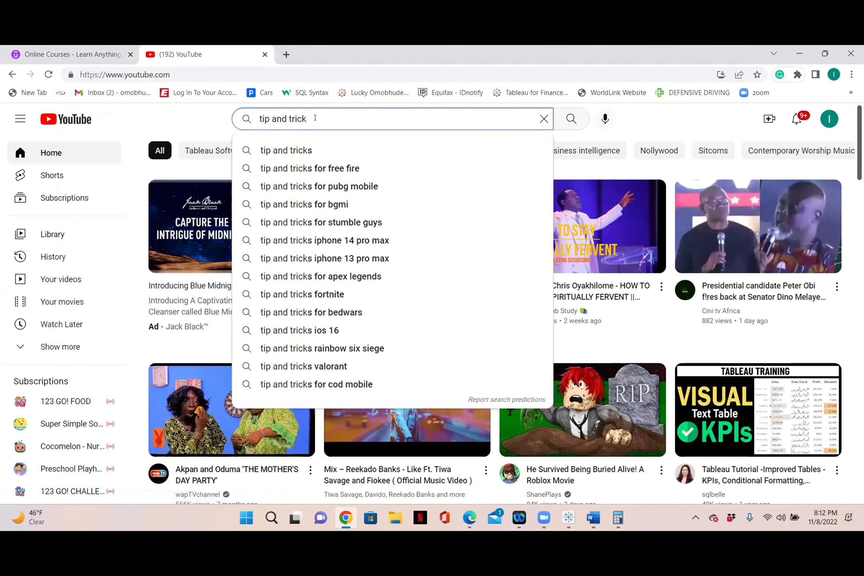
text(s tablea)
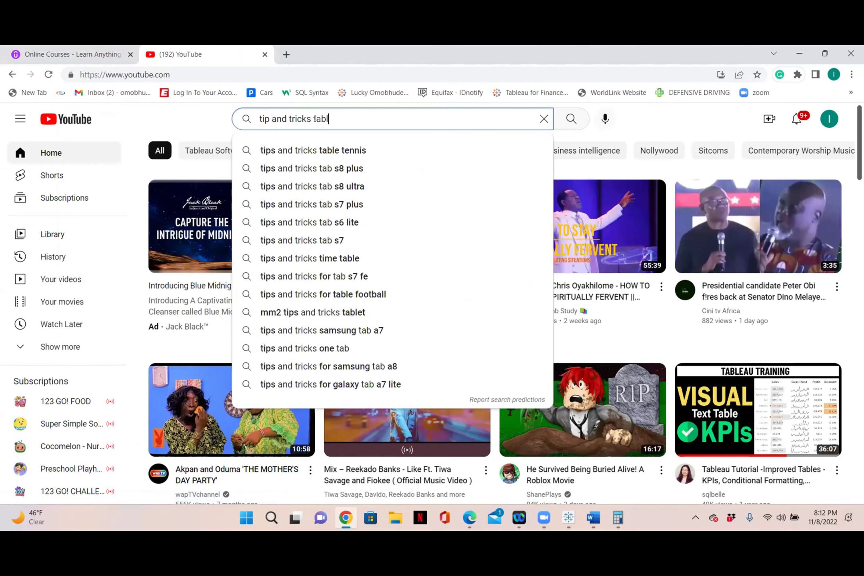
text(u)
key(Return)
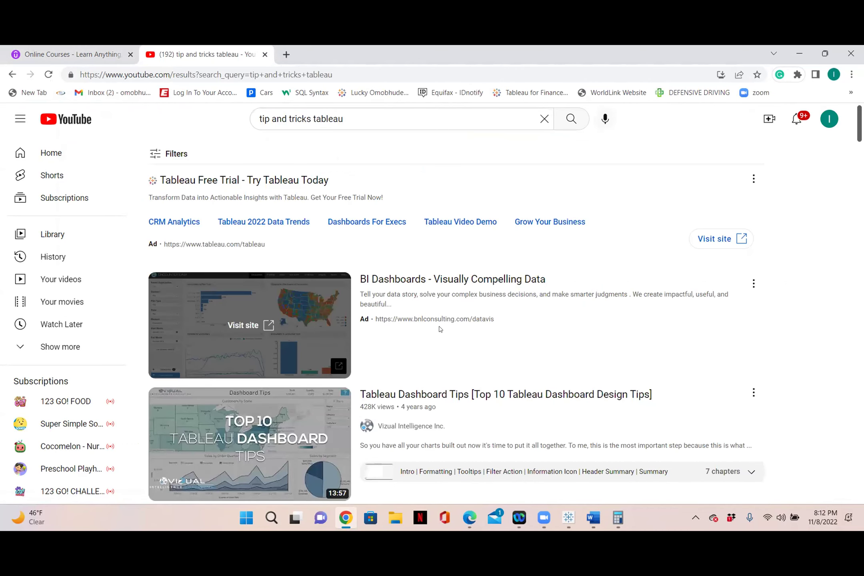
scroll(440, 329, down, 3)
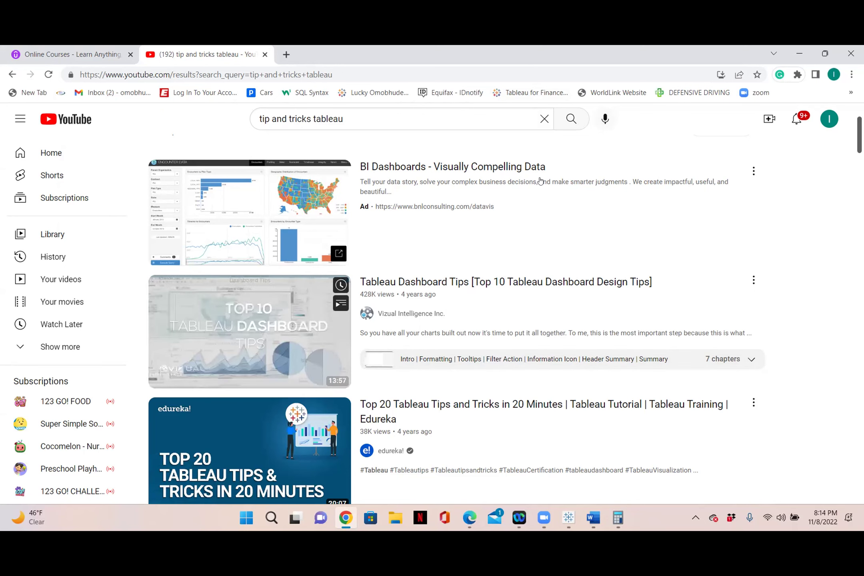
- Switch to Tableau Public, look at Book1, and open Sheet 1 of the Book3 workbook
click(564, 520)
click(476, 462)
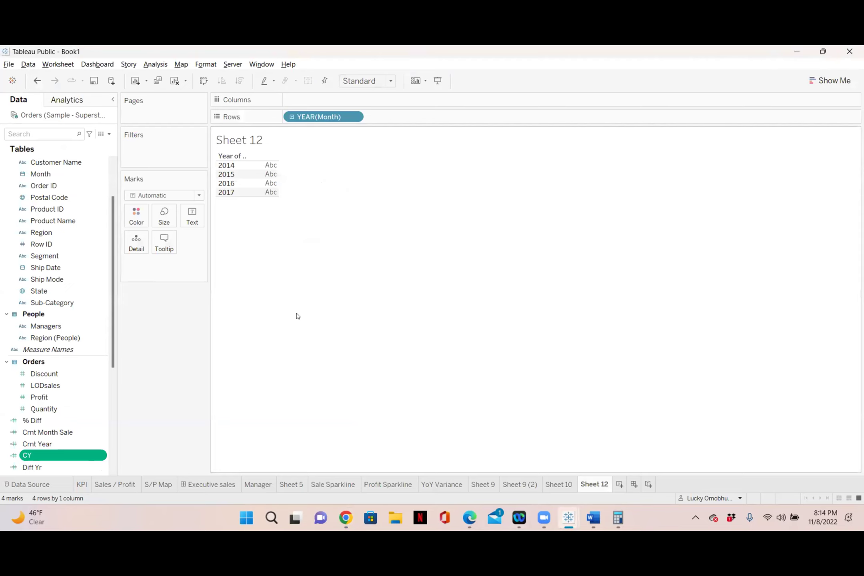
click(675, 472)
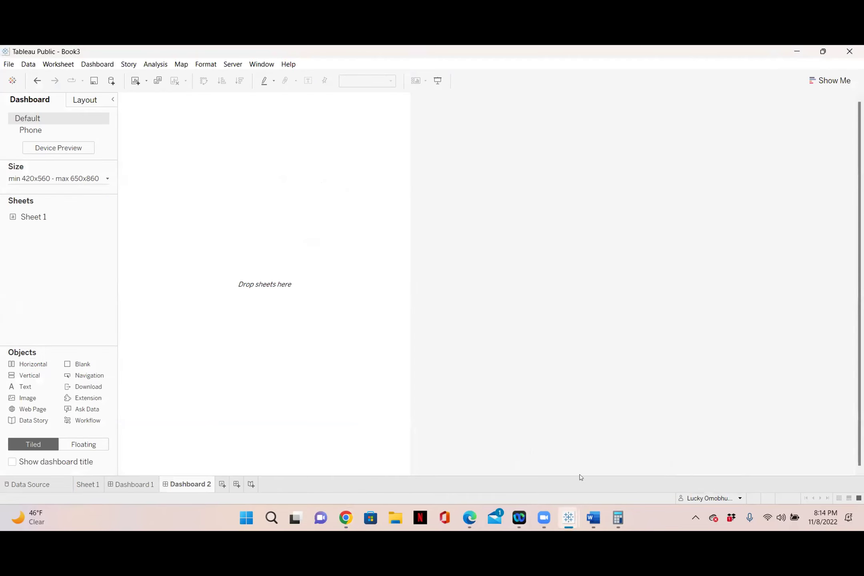
click(85, 485)
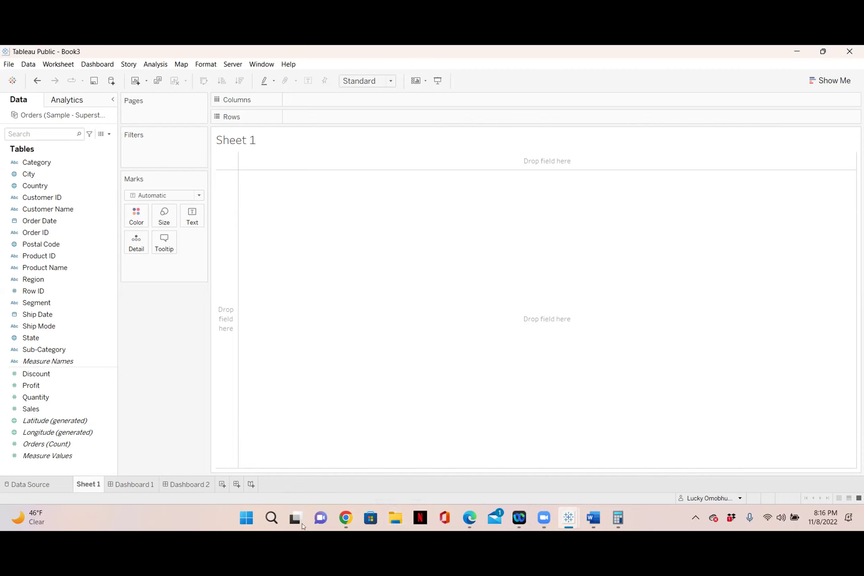
- Switch to Chrome and open tableau.com in a new browser tab
click(345, 518)
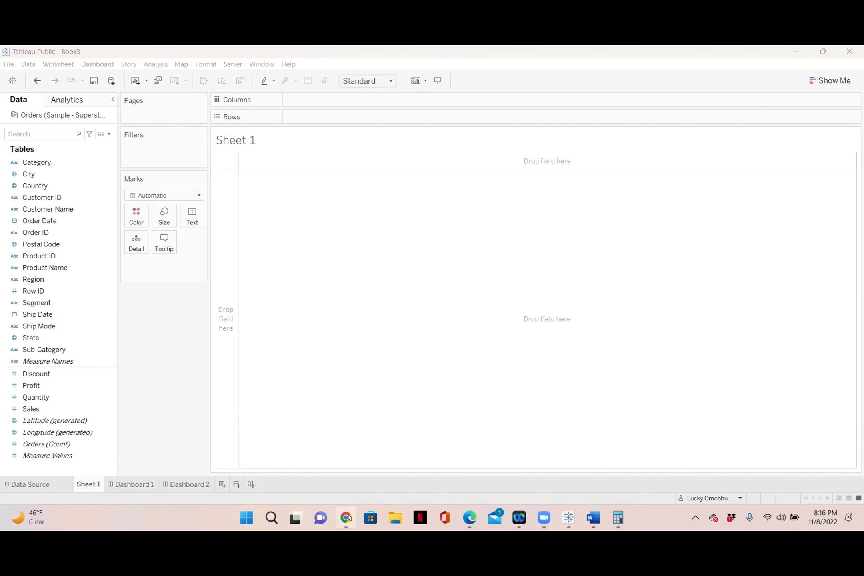
key(ctrl+t)
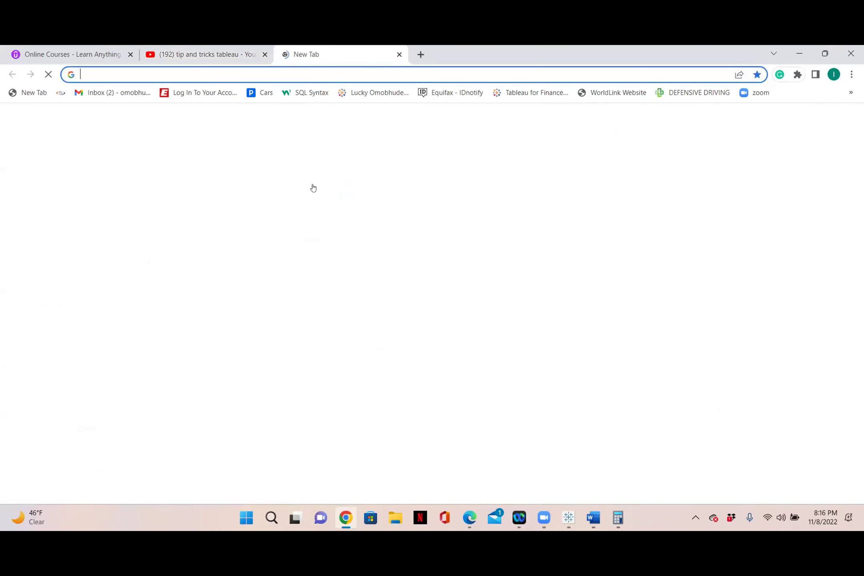
text(tabl)
key(BackSpace)
key(BackSpace)
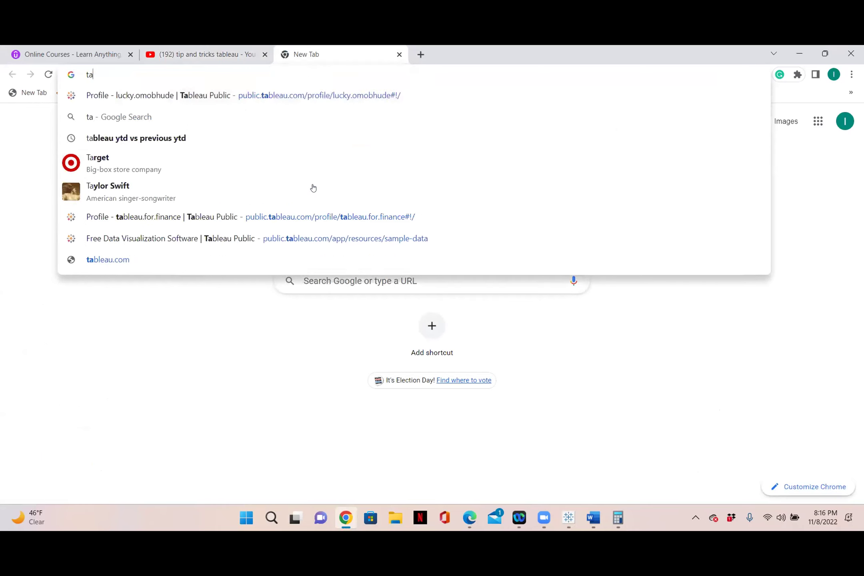
text(leau)
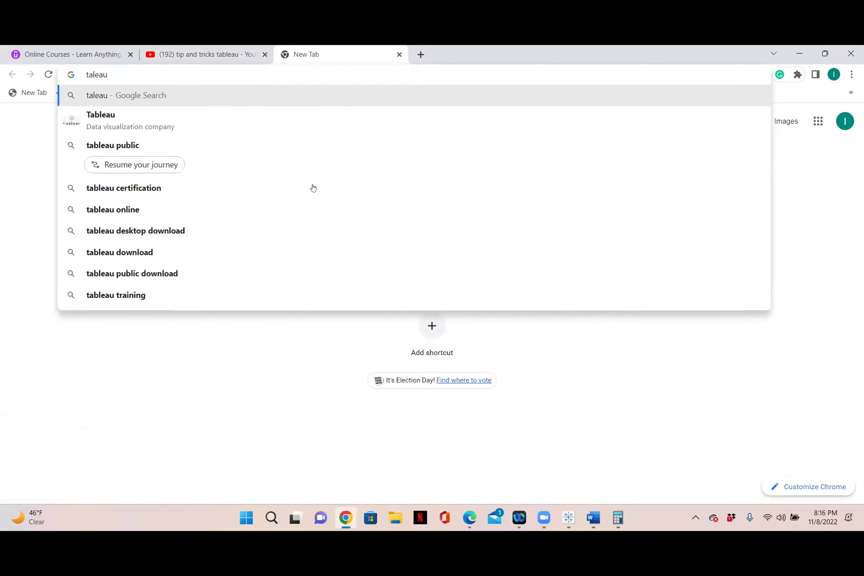
key(BackSpace)
key(BackSpace)
key(BackSpace)
key(BackSpace)
text(bleau)
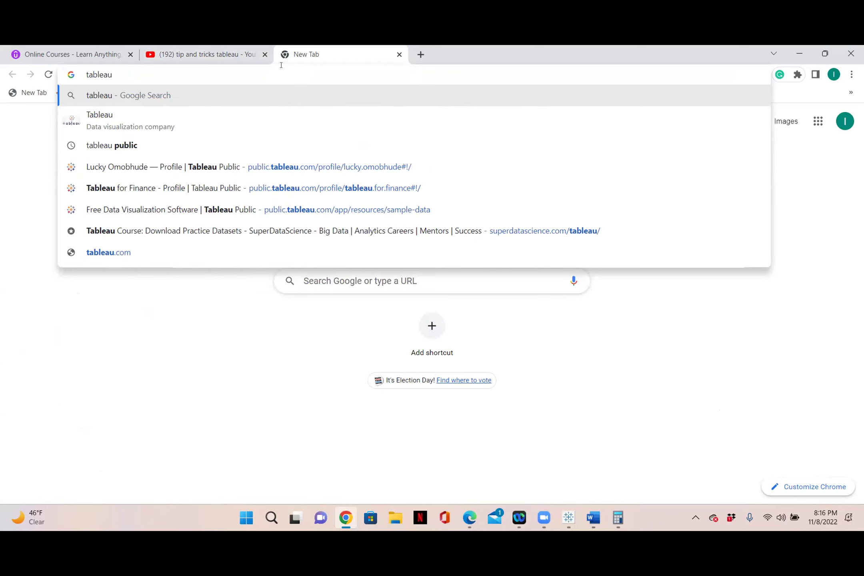
text(.com)
key(Return)
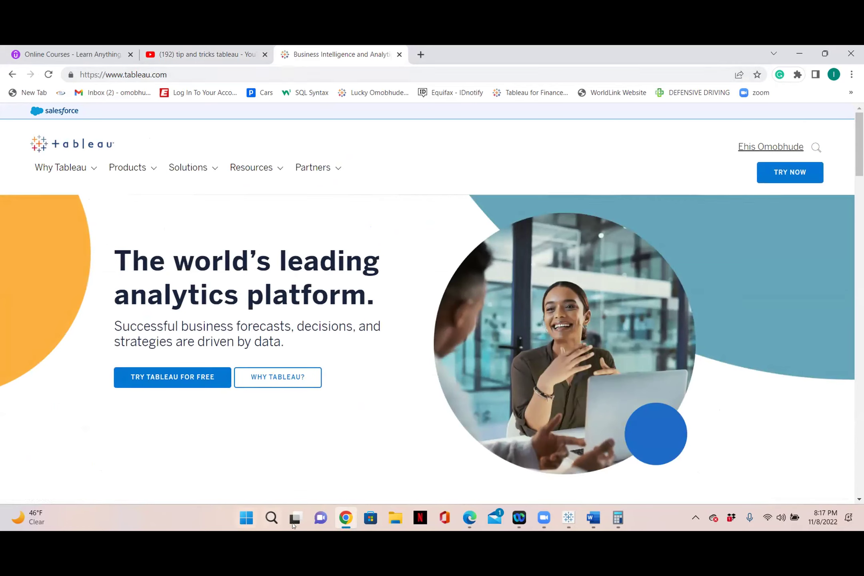
- Return to Book3 in Tableau Public and build a text table of Sales by Order Date year on Sheet 1
mouse_move(294, 524)
click(827, 68)
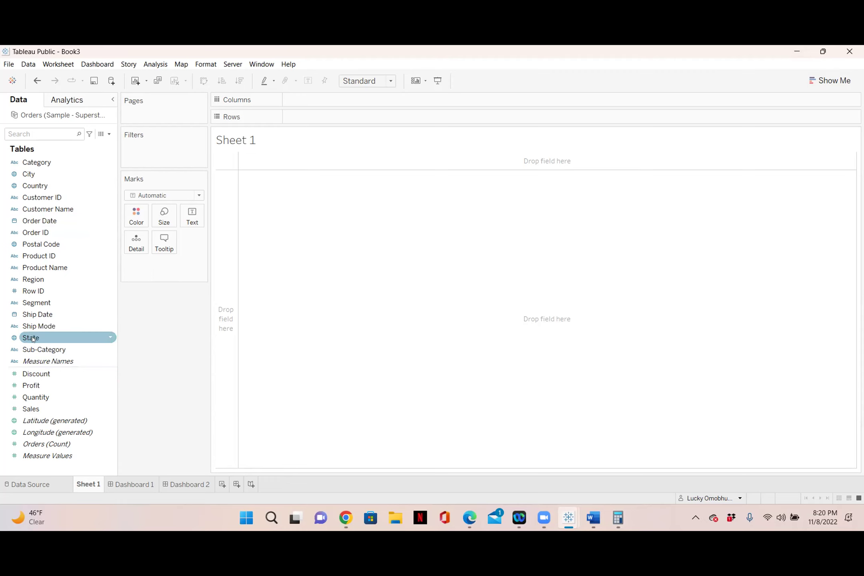
drag(36, 222, 295, 117)
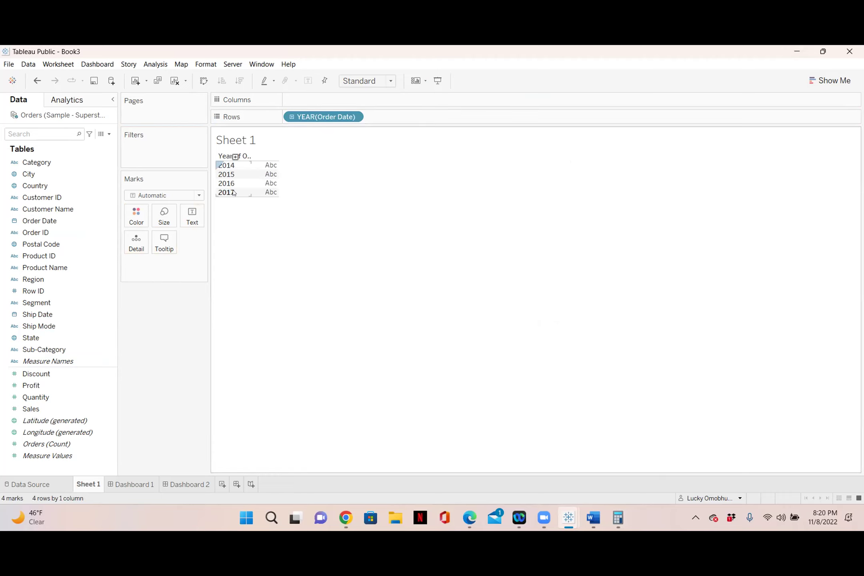
click(232, 193)
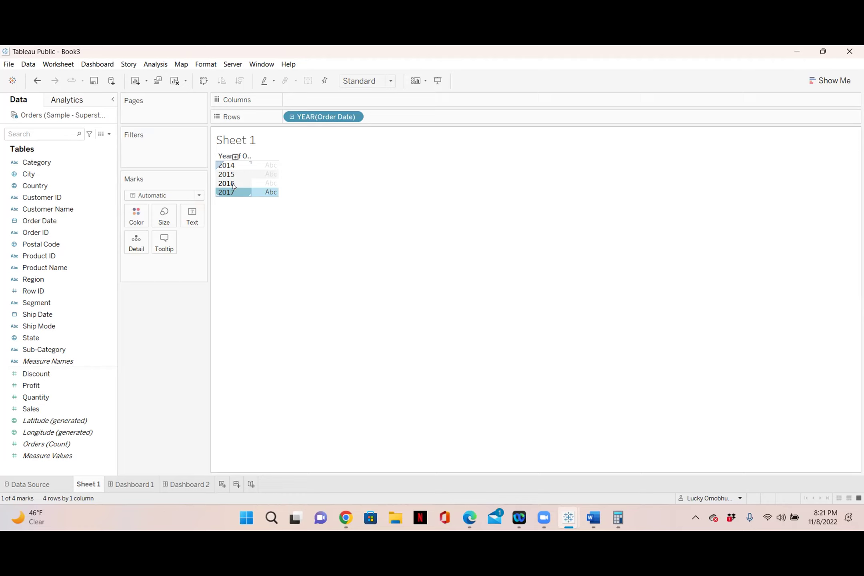
click(234, 194)
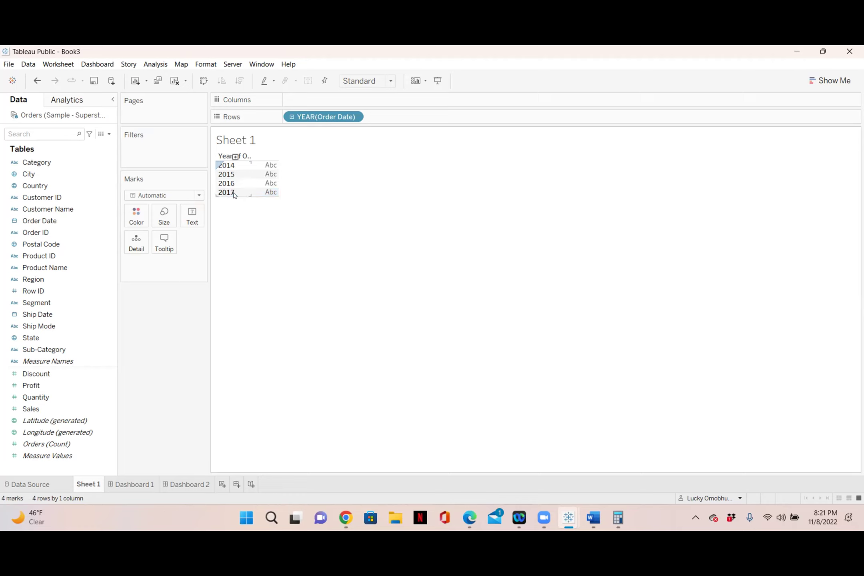
mouse_move(272, 196)
drag(40, 409, 266, 187)
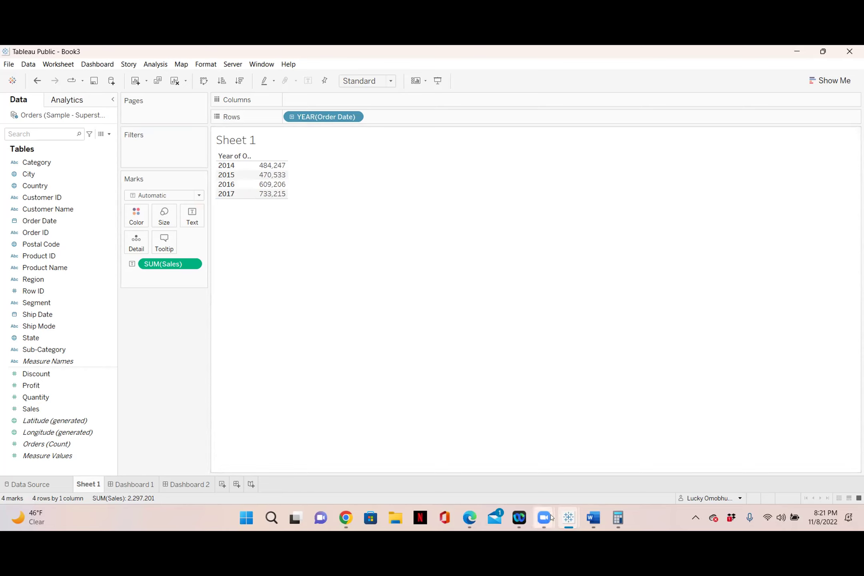
- Copy the full formula of the CY calculated field in Book1 without changing it, and return to Book3
mouse_move(570, 522)
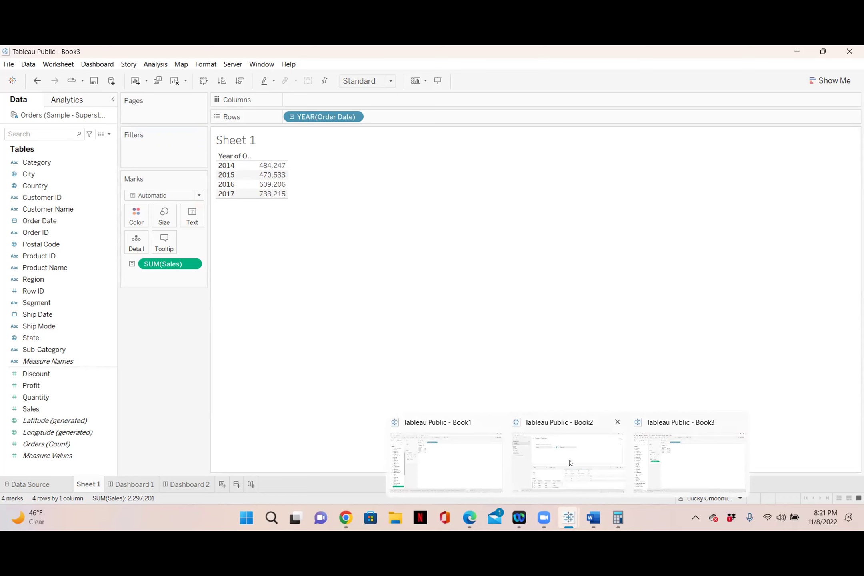
click(488, 459)
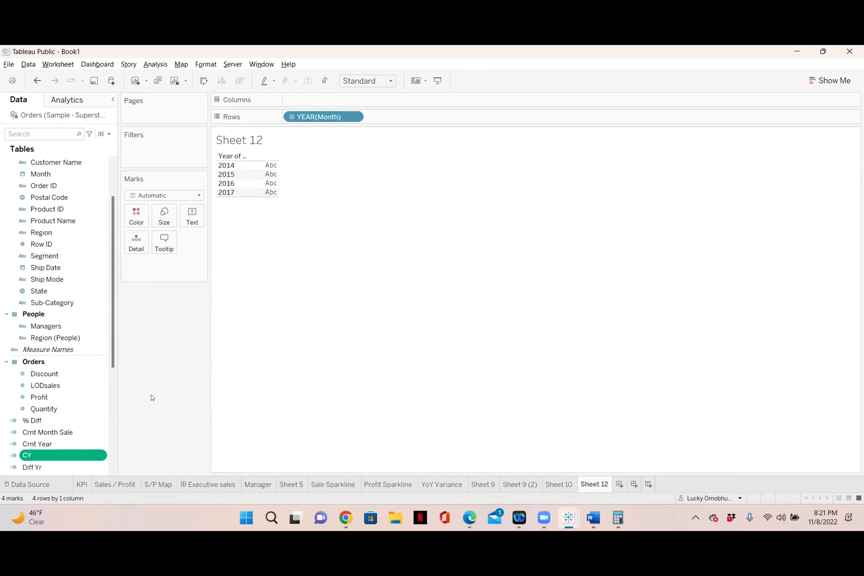
right_click(99, 454)
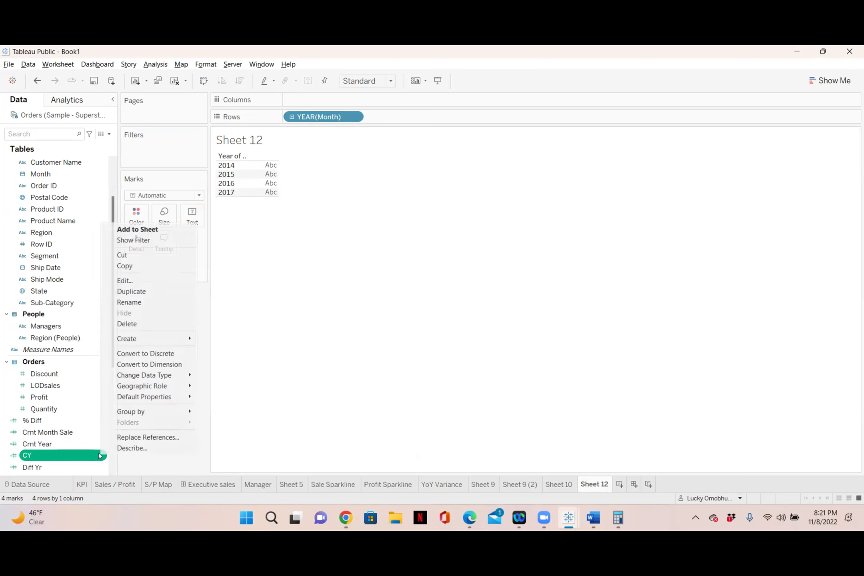
click(132, 280)
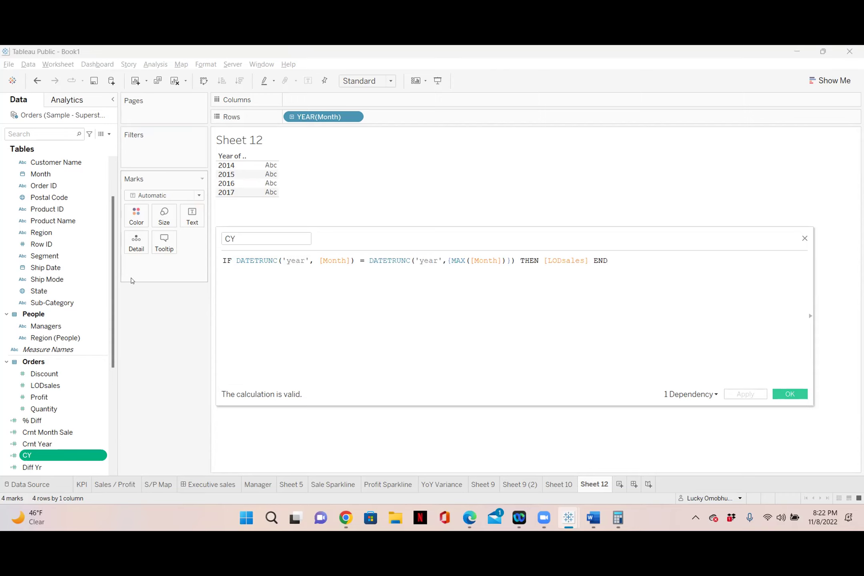
drag(620, 257, 230, 263)
right_click(231, 263)
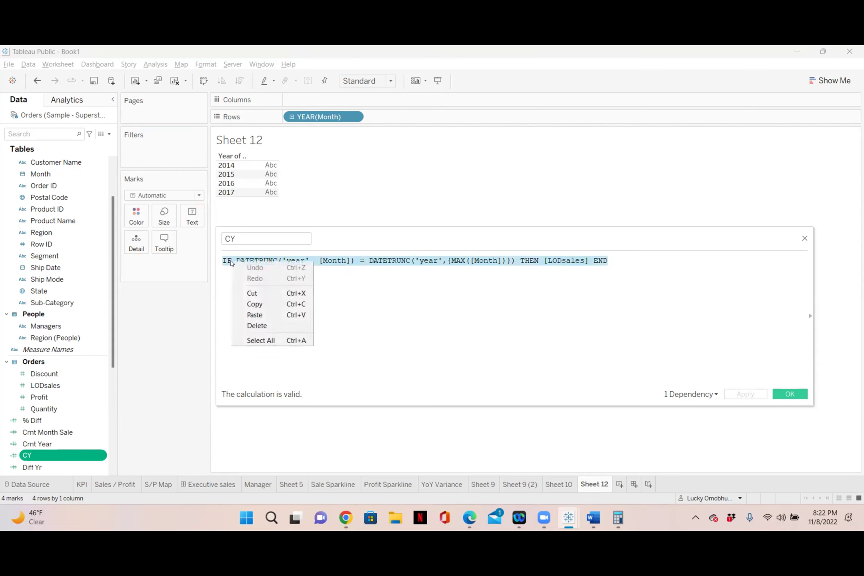
click(261, 304)
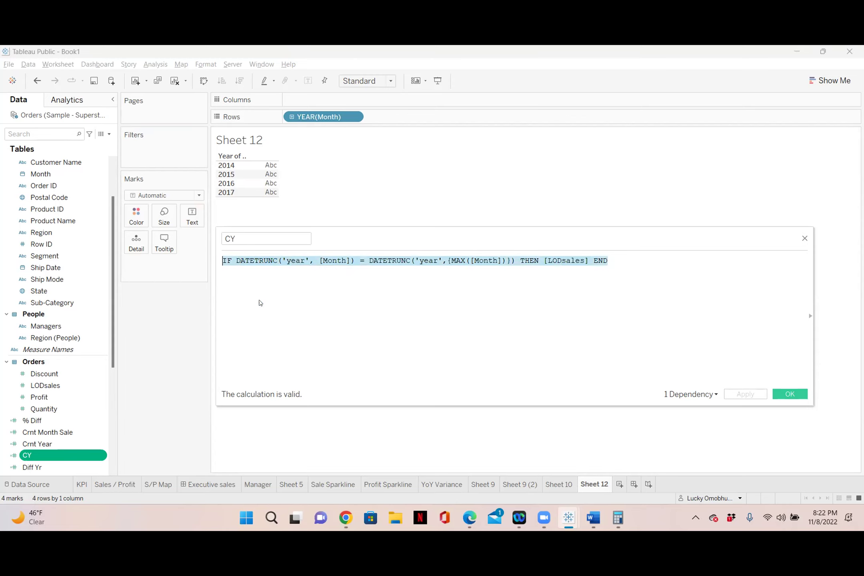
click(804, 238)
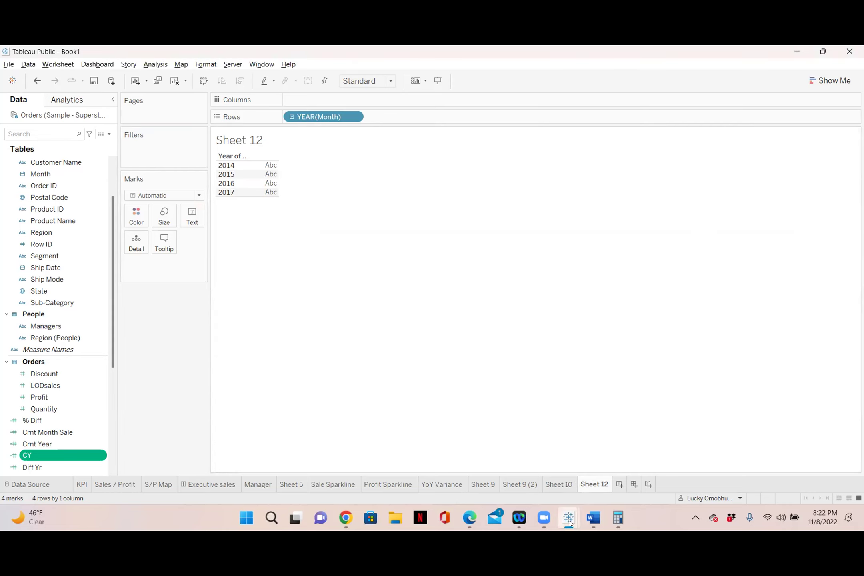
mouse_move(568, 519)
click(668, 465)
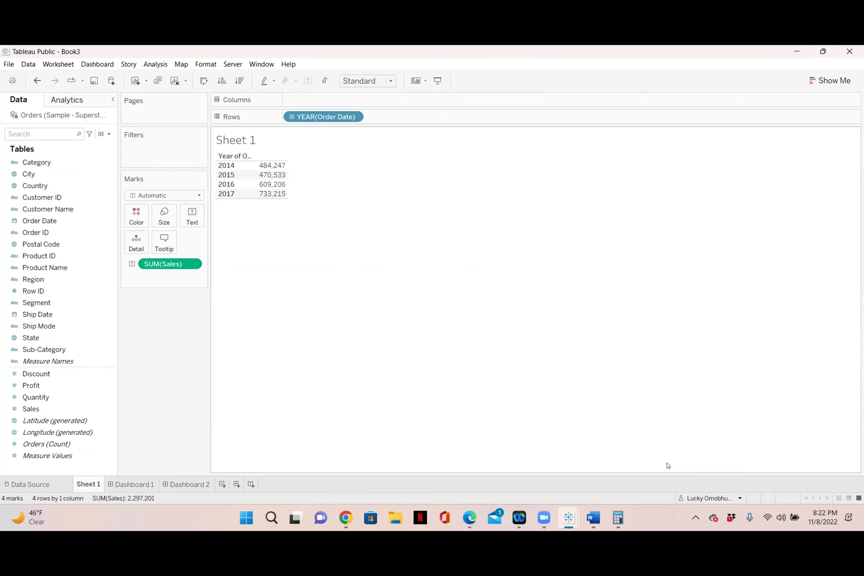
- Reopen the CY calculation in Book1, select its entire formula again, close it and go back to Book3
mouse_move(569, 518)
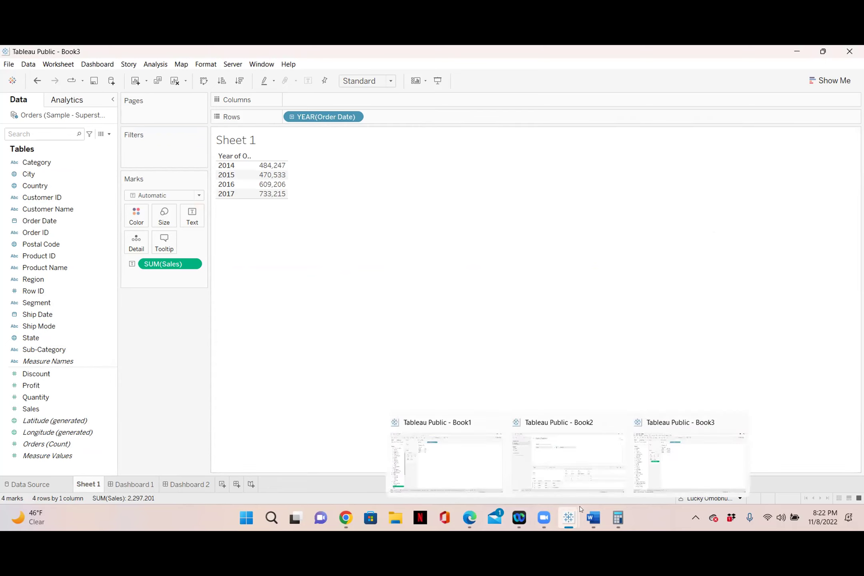
click(464, 476)
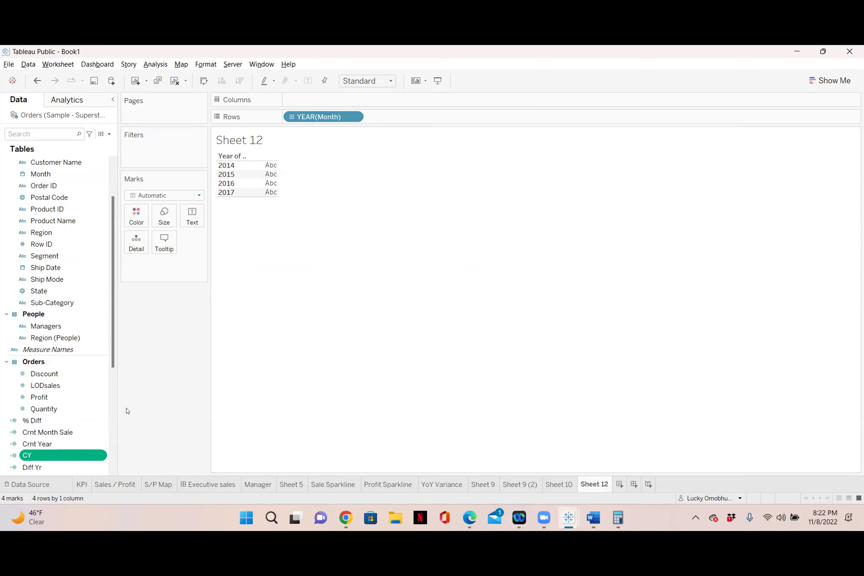
click(100, 456)
click(132, 281)
key(ctrl+a)
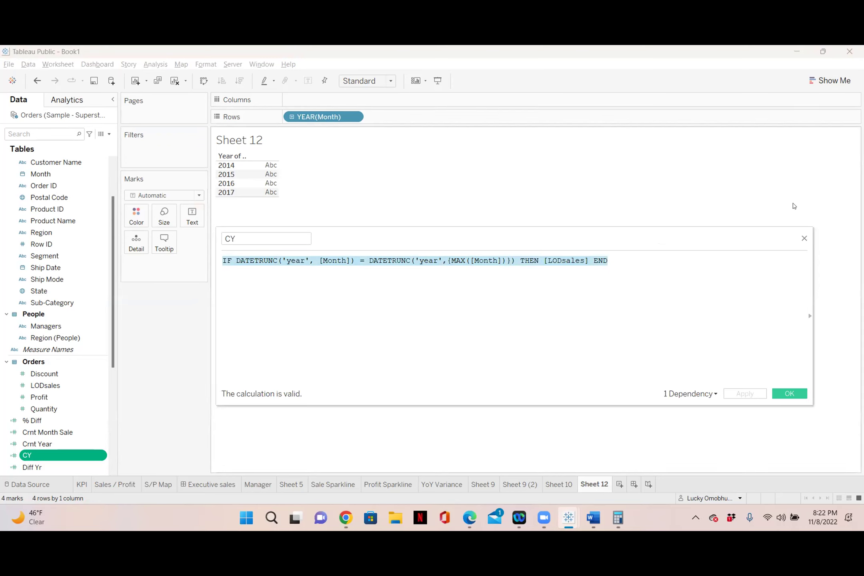
click(804, 238)
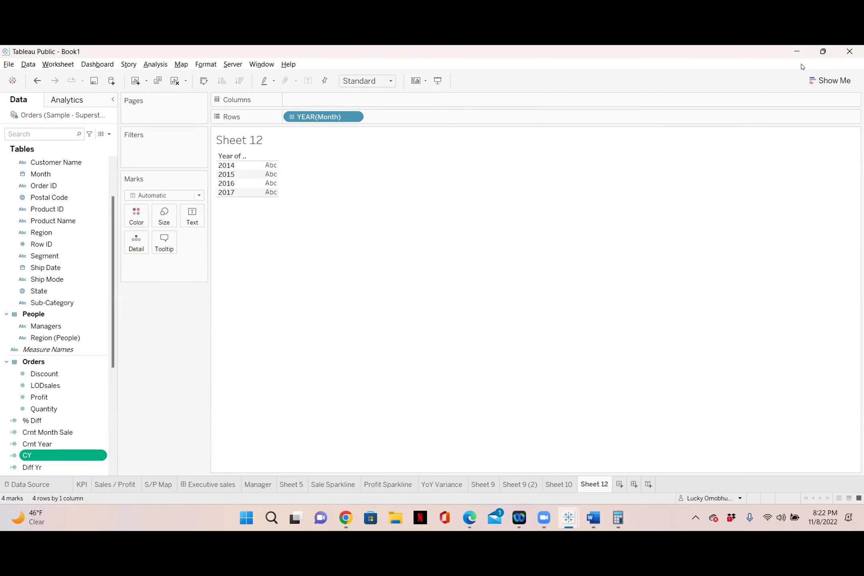
key(alt+Tab)
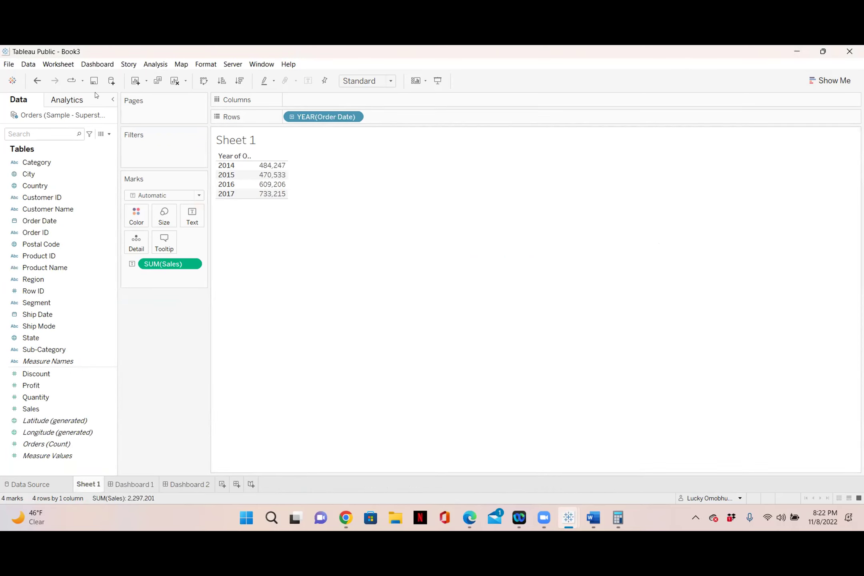
- Create a calculated field named CY in Book3 and paste in the formula copied from Book1
click(110, 135)
click(86, 143)
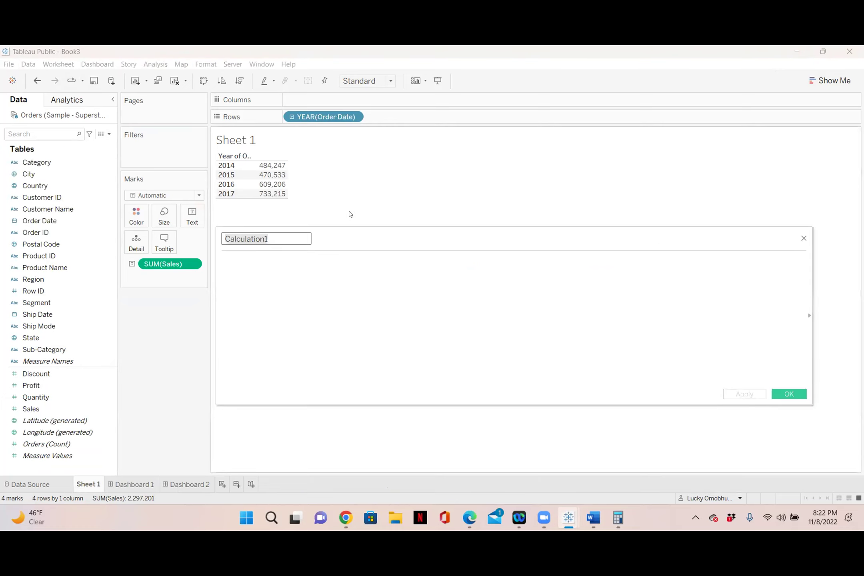
text(CY)
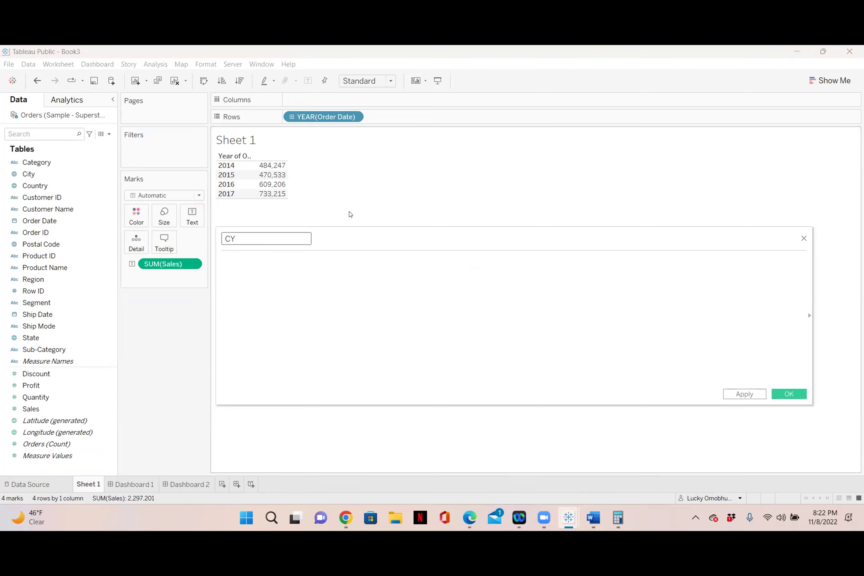
click(354, 268)
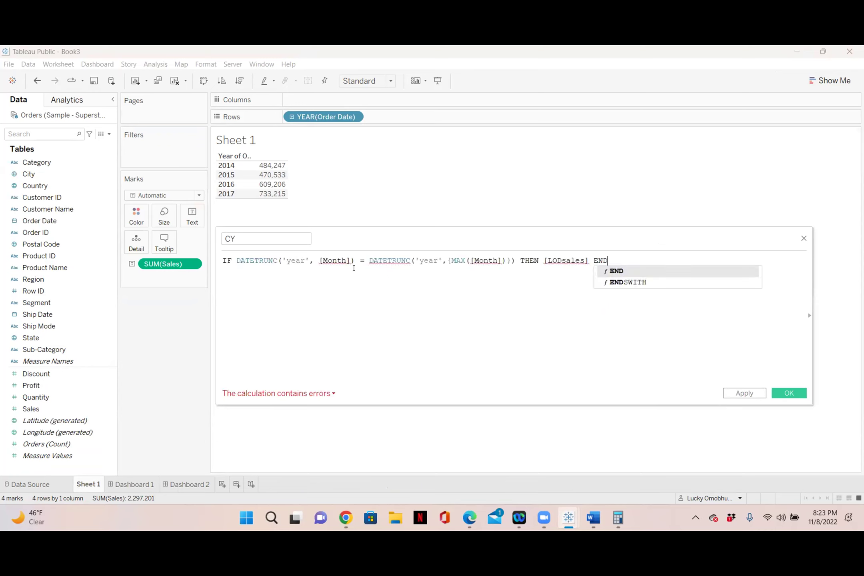
key(Escape)
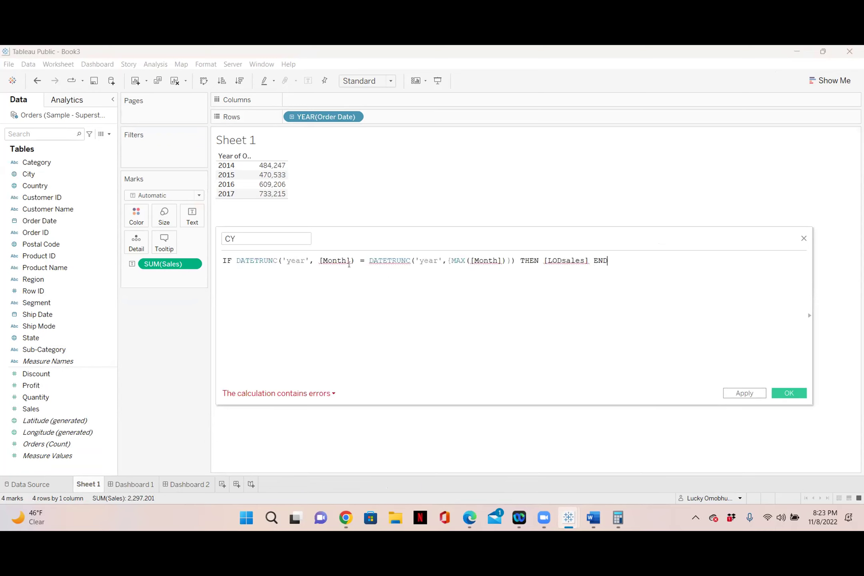
- Replace the first [Month] reference in the CY formula with [Order Date]
drag(348, 254, 321, 258)
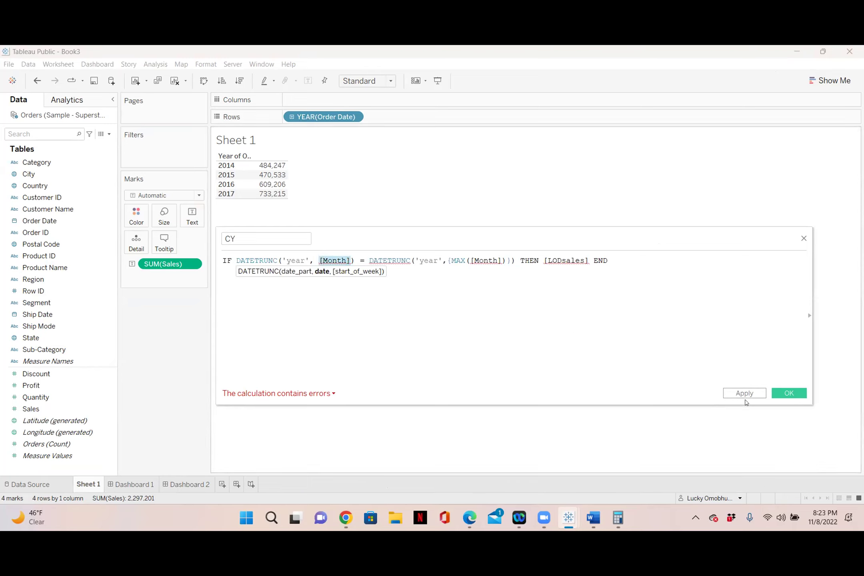
drag(591, 258, 541, 259)
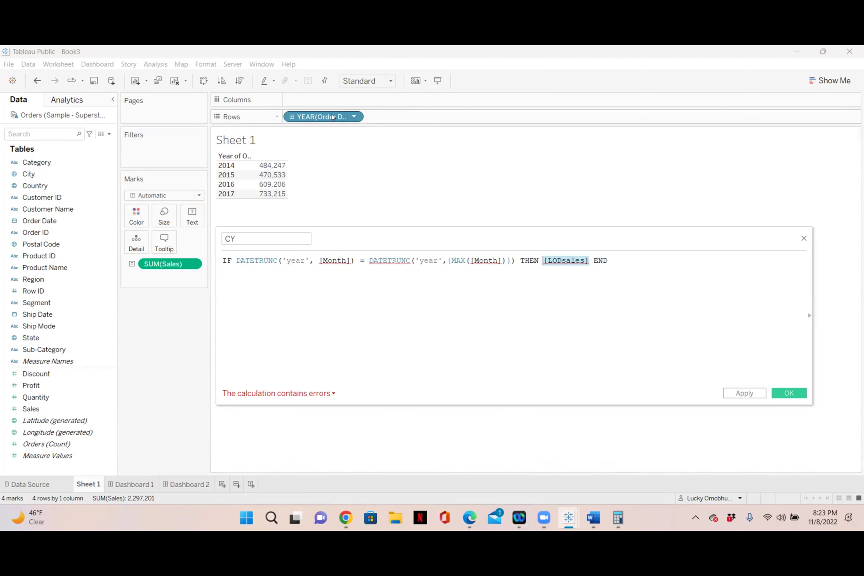
click(349, 261)
key(BackSpace)
key(BackSpace)
key(BackSpace)
key(BackSpace)
key(BackSpace)
key(BackSpace)
key(BackSpace)
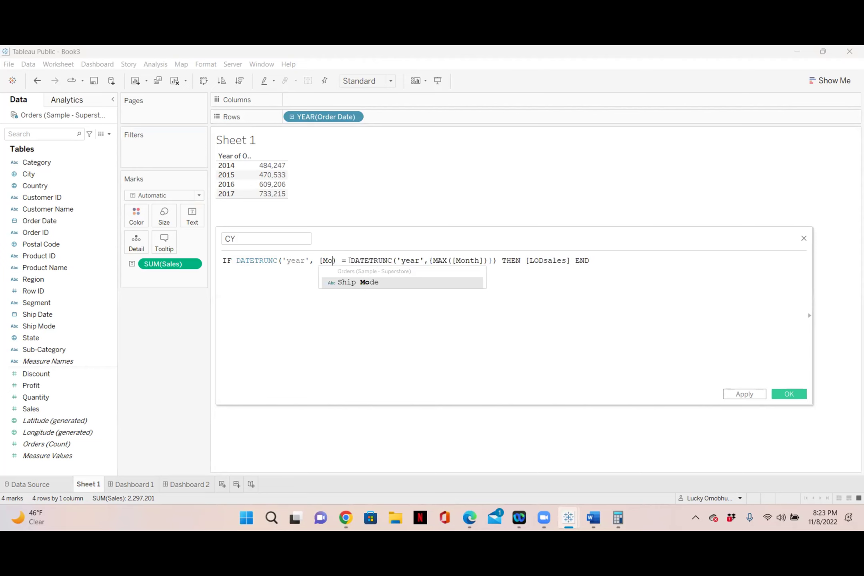
text(ord)
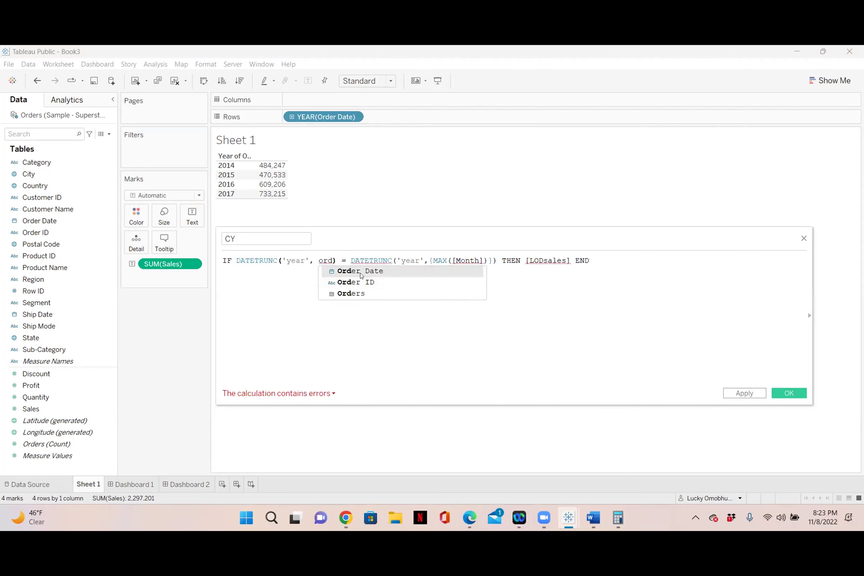
click(361, 271)
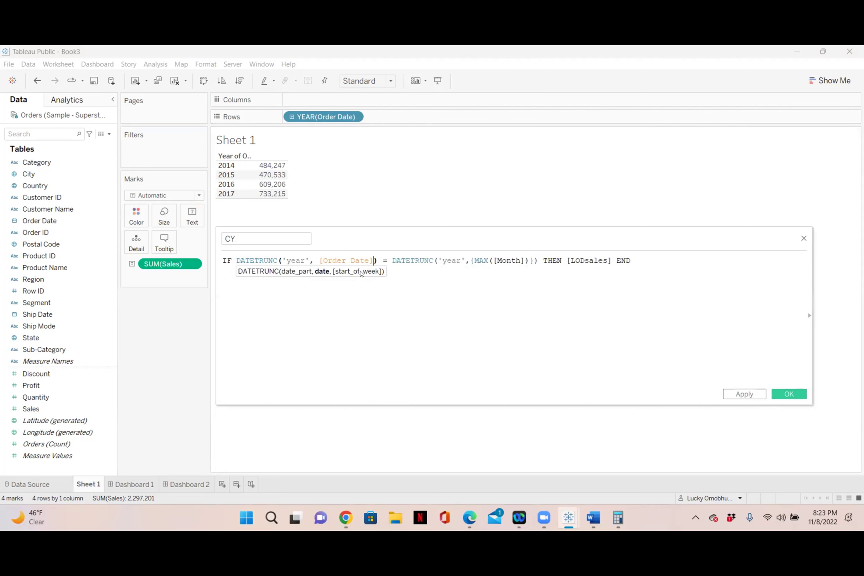
- Replace [Month] inside the MAX function of the CY formula with [Order Date]
click(524, 260)
key(BackSpace)
key(BackSpace)
key(BackSpace)
key(BackSpace)
key(BackSpace)
key(BackSpace)
key(BackSpace)
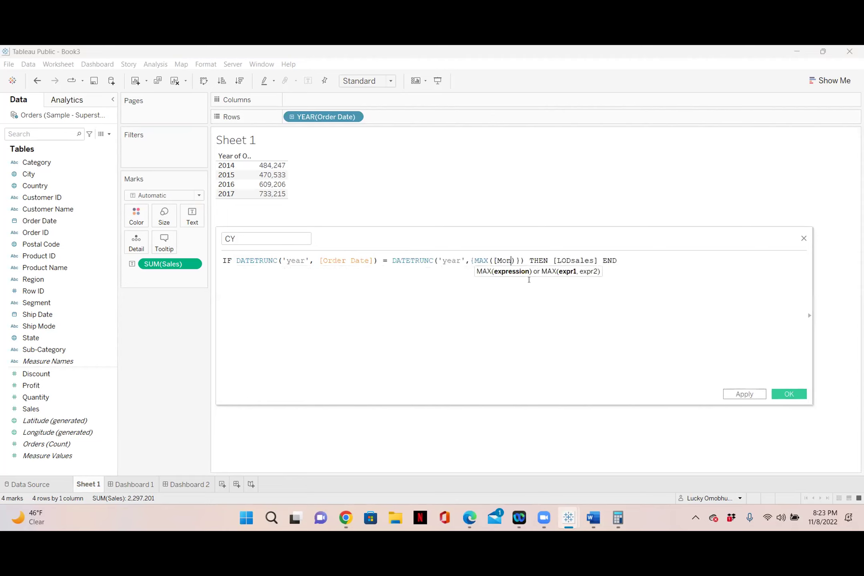
text(ot)
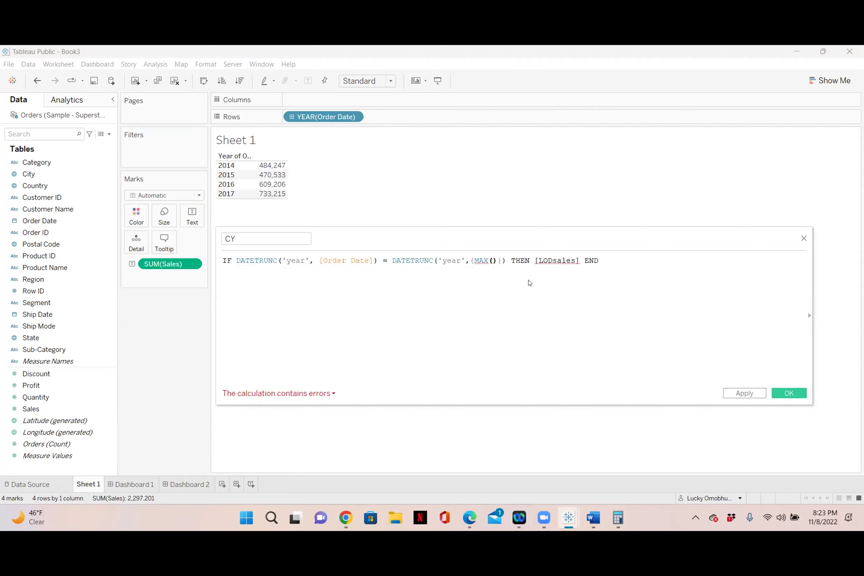
key(BackSpace)
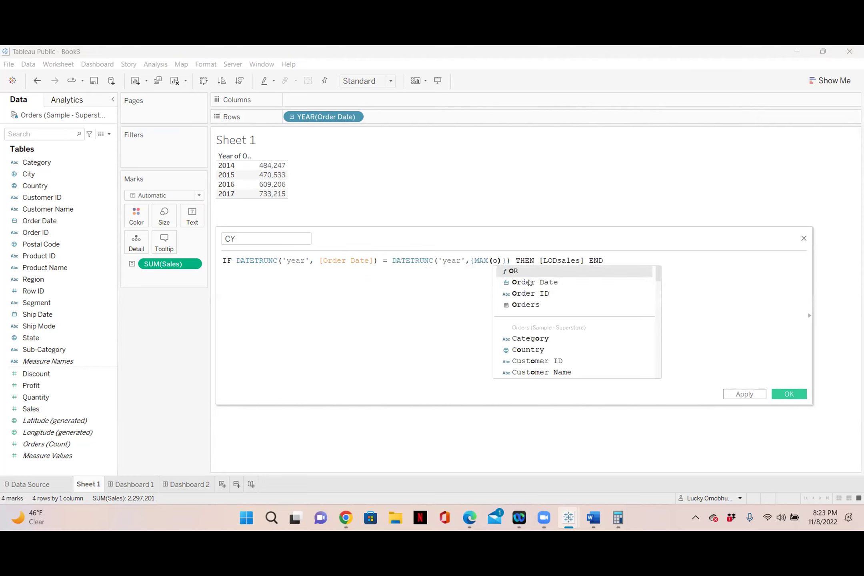
text(rd)
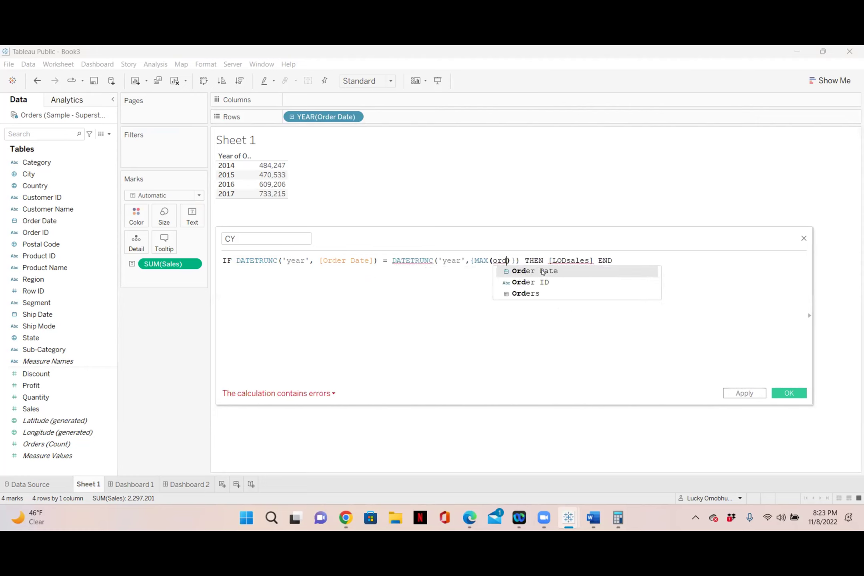
double_click(542, 272)
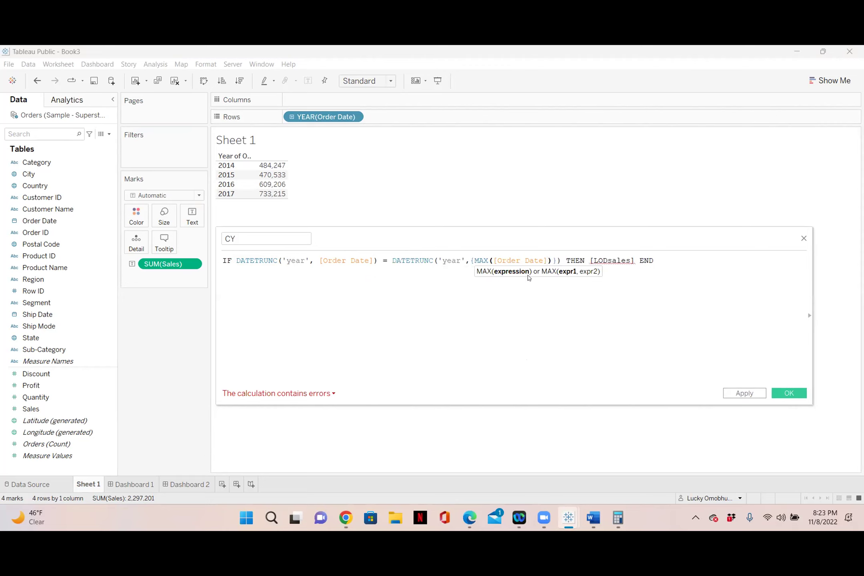
- Replace [LODsales] after THEN in the CY formula with [Sales] and save the calculated field
drag(560, 260, 223, 260)
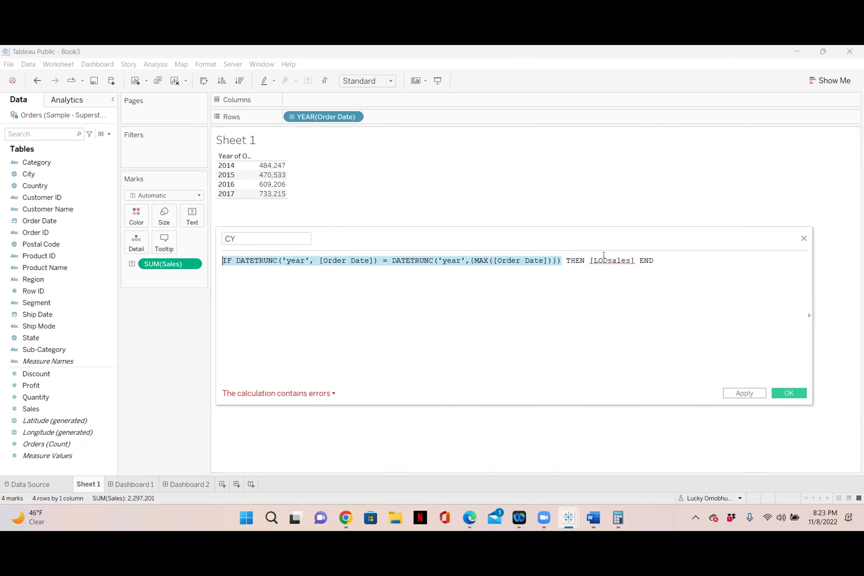
click(633, 260)
key(BackSpace)
key(BackSpace)
key(BackSpace)
key(BackSpace)
key(BackSpace)
key(BackSpace)
key(BackSpace)
key(BackSpace)
key(BackSpace)
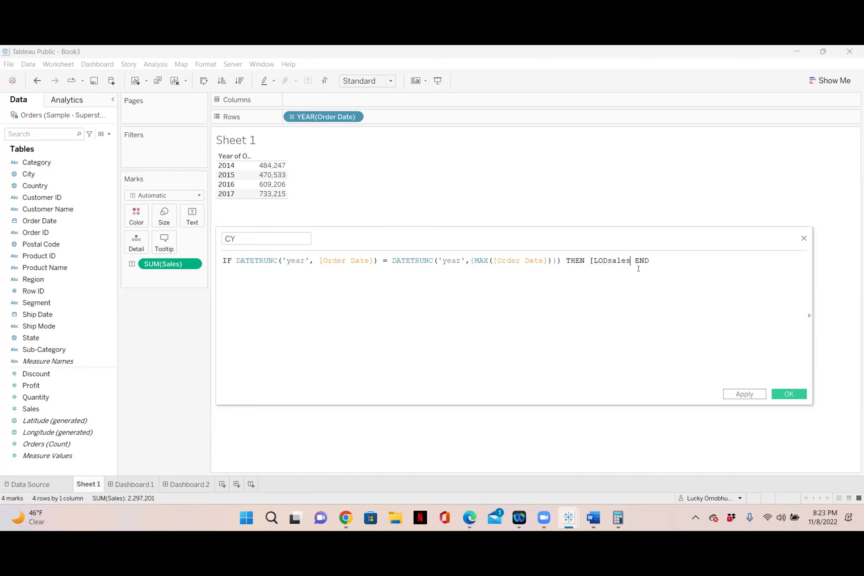
key(BackSpace)
text(sale)
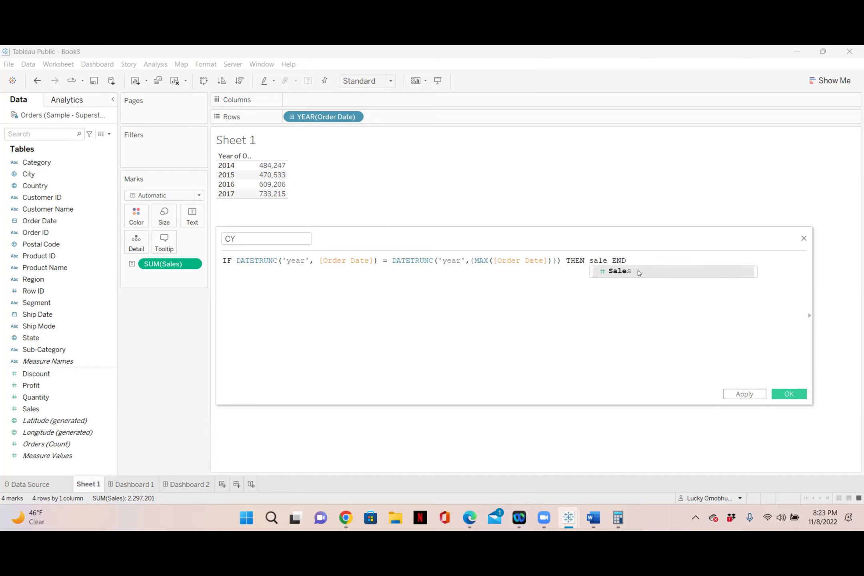
click(619, 271)
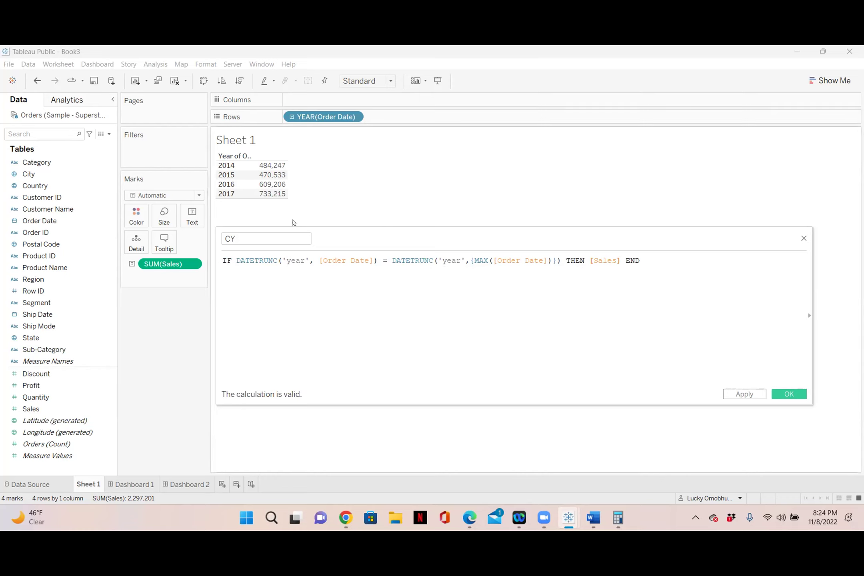
mouse_move(276, 197)
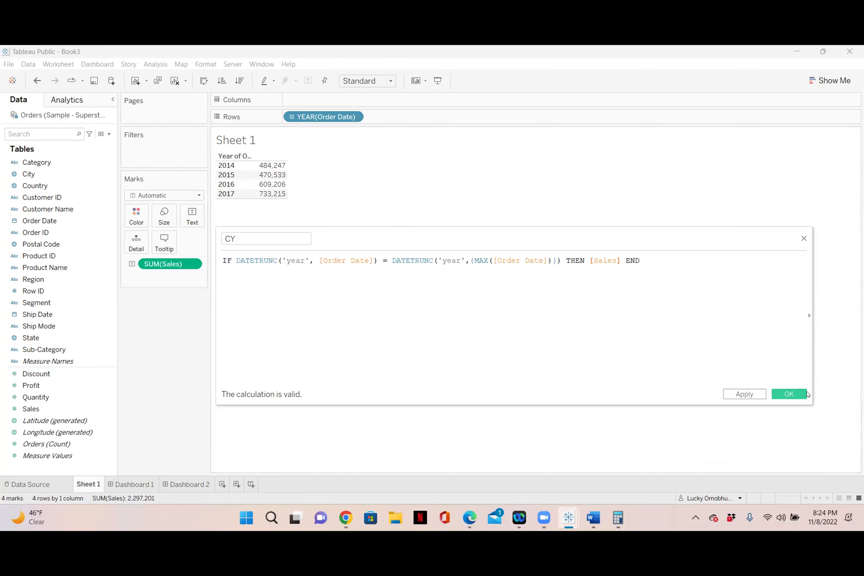
click(789, 394)
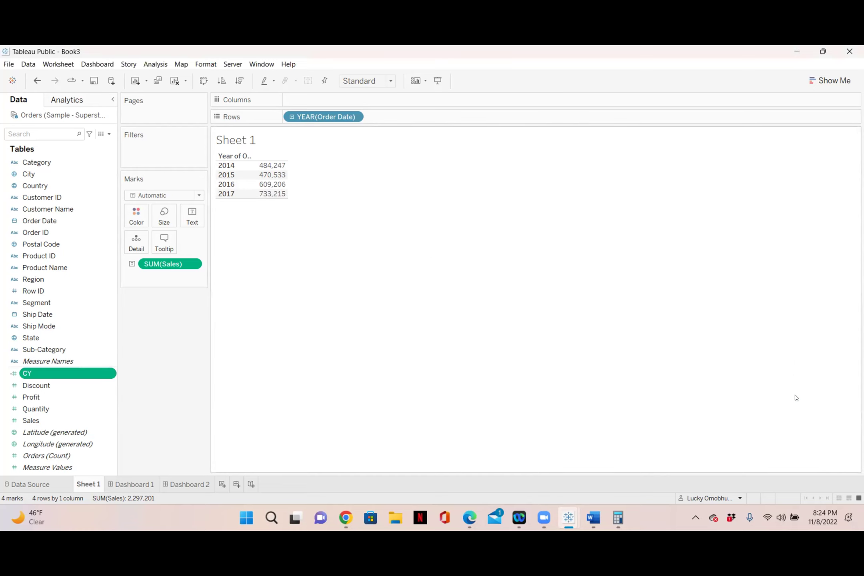
- Add the CY measure to the Sheet 1 text table alongside Sales and inspect its values by year
drag(68, 372, 274, 187)
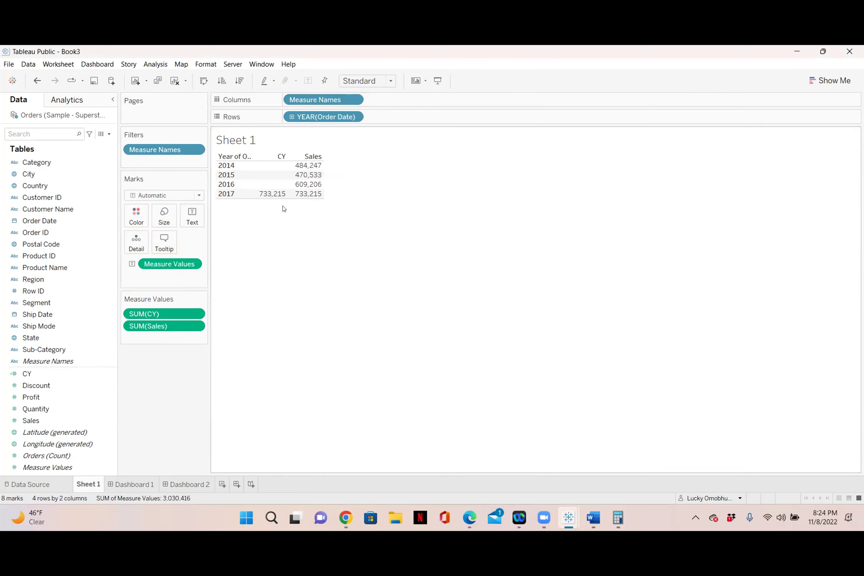
mouse_move(272, 193)
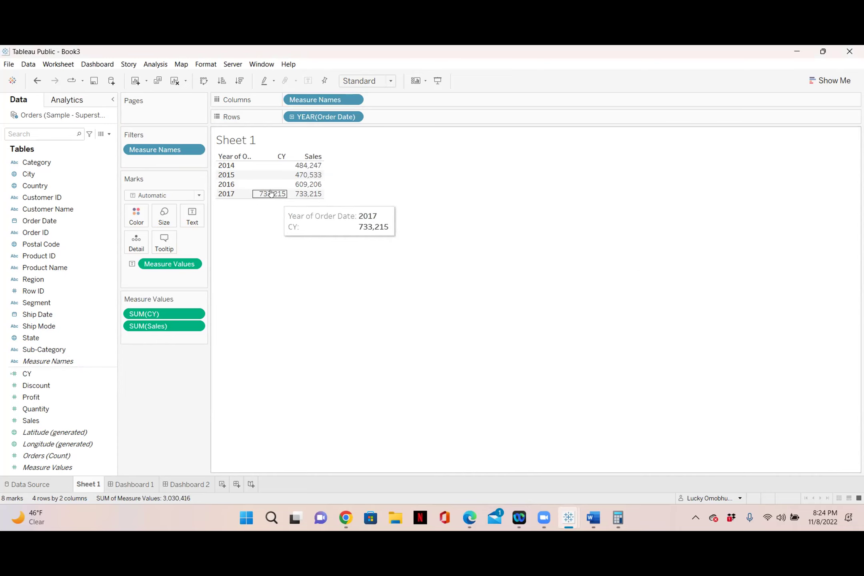
mouse_move(273, 167)
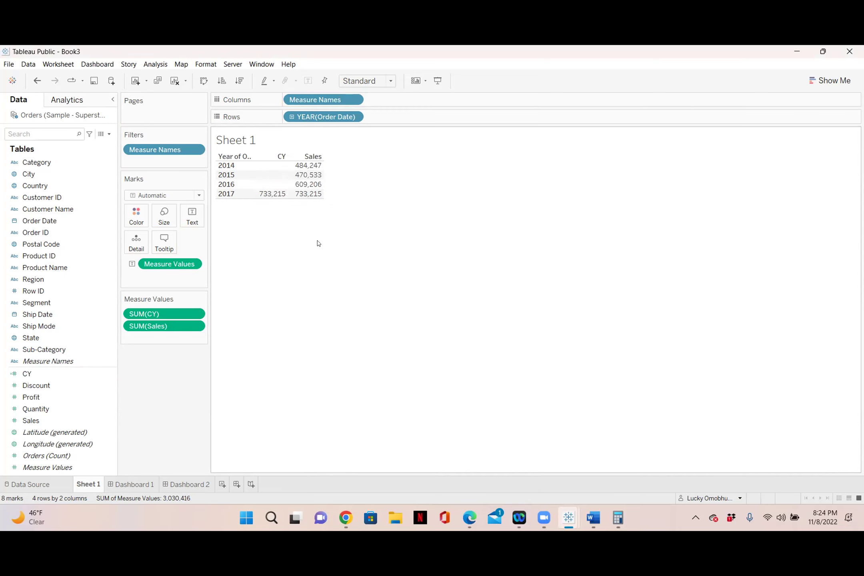
mouse_move(300, 186)
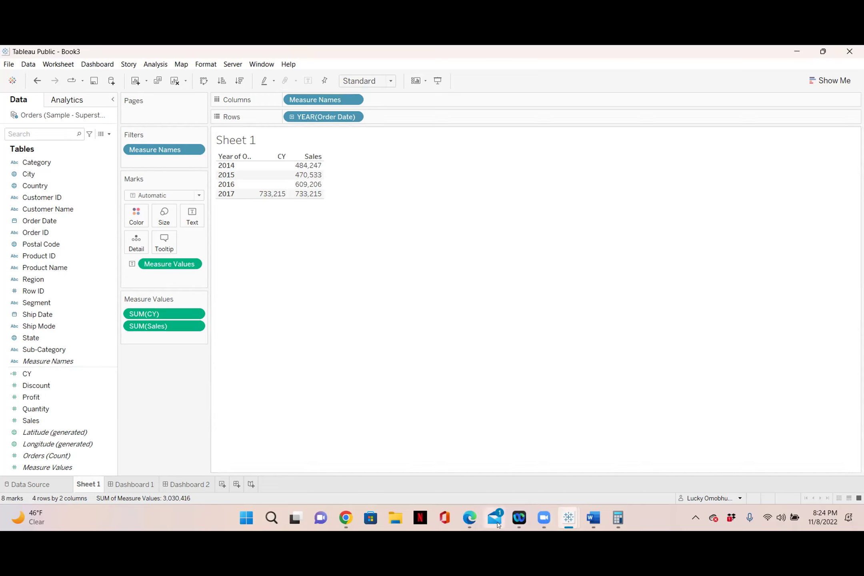
- Copy the full formula of the PY calculated field in Book1 without changing it, and return to Book3
mouse_move(570, 519)
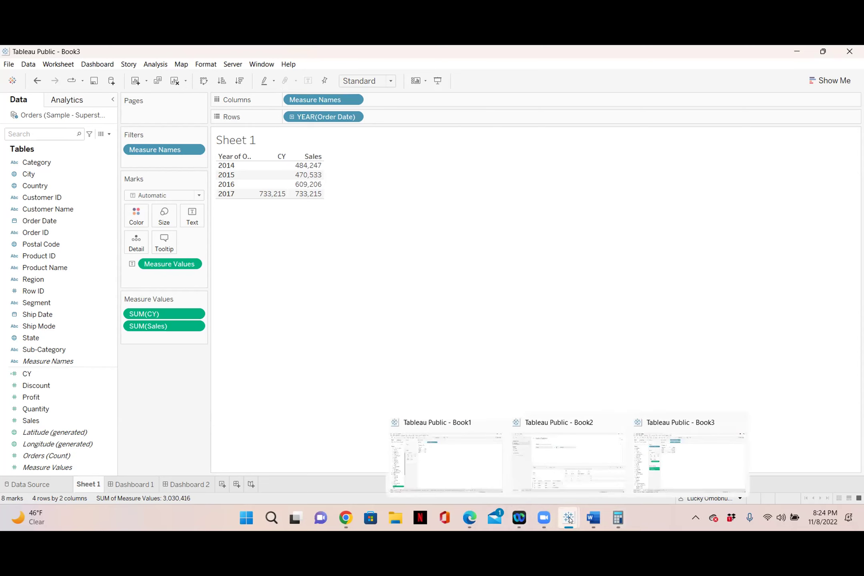
click(462, 453)
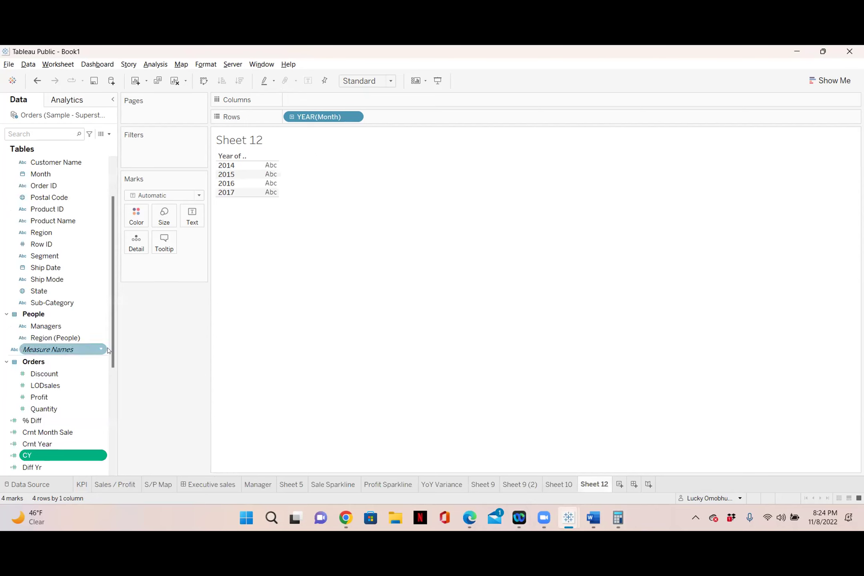
scroll(92, 368, down, 5)
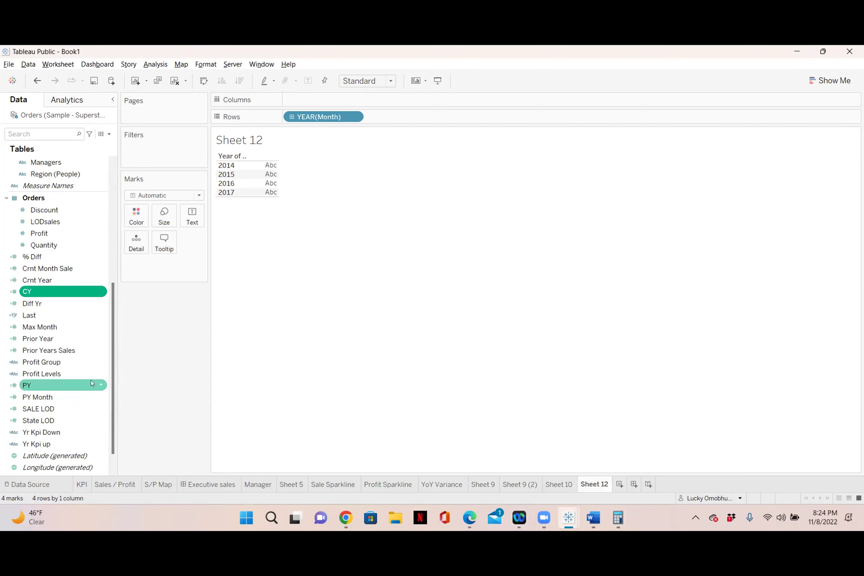
click(91, 383)
click(101, 385)
click(141, 361)
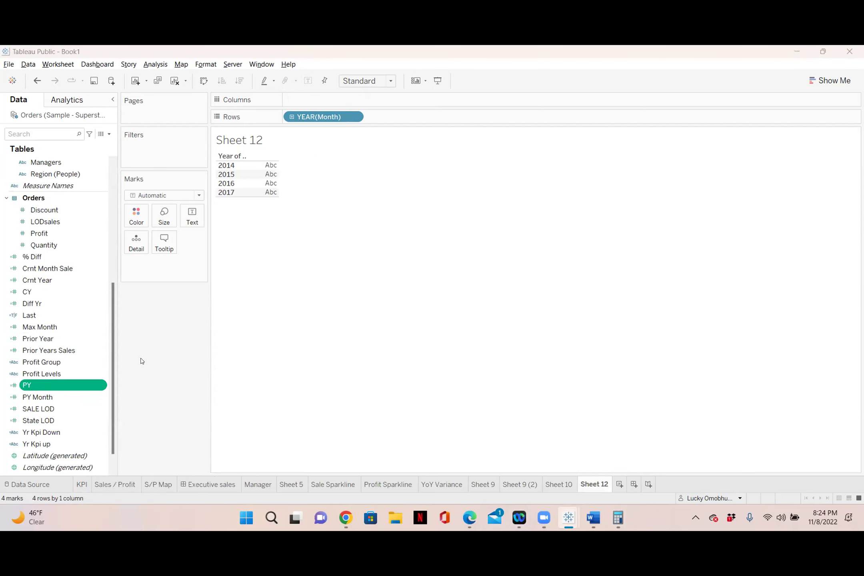
key(ctrl+a)
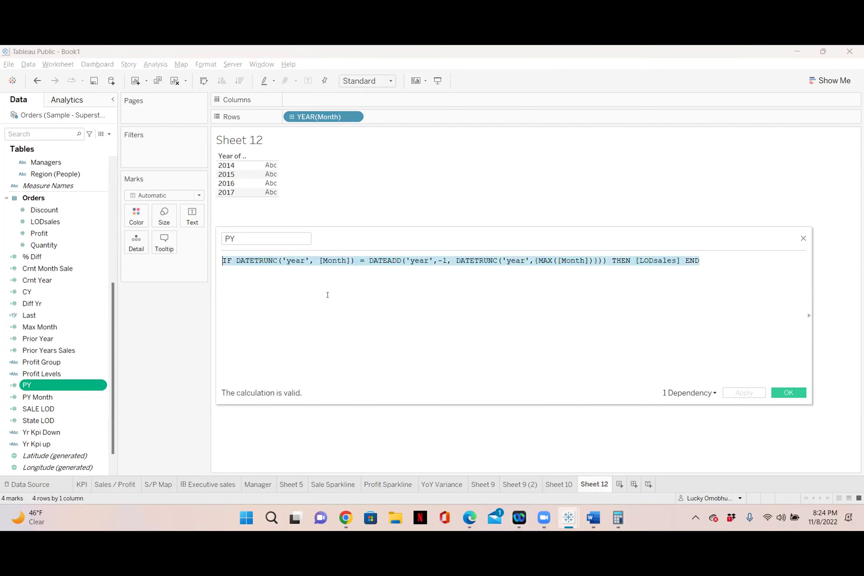
right_click(313, 264)
click(357, 307)
click(803, 239)
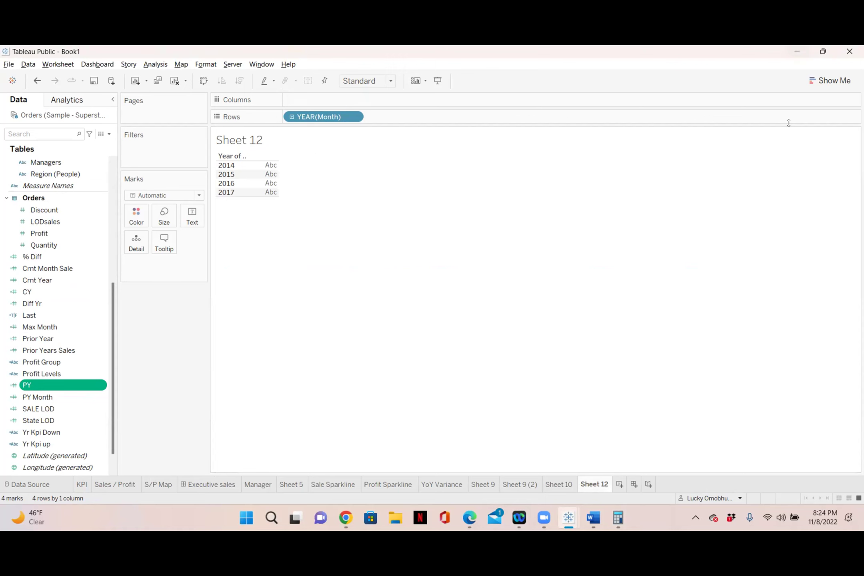
key(alt+Tab)
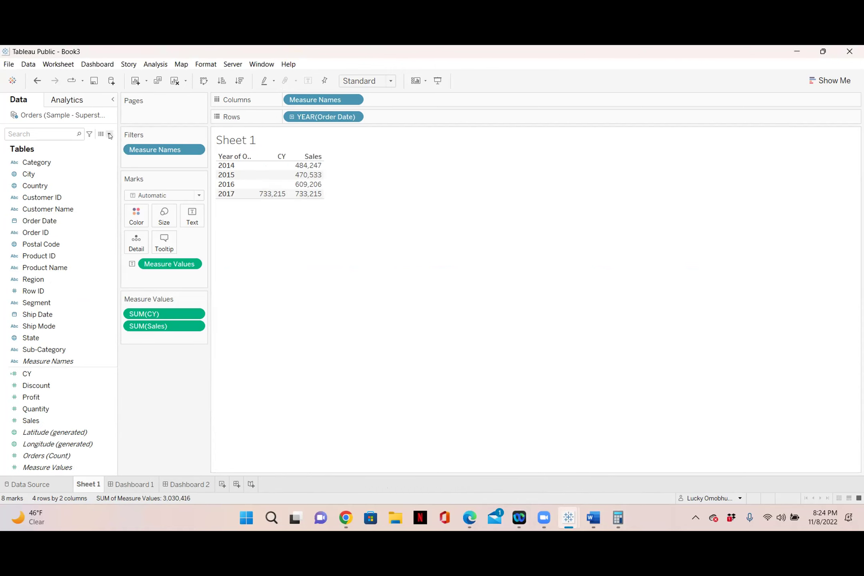
- Create a calculated field named PY in Book3 and paste in the formula copied from Book1
click(110, 136)
click(50, 143)
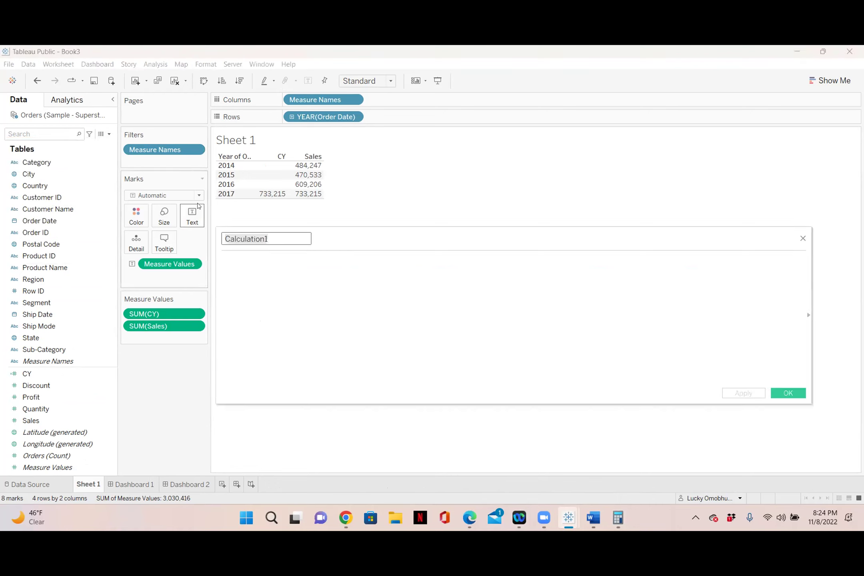
text(PY)
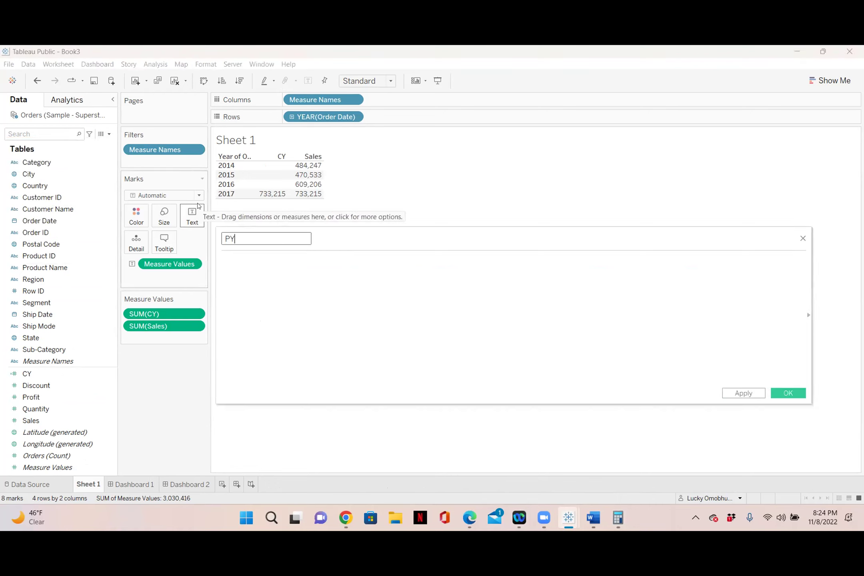
click(293, 259)
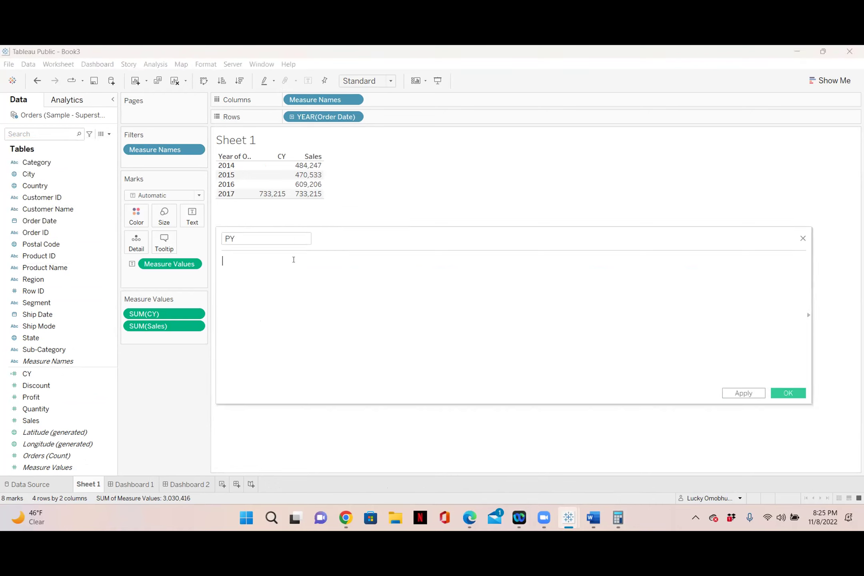
key(ctrl+v)
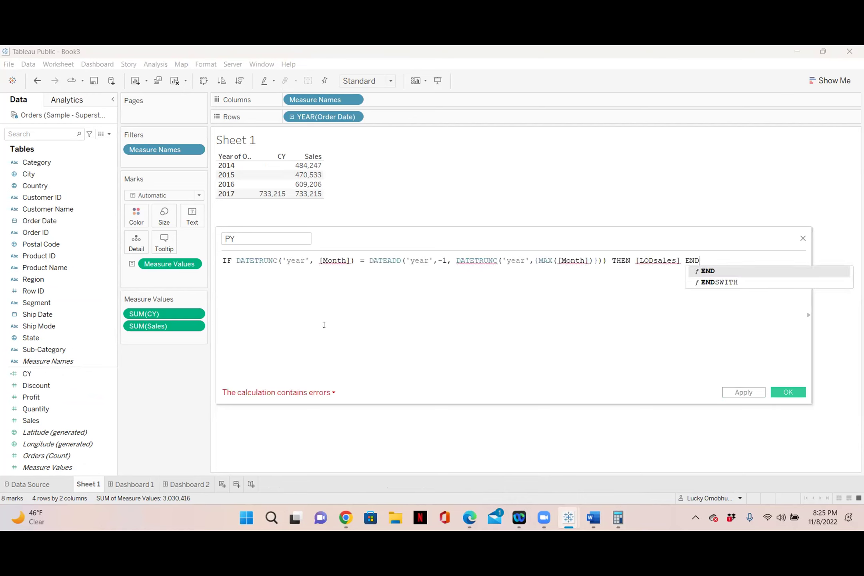
- Replace the first [Month] reference in the PY formula with [Order Date]
click(349, 260)
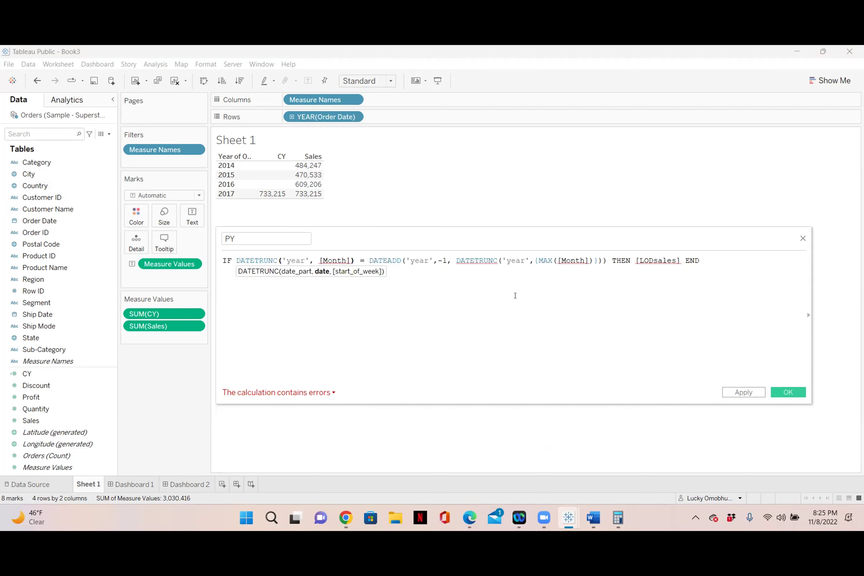
key(BackSpace)
key(BackSpace)
key(BackSpace)
key(BackSpace)
key(BackSpace)
key(BackSpace)
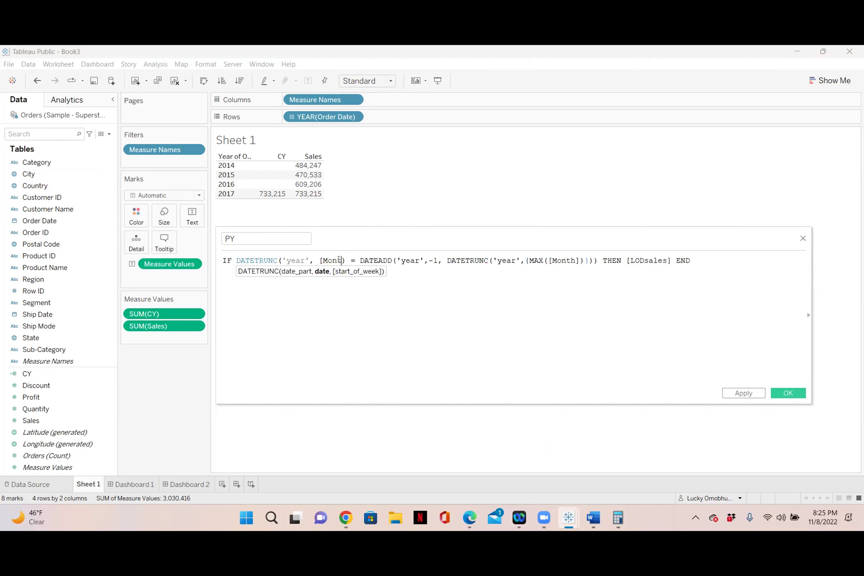
text(or)
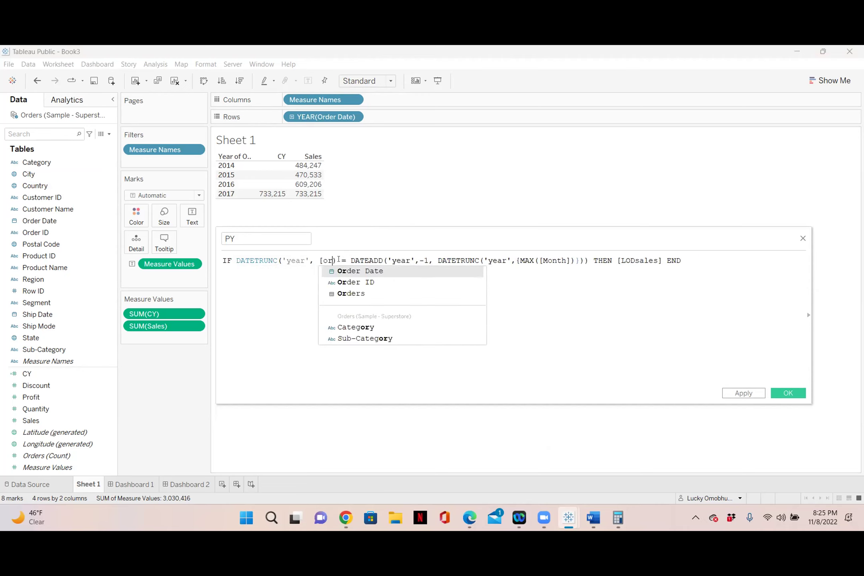
click(362, 272)
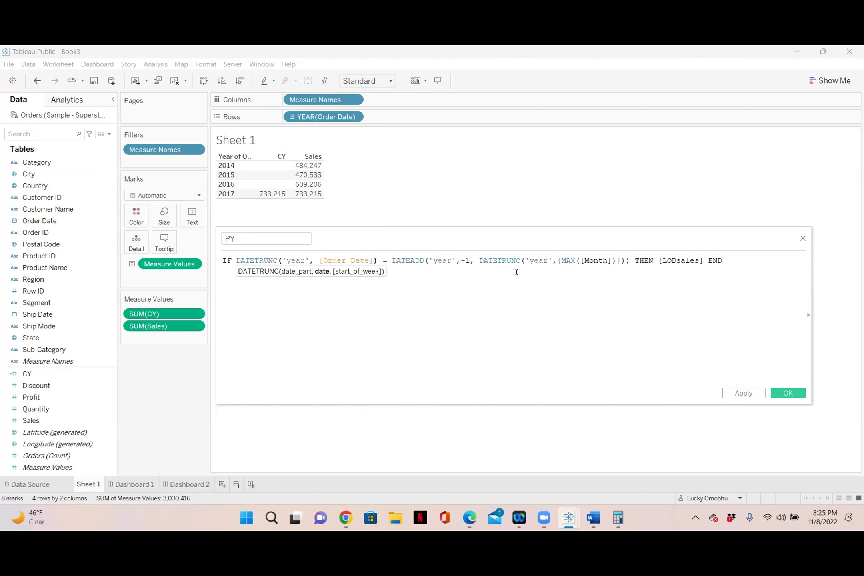
- Replace the [Month] reference inside MAX in the PY formula with [Order Date]
click(609, 260)
key(BackSpace)
key(BackSpace)
key(BackSpace)
key(BackSpace)
key(BackSpace)
key(BackSpace)
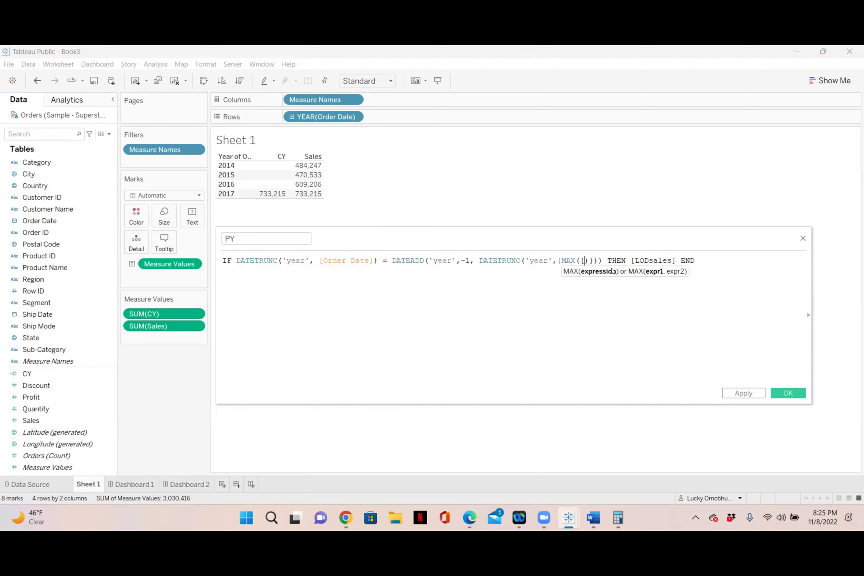
text(or)
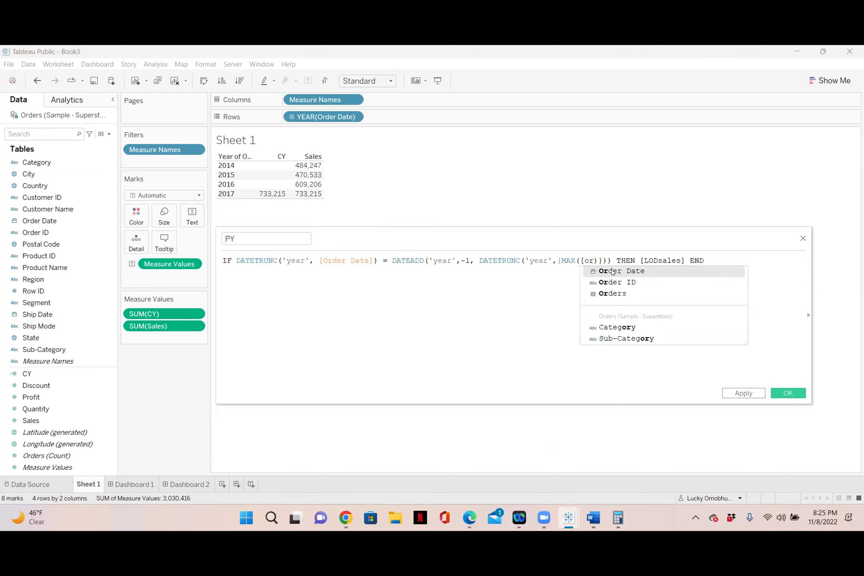
click(612, 271)
- Replace [LODsales] in the PY formula with [Sales] and save the calculated field
click(725, 260)
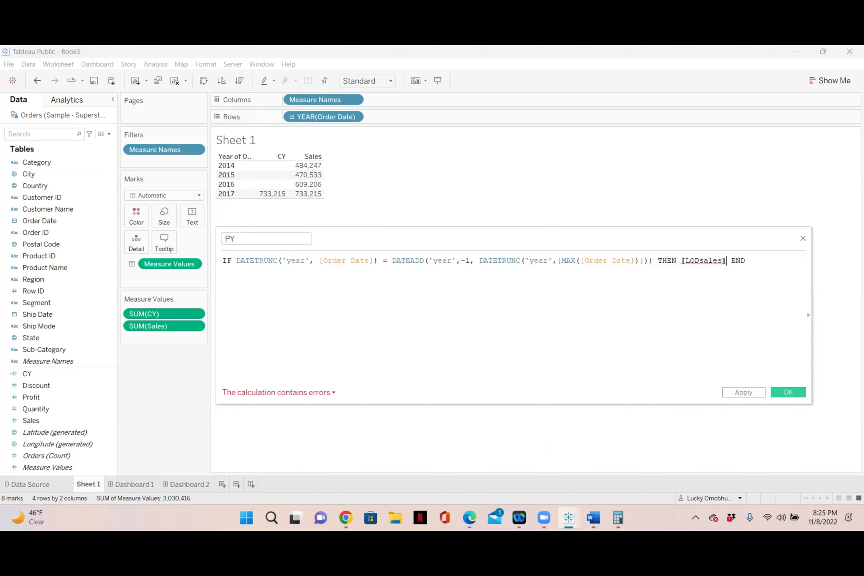
key(BackSpace)
key(BackSpace)
key(BackSpace)
key(BackSpace)
key(BackSpace)
key(BackSpace)
key(BackSpace)
key(BackSpace)
key(BackSpace)
key(BackSpace)
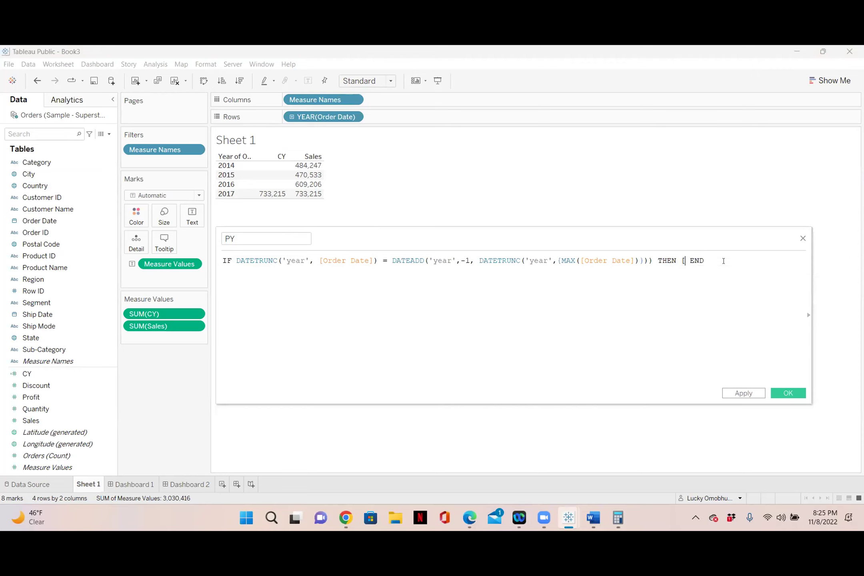
text(sal)
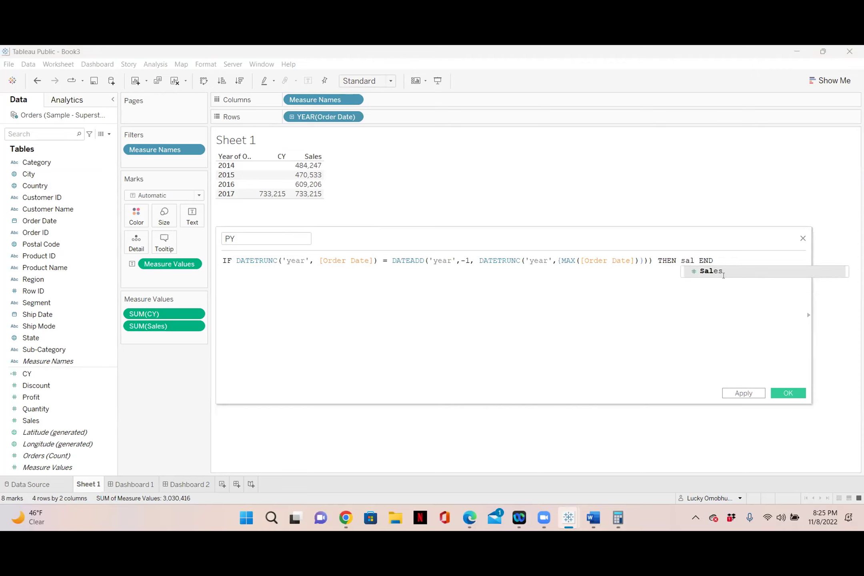
click(723, 272)
click(740, 393)
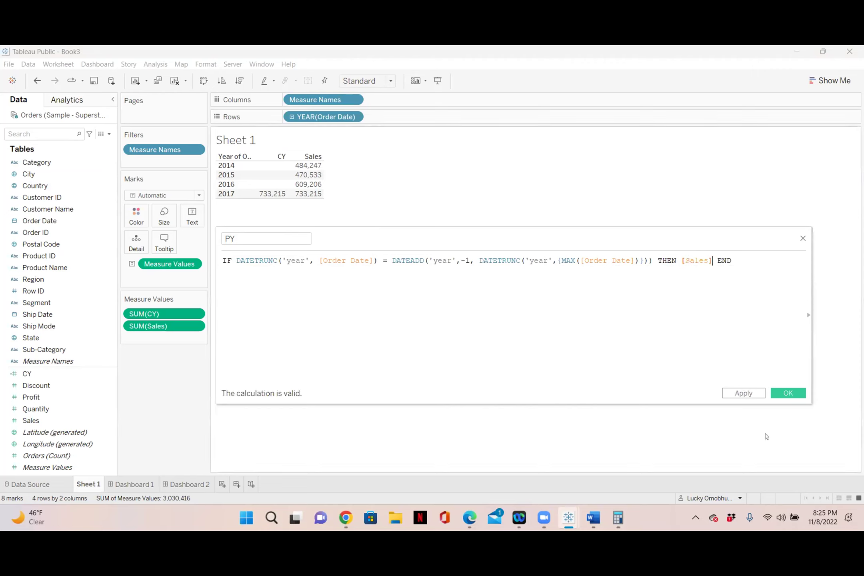
click(787, 394)
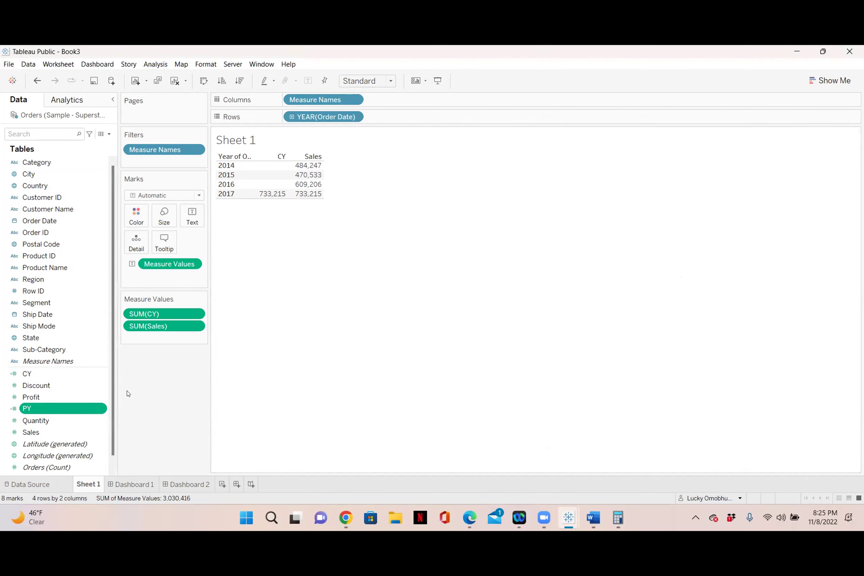
- Add the PY measure to the Sheet 1 table and remove Sales so only CY and PY are displayed by year
drag(42, 407, 143, 323)
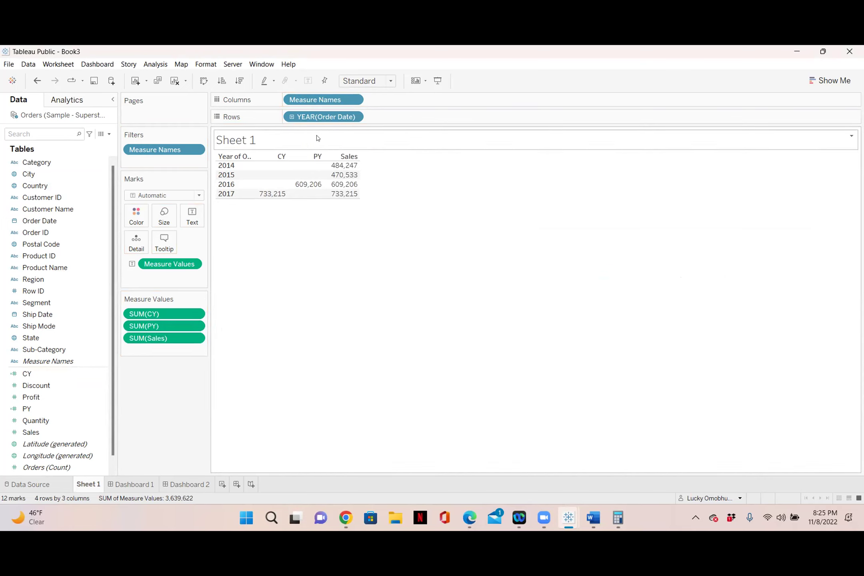
drag(154, 340, 144, 440)
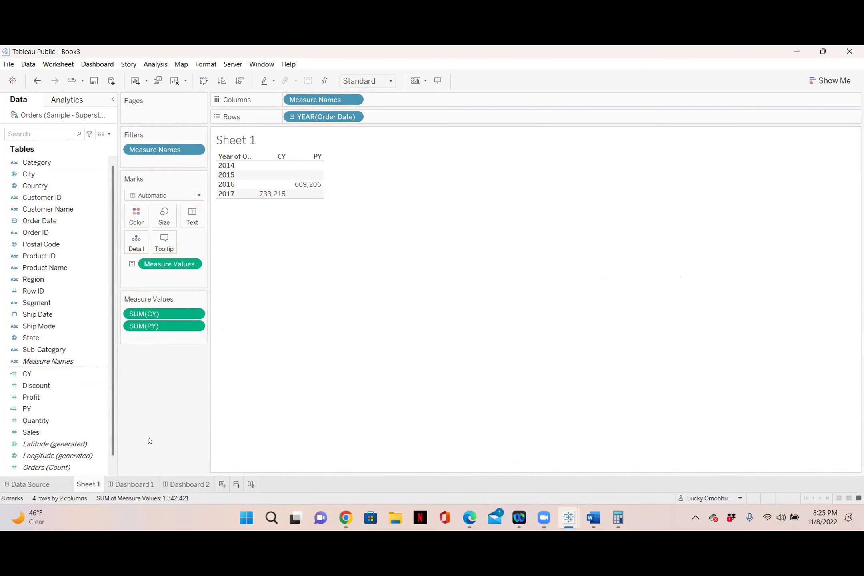
mouse_move(272, 194)
- Delete Dashboard 1 and Dashboard 2 from the workbook
click(134, 484)
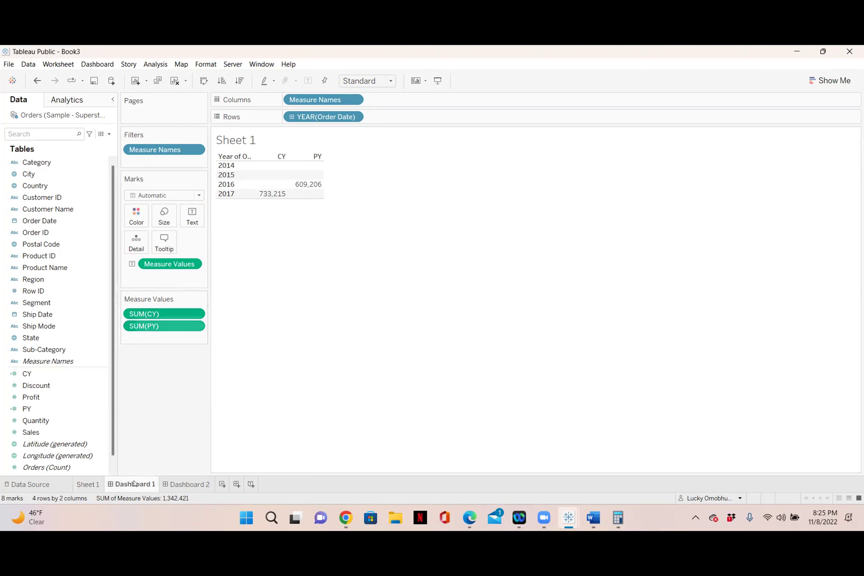
right_click(134, 484)
click(167, 385)
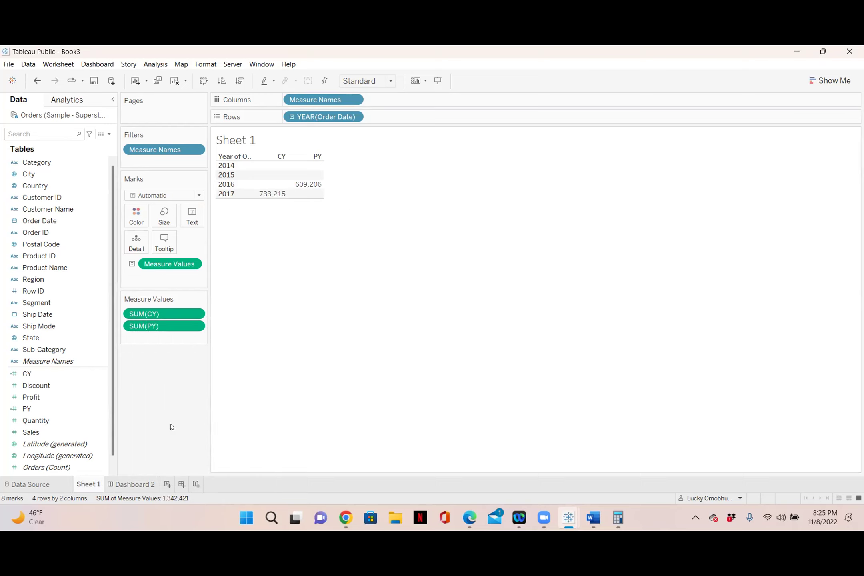
right_click(146, 486)
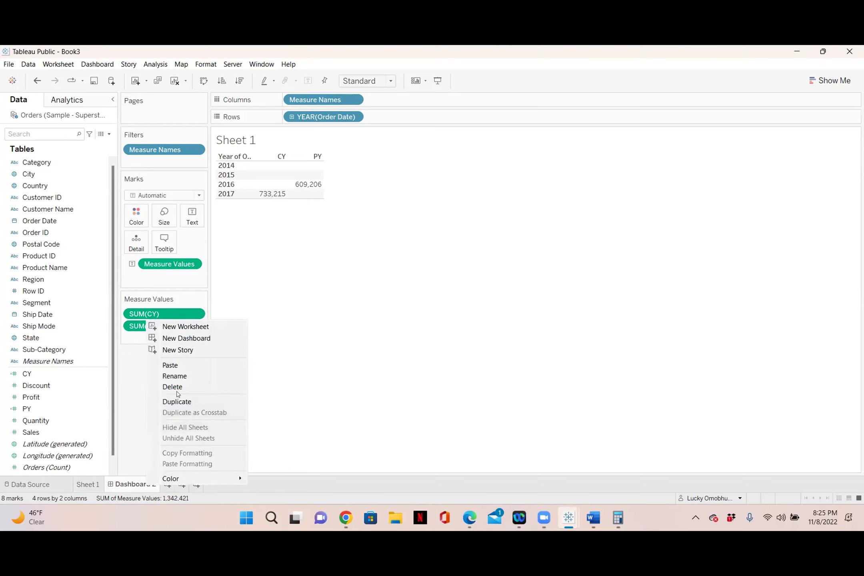
click(178, 387)
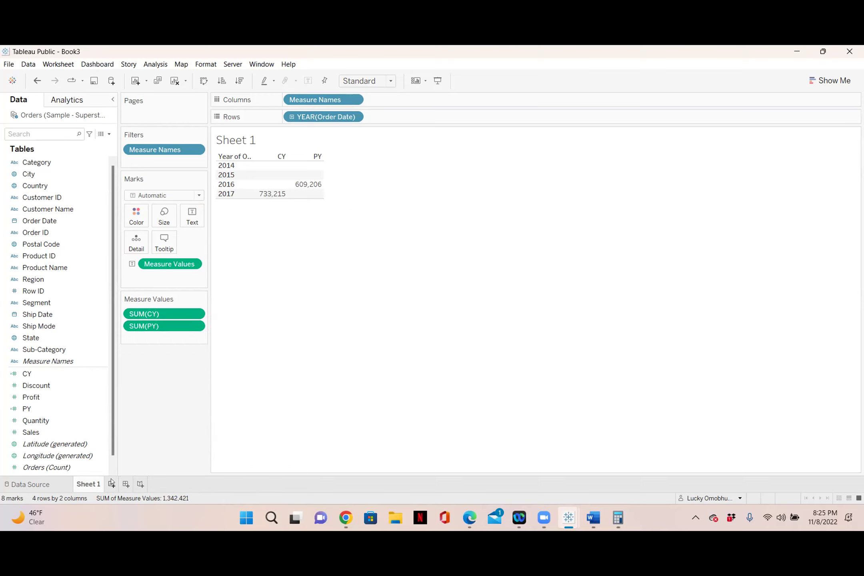
- Create a new worksheet with a text table of Sales by year of Order Date, with the years in rows
click(112, 483)
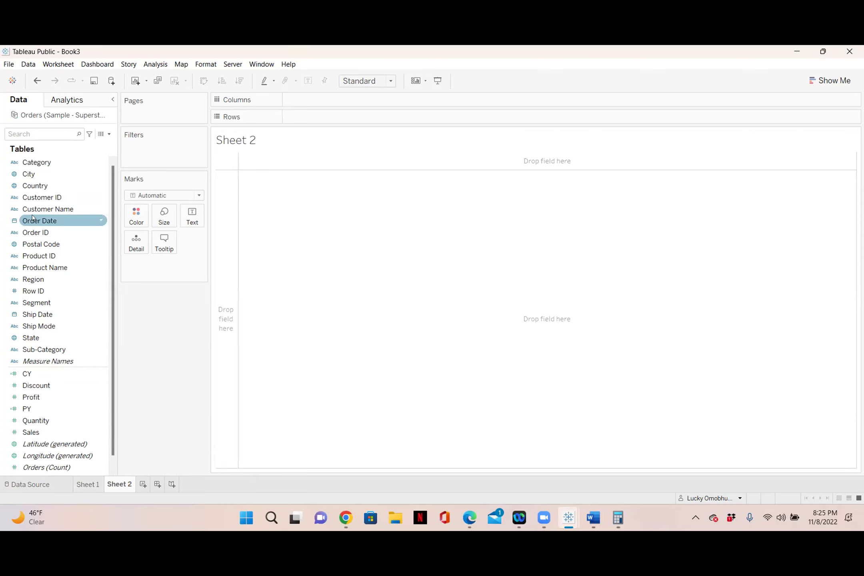
drag(32, 223, 296, 118)
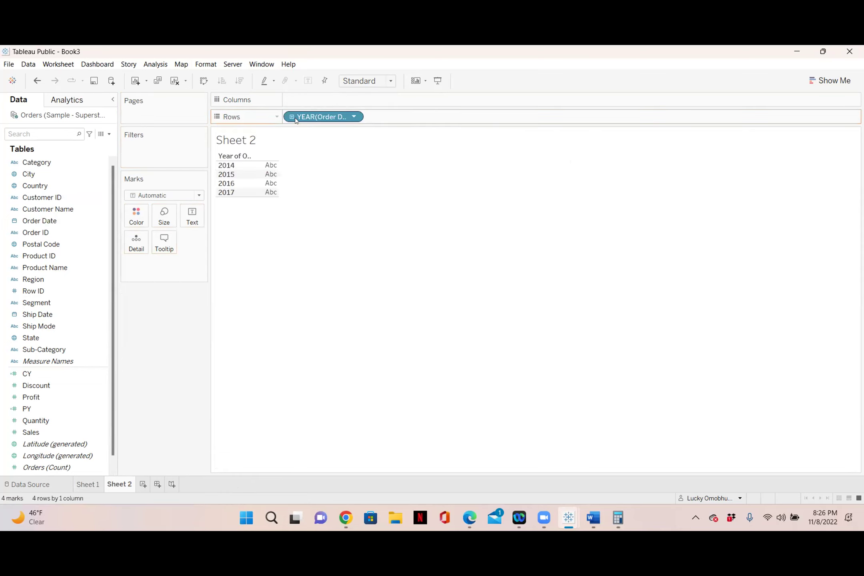
drag(70, 431, 267, 185)
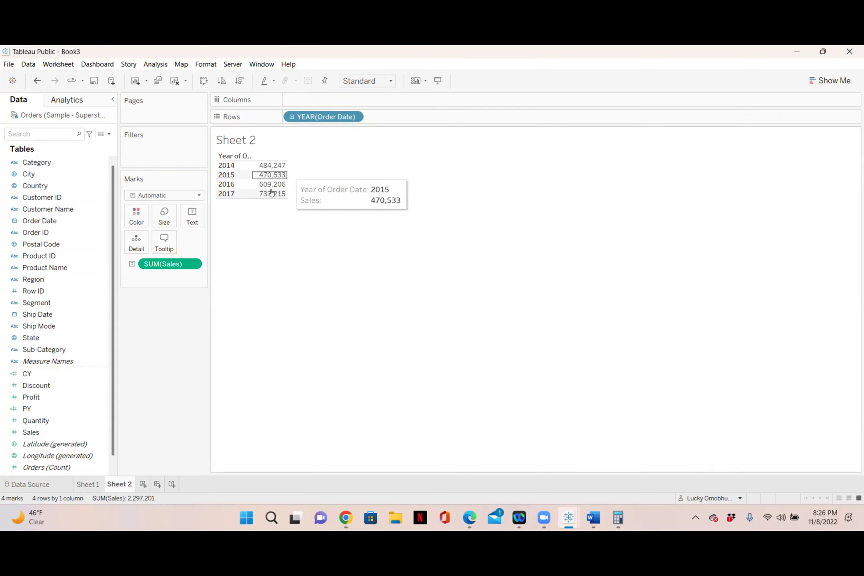
- Apply the Difference quick table calculation to the Sales measure in Sheet 2
right_click(189, 264)
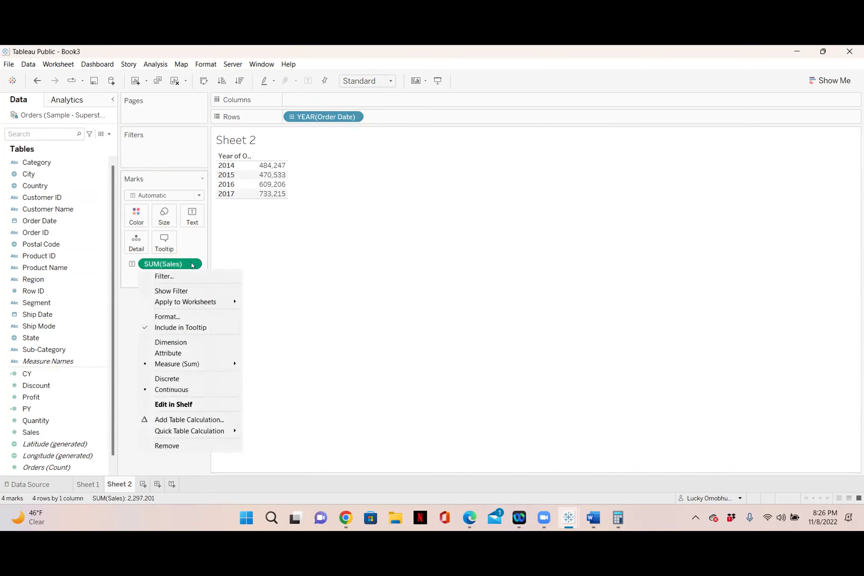
mouse_move(203, 431)
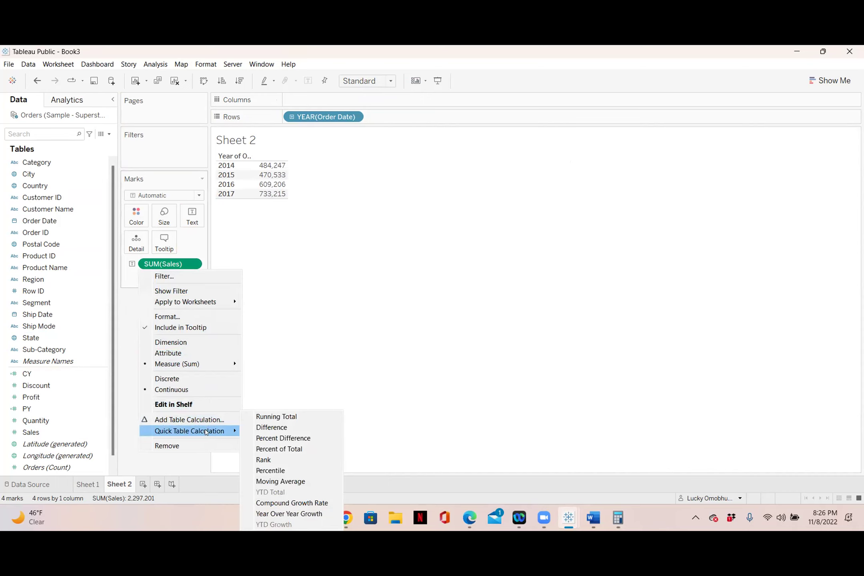
click(264, 428)
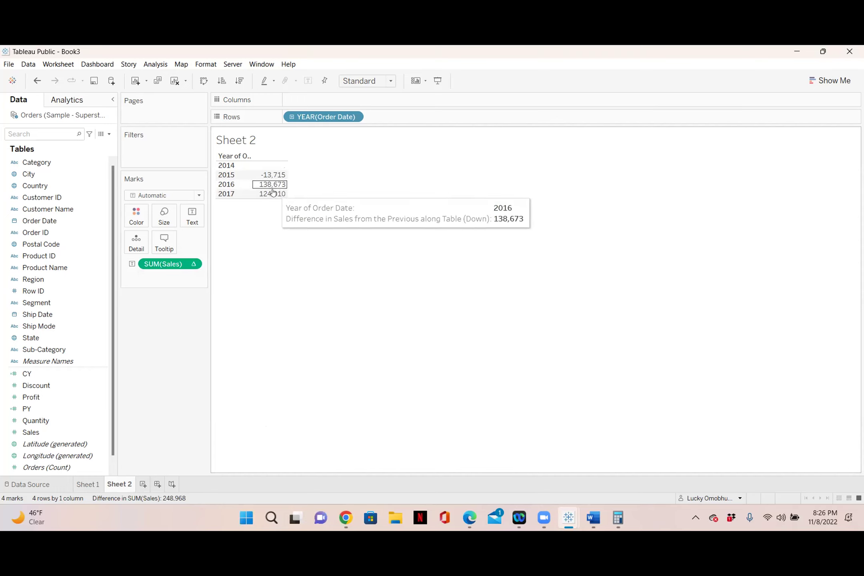
mouse_move(269, 193)
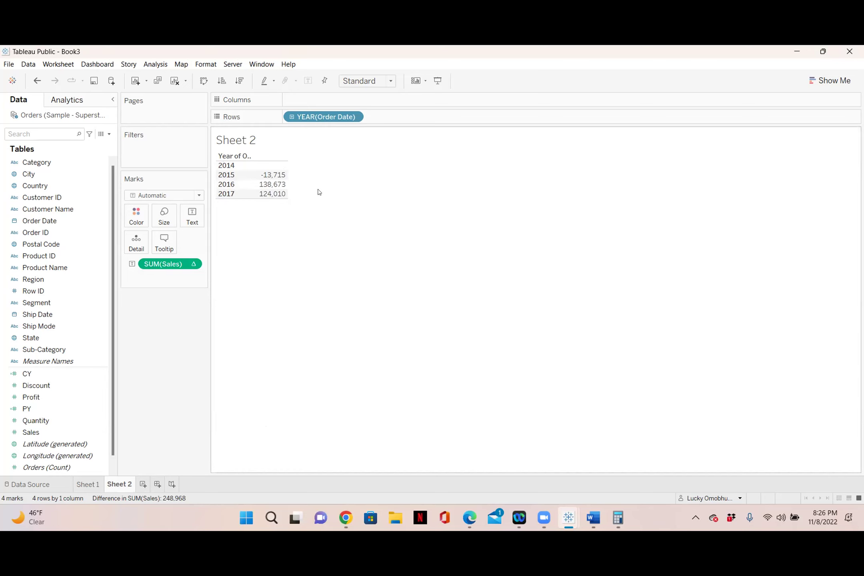
- Add Sales to the Sheet 2 table a second time and apply the Percent Difference quick table calculation to it
click(76, 328)
drag(34, 434, 259, 190)
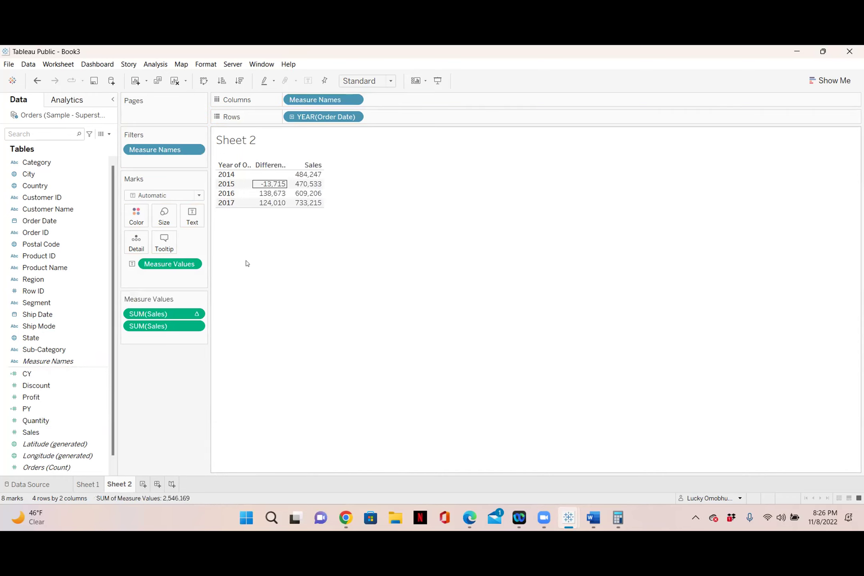
click(195, 325)
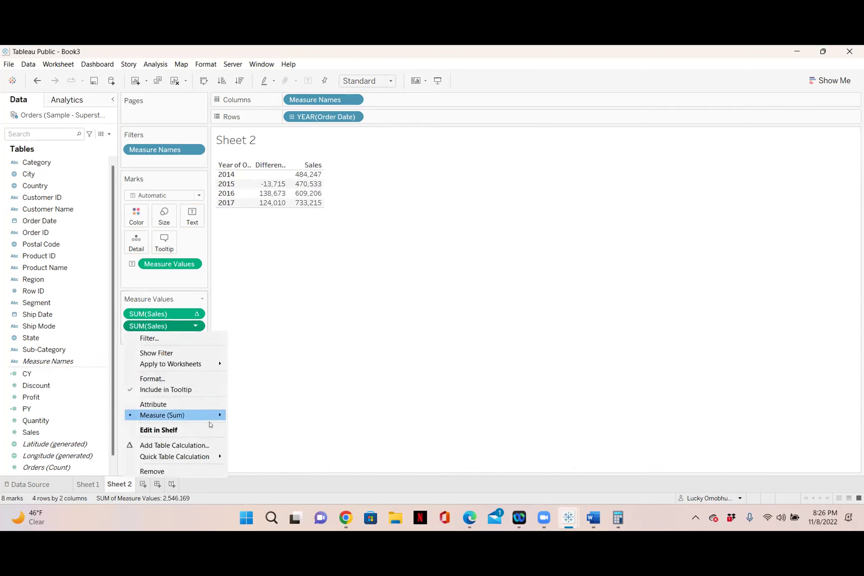
mouse_move(205, 456)
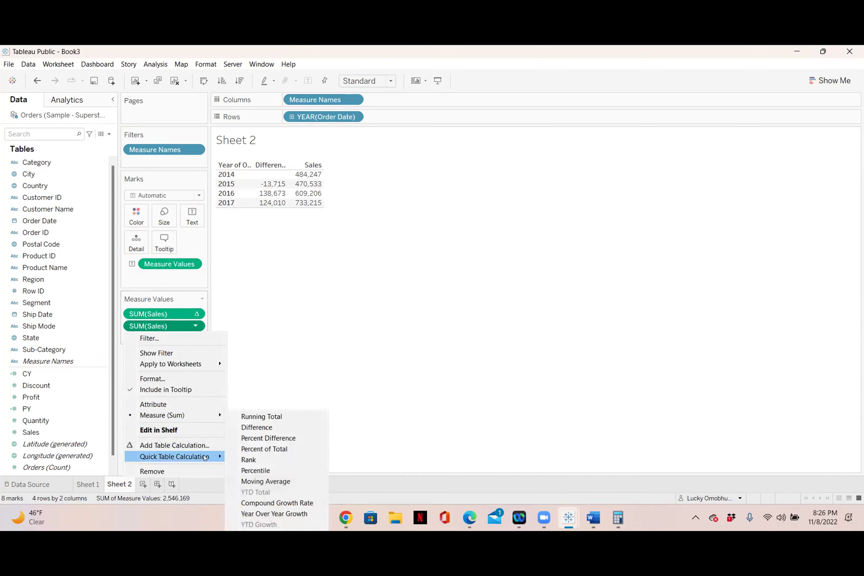
click(263, 437)
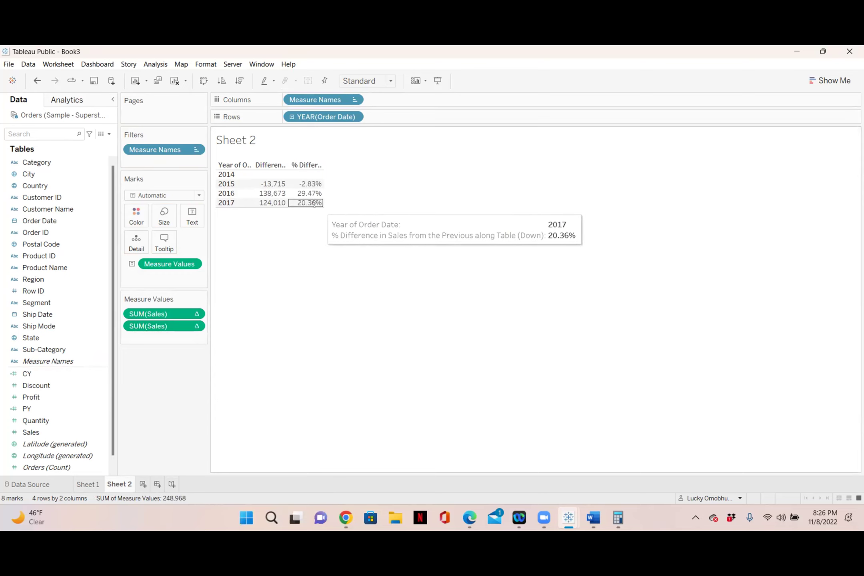
- Examine the yearly sales differences and percent differences in Sheet 2 and compare them with the CY and PY values in Sheet 1
mouse_move(276, 194)
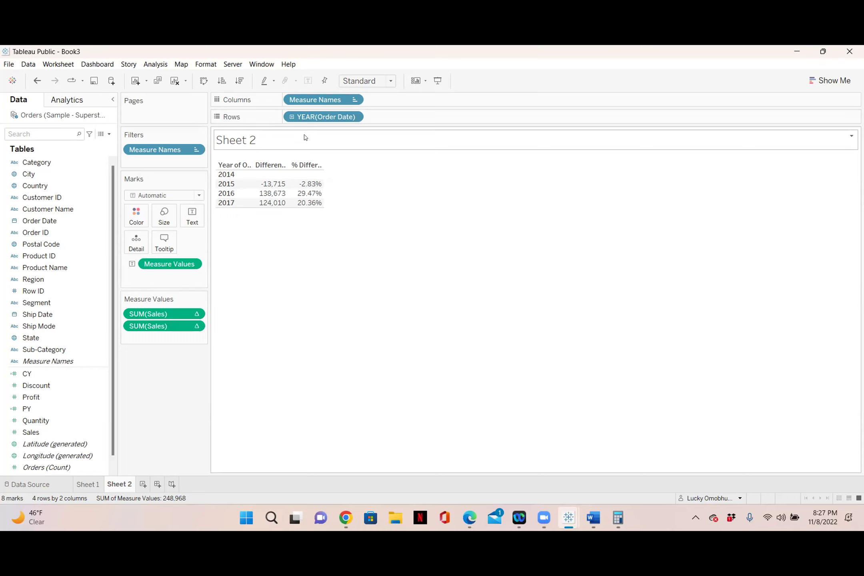
mouse_move(320, 198)
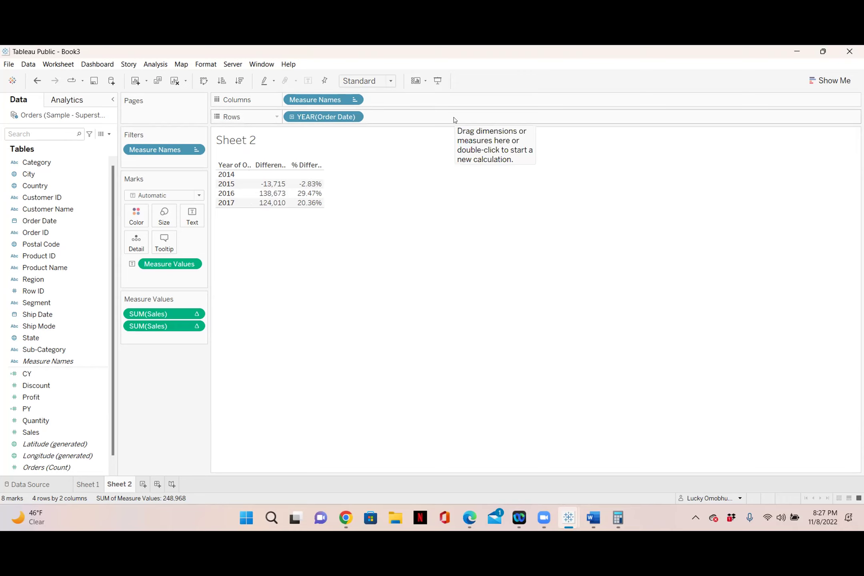
click(60, 171)
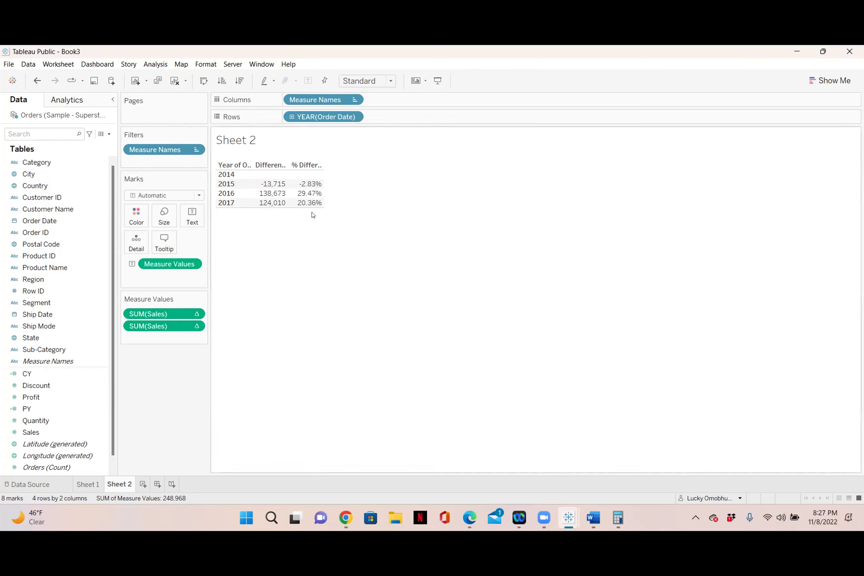
mouse_move(266, 204)
mouse_move(94, 486)
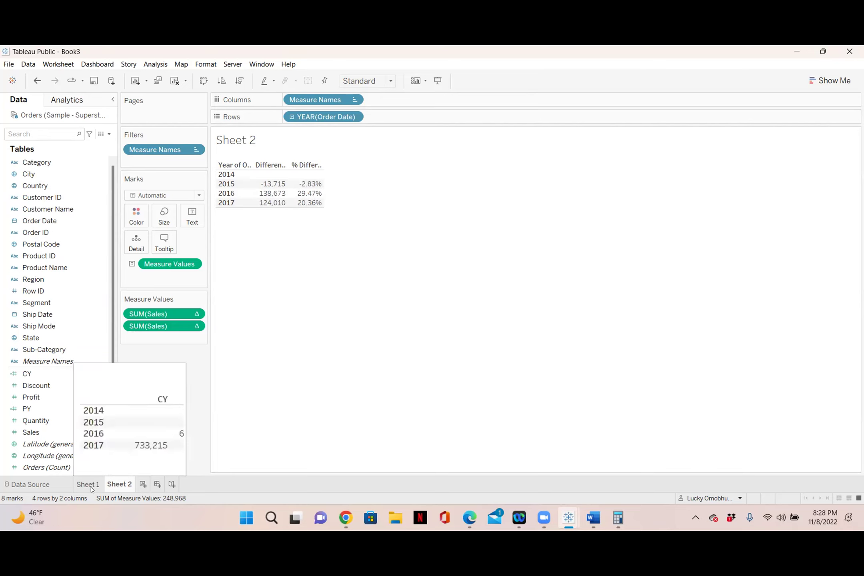
click(92, 486)
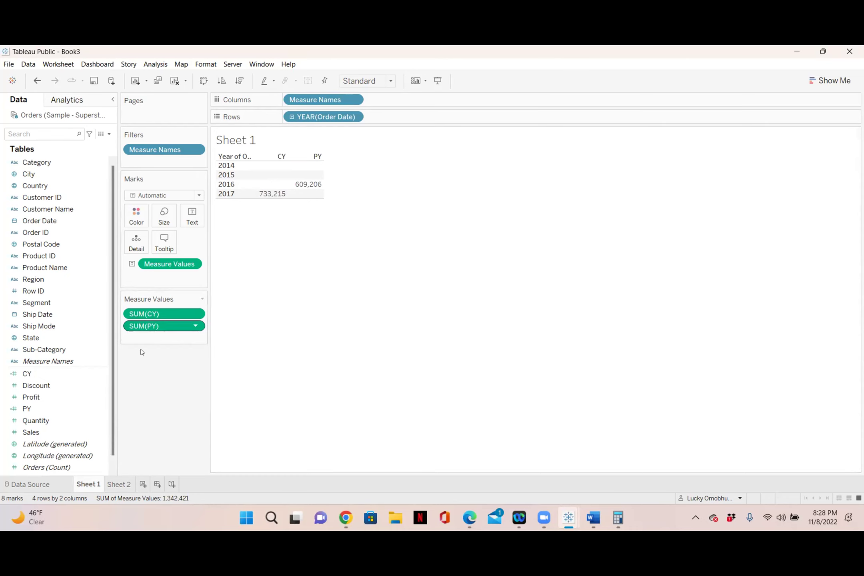
click(122, 486)
mouse_move(267, 204)
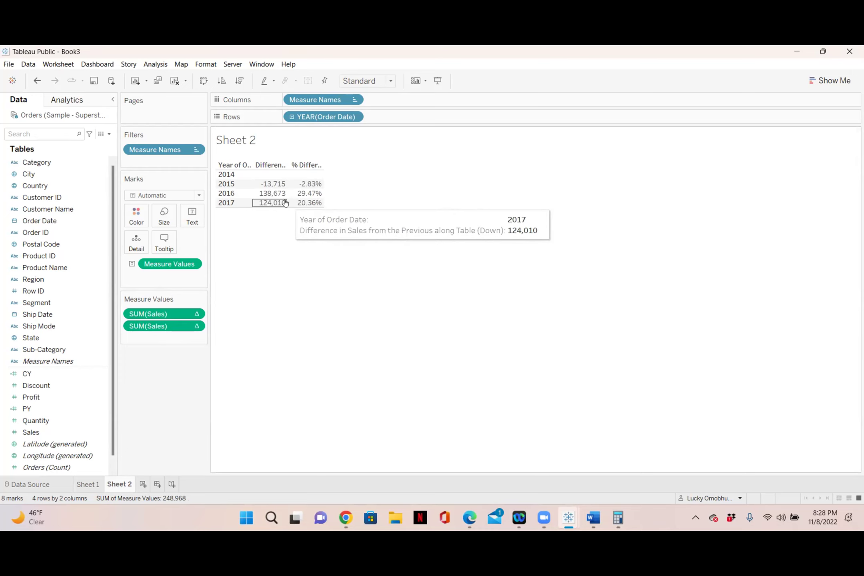
- From Sheet 1, create a calculated field named Diff CY vs PY with the formula SUM([CY]) - SUM([PY])
click(84, 489)
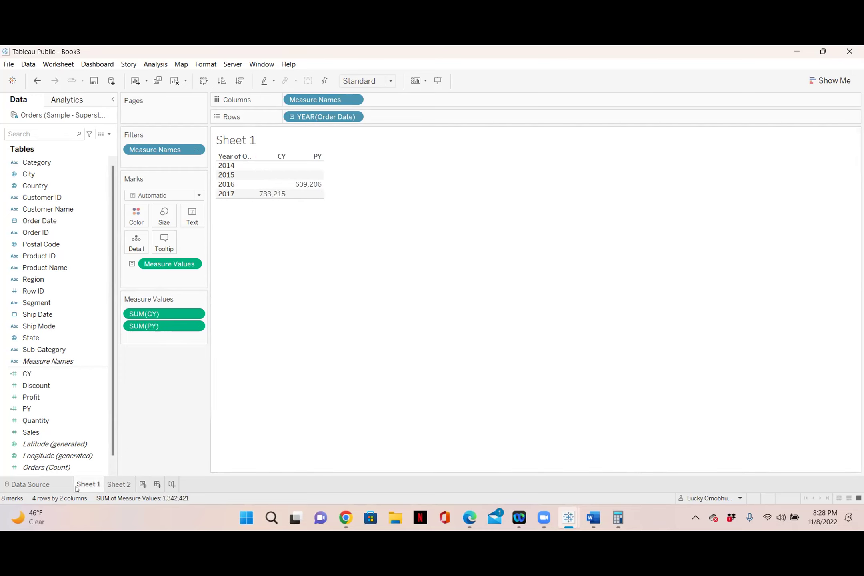
click(109, 134)
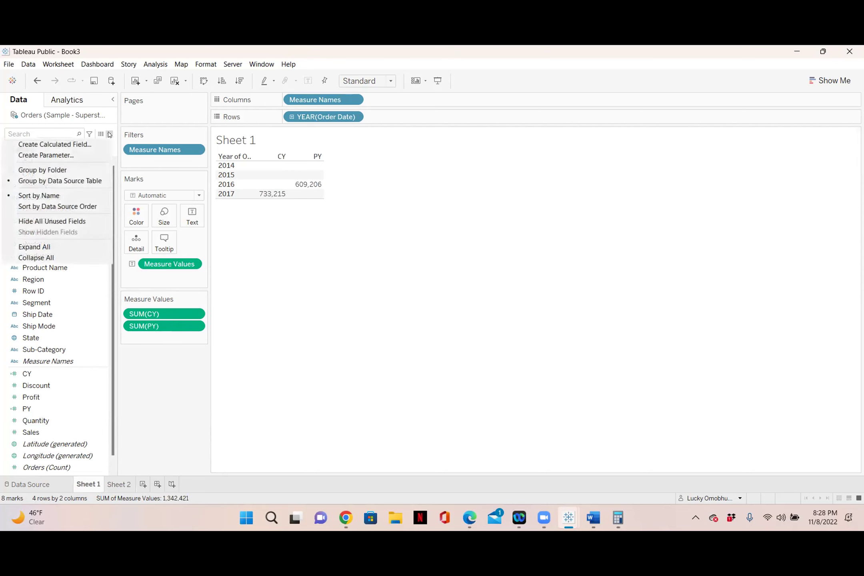
click(82, 144)
text(D)
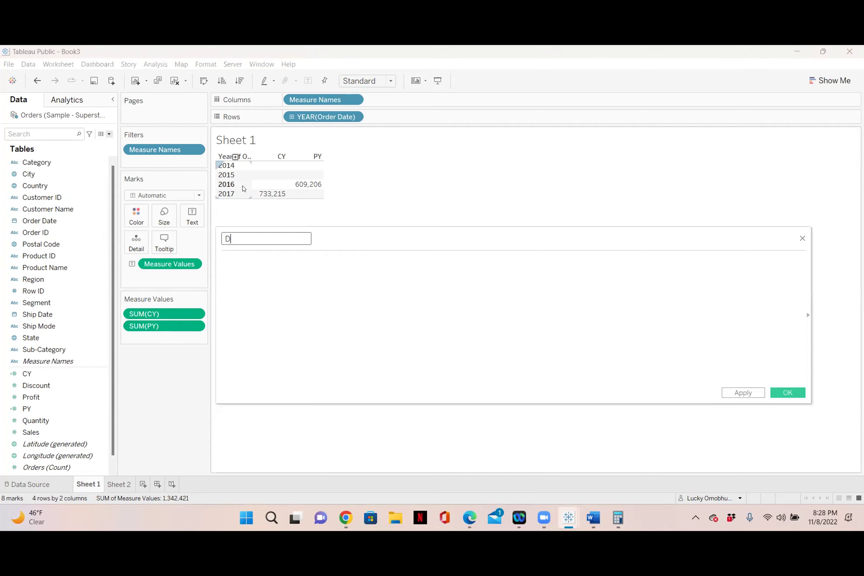
text(iff CY vs PO)
key(BackSpace)
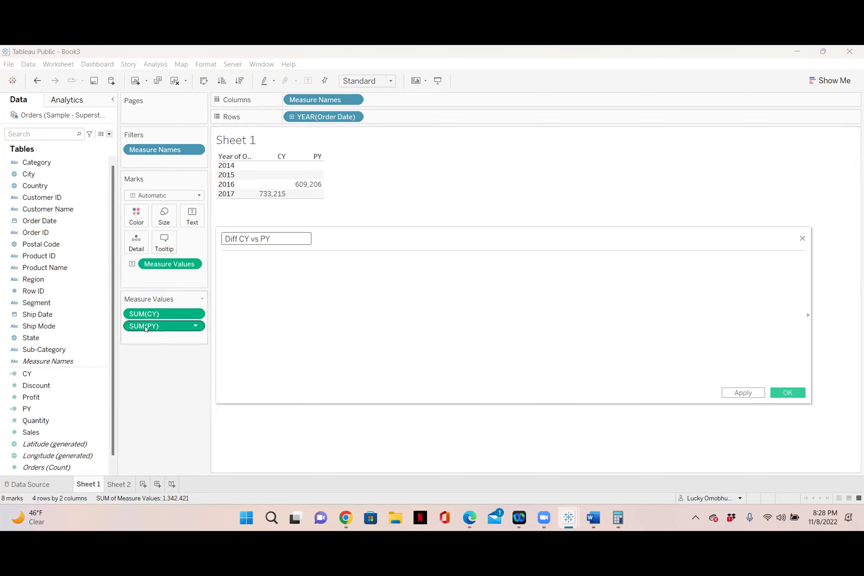
drag(141, 316, 275, 275)
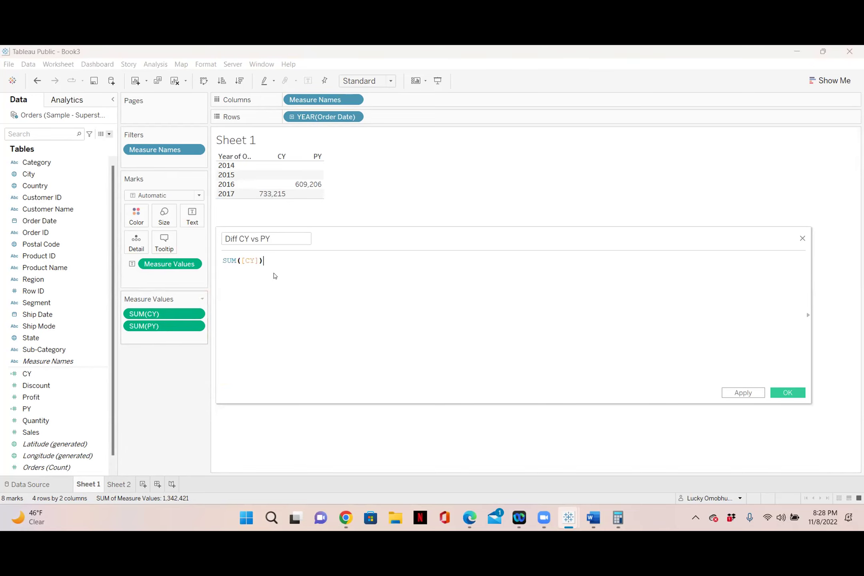
drag(163, 327, 407, 278)
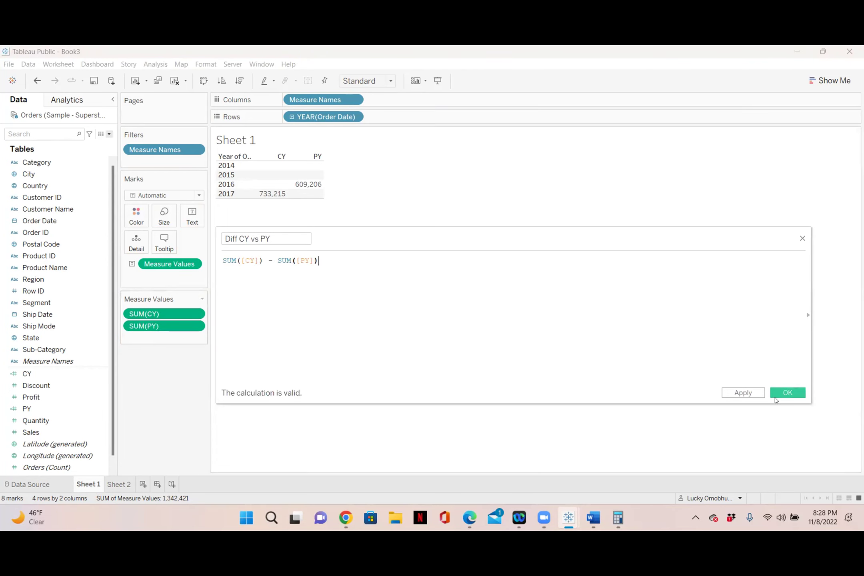
click(787, 393)
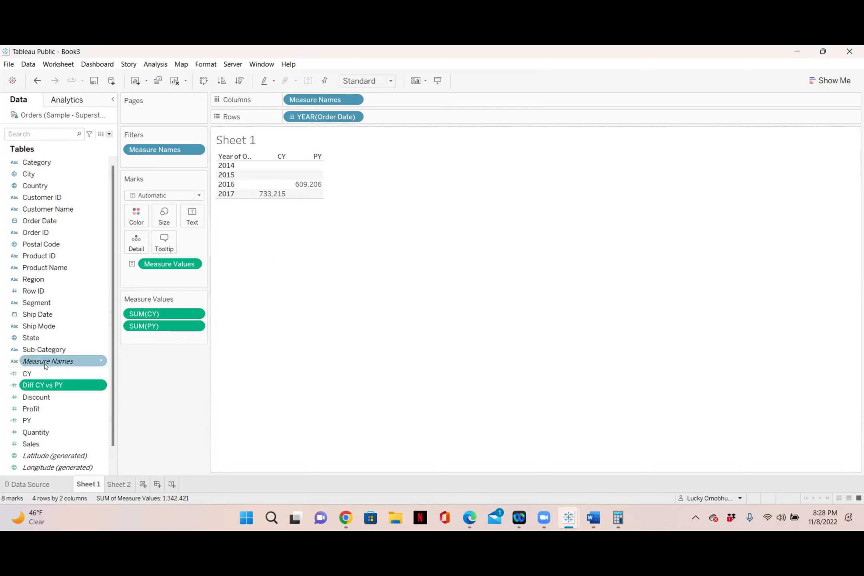
- Add Diff CY vs PY to the Sheet 1 table's measure values and remove the Order Date year from the rows
drag(48, 385, 140, 339)
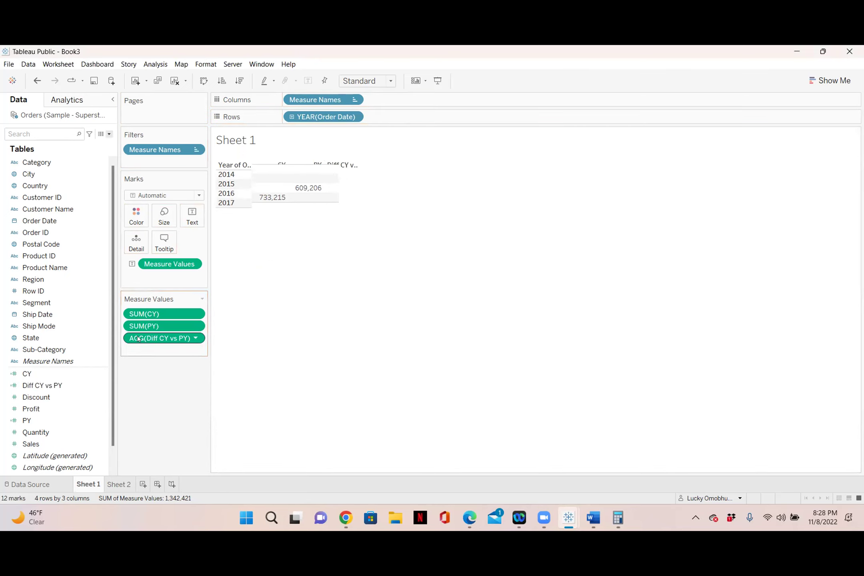
drag(320, 117, 179, 413)
drag(294, 175, 400, 175)
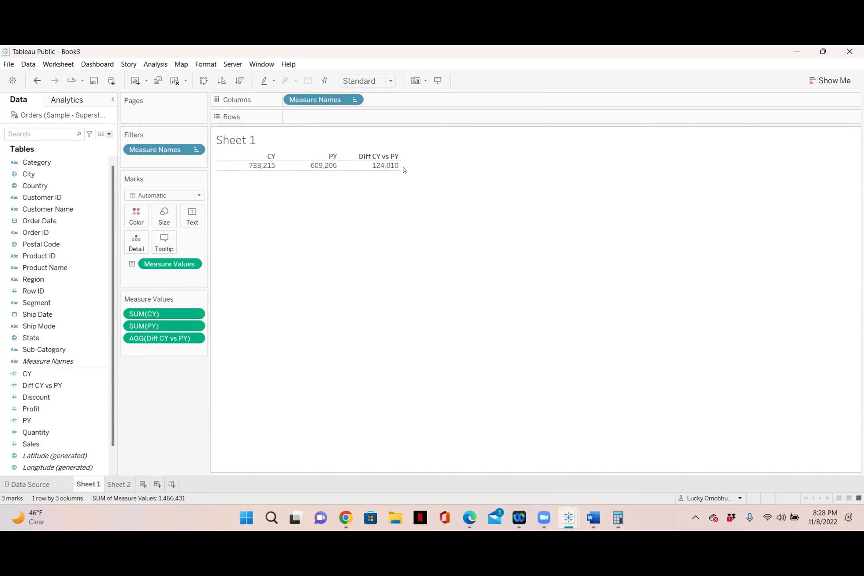
click(122, 485)
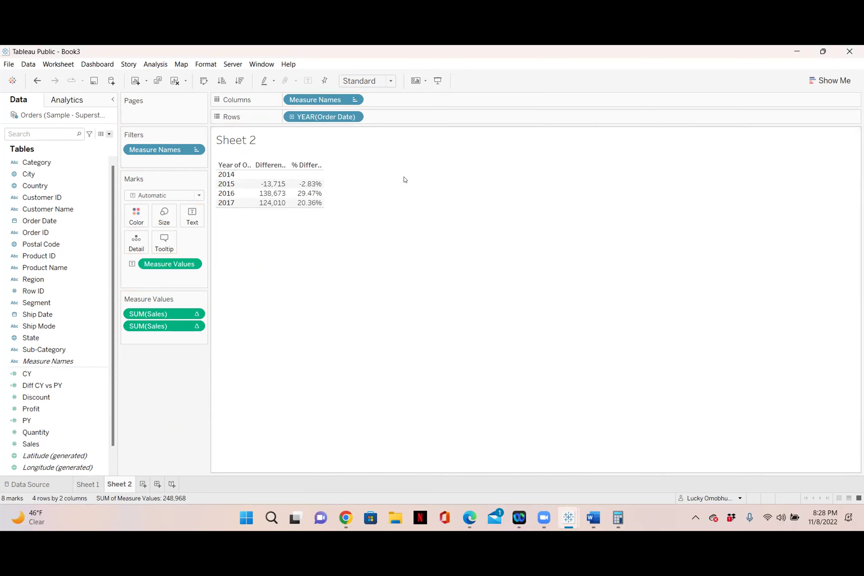
click(89, 484)
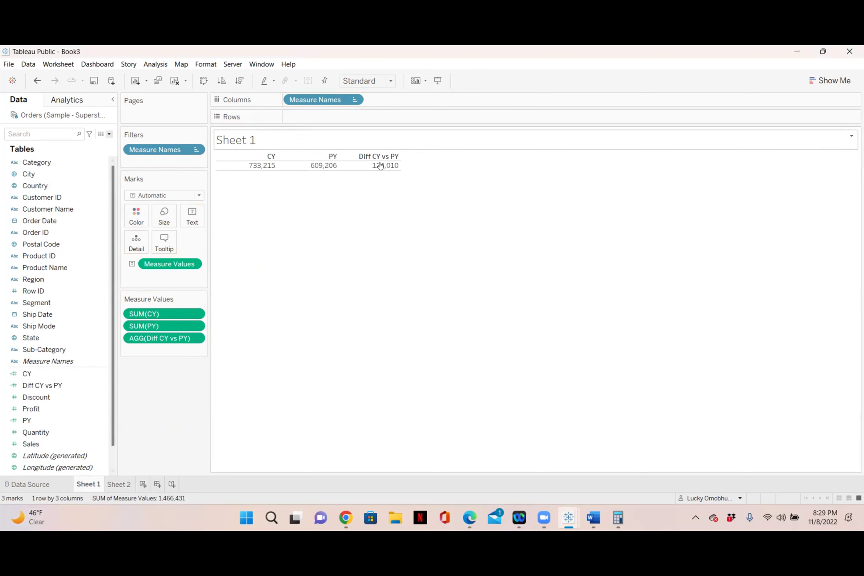
- Break down the Sheet 1 table into rows by Category and Sub-Category
click(39, 164)
drag(39, 164, 305, 117)
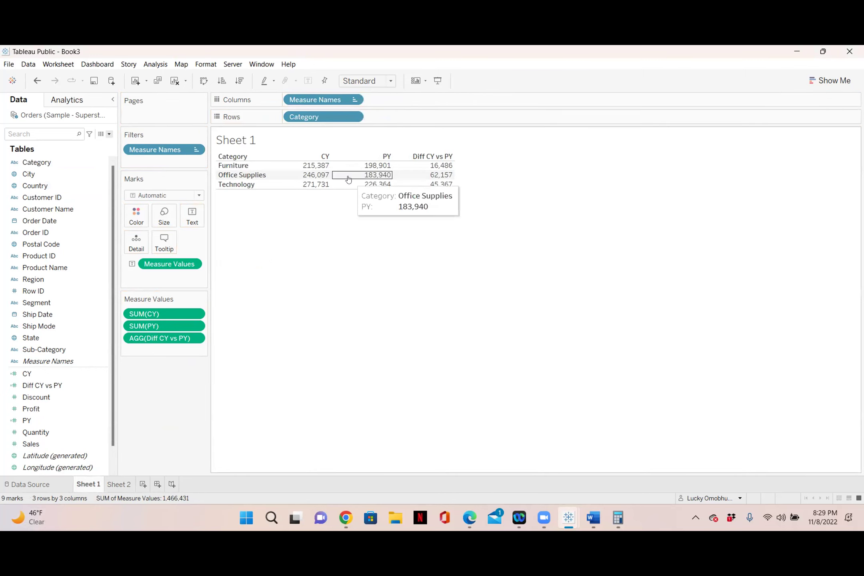
drag(36, 349, 388, 120)
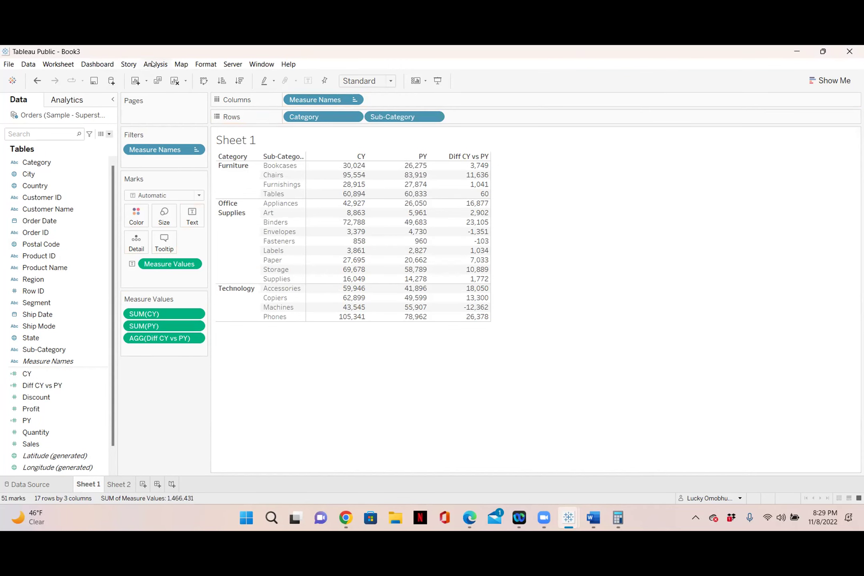
- Show column grand totals in the Sheet 1 table and compare them with the yearly differences in Sheet 2
click(152, 64)
mouse_move(171, 164)
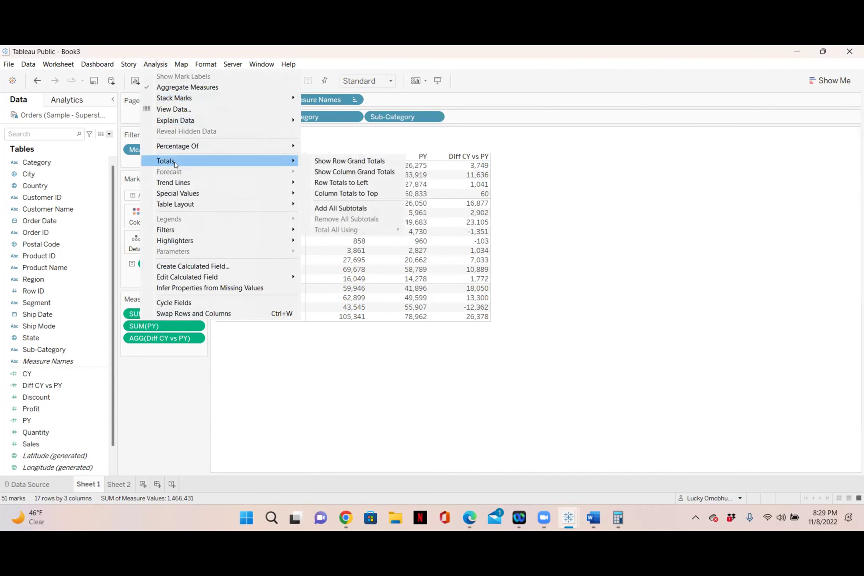
click(314, 172)
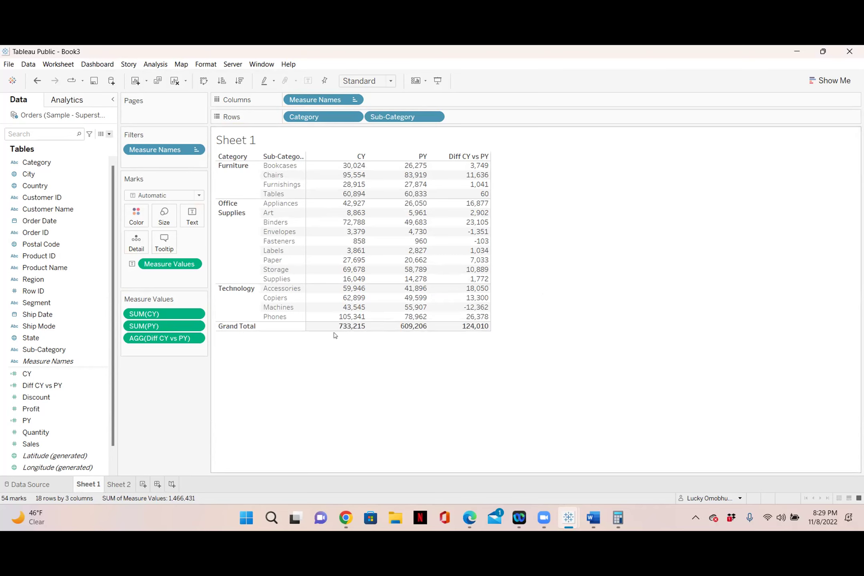
mouse_move(335, 331)
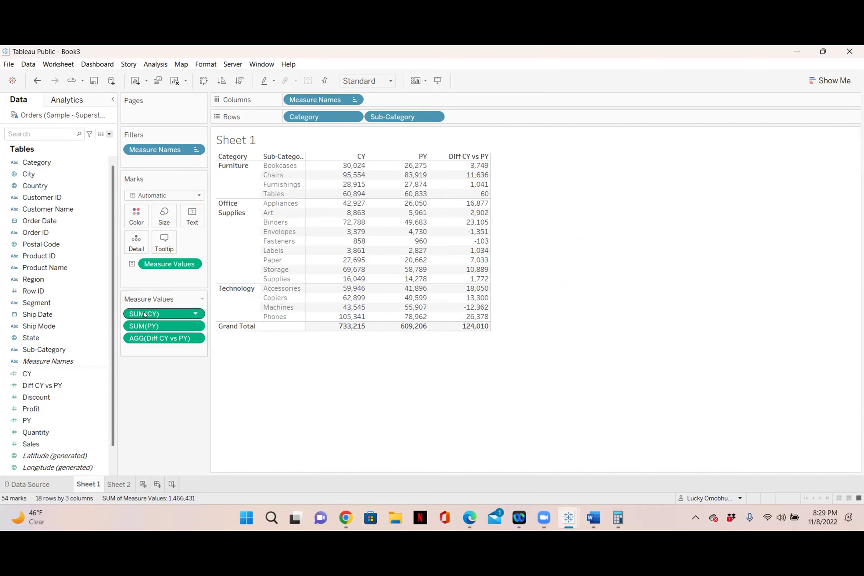
click(119, 484)
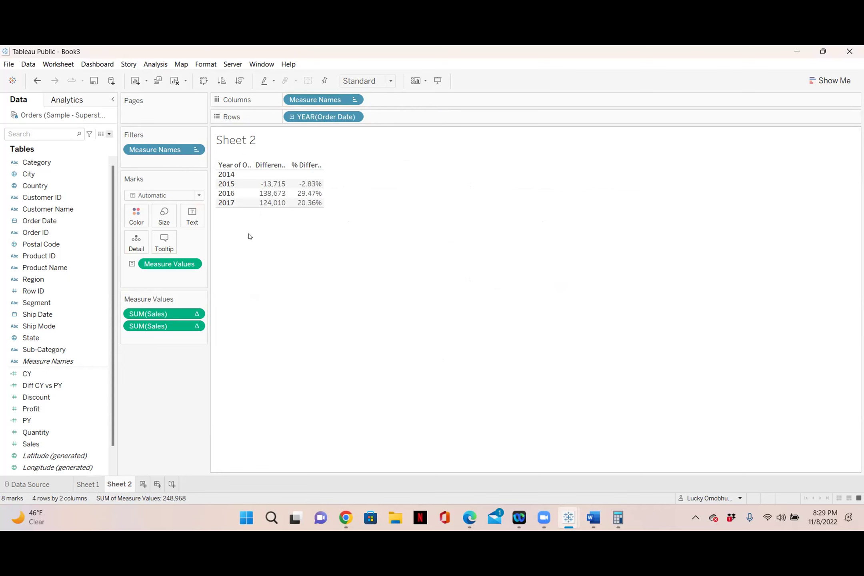
click(89, 485)
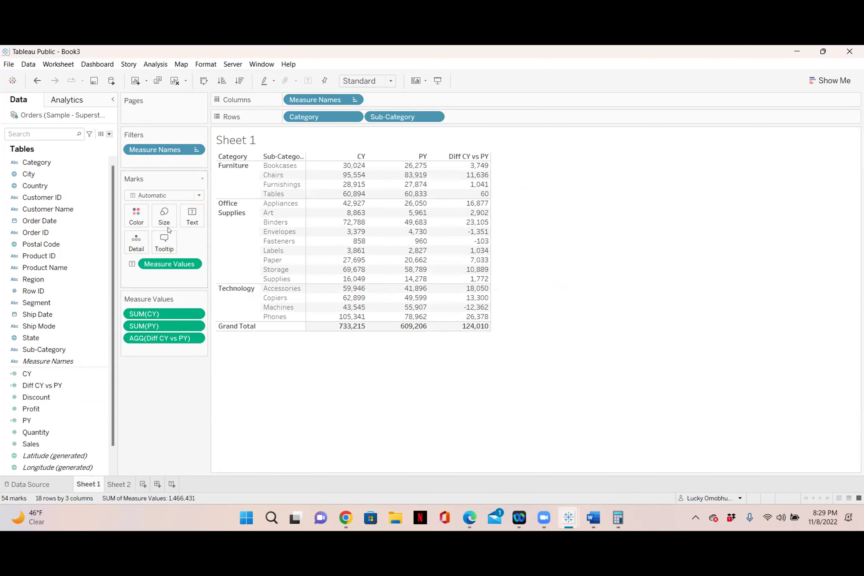
- Start a new calculated field named % Diff CY vs PY and move its editor clear of the table's upper rows
click(108, 134)
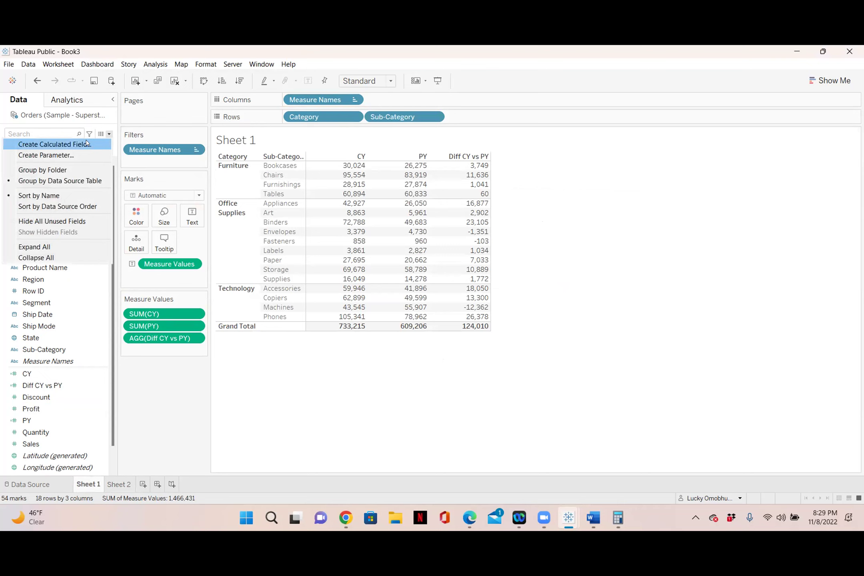
click(86, 143)
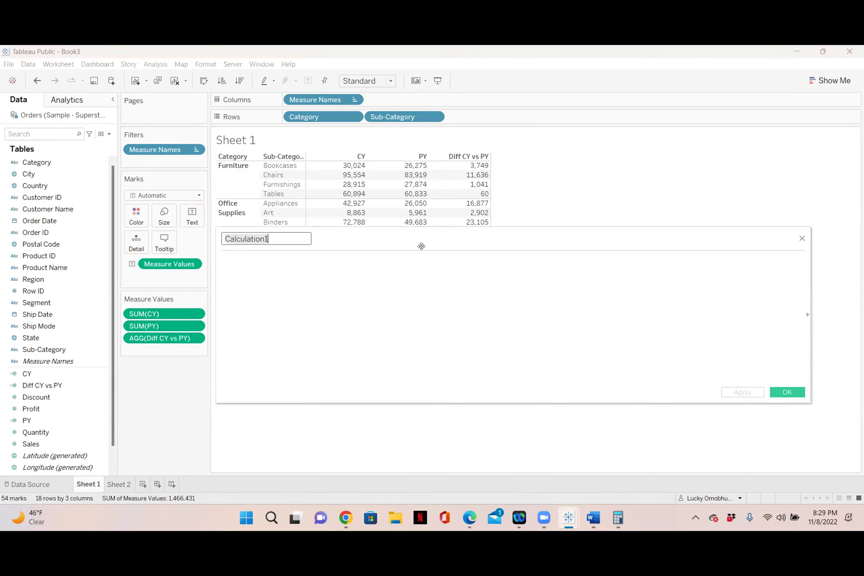
text(%)
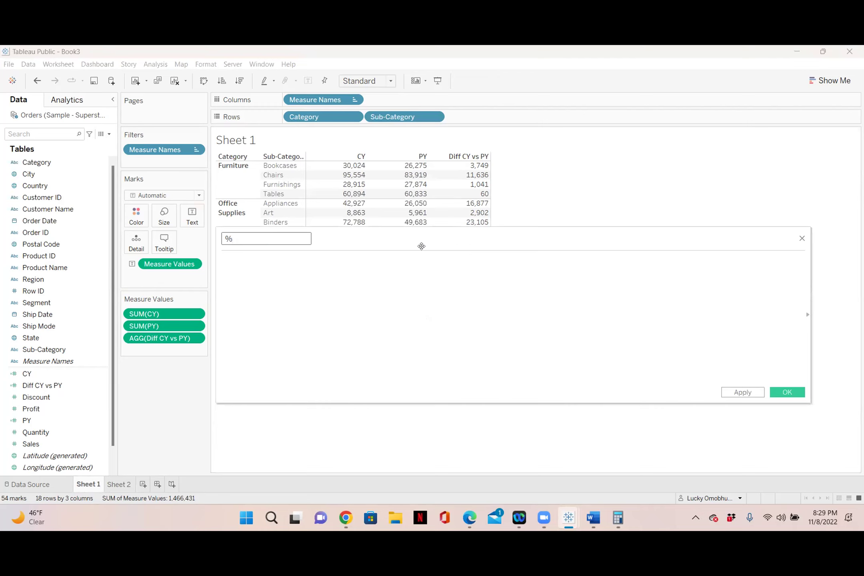
text( Diff CY)
text(vs PY)
drag(347, 238, 367, 280)
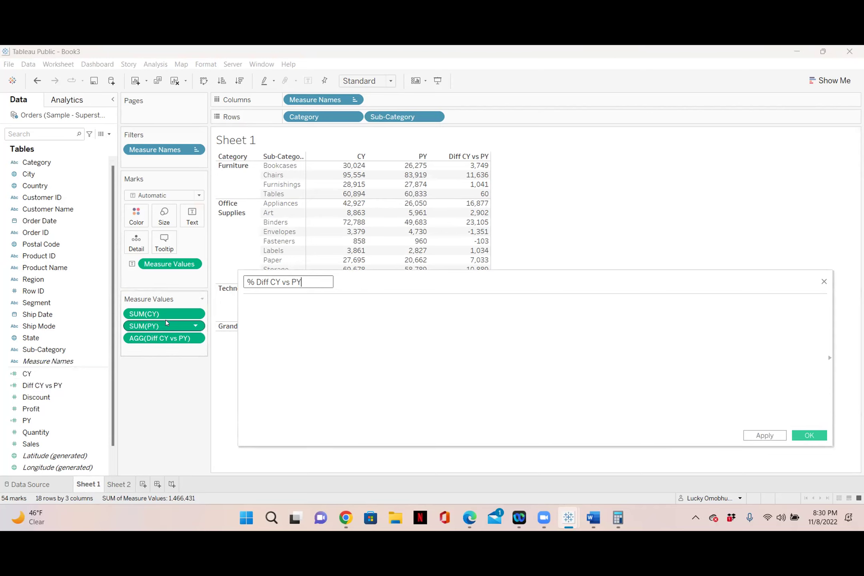
- Enter the formula SUM([CY])-SUM([PY]) / SUM([PY]) for the % Diff CY vs PY field
drag(141, 316, 279, 306)
text(-)
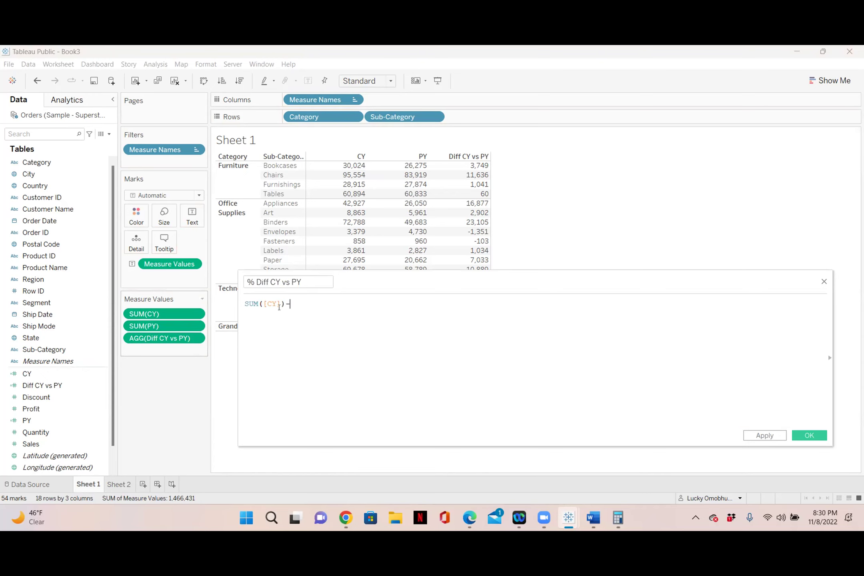
drag(159, 321, 350, 304)
text(/)
drag(147, 326, 407, 310)
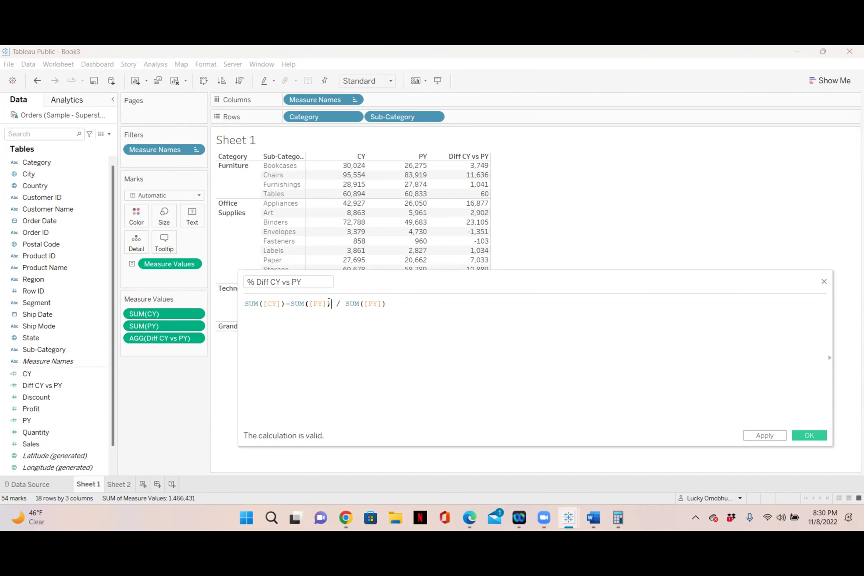
- Replace the SUM([CY])-SUM([PY]) part of the formula with [Diff CY vs PY] and save the calculated field
drag(329, 303, 242, 303)
key(BackSpace)
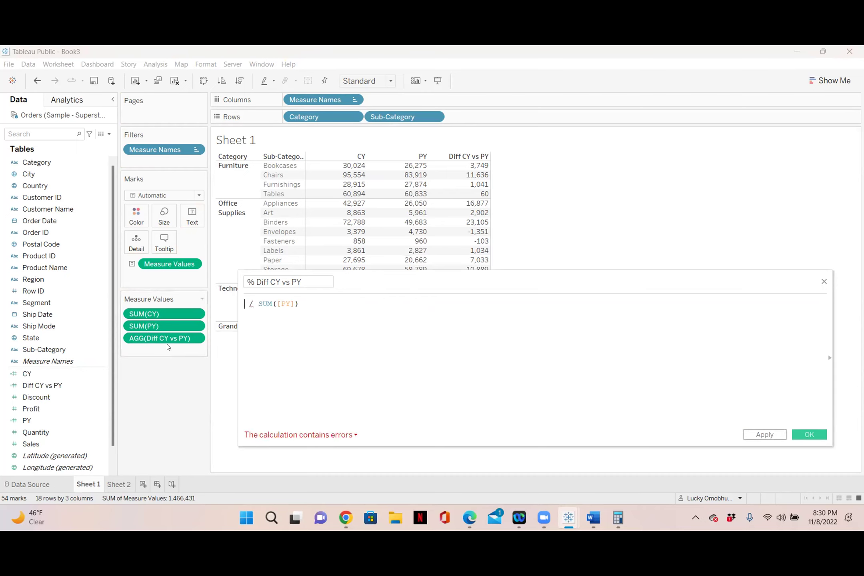
drag(149, 339, 243, 310)
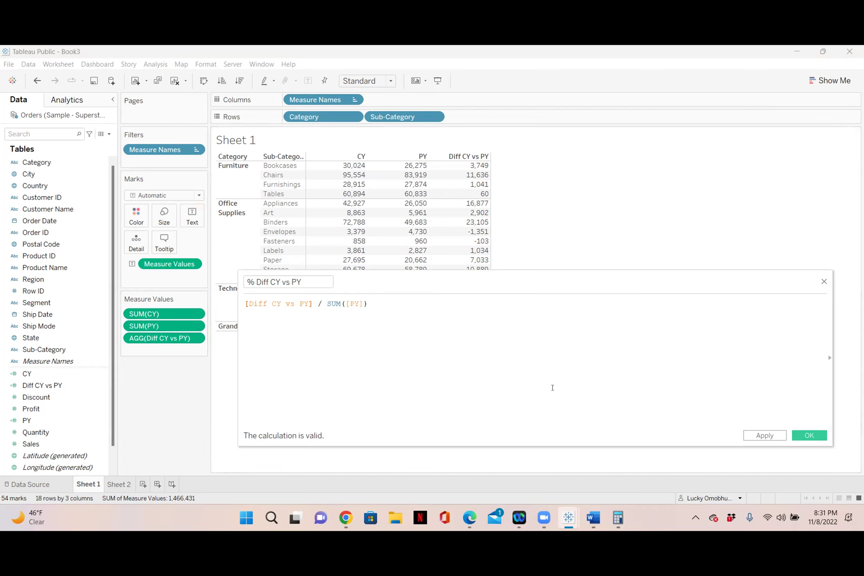
click(808, 436)
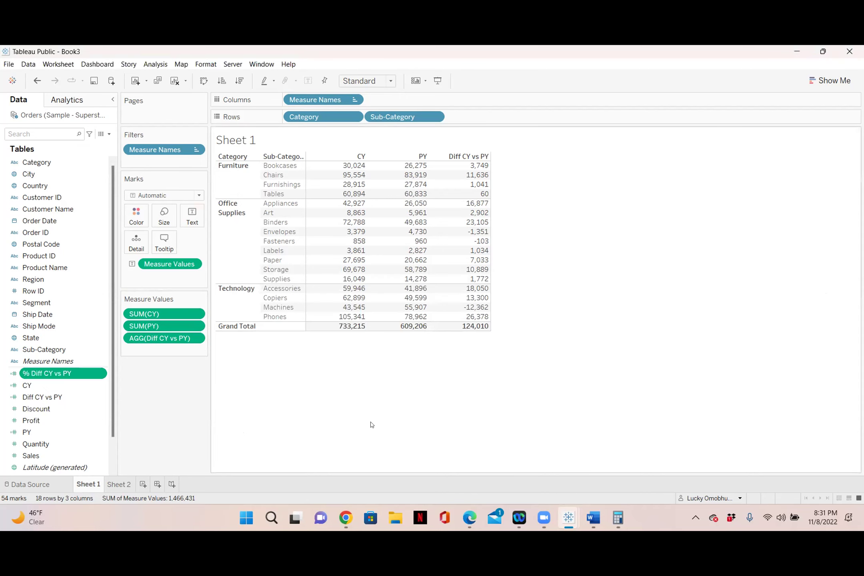
- Set the default number format of % Diff CY vs PY to Percentage with 1 decimal place
click(102, 374)
mouse_move(133, 315)
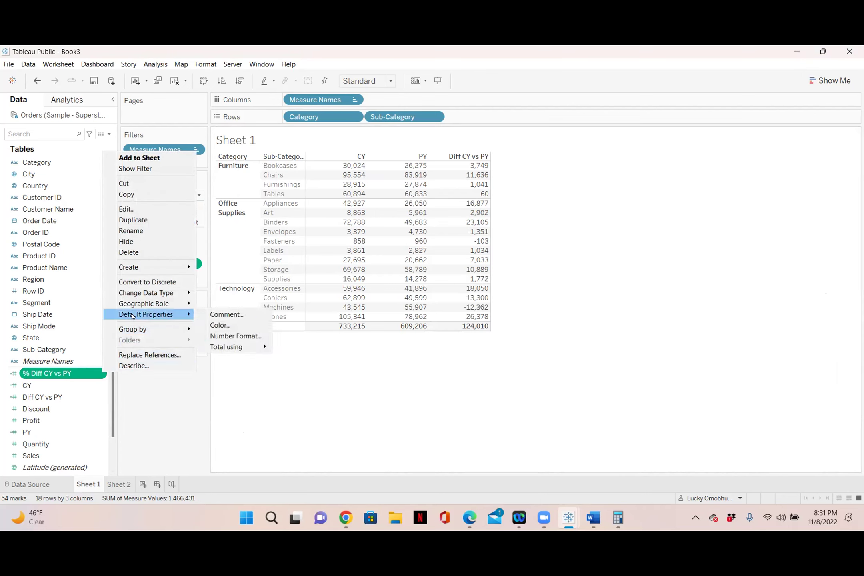
click(226, 336)
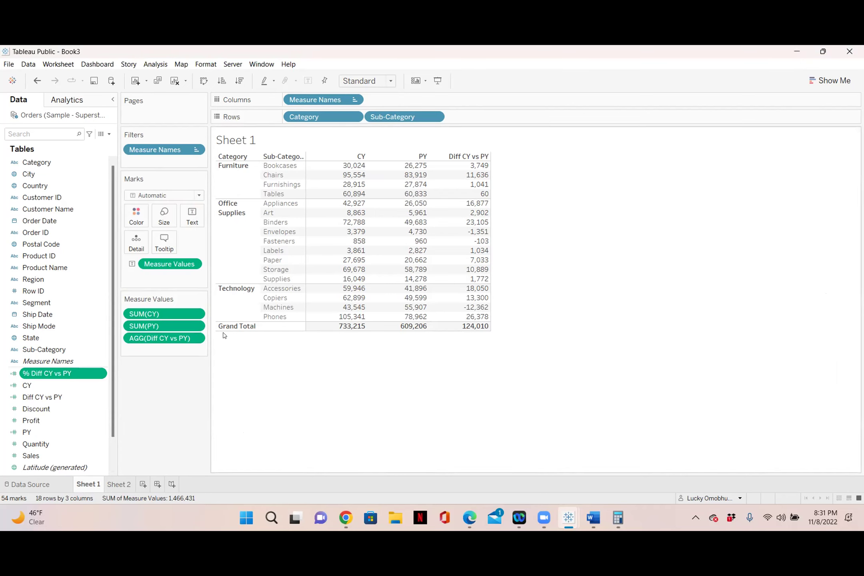
click(362, 270)
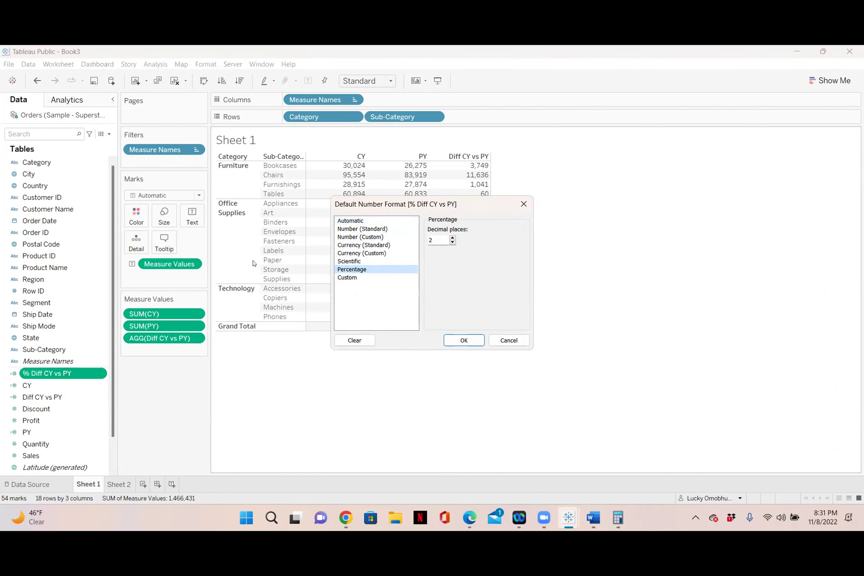
click(452, 242)
click(452, 338)
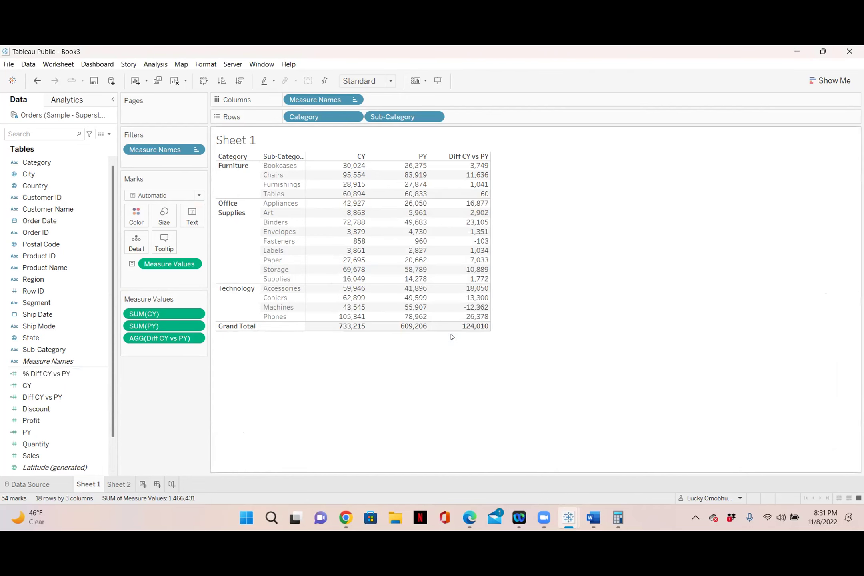
- Add % Diff CY vs PY to the Sheet 1 table's measure values and compare its grand total with Sheet 2
drag(34, 373, 142, 349)
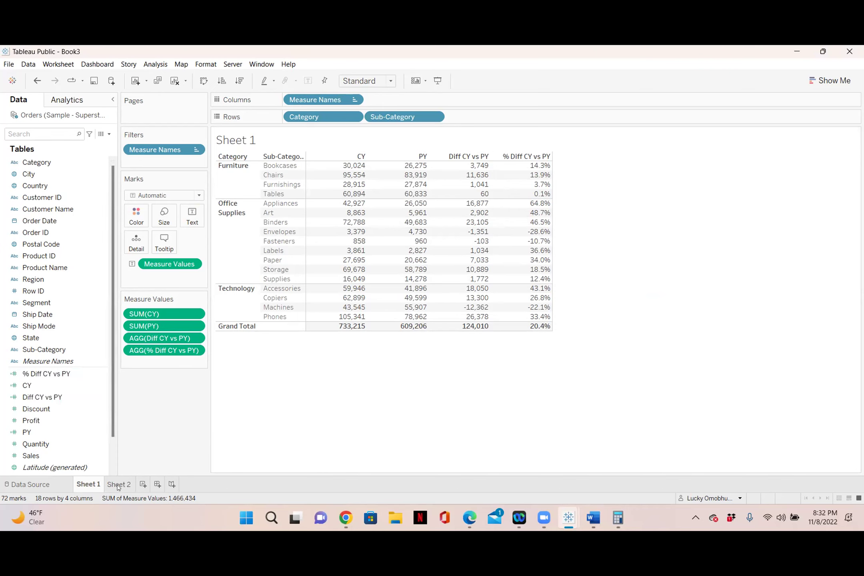
click(118, 485)
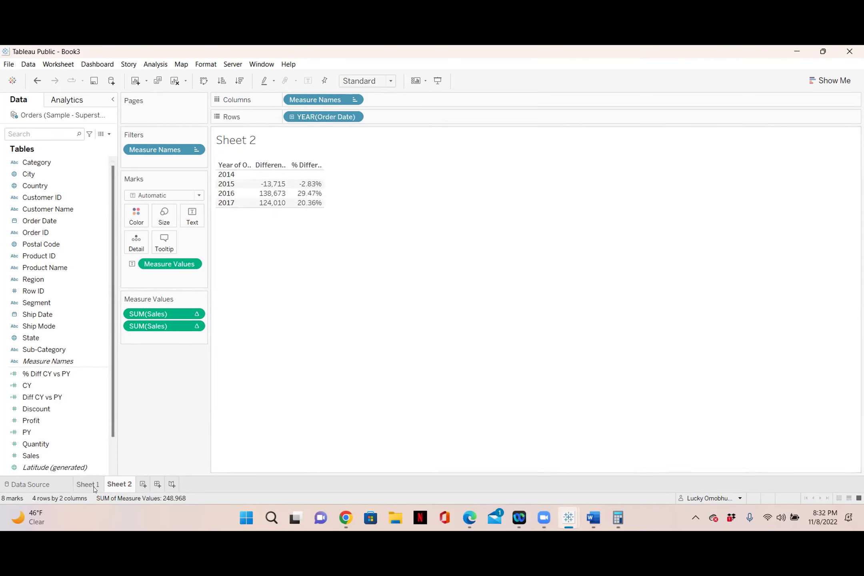
click(95, 485)
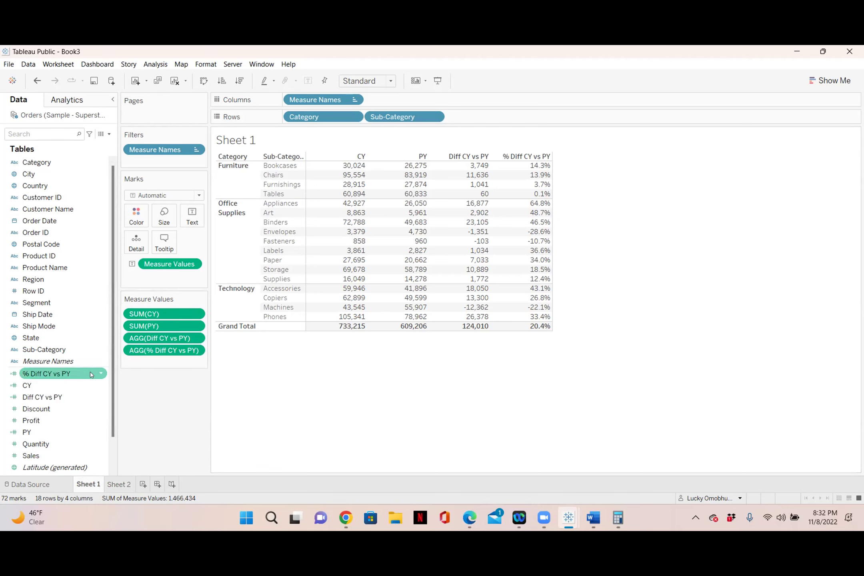
- Review the % Diff CY vs PY formula alongside Sheet 2, close it unchanged, and examine the values in the Sheet 1 table
click(100, 374)
click(138, 365)
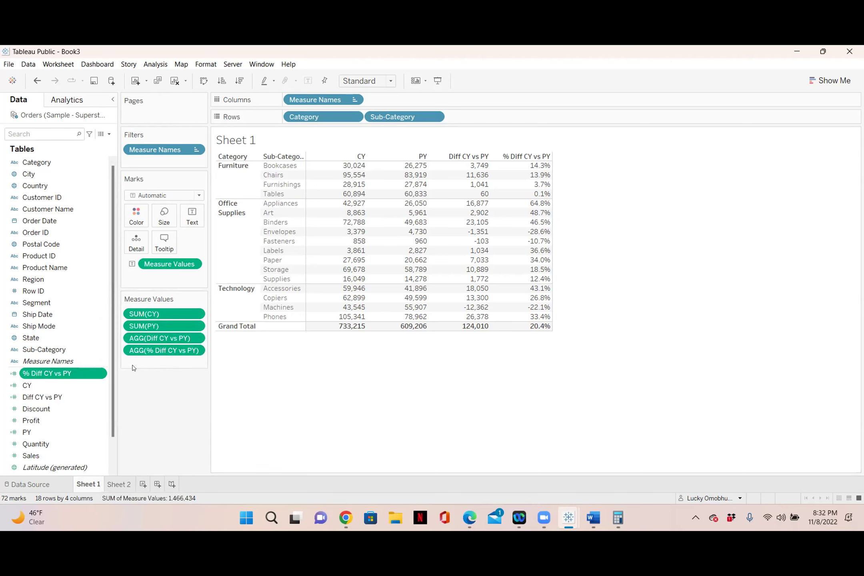
drag(389, 281, 456, 276)
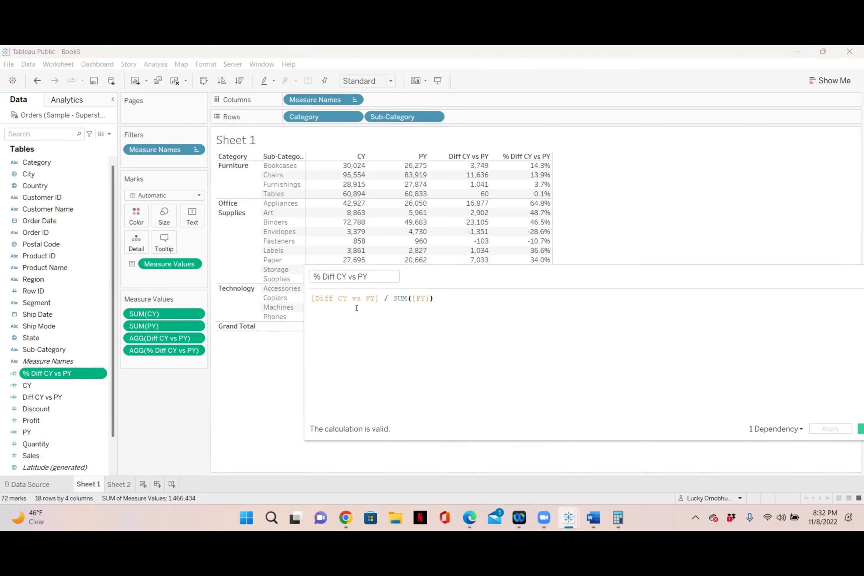
drag(472, 278, 431, 281)
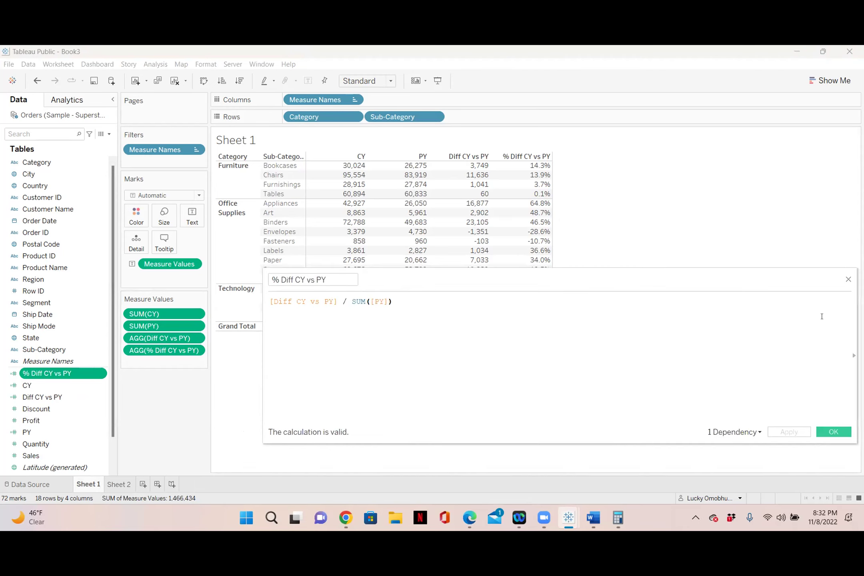
drag(858, 339, 740, 338)
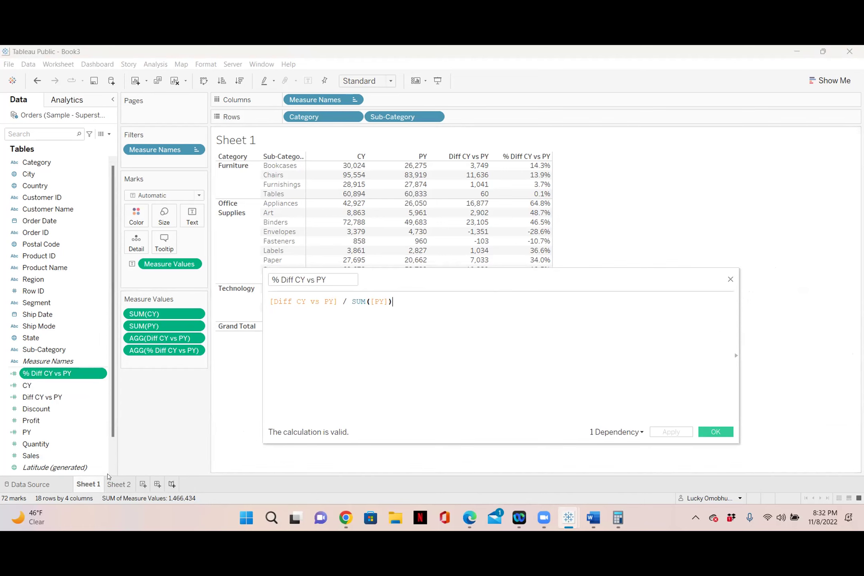
click(119, 484)
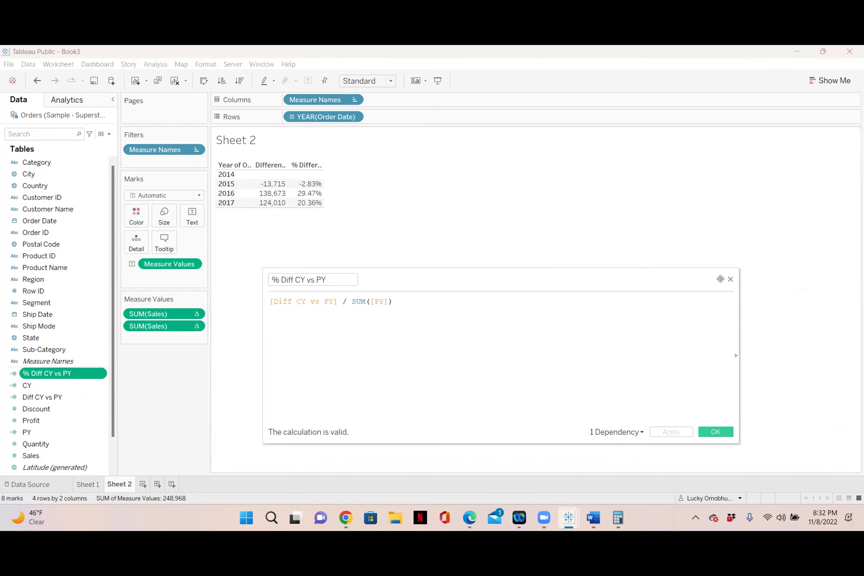
click(730, 281)
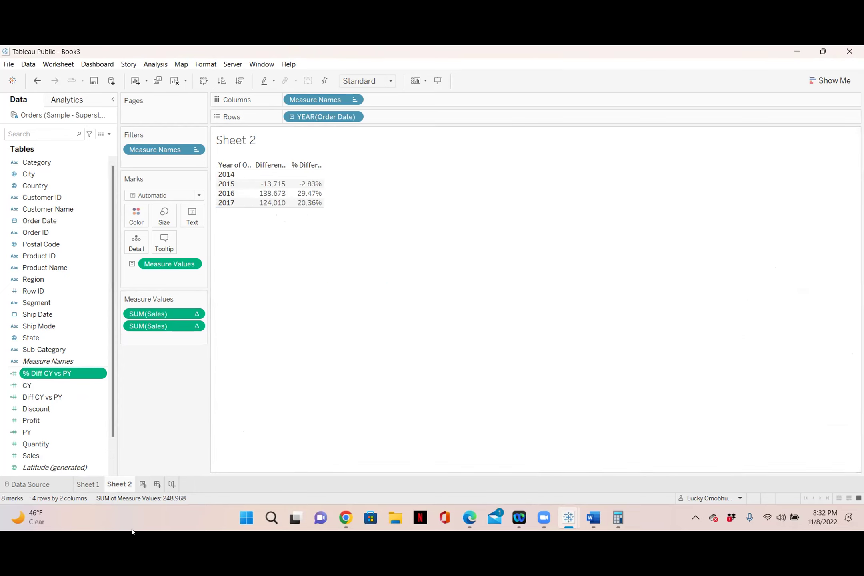
click(87, 484)
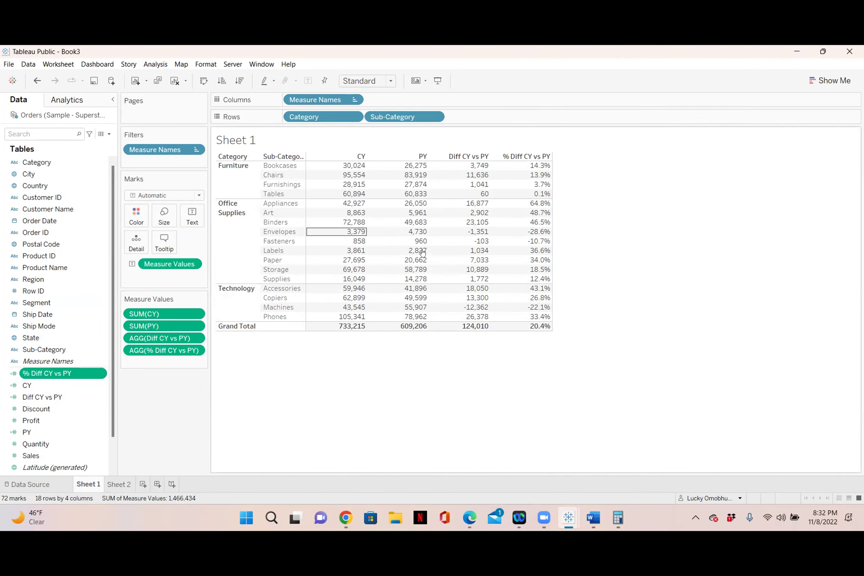
mouse_move(436, 259)
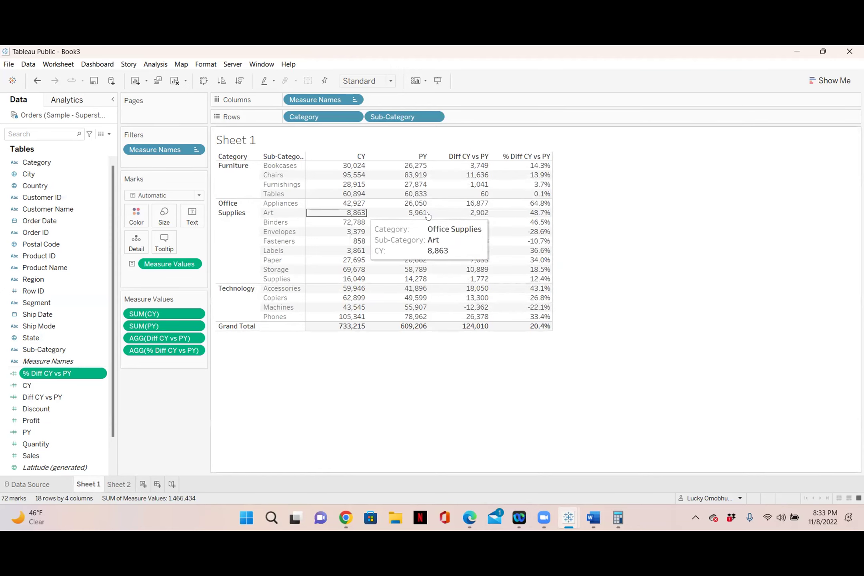
mouse_move(517, 248)
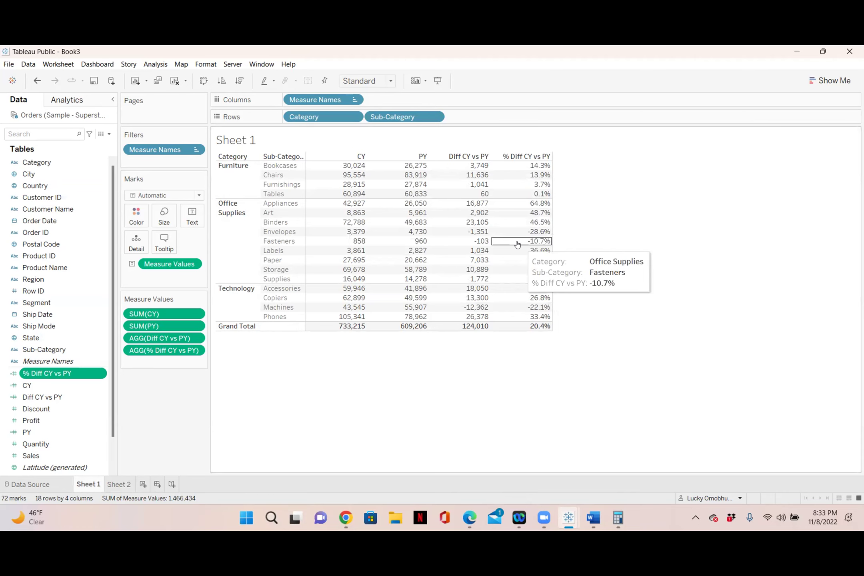
mouse_move(130, 491)
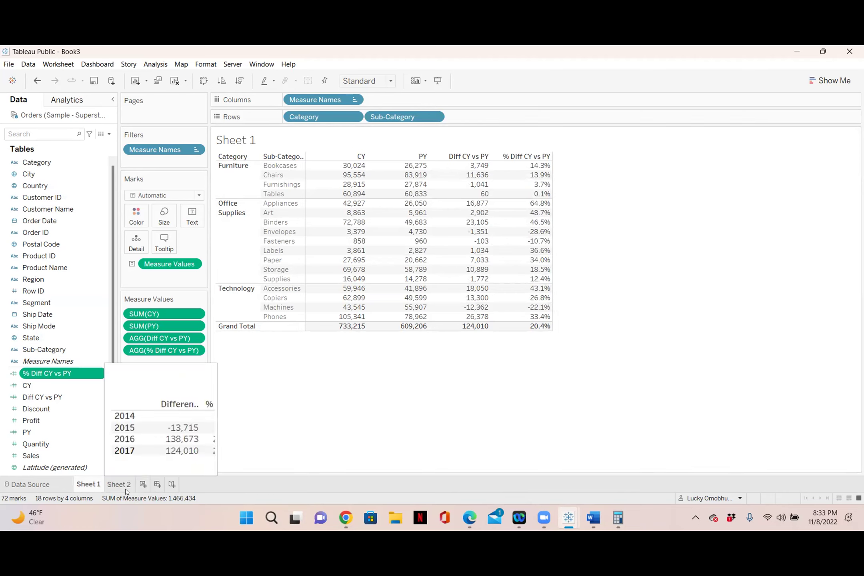
- Create a new worksheet, plot State on a map, and set the mark type to Map
click(143, 484)
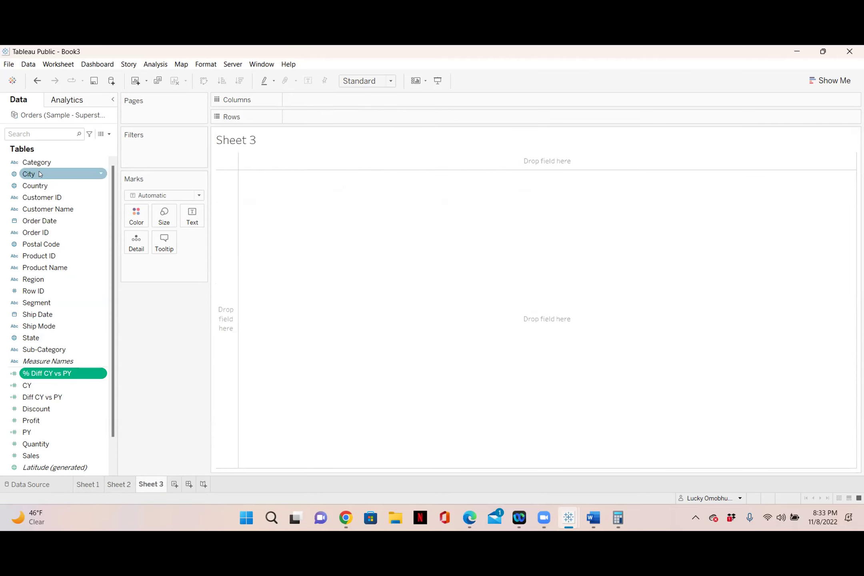
click(43, 341)
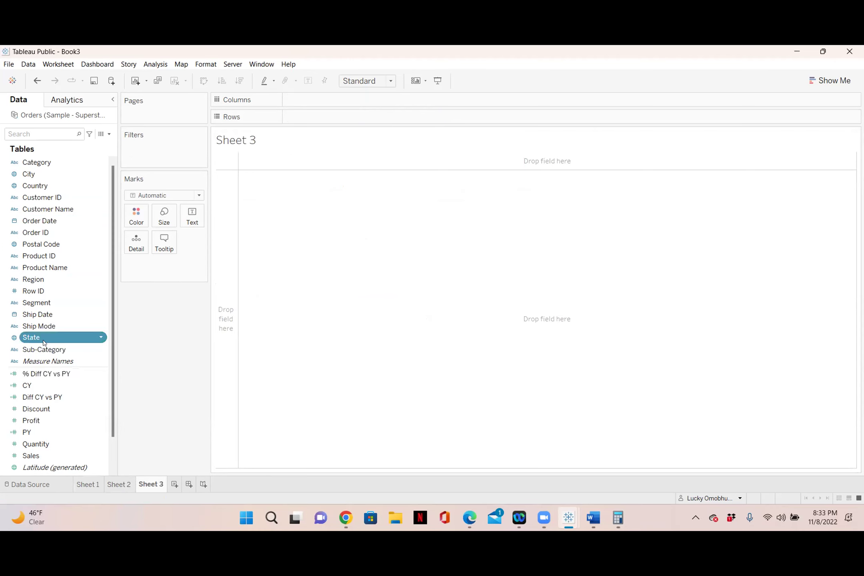
double_click(44, 341)
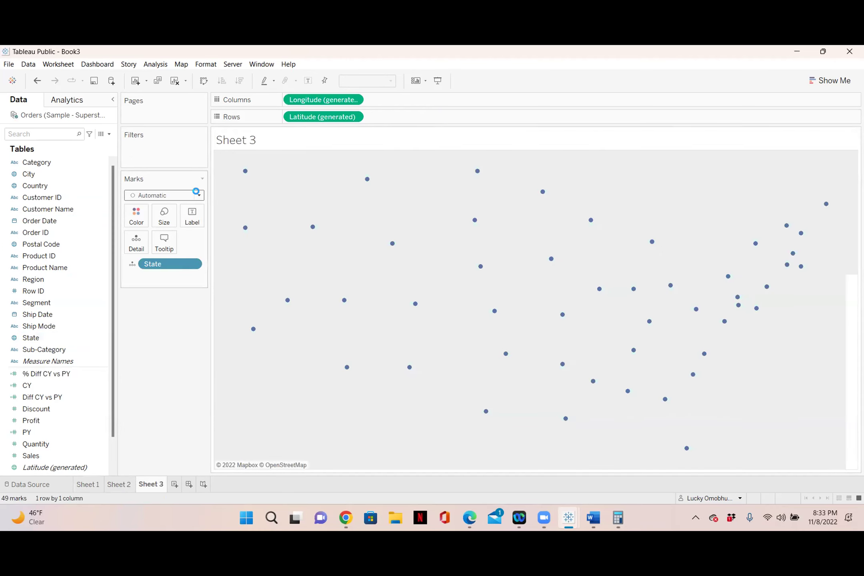
click(199, 196)
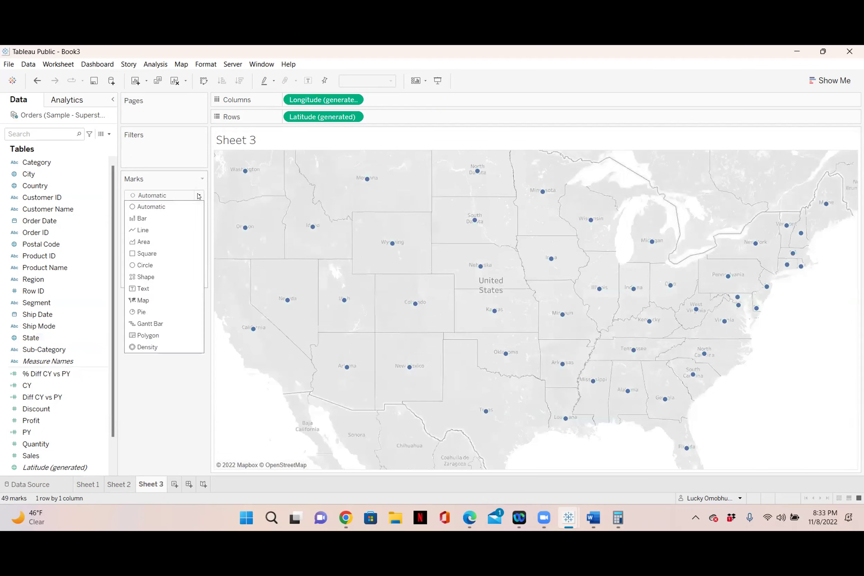
click(162, 302)
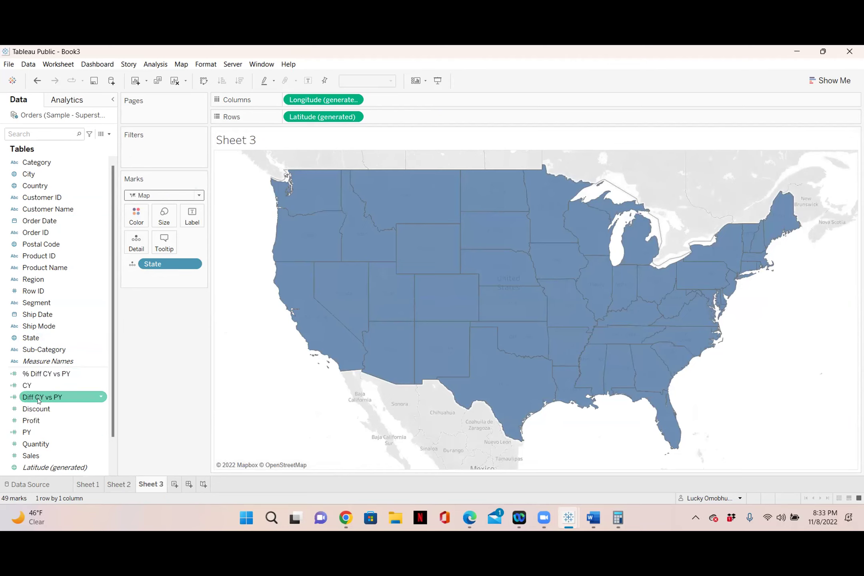
- Color the states on the Sheet 3 map by Diff CY vs PY
drag(37, 401, 134, 249)
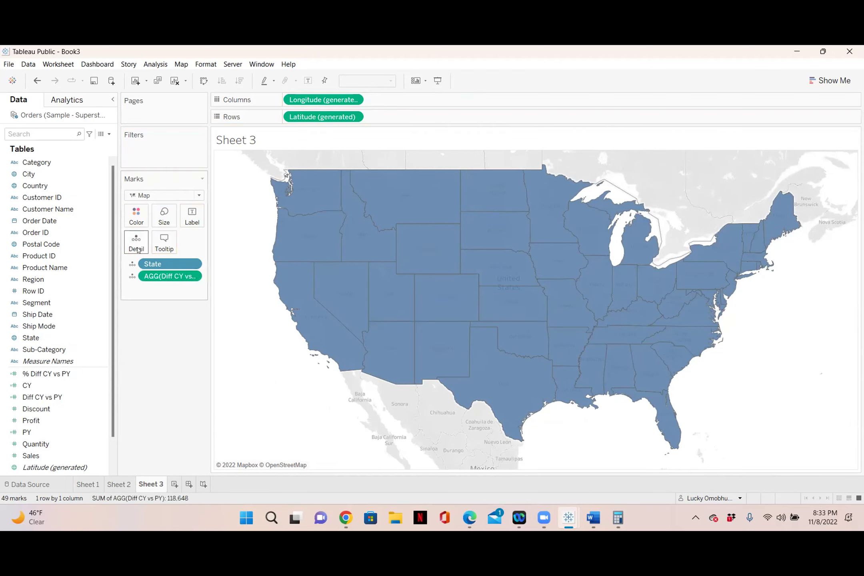
drag(158, 274, 136, 216)
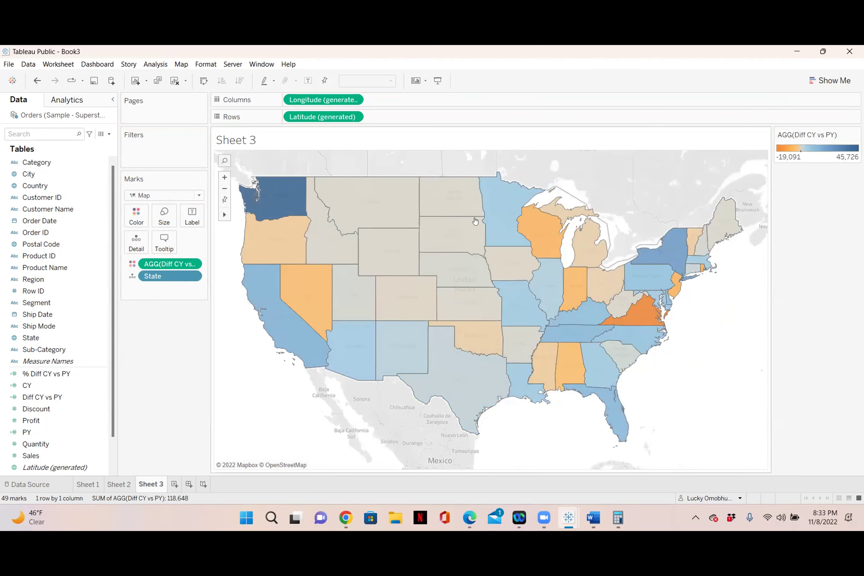
mouse_move(279, 199)
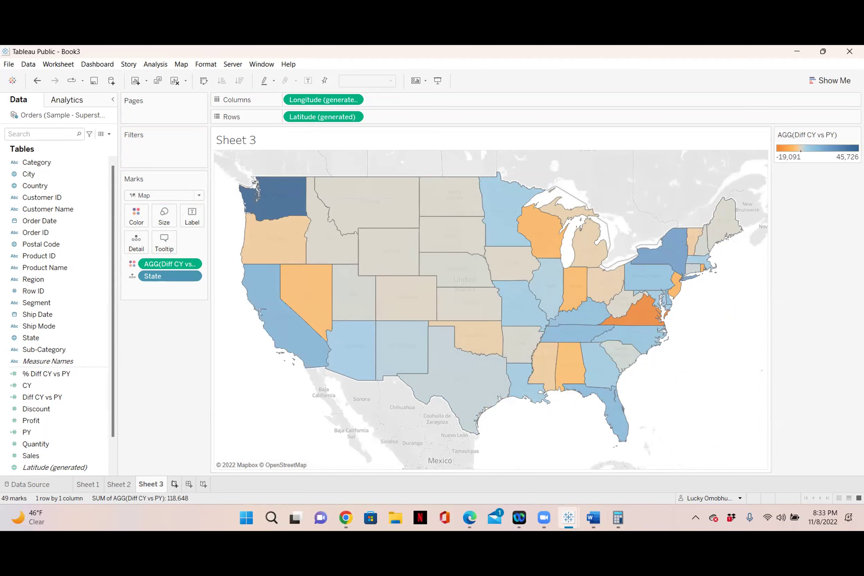
- Duplicate Latitude (generated) on Rows to create a second map, and color that map by Sales instead of Diff CY vs PY
drag(313, 116, 400, 116)
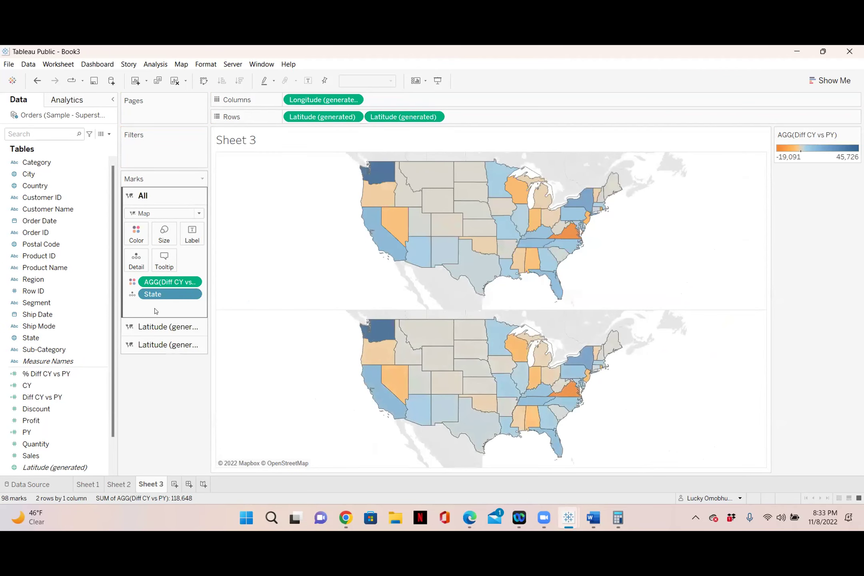
click(164, 344)
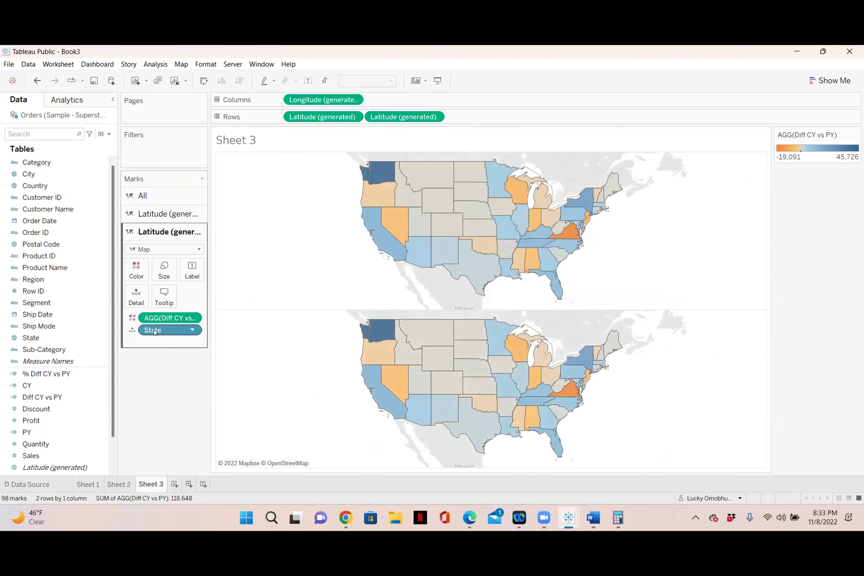
drag(164, 317, 158, 440)
drag(39, 447, 138, 274)
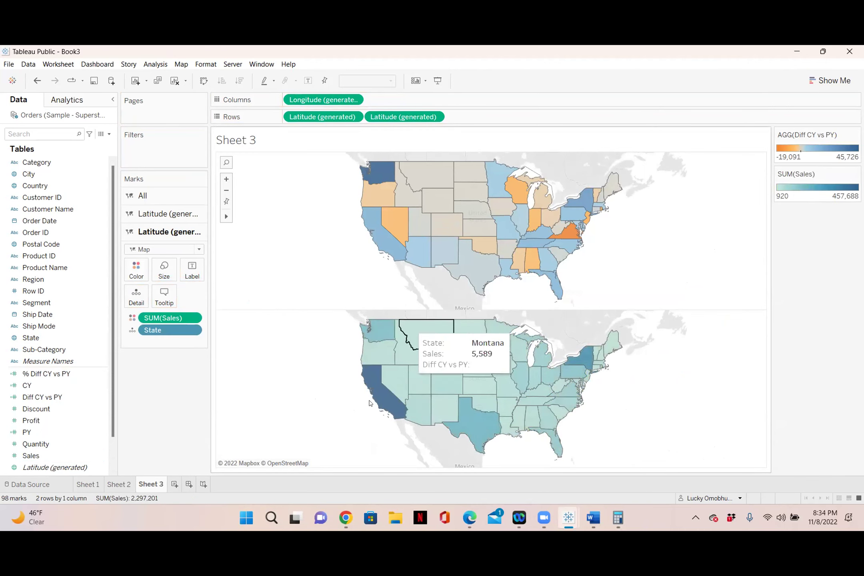
mouse_move(379, 398)
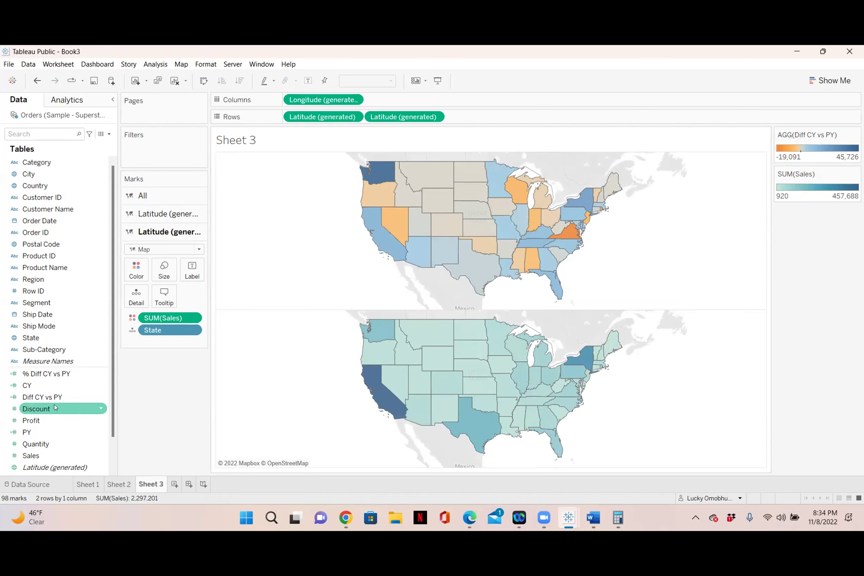
- Add % Diff CY vs PY to the tooltip of the first map and check it for California and Washington
drag(38, 374, 50, 396)
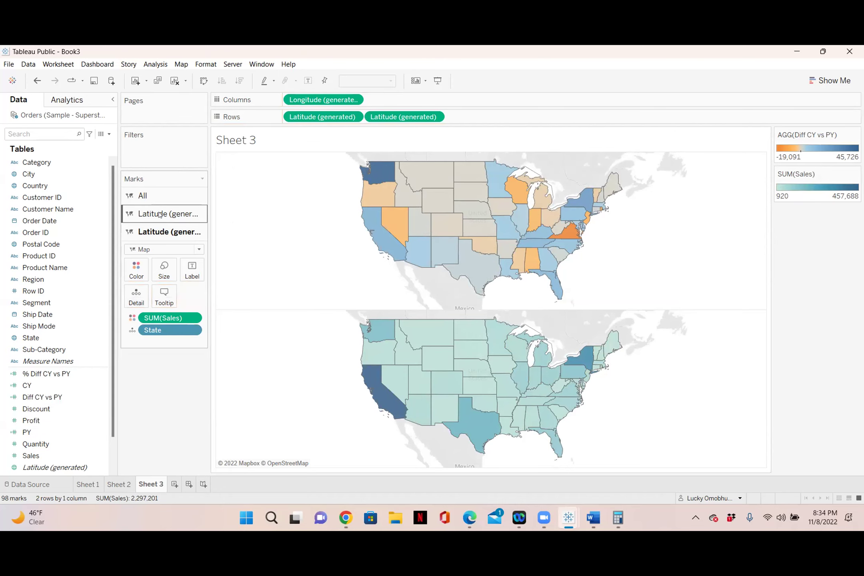
click(164, 214)
drag(27, 374, 156, 281)
mouse_move(381, 175)
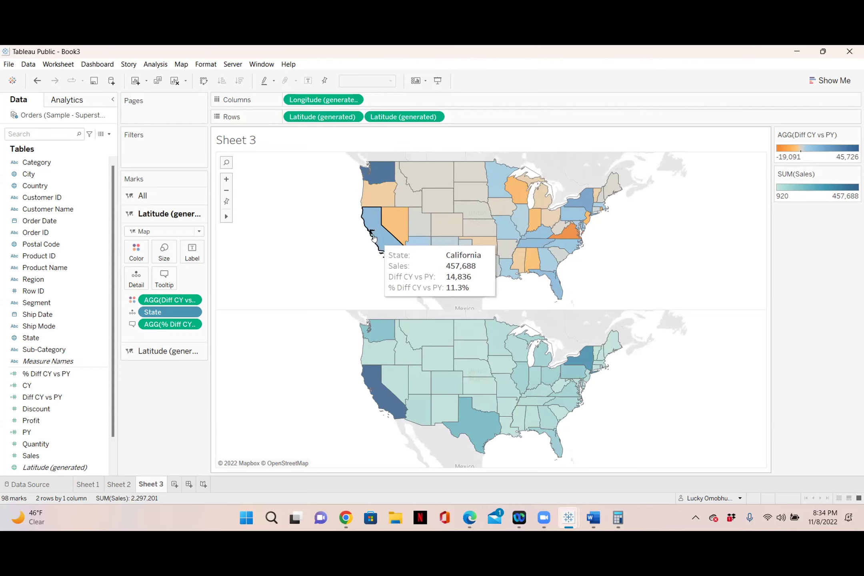
mouse_move(373, 394)
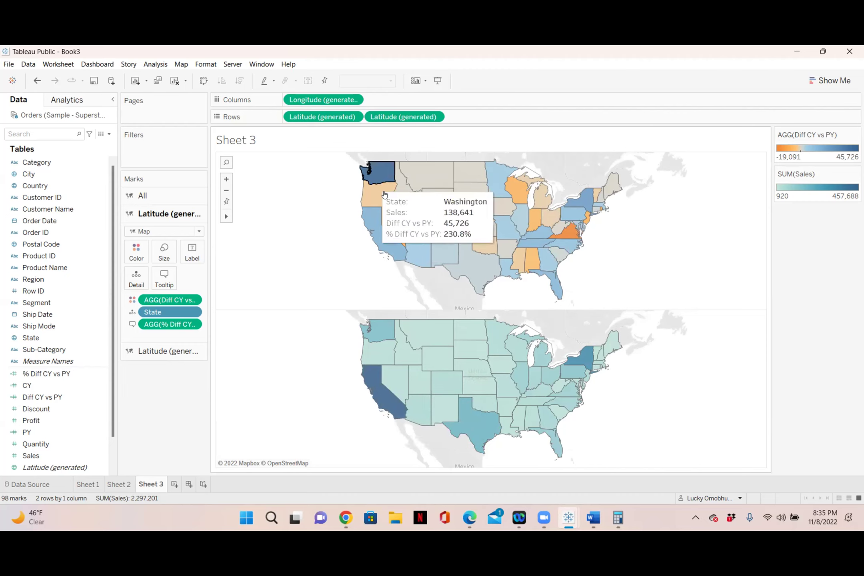
mouse_move(385, 194)
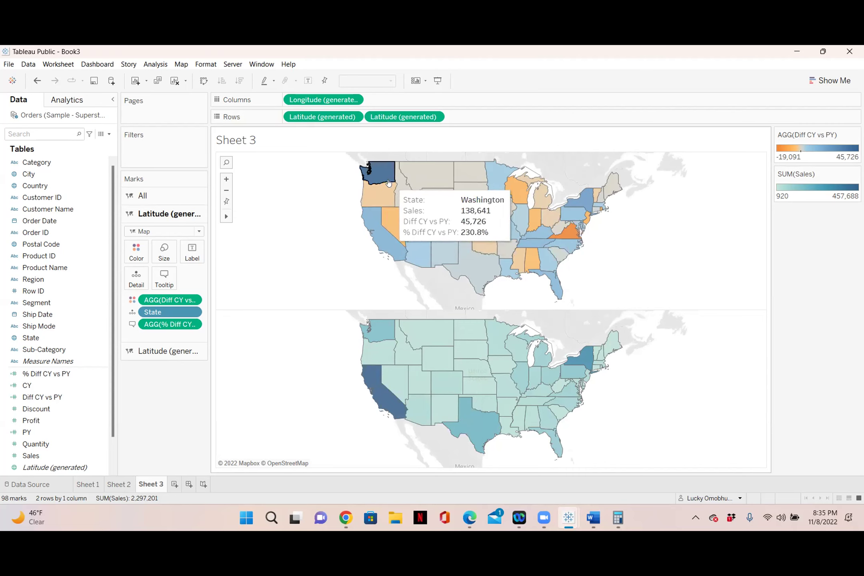
- Filter Sheet 3 by the year of Order Date, keeping only 2016 and 2017
click(142, 351)
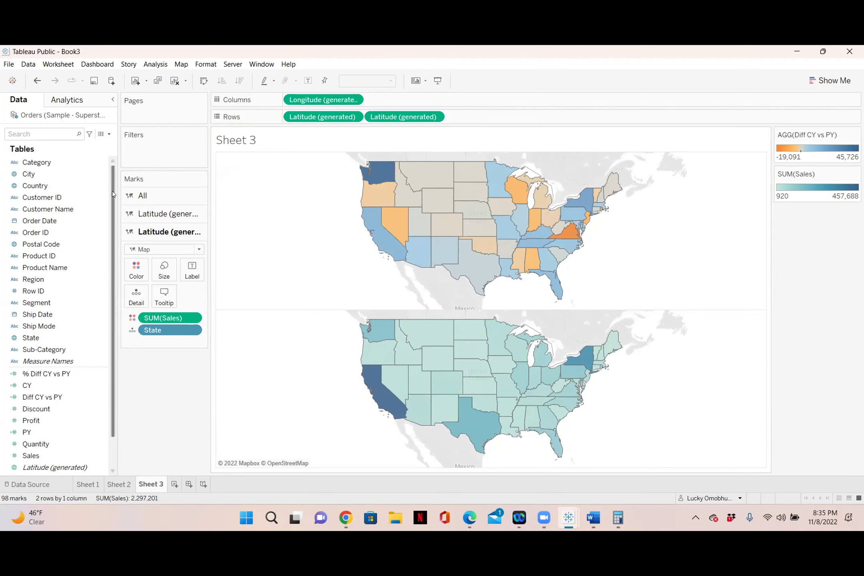
click(33, 223)
drag(33, 222, 136, 150)
click(403, 209)
click(434, 383)
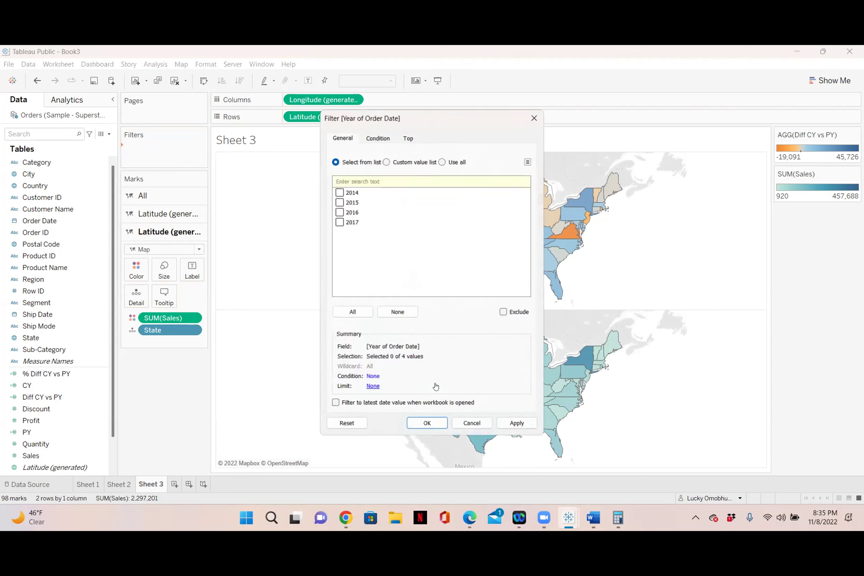
click(340, 212)
click(340, 222)
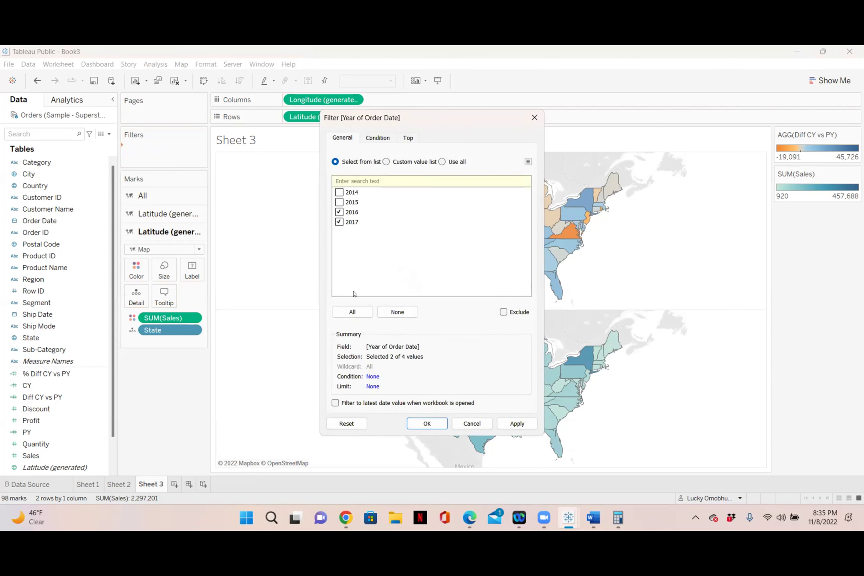
click(517, 424)
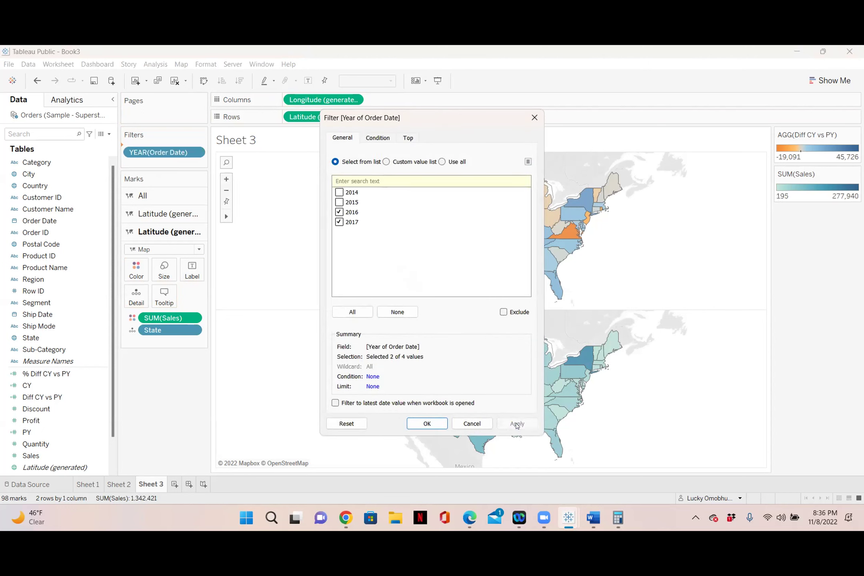
click(438, 427)
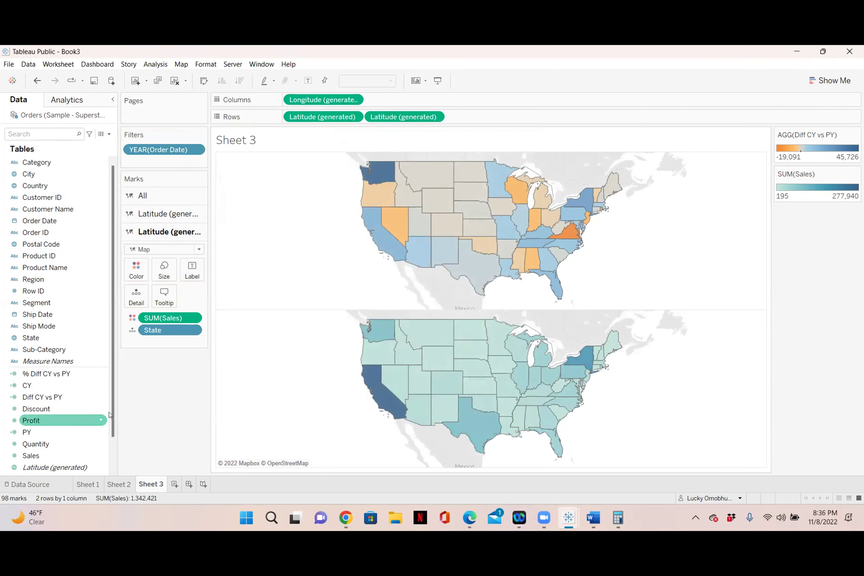
- Examine the sales and CY vs PY differences of Oregon, California and Washington on the filtered maps
mouse_move(384, 357)
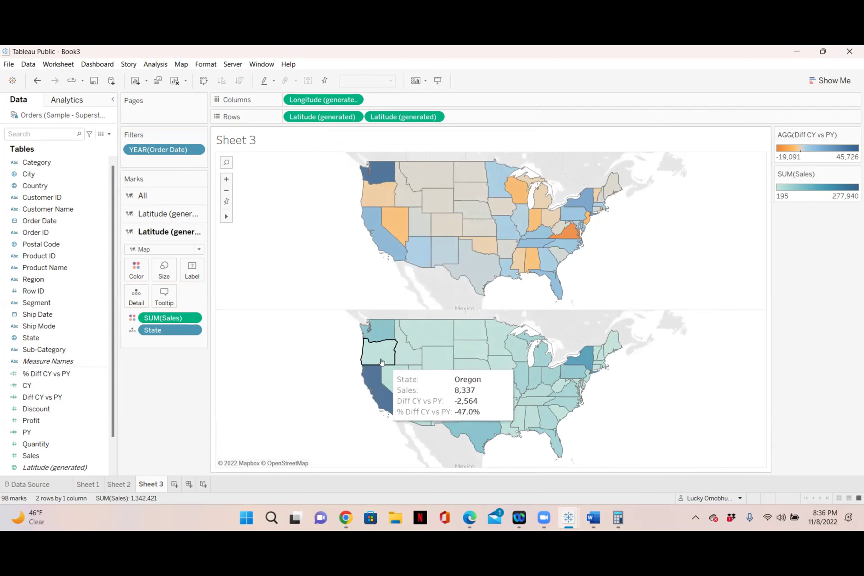
mouse_move(375, 386)
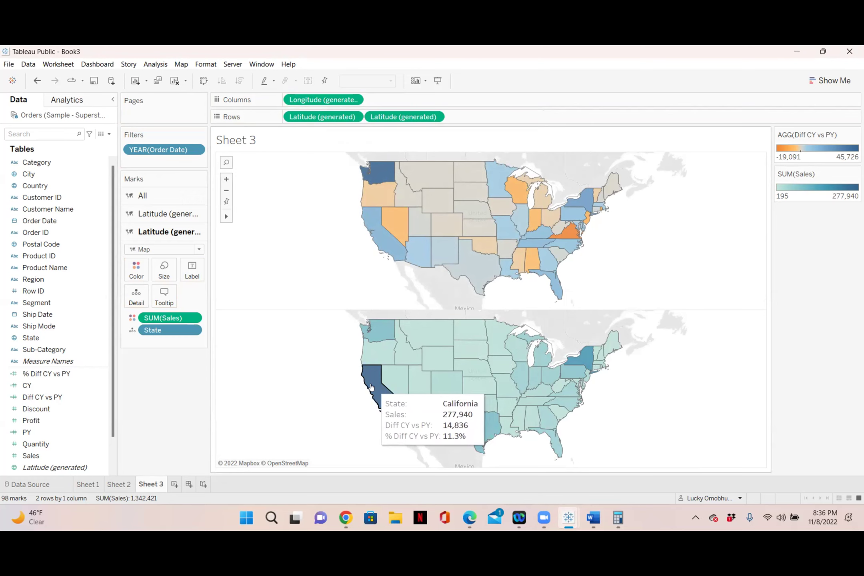
mouse_move(376, 330)
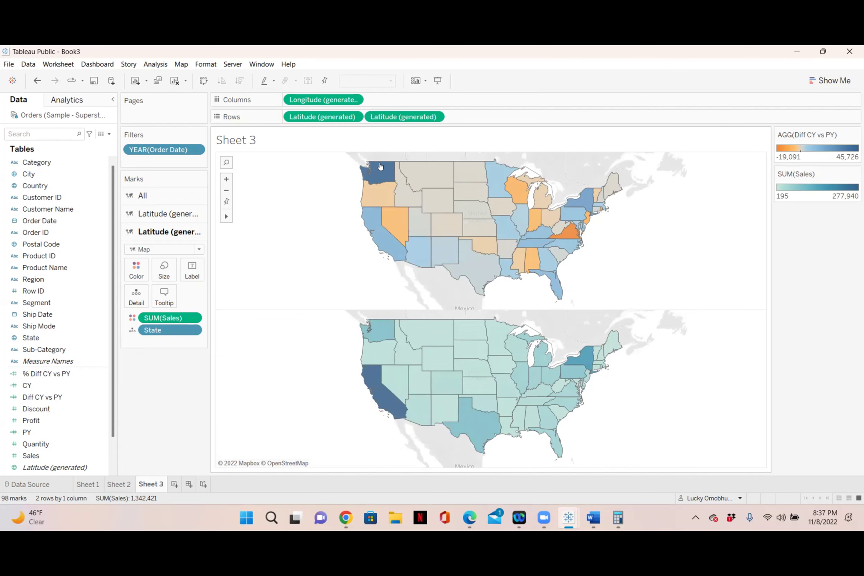
mouse_move(380, 172)
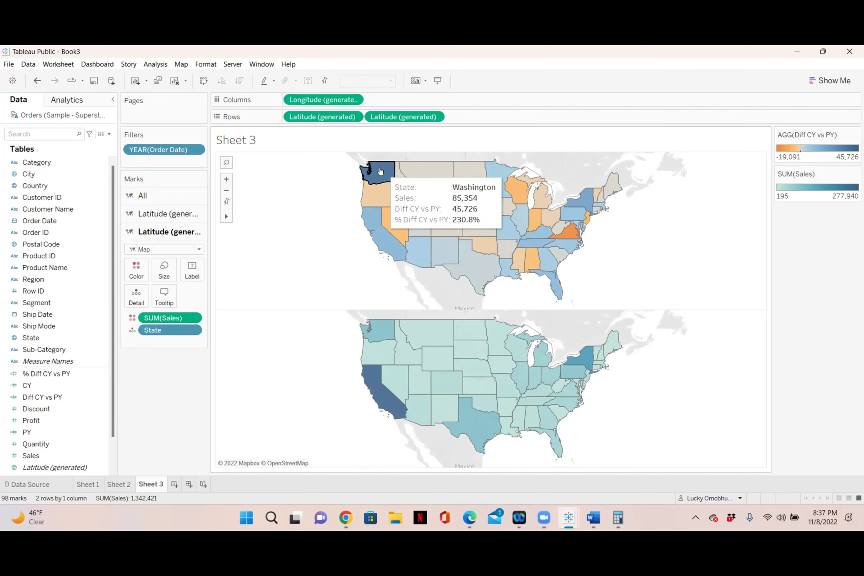
- Compare the sales and CY vs PY differences of California, Virginia and West Virginia across both maps
mouse_move(377, 388)
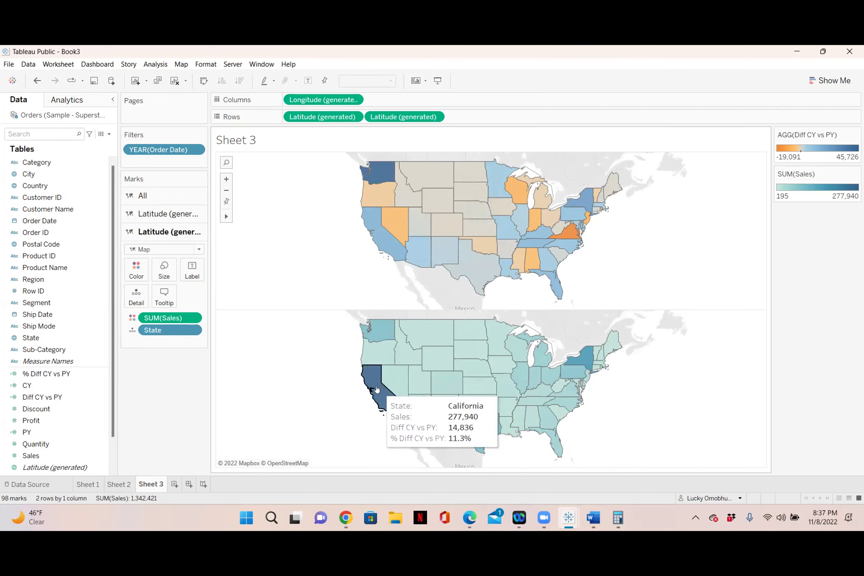
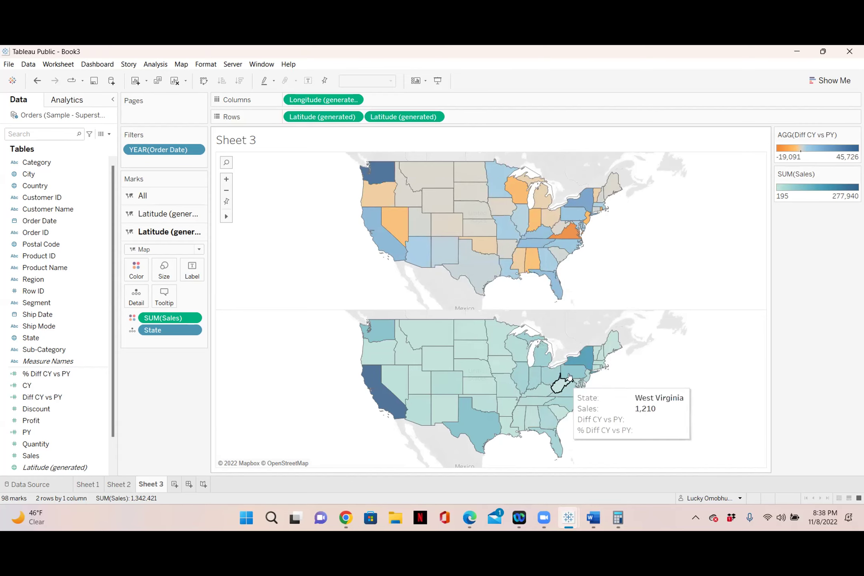
mouse_move(575, 392)
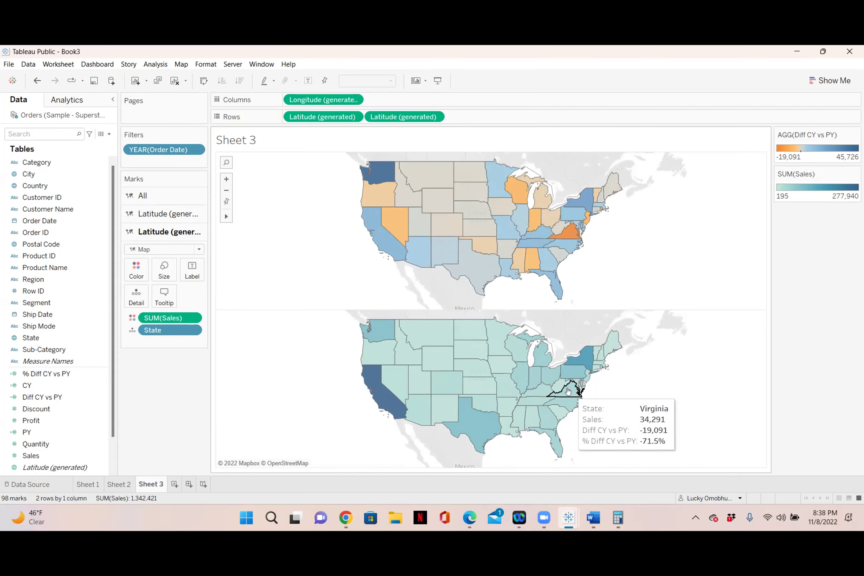
mouse_move(567, 233)
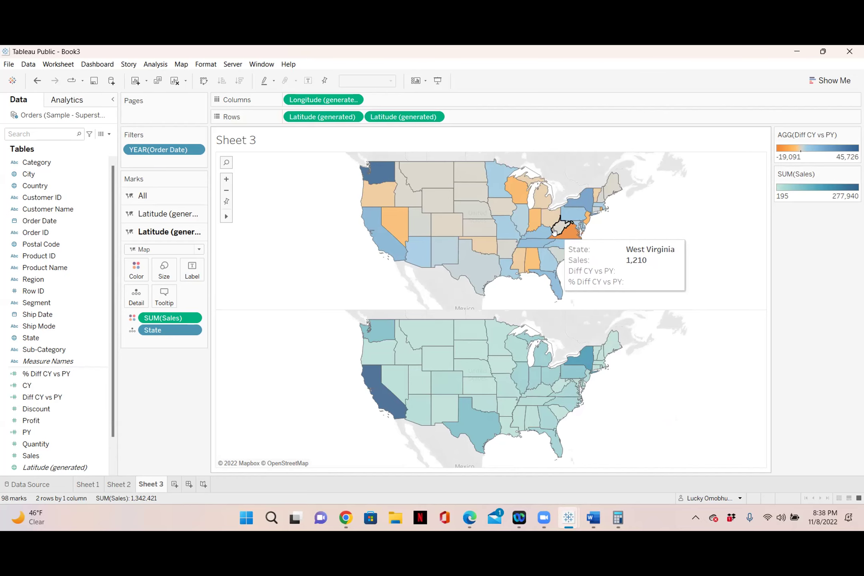
mouse_move(371, 393)
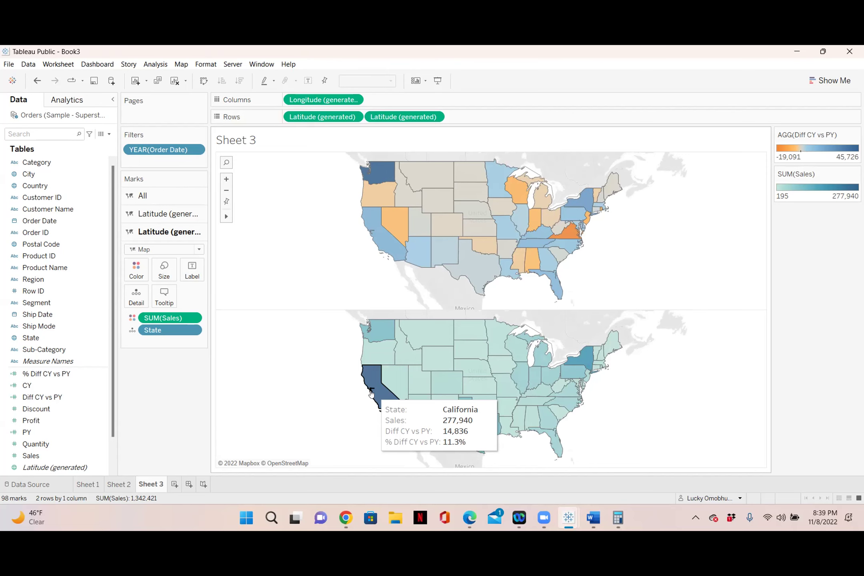
mouse_move(459, 273)
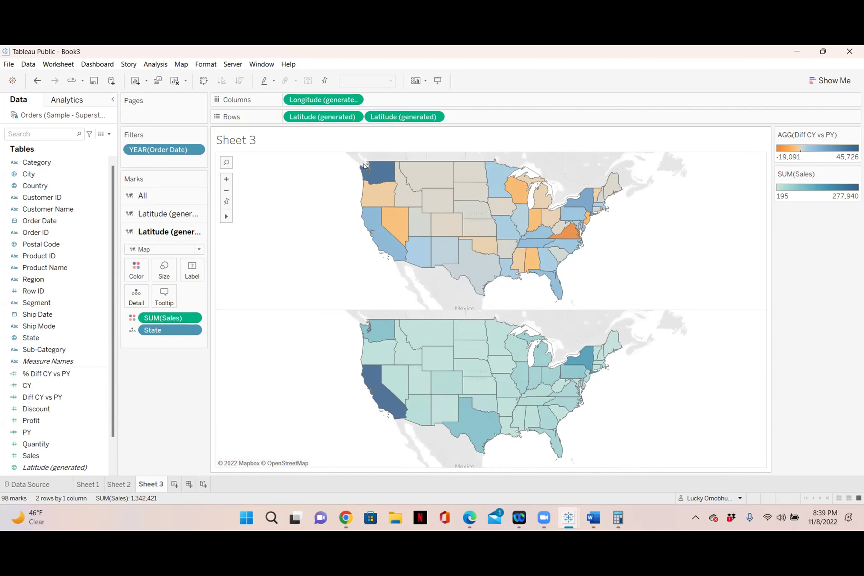
mouse_move(378, 177)
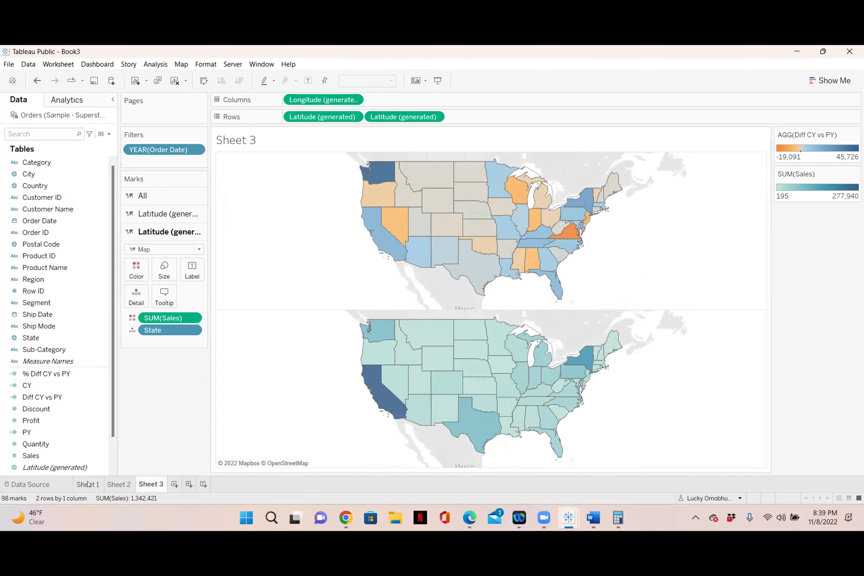
mouse_move(88, 485)
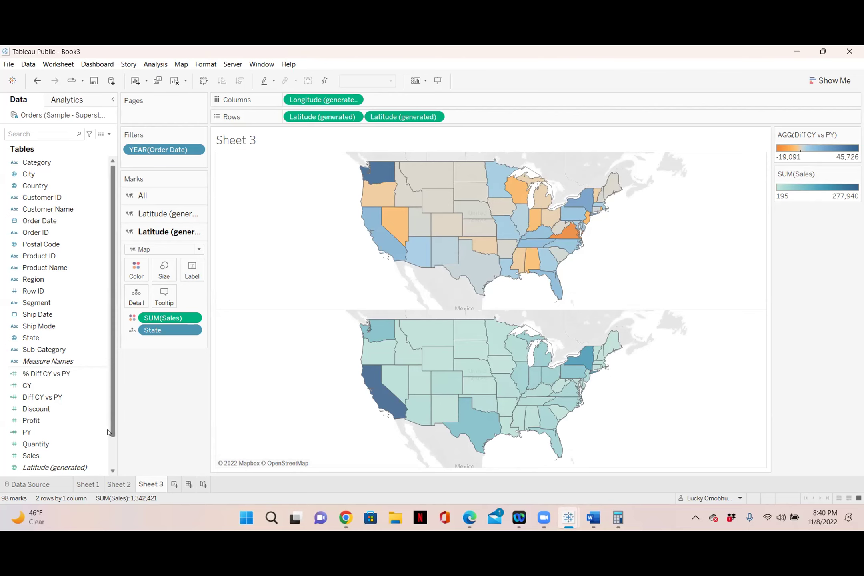
- Open the PY calculated field to view its formula, and close it without changes
click(55, 467)
click(42, 396)
click(36, 433)
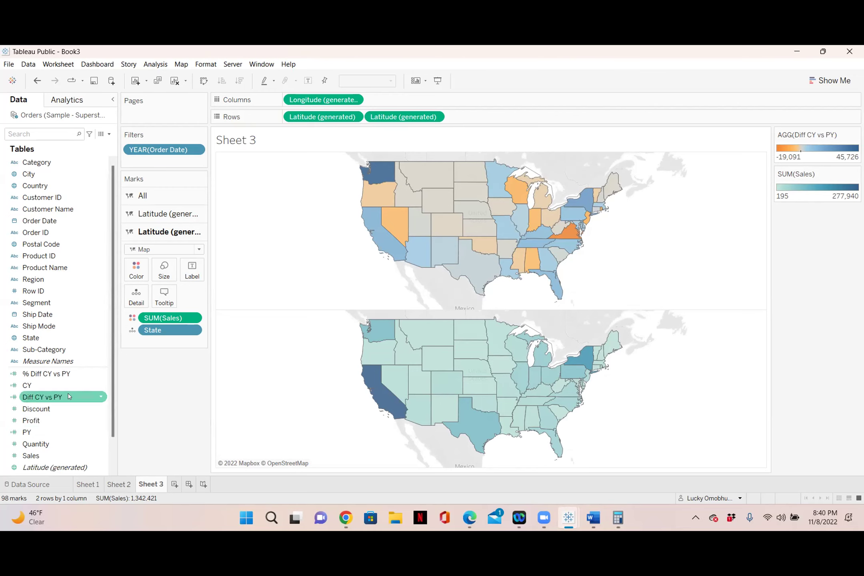
click(100, 432)
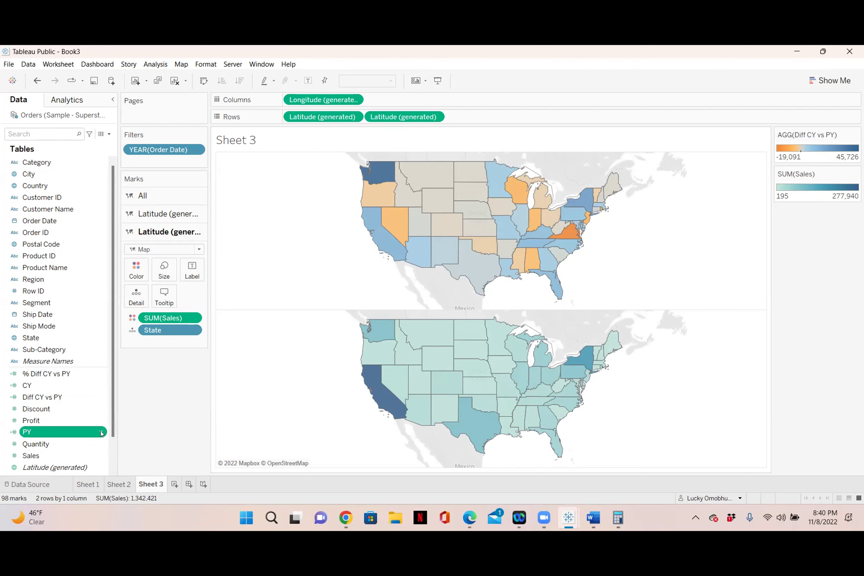
click(101, 432)
click(132, 256)
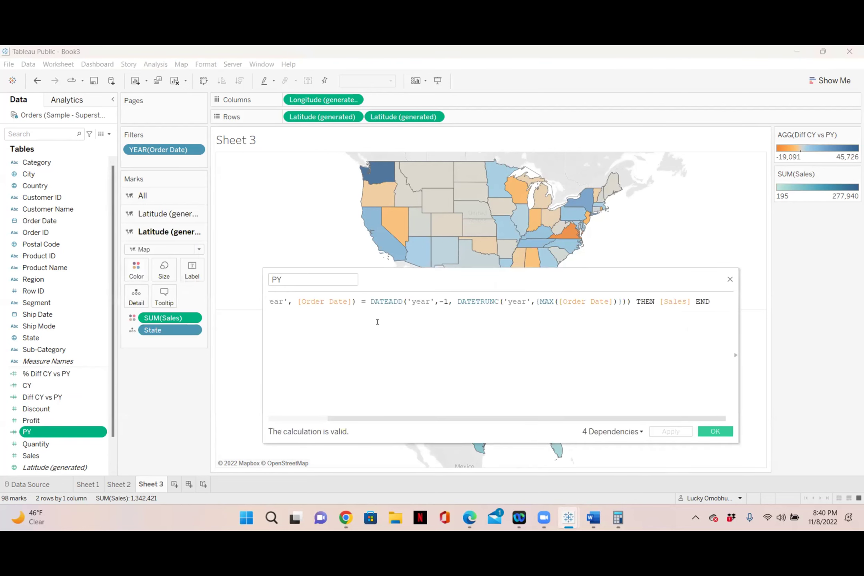
click(730, 279)
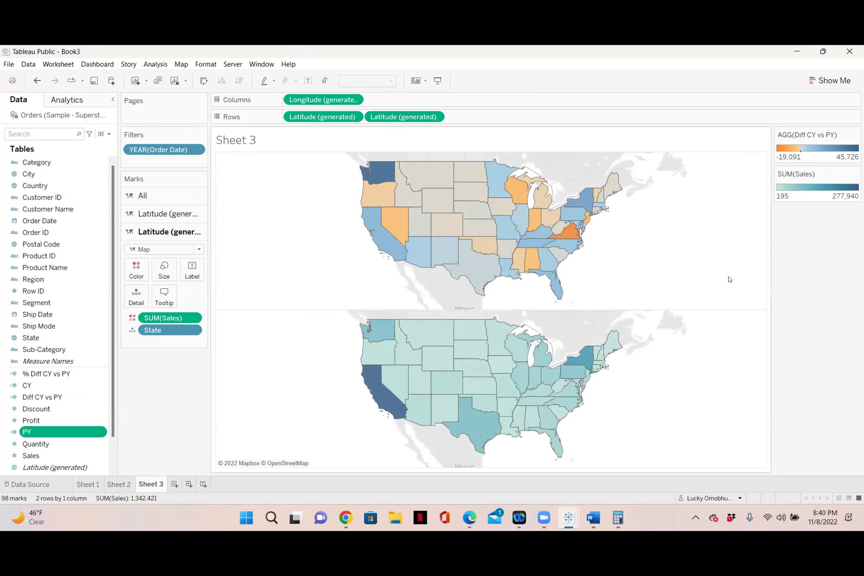
- Open the CY calculation in a wider editor and, on Sheet 2, add Sales as the first measure in the yearly table
click(100, 387)
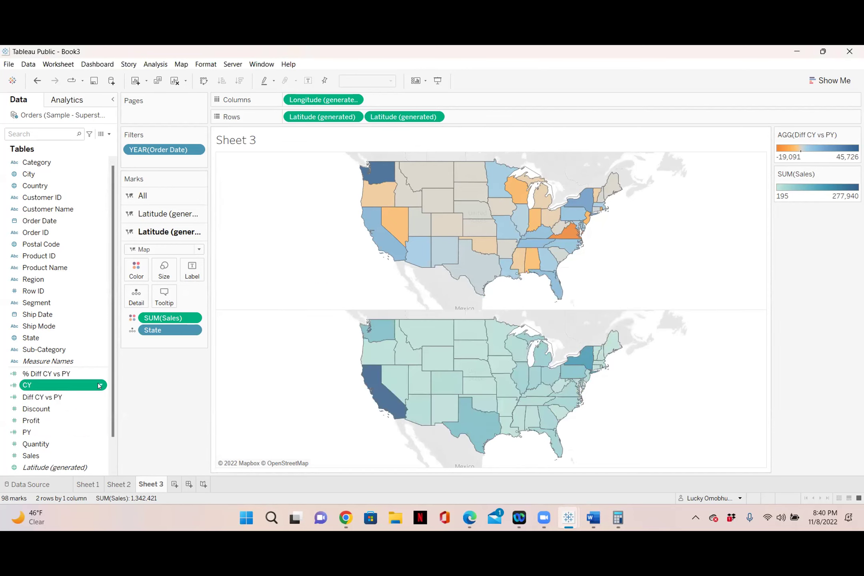
click(124, 356)
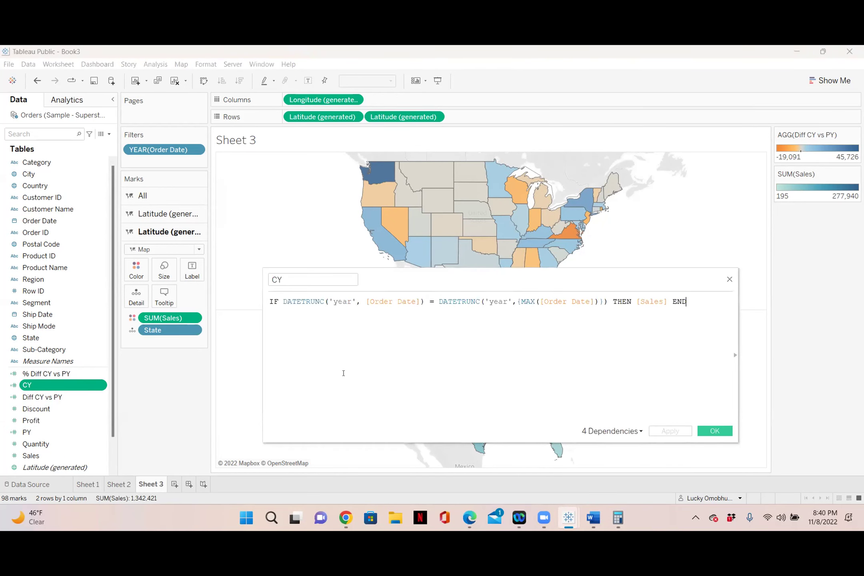
drag(263, 375, 208, 375)
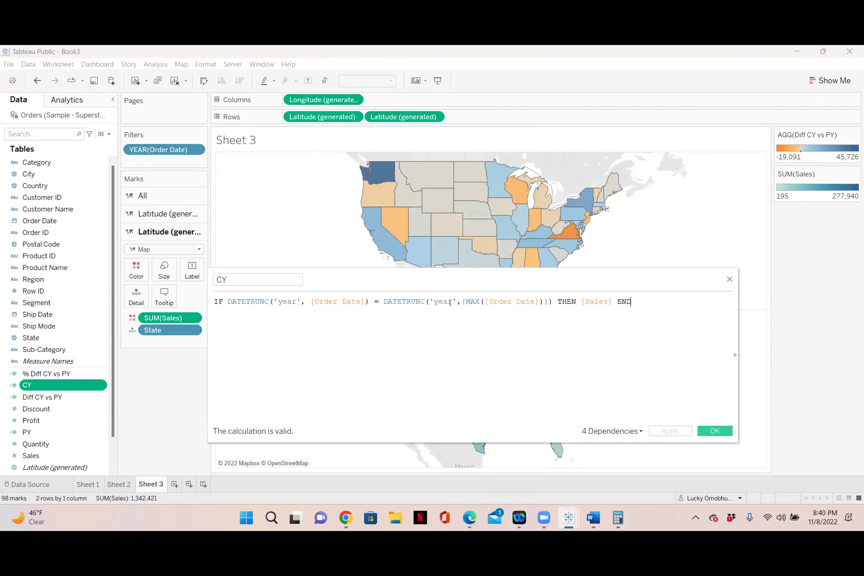
drag(617, 301, 579, 300)
click(123, 484)
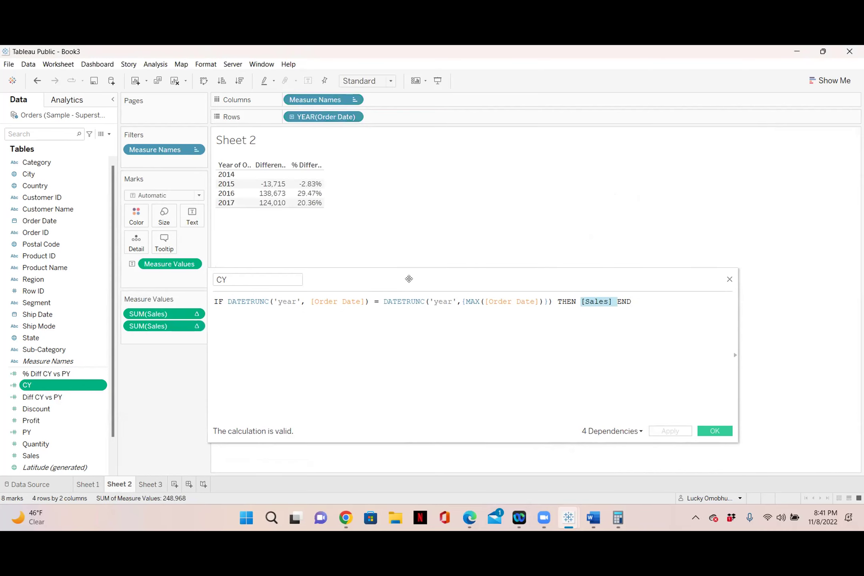
drag(35, 453, 136, 307)
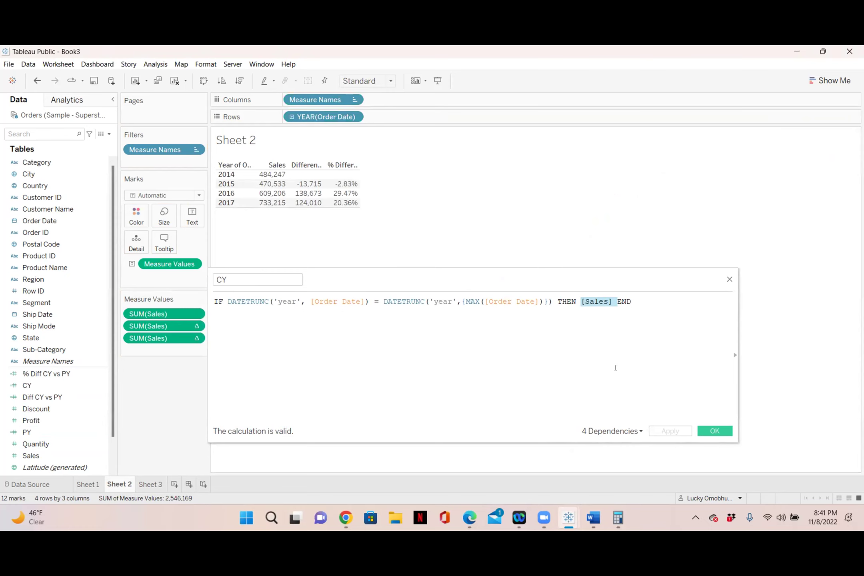
- Examine the DATETRUNC and MAX([Order Date]) parts of the CY formula against the yearly table, and close the calculation unchanged
drag(618, 303, 386, 299)
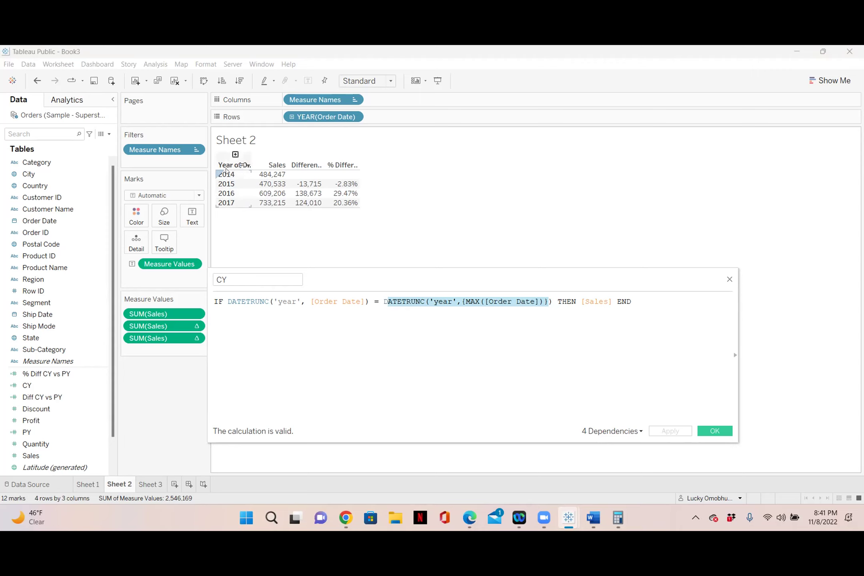
click(401, 329)
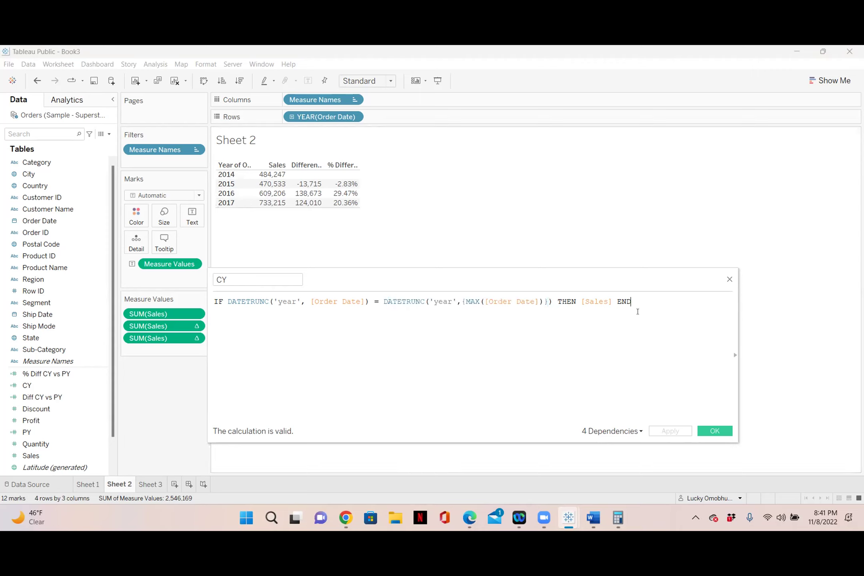
drag(646, 305, 480, 302)
click(478, 361)
double_click(463, 301)
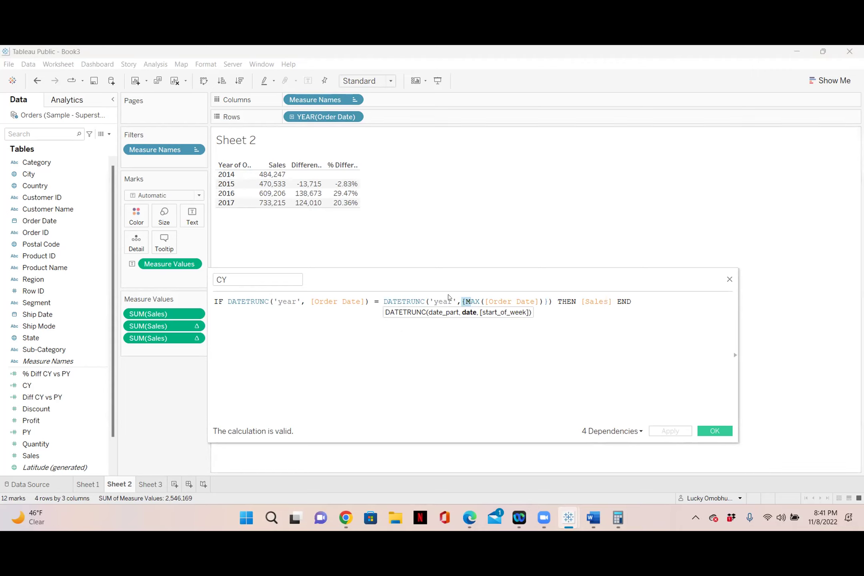
click(593, 352)
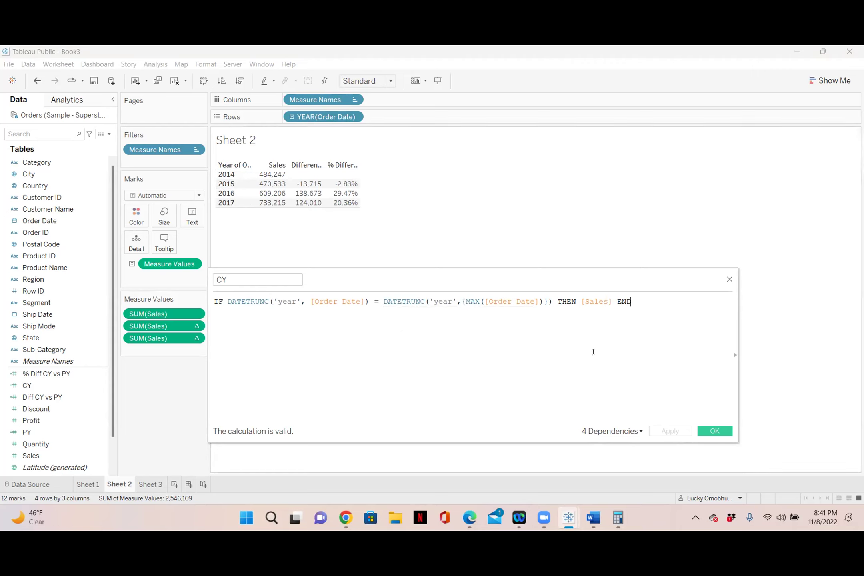
click(729, 279)
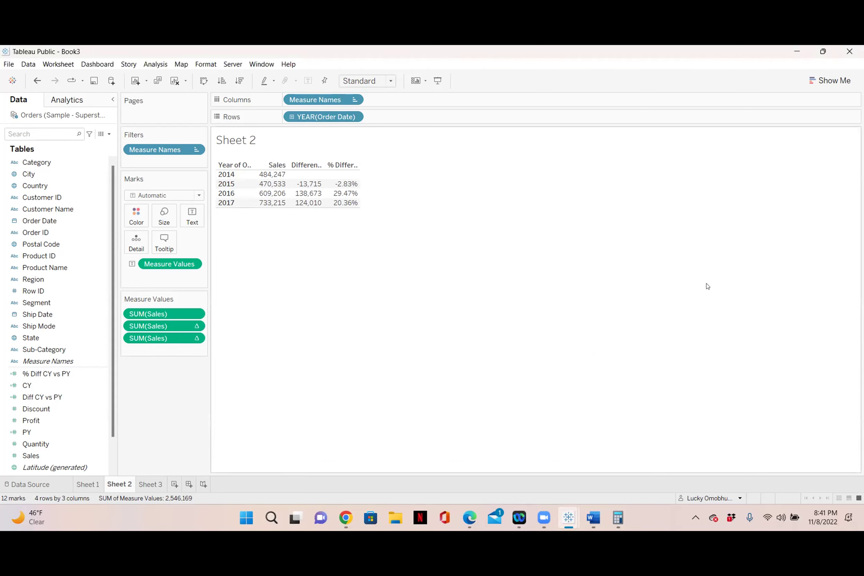
- Open the PY calculation in a wider editor and examine its [Sales] result and the DATETRUNC expression inside DATEADD
click(76, 433)
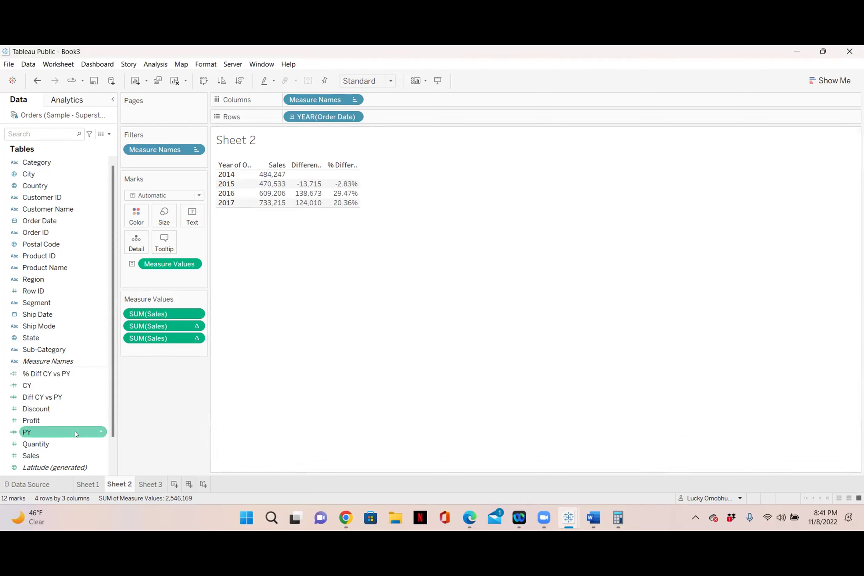
click(102, 432)
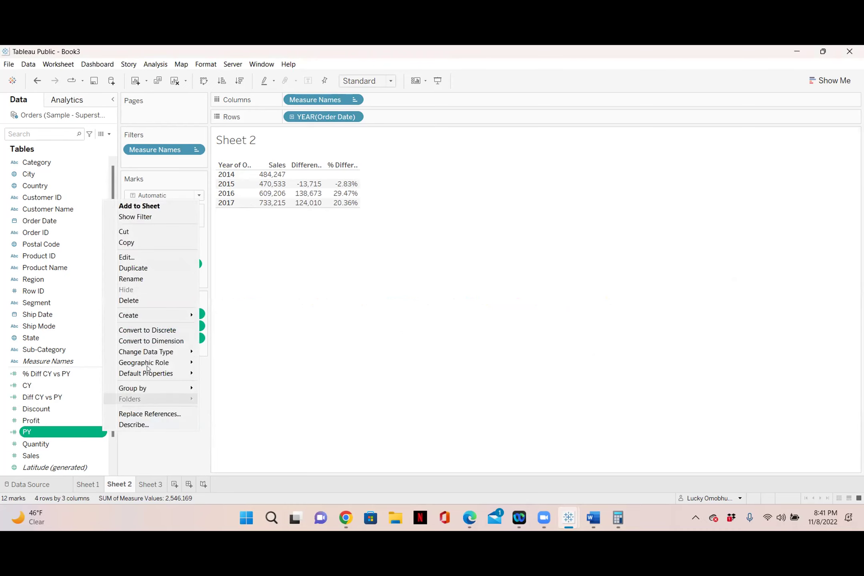
click(144, 258)
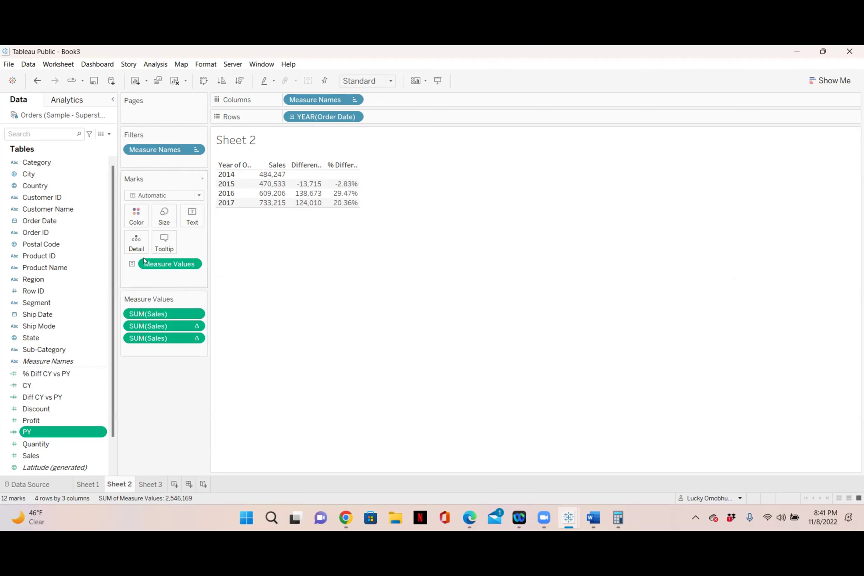
drag(206, 357, 138, 357)
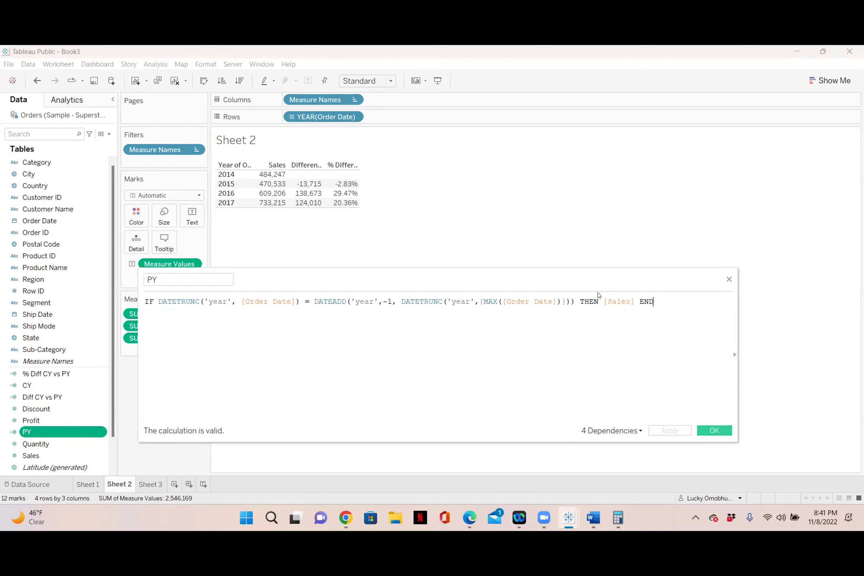
drag(603, 301, 633, 301)
drag(579, 302, 401, 302)
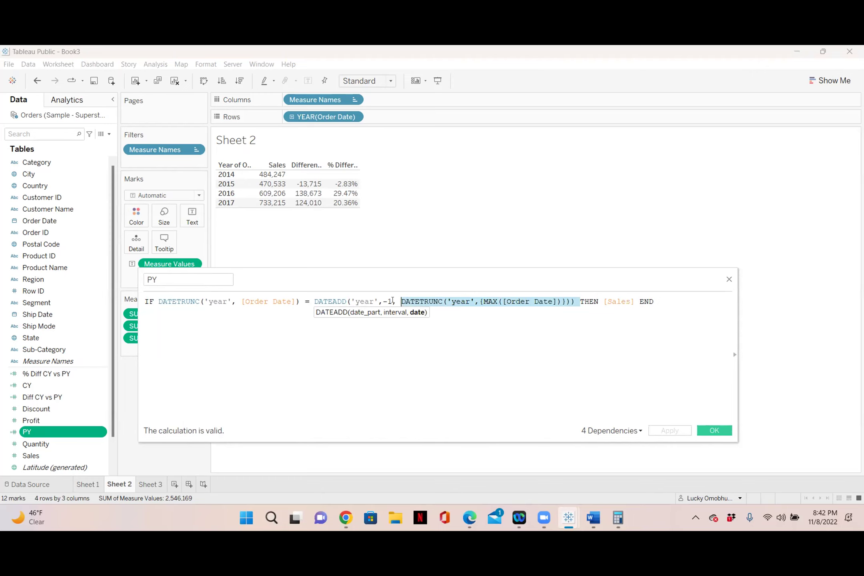
- Read the function reference for DATEADD and MAX as used in the PY formula, and close the calculation unchanged
click(332, 302)
click(736, 355)
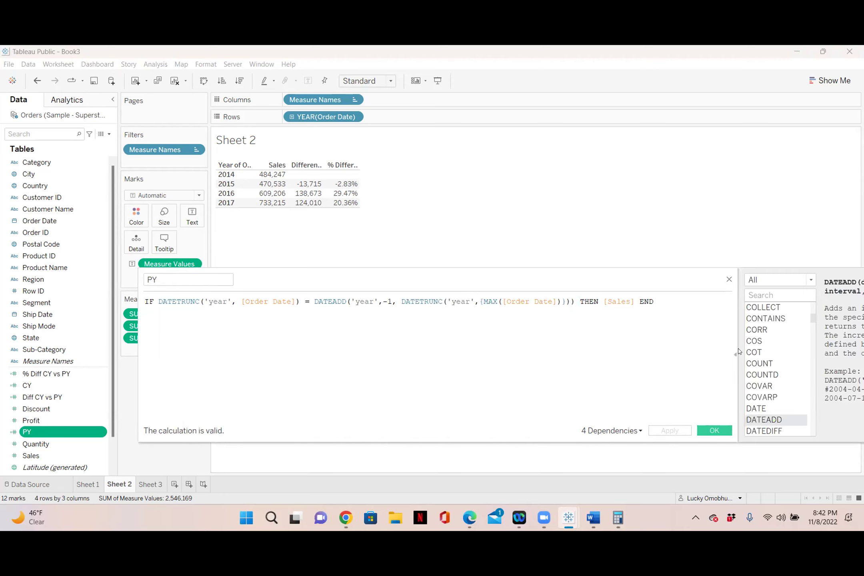
drag(686, 270, 610, 255)
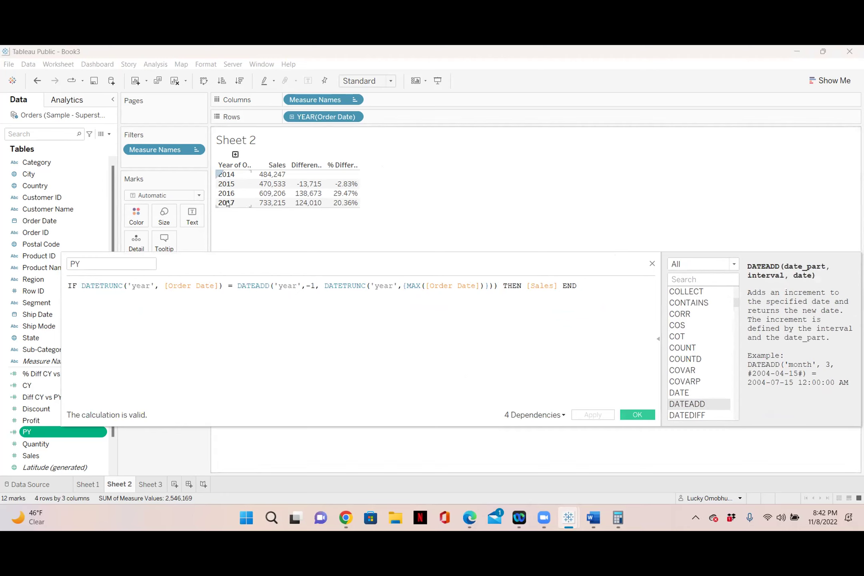
drag(406, 286, 485, 285)
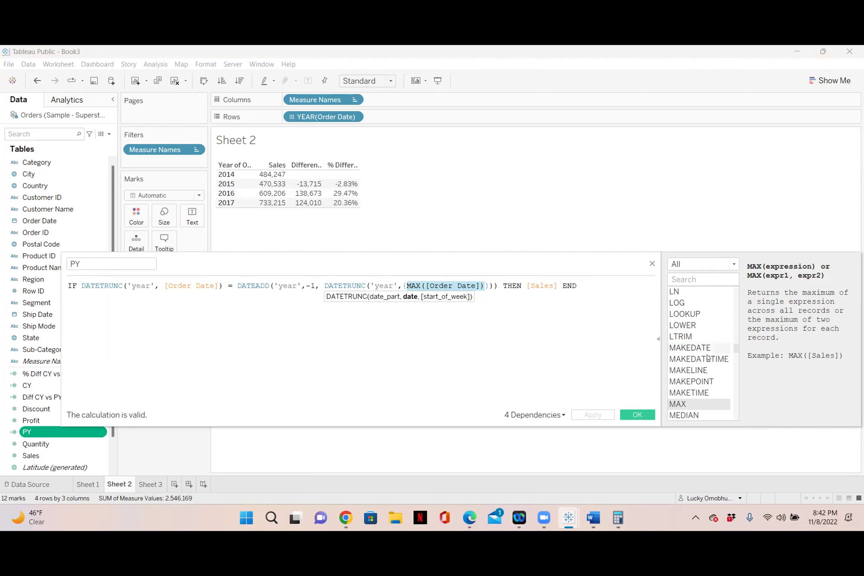
key(End)
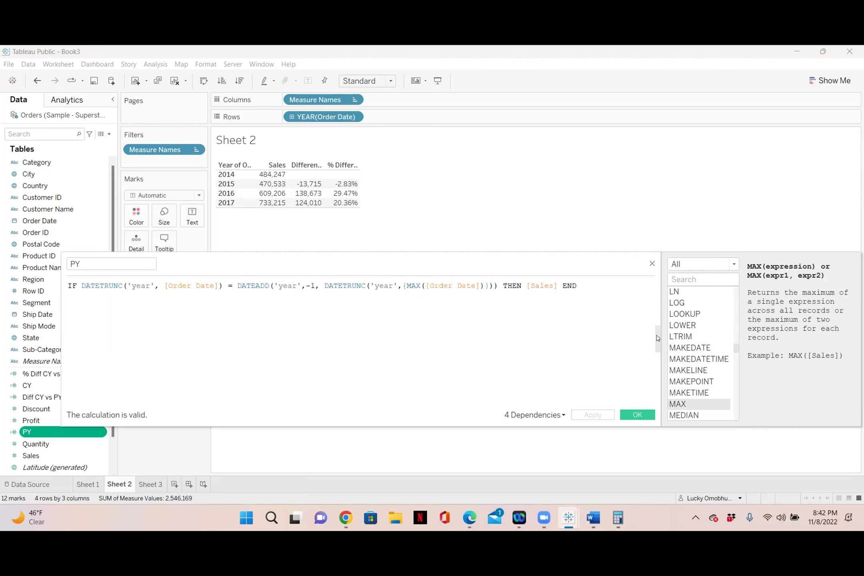
click(658, 338)
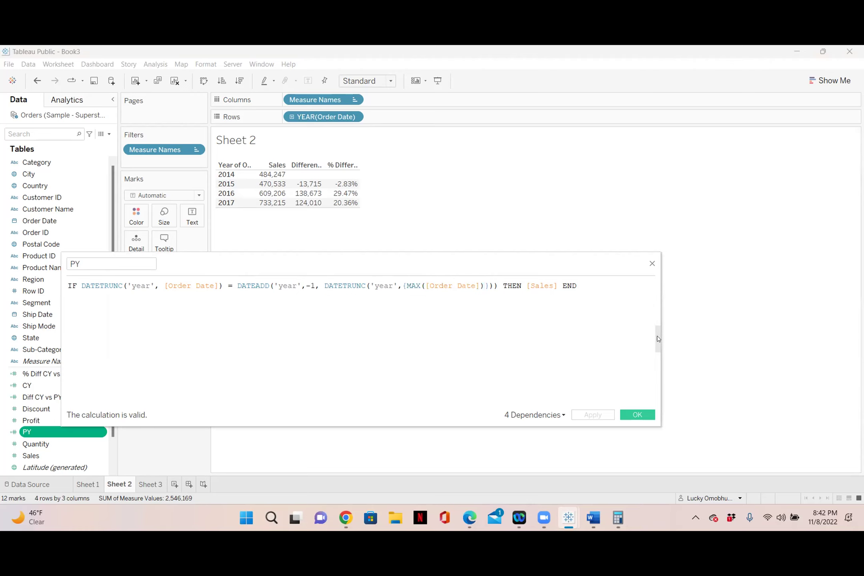
click(652, 263)
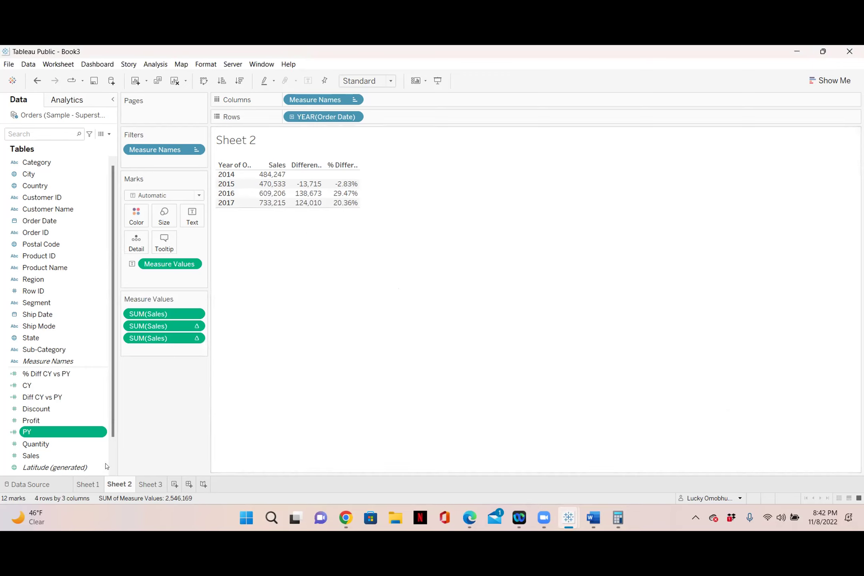
- Duplicate the PY calculated field
right_click(99, 432)
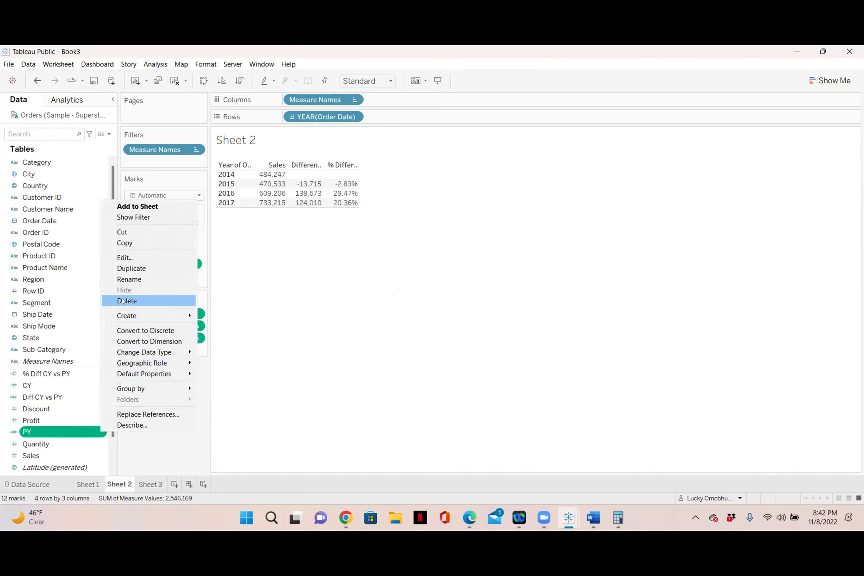
click(130, 271)
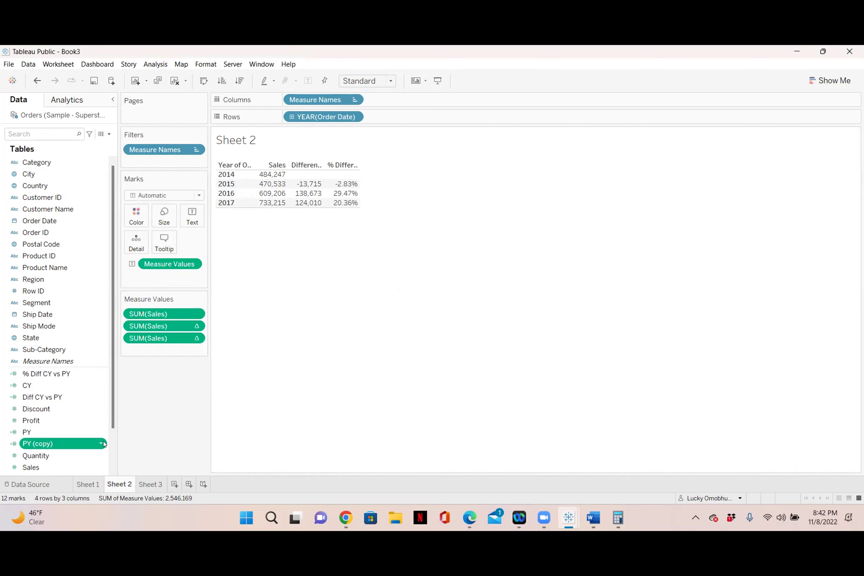
- Open the duplicated PY calculation for editing and rename it PPY
right_click(103, 443)
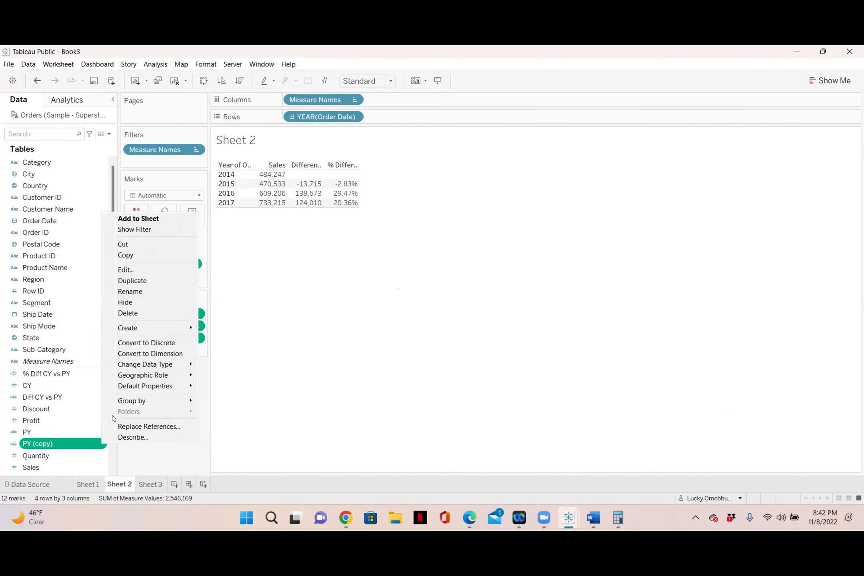
click(127, 269)
click(112, 263)
key(BackSpace)
key(BackSpace)
key(BackSpace)
key(BackSpace)
key(BackSpace)
key(BackSpace)
key(BackSpace)
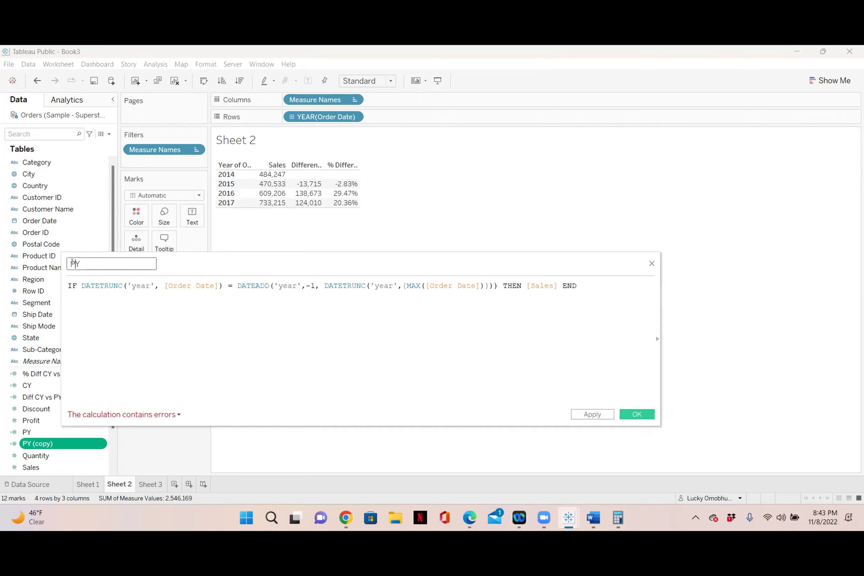
click(72, 264)
text(P)
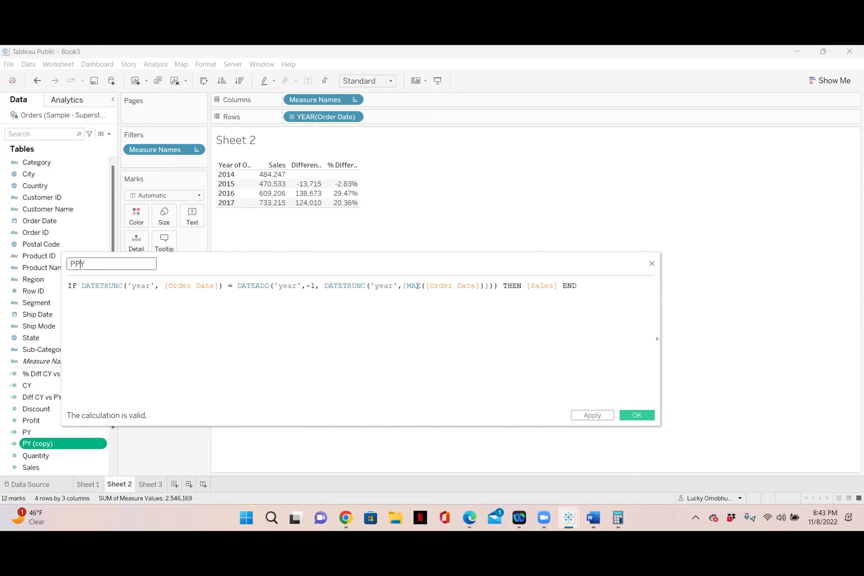
- Set the DATEADD interval in the PPY formula to -2 and save the calculation
click(313, 284)
key(BackSpace)
text(2)
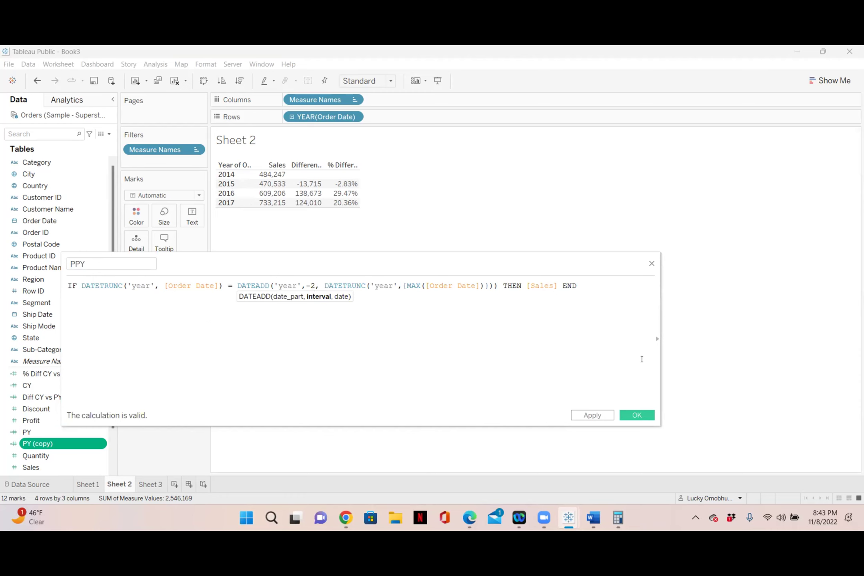
click(632, 416)
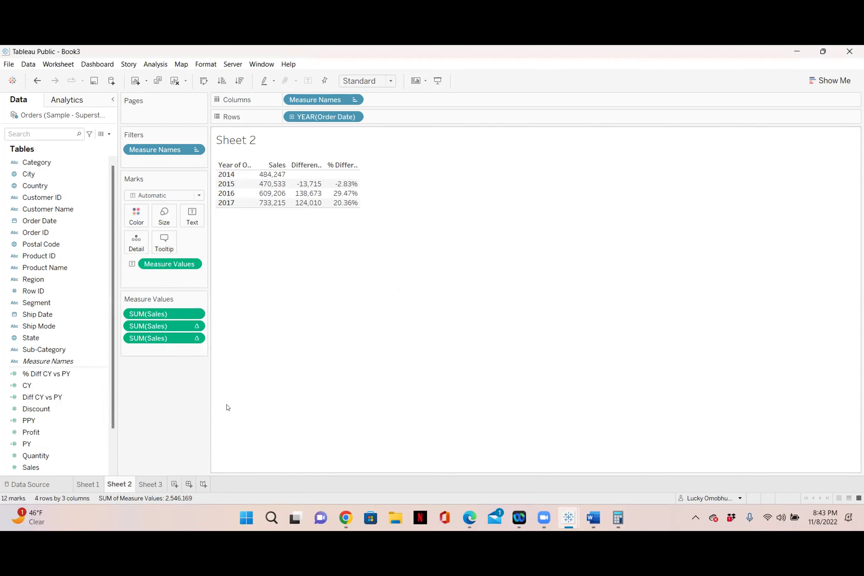
- Add PPY as a further measure in the yearly sales table and compare it with the Sales values by year
drag(29, 421, 137, 350)
mouse_move(381, 184)
mouse_move(321, 187)
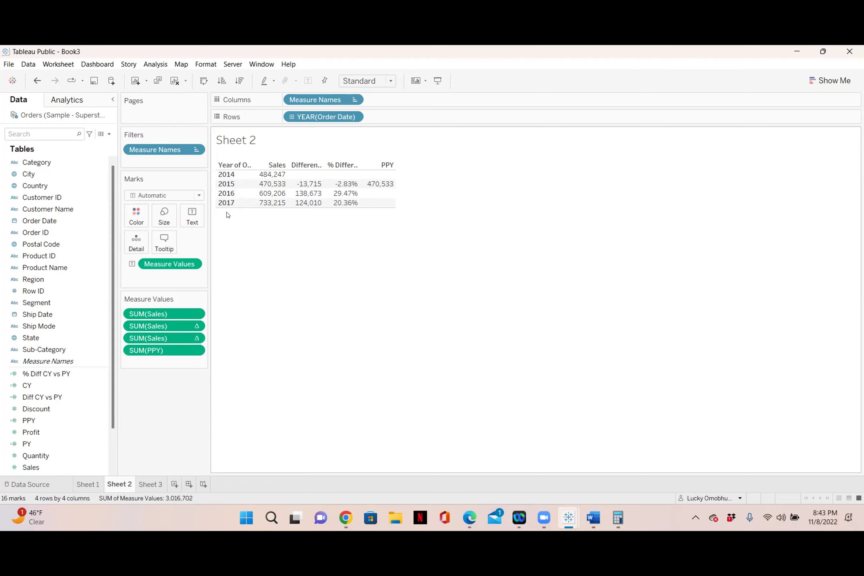
mouse_move(226, 202)
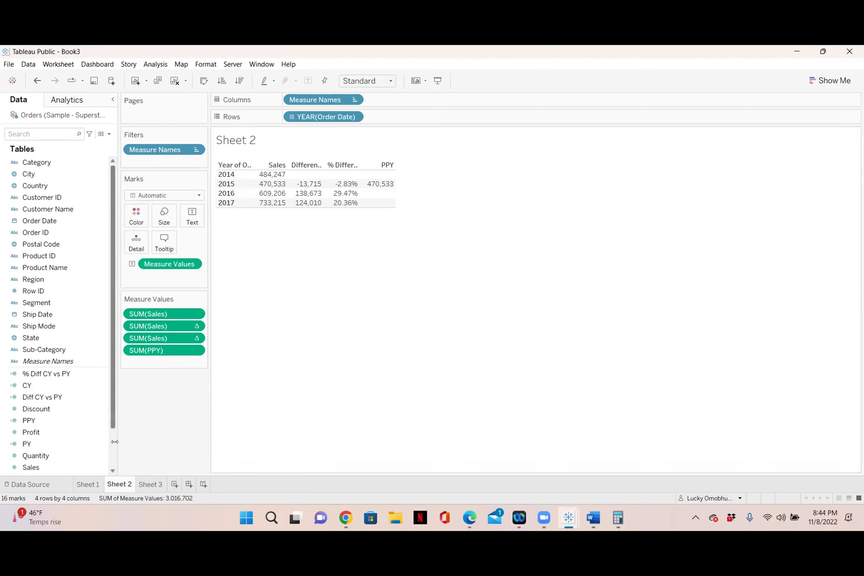
- Look over the CY formula again and close it unchanged, leaving the PY calculation unopened
right_click(103, 385)
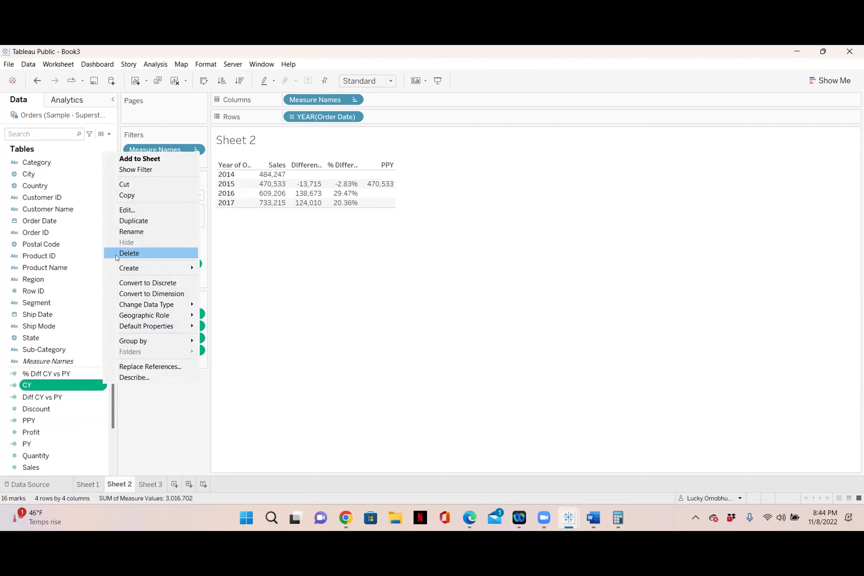
click(134, 211)
drag(373, 264, 424, 272)
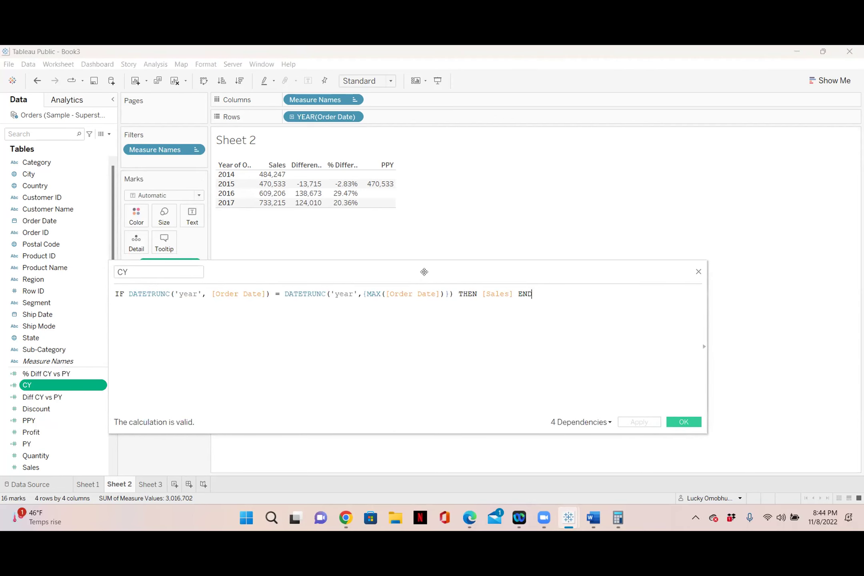
click(699, 272)
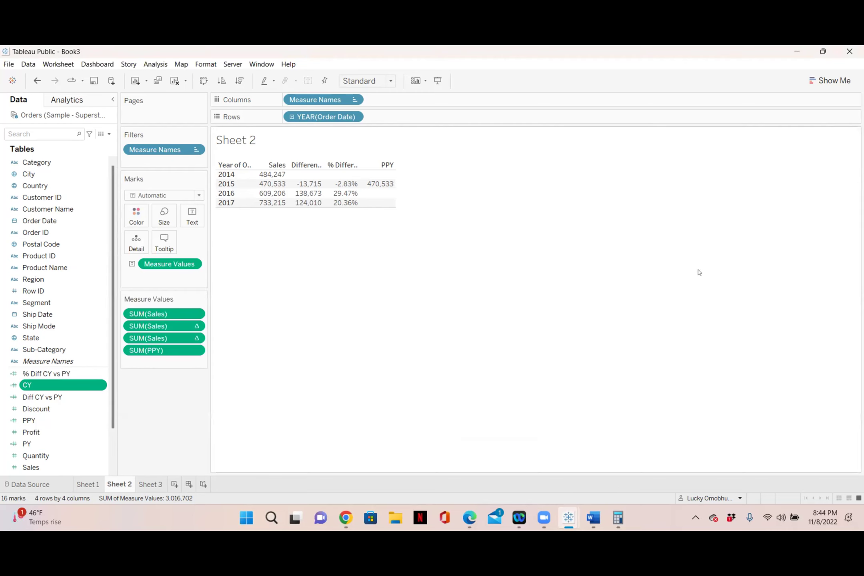
click(95, 442)
right_click(97, 443)
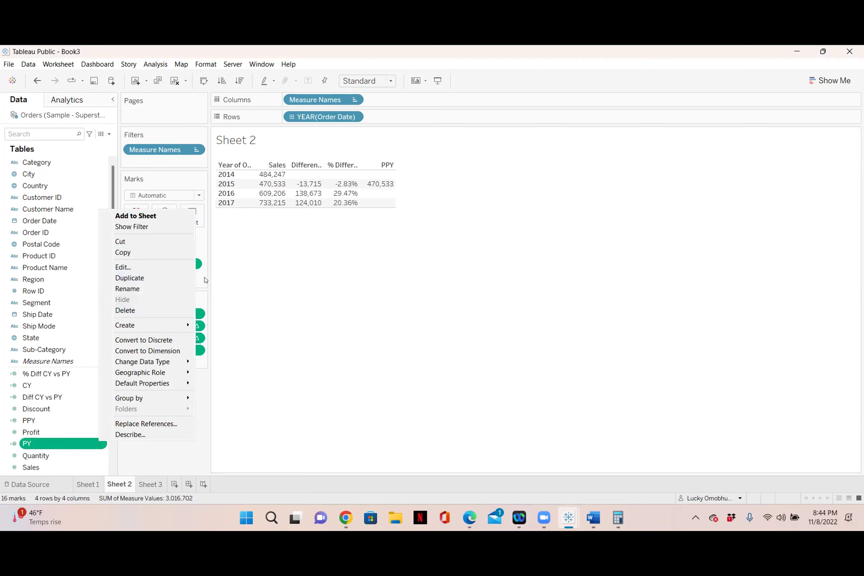
click(298, 275)
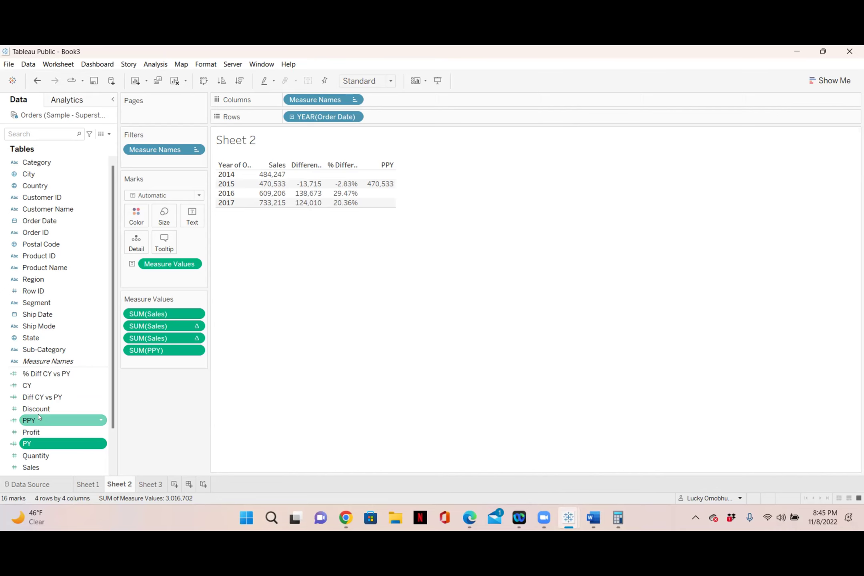
- Switch to Chrome, search for w3schools sql, and open the W3Schools SQL Tutorial
click(342, 522)
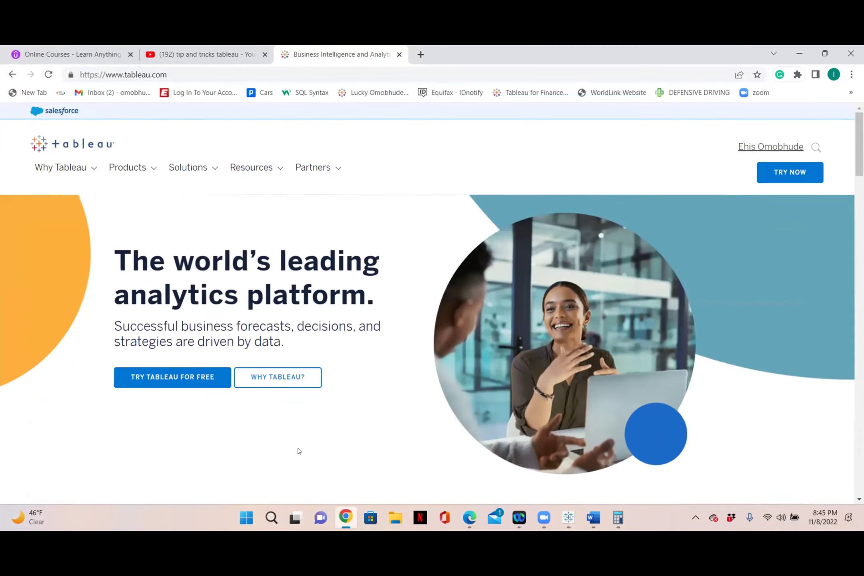
click(263, 74)
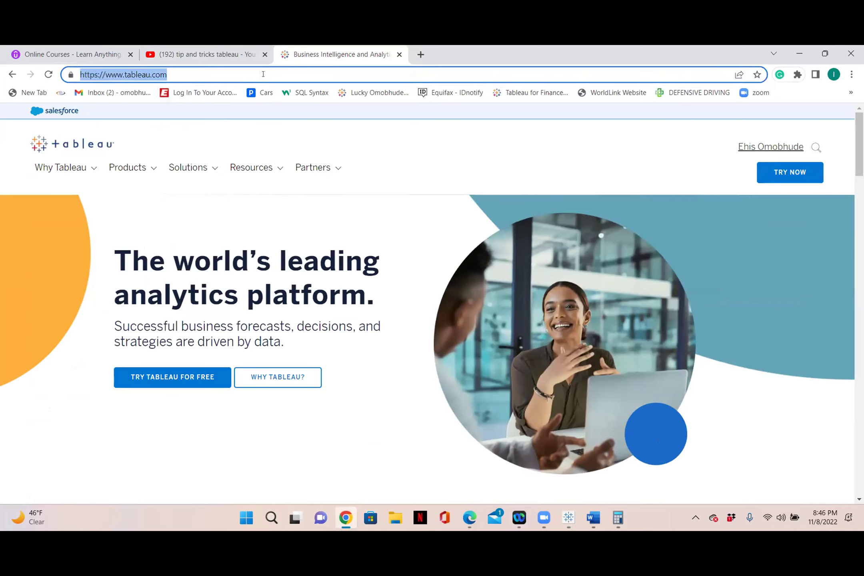
text(ww3)
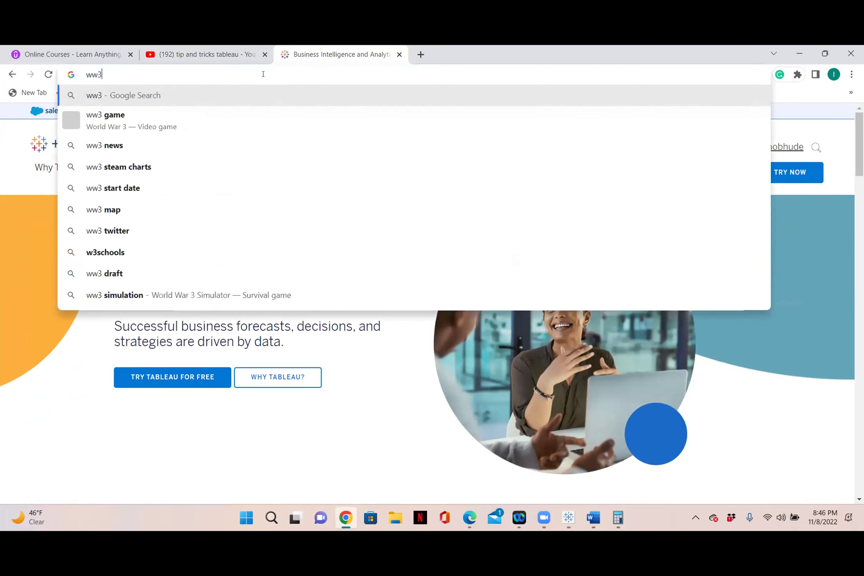
text(sc)
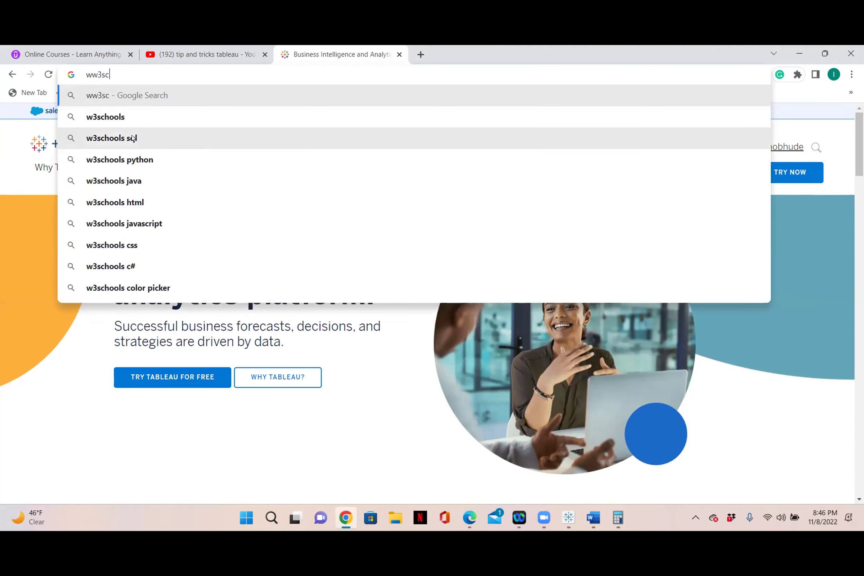
click(134, 138)
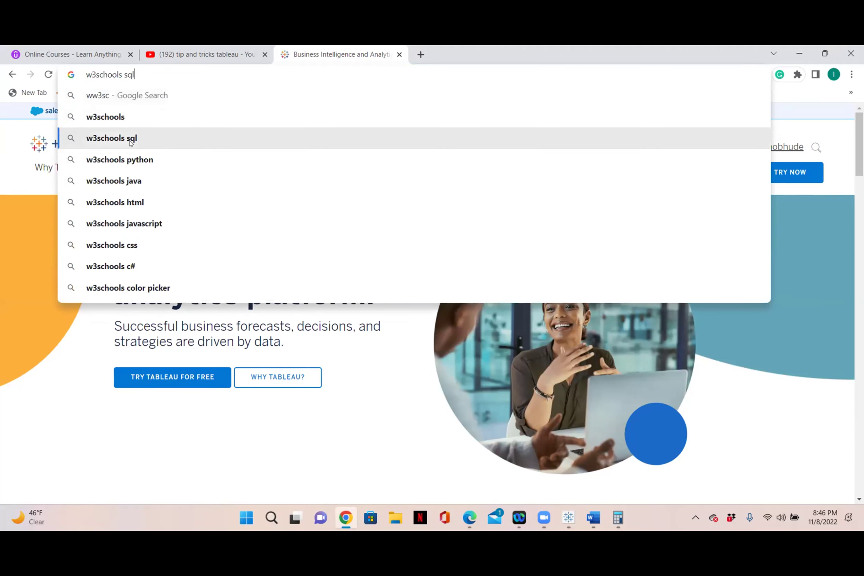
click(177, 227)
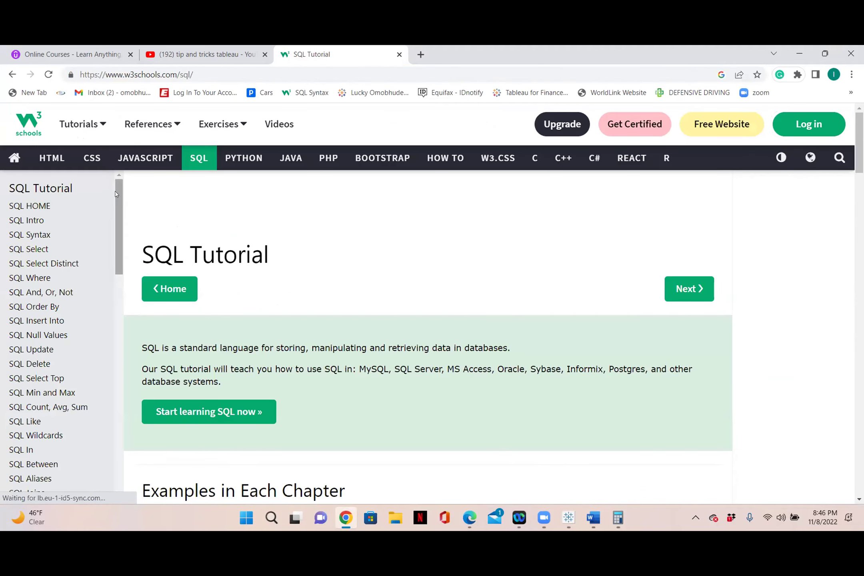
- Look through the SQL Tutorial's SELECT example, exercise and chapter list, and return to Tableau Public
drag(116, 199, 134, 171)
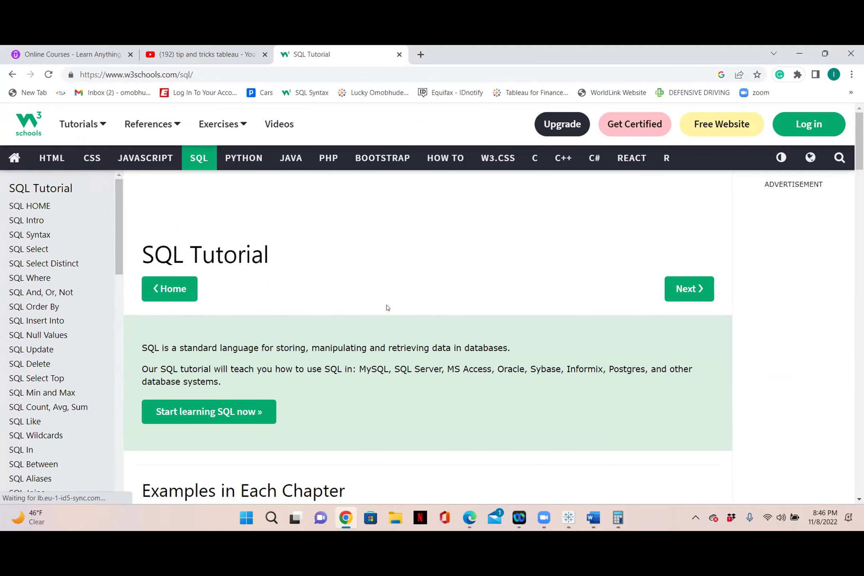
scroll(385, 306, down, 5)
scroll(296, 399, down, 4)
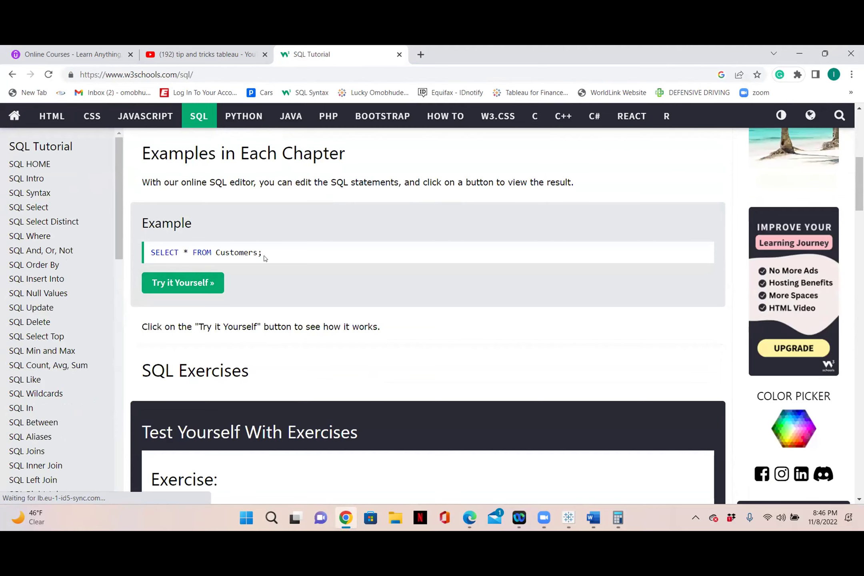
drag(266, 253, 151, 254)
scroll(216, 405, down, 4)
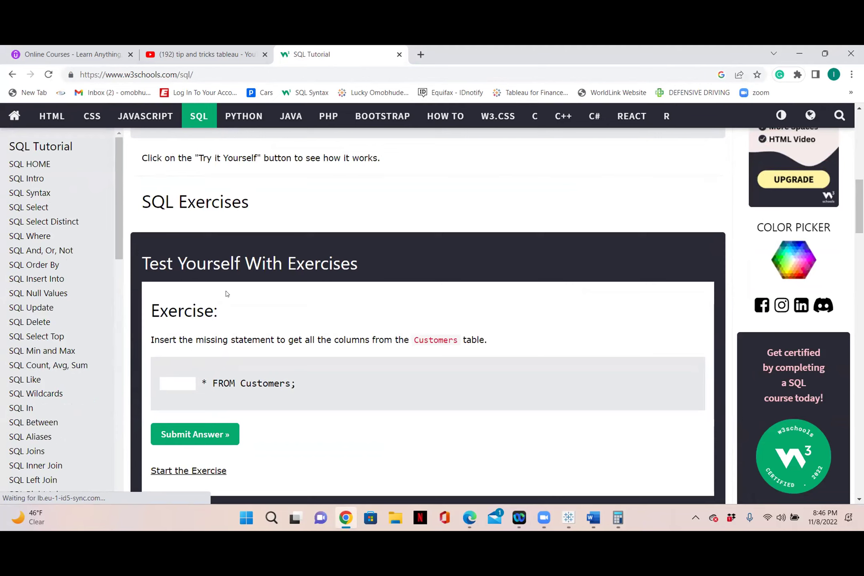
drag(118, 219, 114, 289)
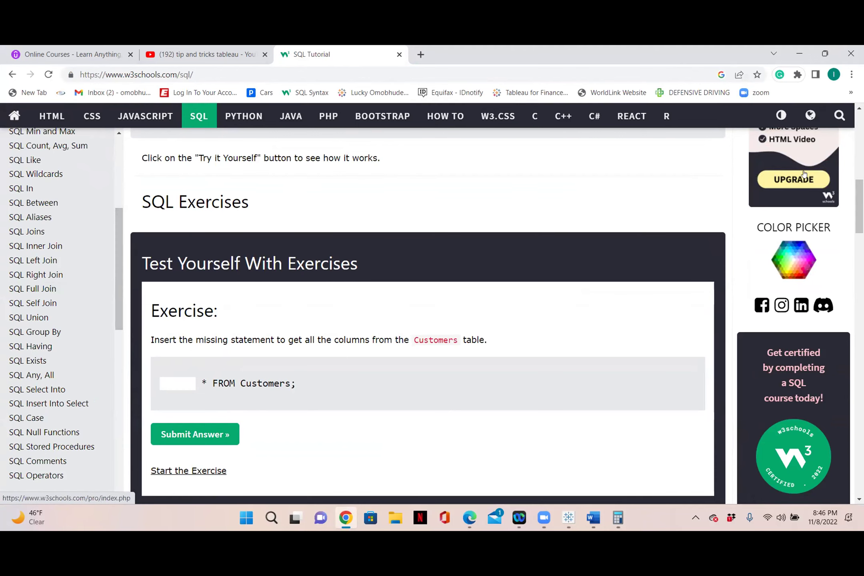
click(799, 53)
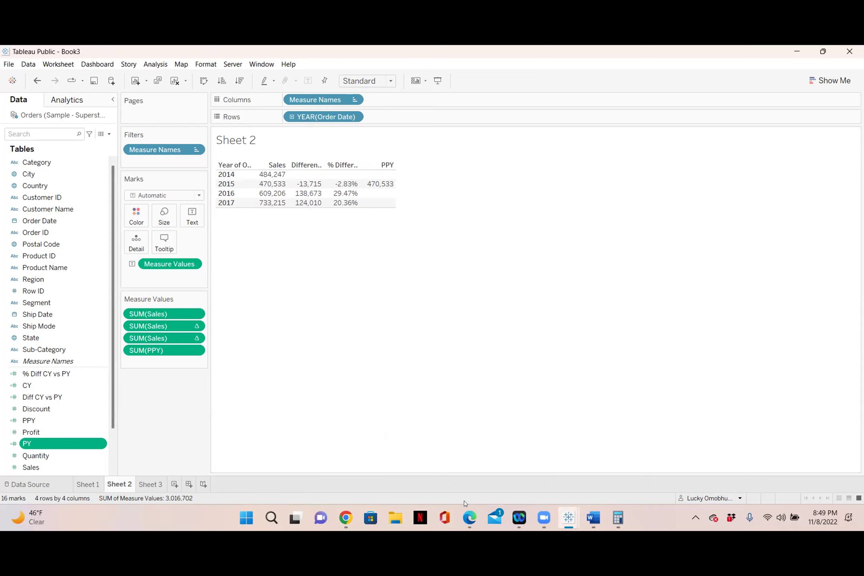
- Switch to the Book1 workbook and open its PY calculation for editing
mouse_move(569, 516)
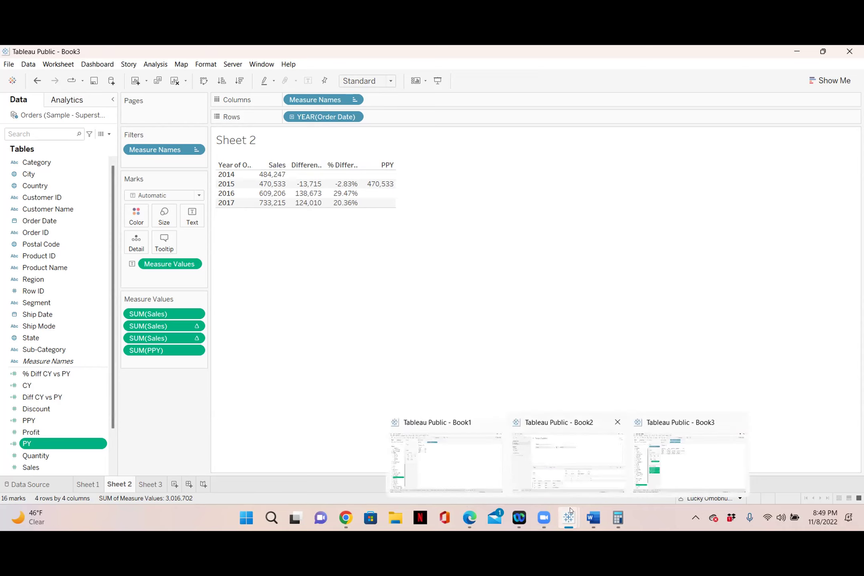
click(667, 468)
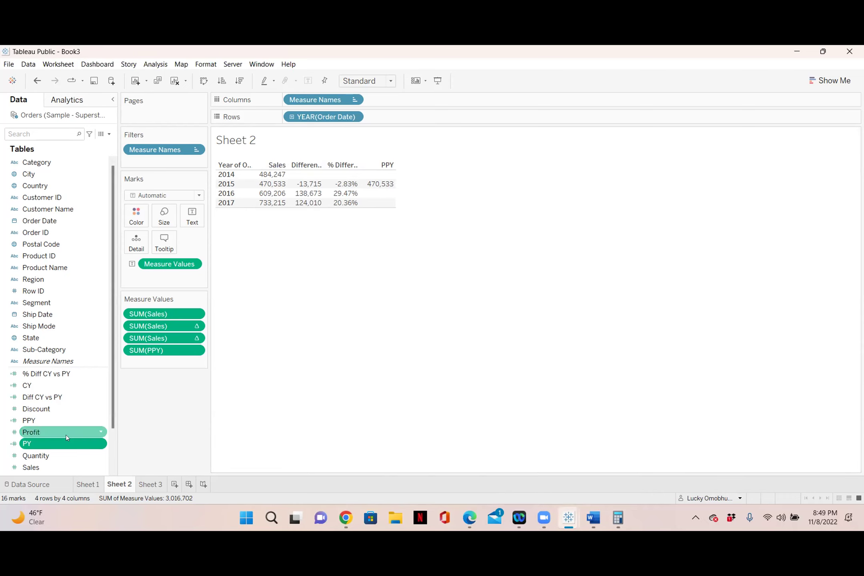
mouse_move(569, 519)
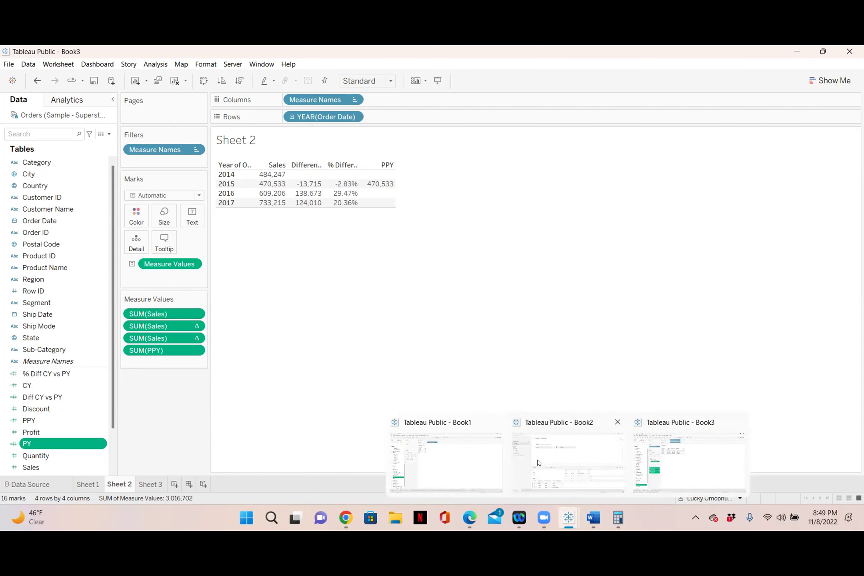
click(436, 451)
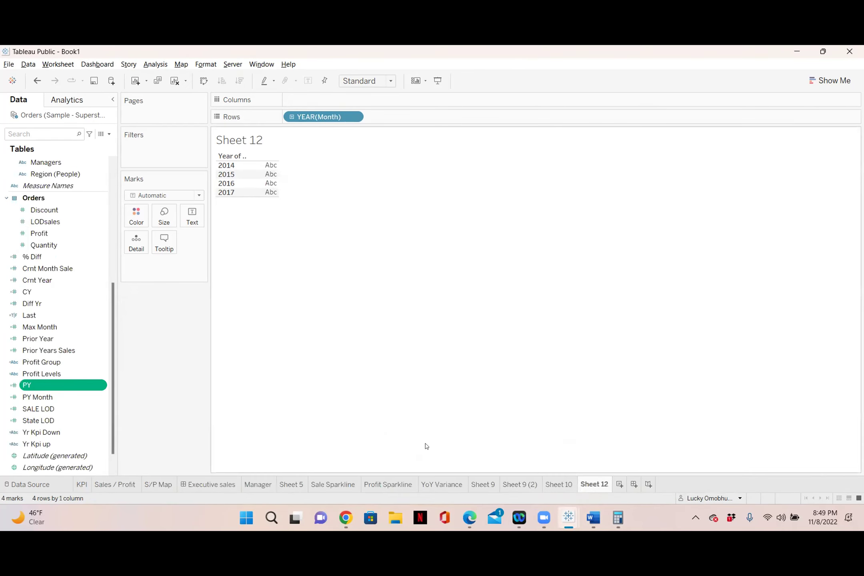
click(98, 383)
click(148, 210)
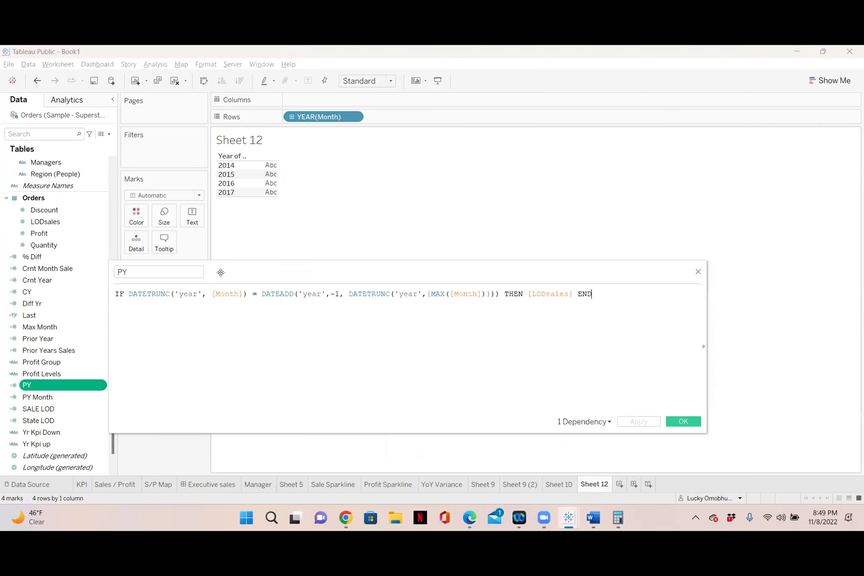
- Wrap the entire PY formula in SUM( ) and copy the full expression
drag(640, 308, 151, 292)
key(Home)
text(SUM()
key(End)
text())
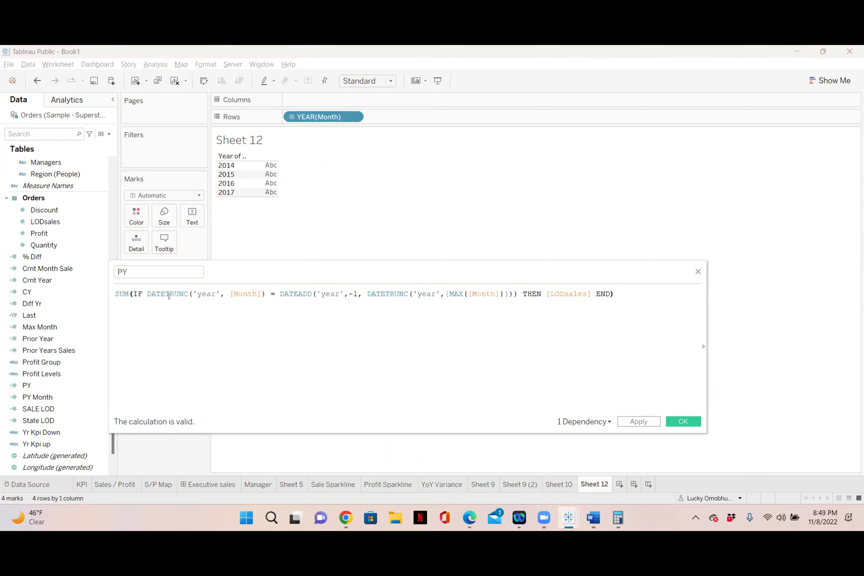
key(ctrl+a)
right_click(142, 300)
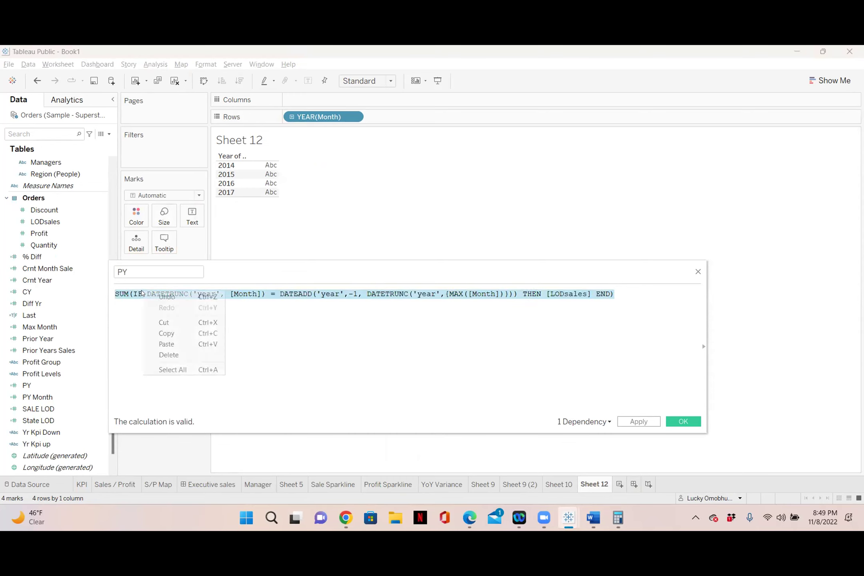
click(170, 334)
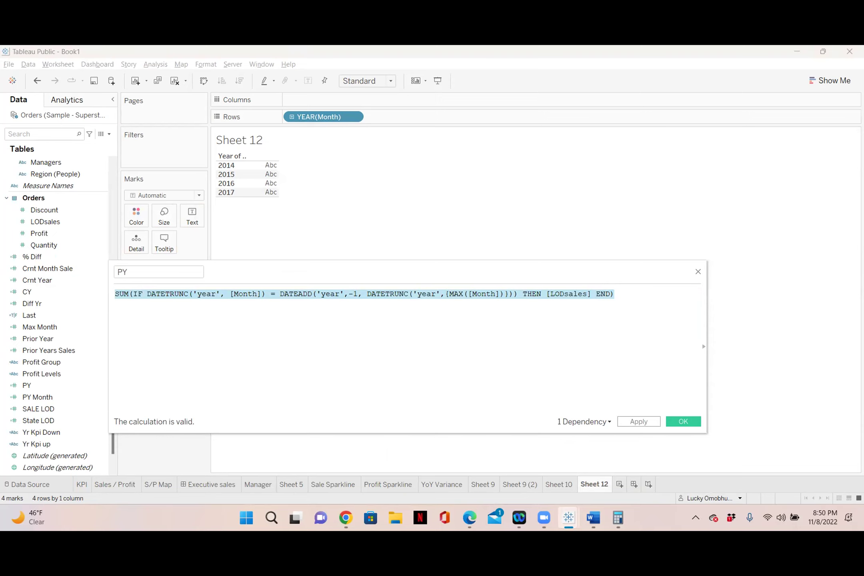
- Close the PY calculation editor without applying the SUM edit
drag(676, 266, 675, 267)
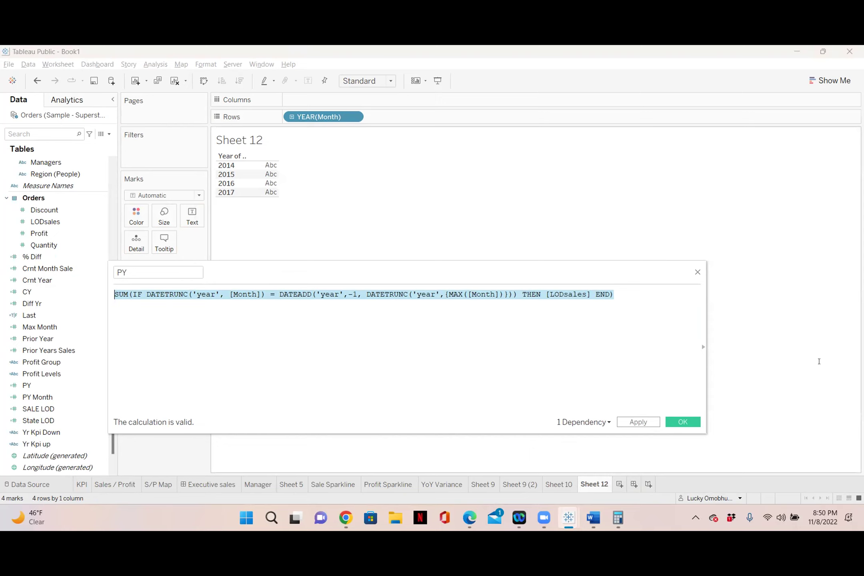
click(697, 272)
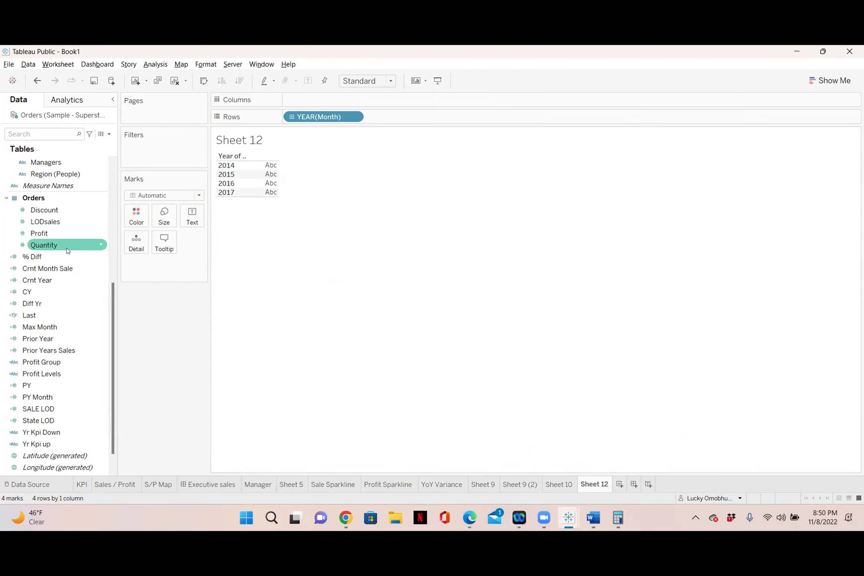
click(99, 385)
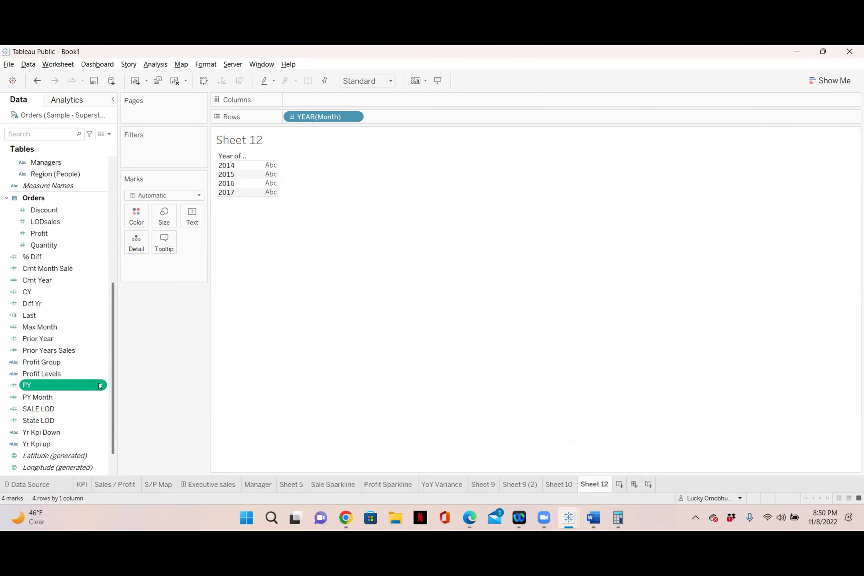
click(135, 417)
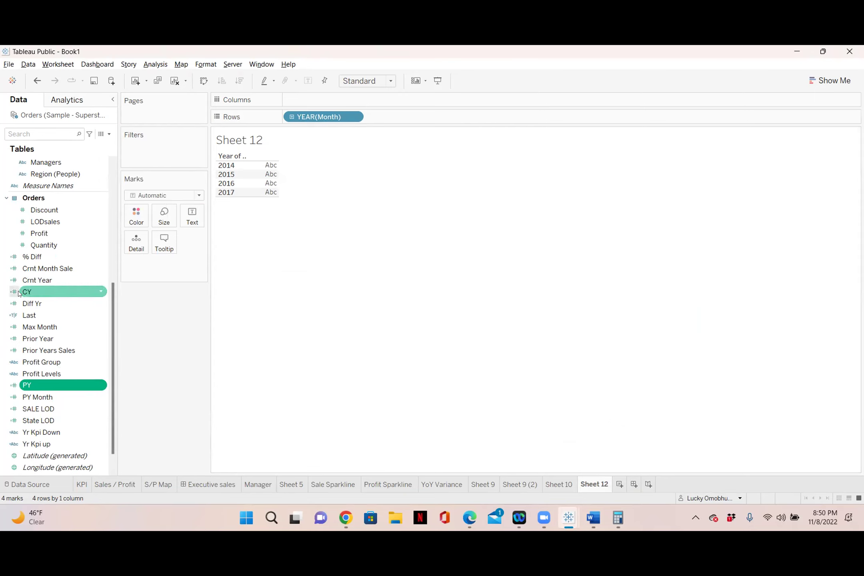
- Open the CY calculation, copy its entire formula, and close the editor without changes
click(101, 289)
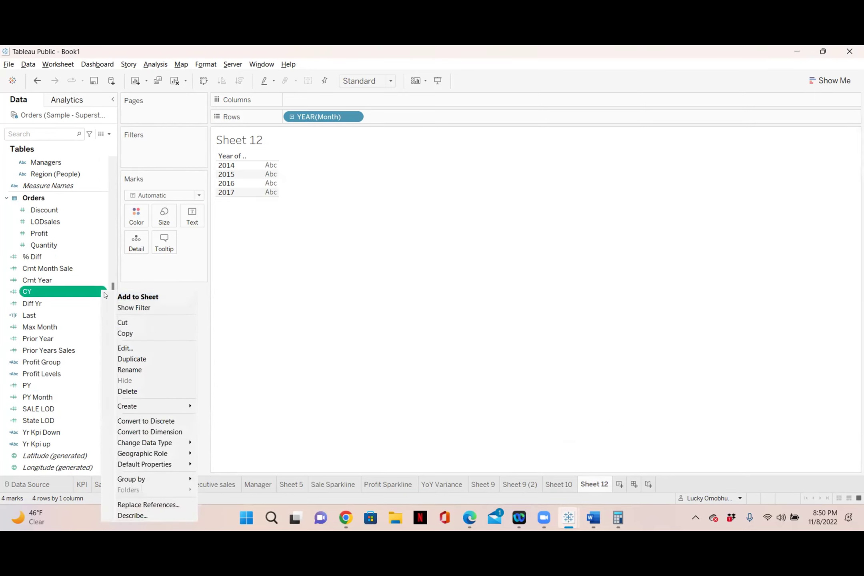
click(147, 350)
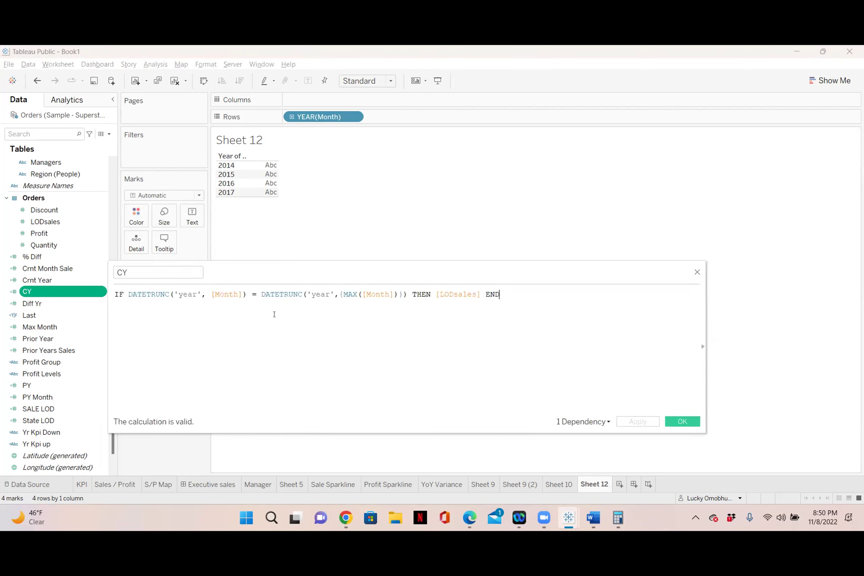
key(ctrl+a)
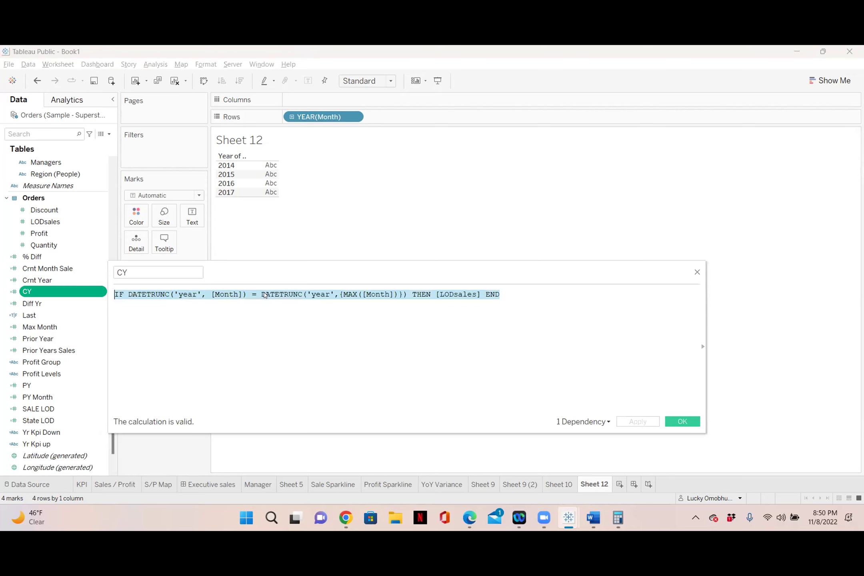
right_click(267, 295)
click(296, 338)
drag(502, 273, 505, 327)
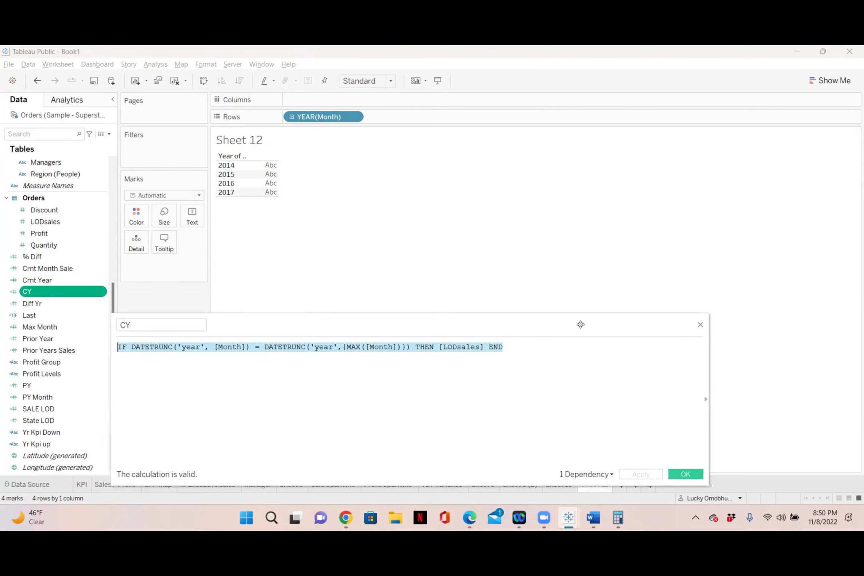
click(700, 325)
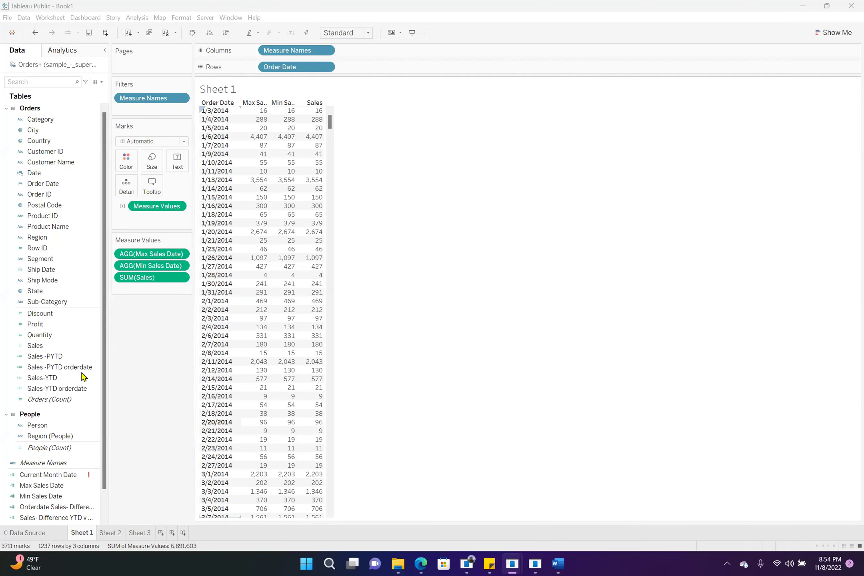
- Open the Sales -PYTD calculation, examine its DATEDIFF and DATEPART conditions, and close it
click(60, 356)
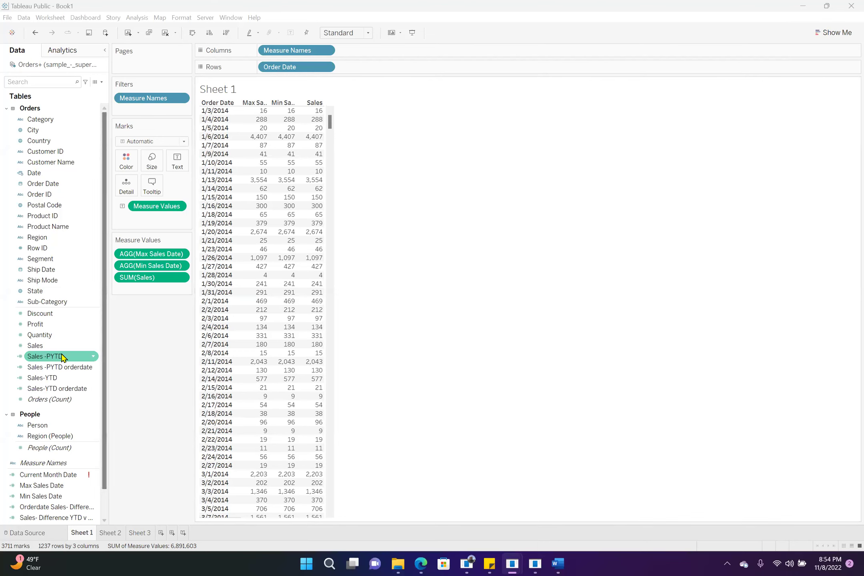
click(94, 360)
click(93, 357)
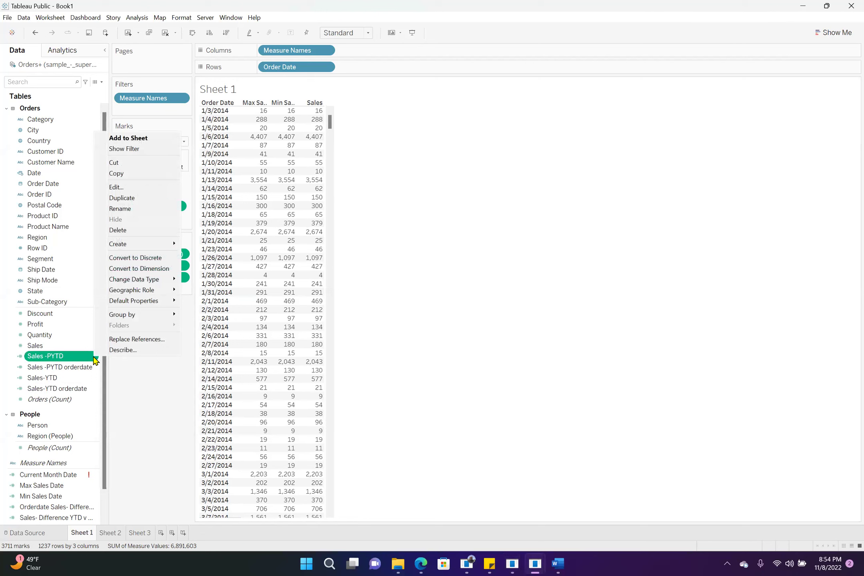
click(139, 188)
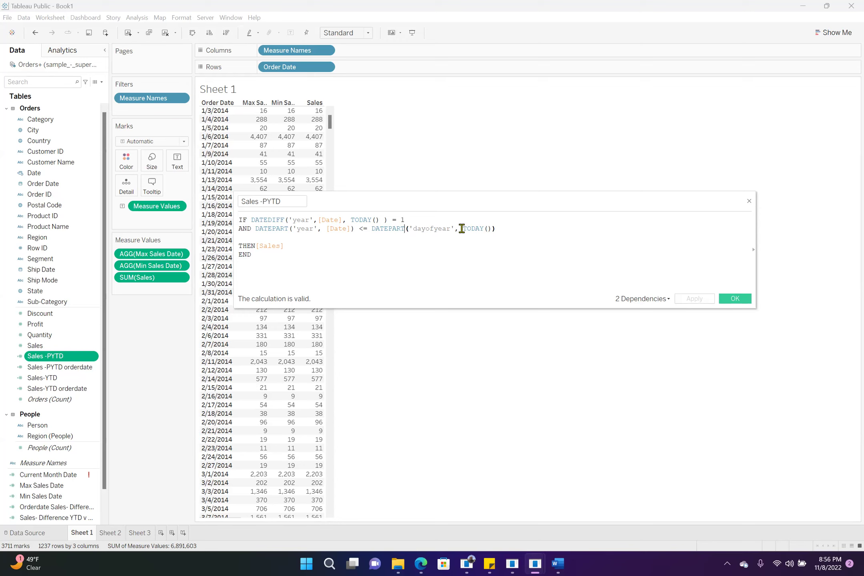
click(735, 299)
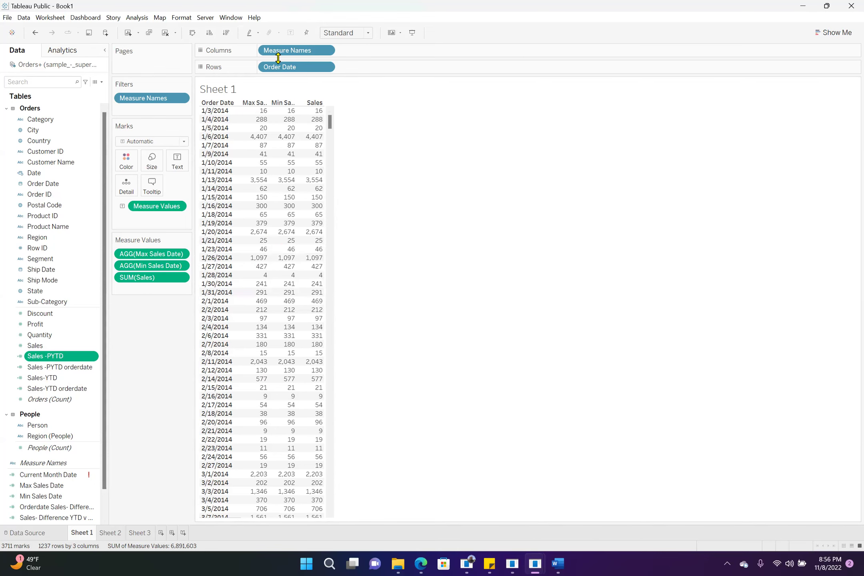
- Show Order Date by year on Sheet 1's rows and widen the table to make its measure headings readable
click(326, 67)
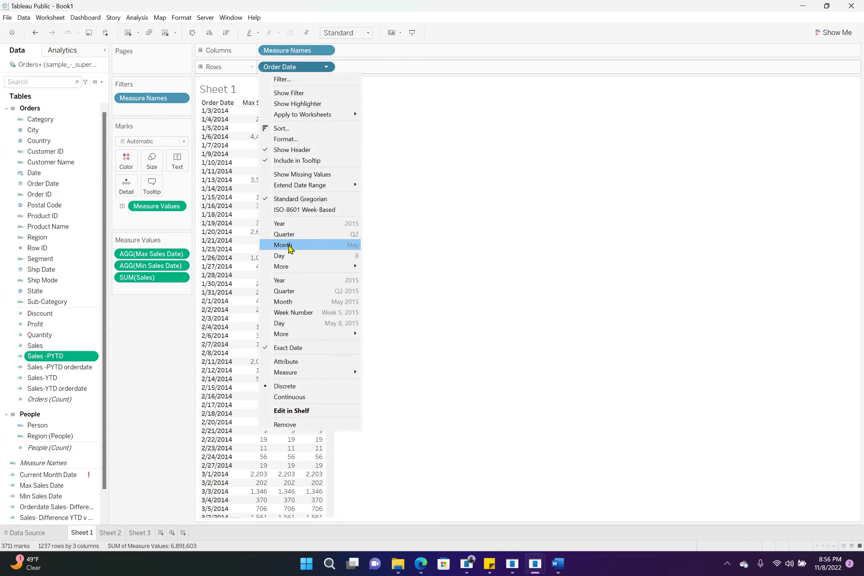
click(295, 225)
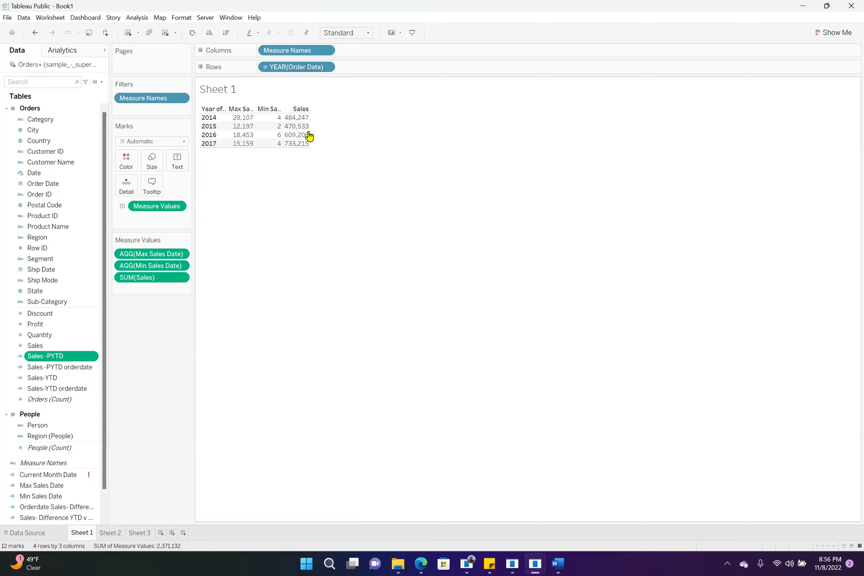
drag(309, 132, 415, 141)
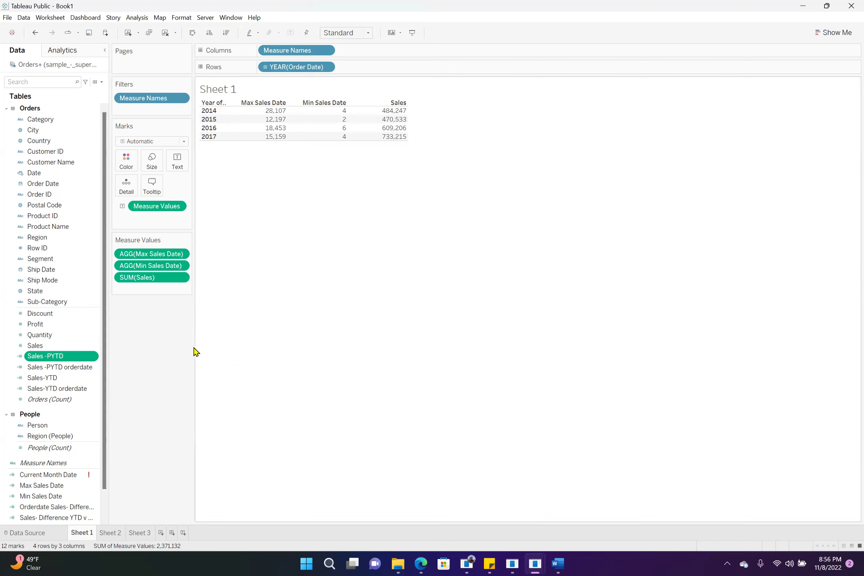
- Show Date by year on Sheet 3's rows and widen the Sales -PYTD and Sales-YTD columns
click(140, 532)
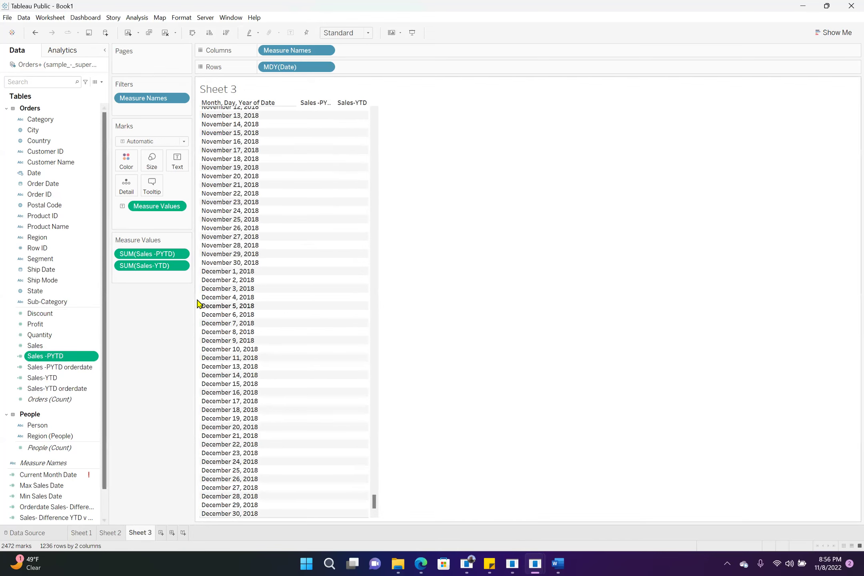
click(326, 66)
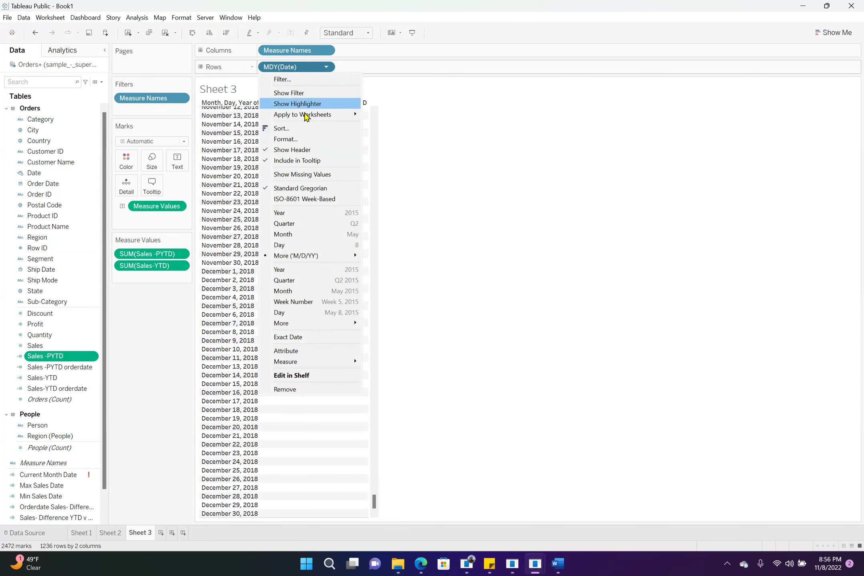
click(301, 213)
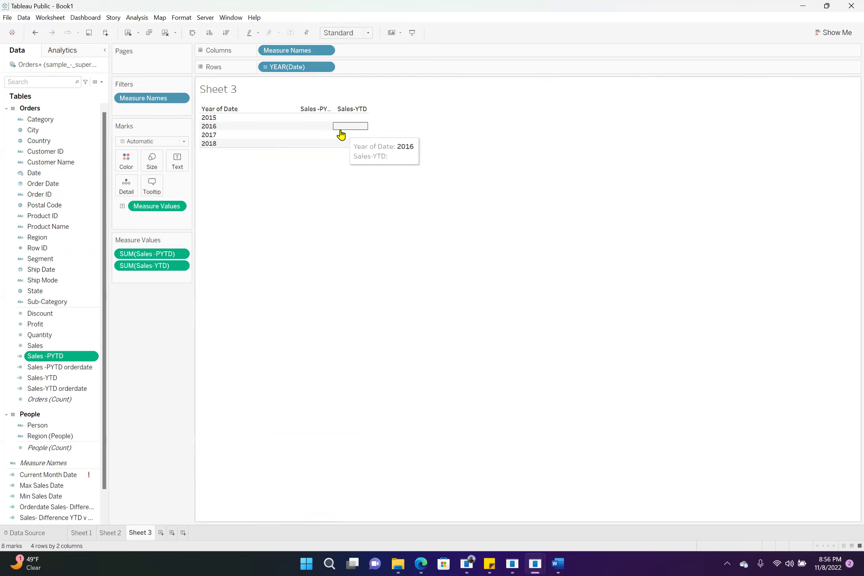
mouse_move(366, 136)
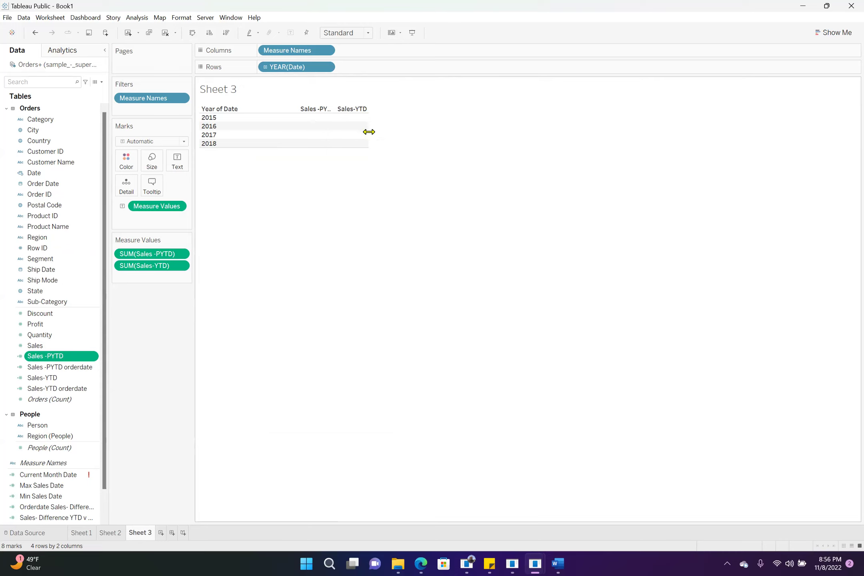
drag(367, 135, 412, 135)
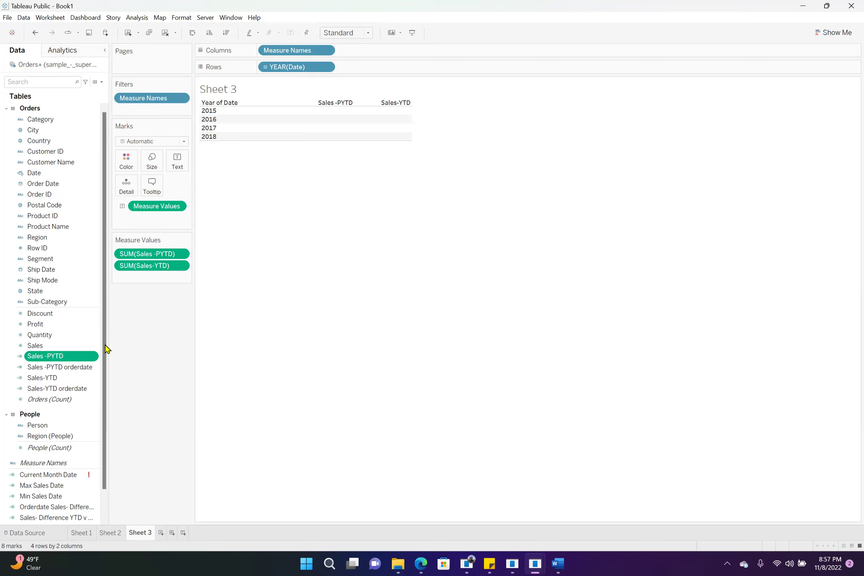
drag(104, 369, 168, 409)
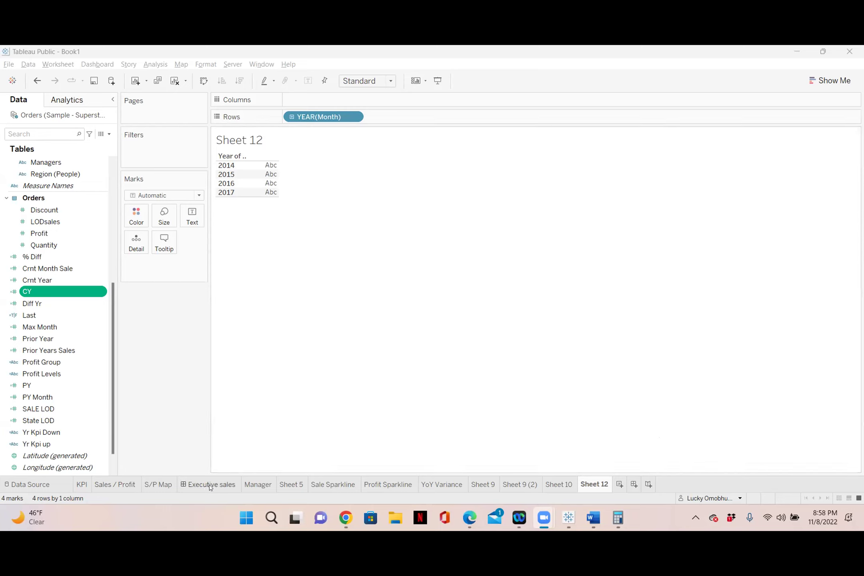
- Switch to the Book3 workbook, examine the formula of the Diff CY vs PY calculation, and close it
mouse_move(569, 518)
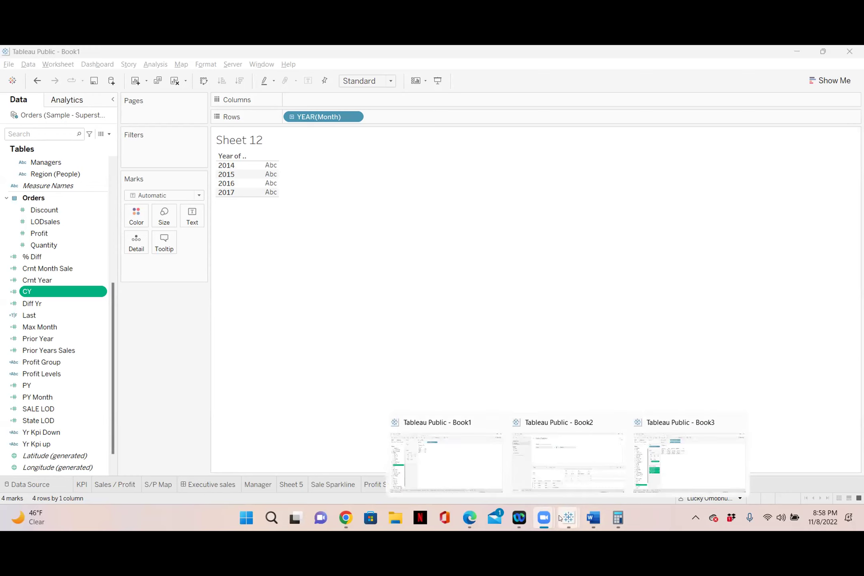
click(465, 460)
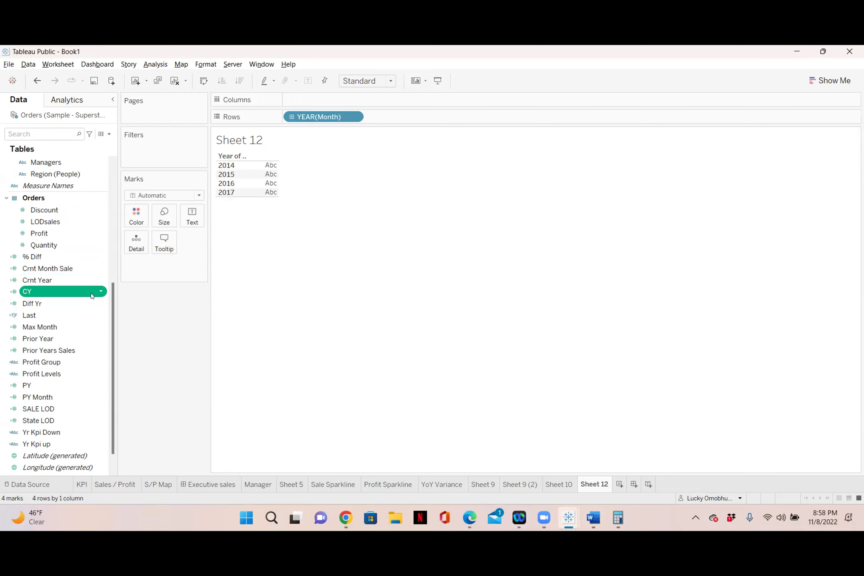
mouse_move(568, 518)
click(692, 473)
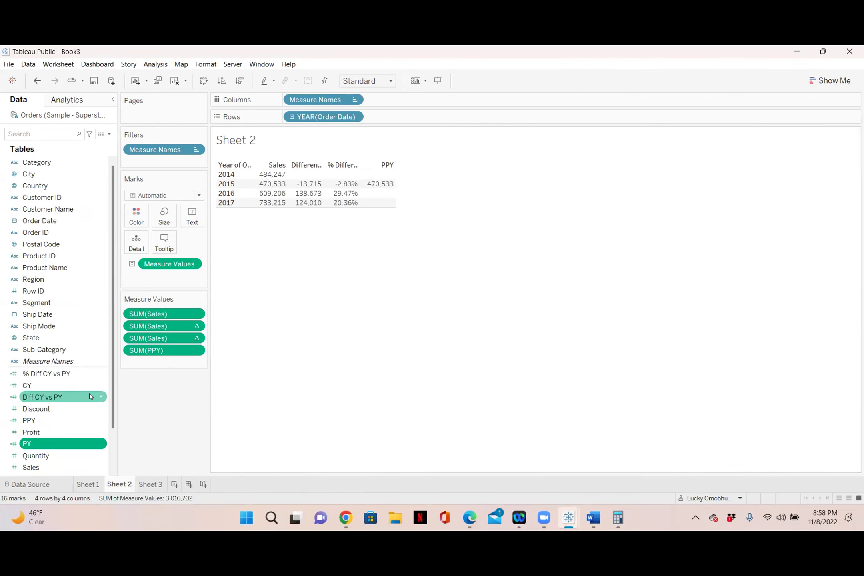
right_click(100, 397)
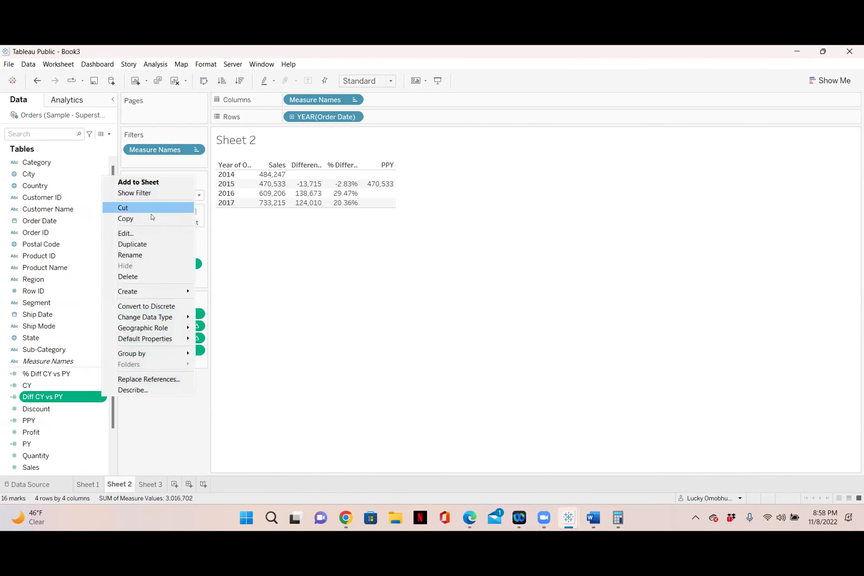
click(147, 230)
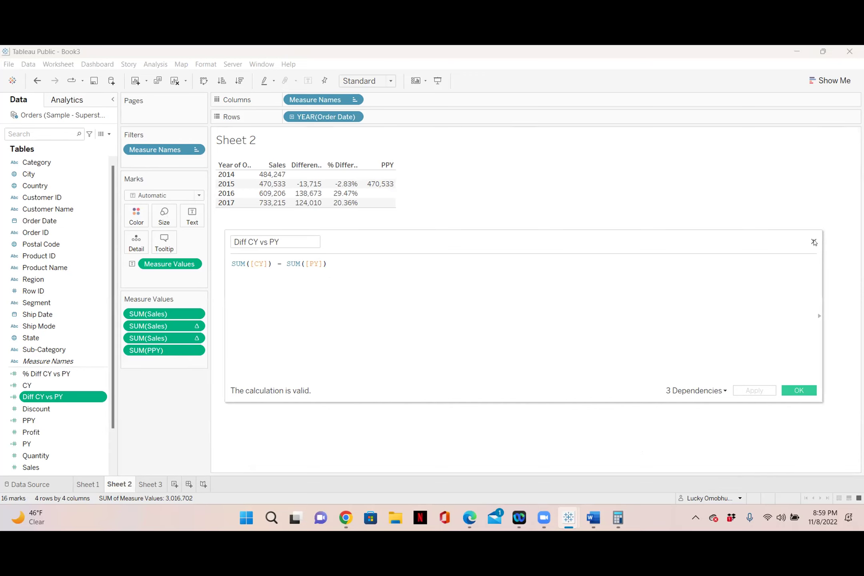
click(812, 243)
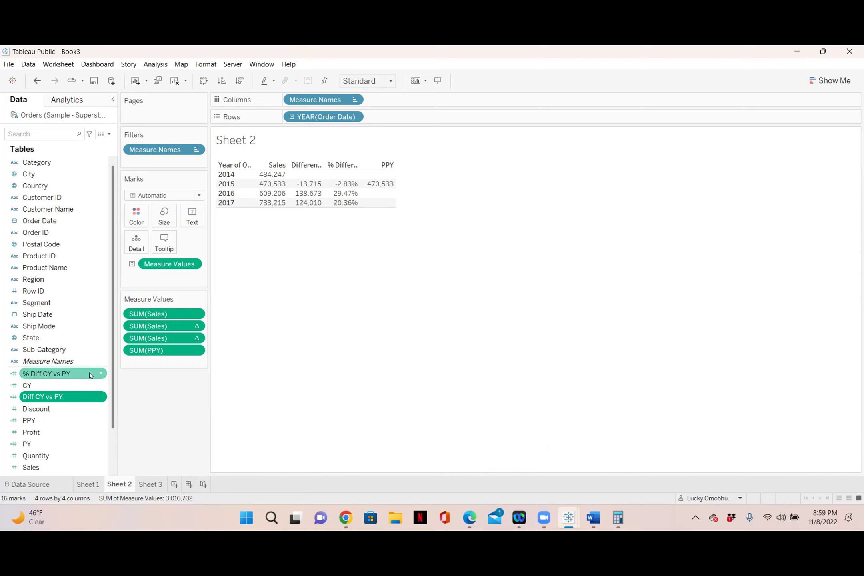
- Open the % Diff CY vs PY calculation and examine how it divides the difference by PY
click(100, 373)
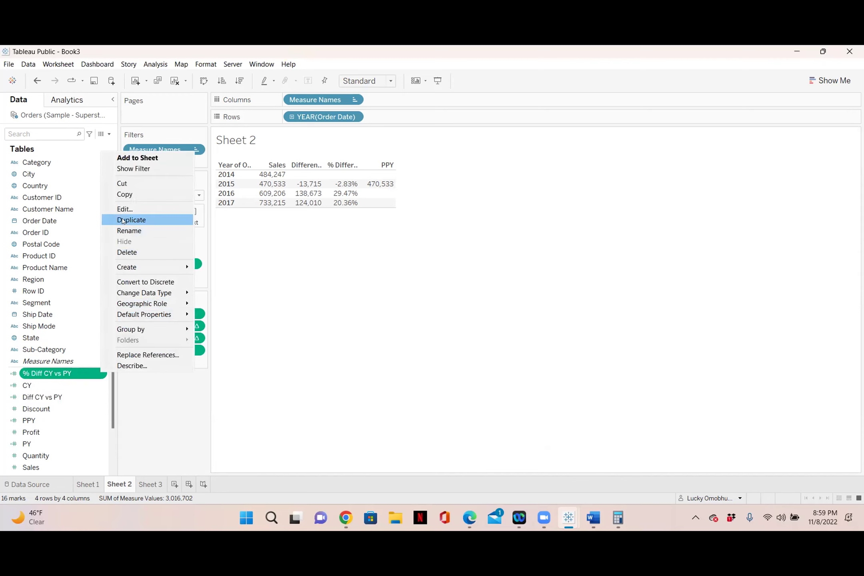
click(125, 210)
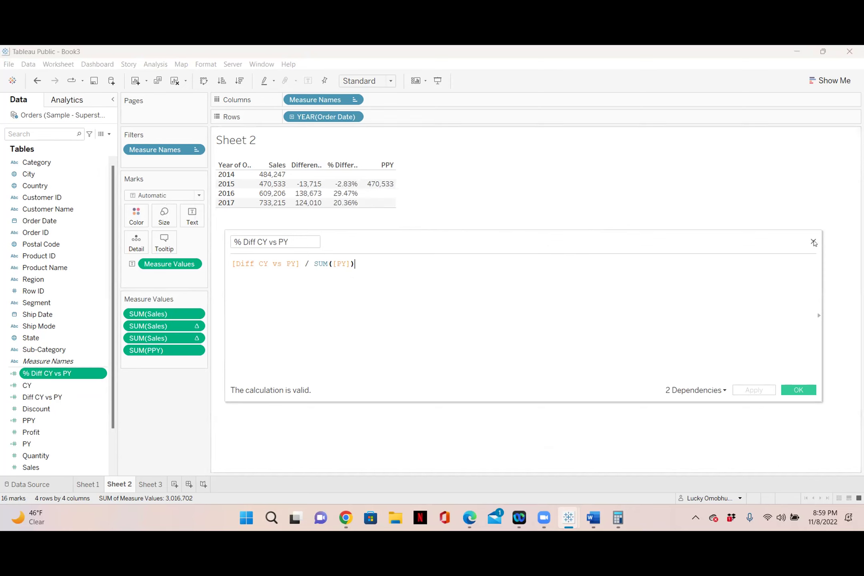
click(814, 242)
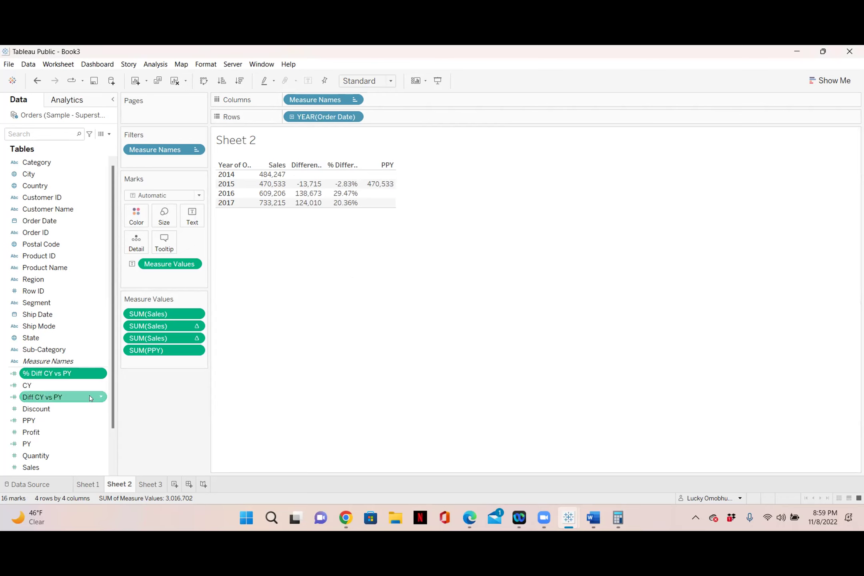
click(100, 374)
click(140, 211)
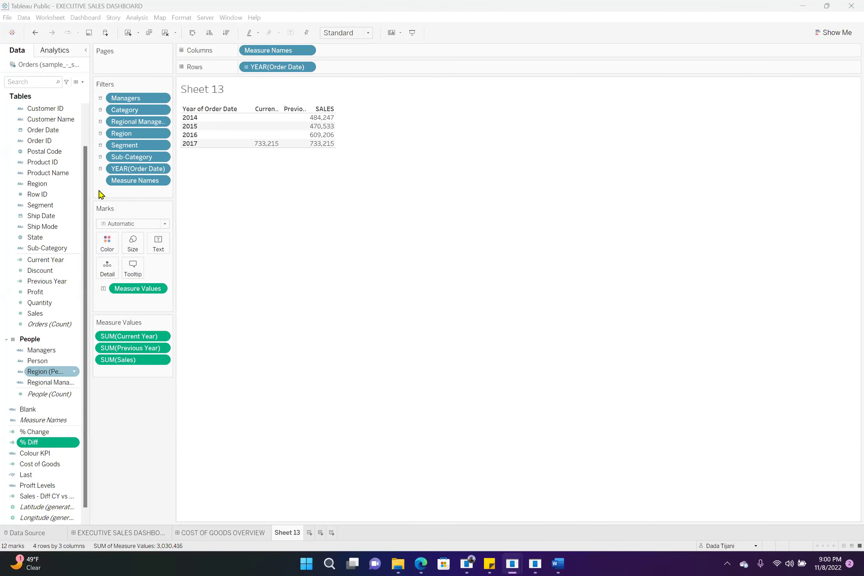
- In the EXECUTIVE SALES DASHBOARD workbook, search the fields for "diff" and review the Sales - Diff CY vs PY formula
click(41, 79)
text(d)
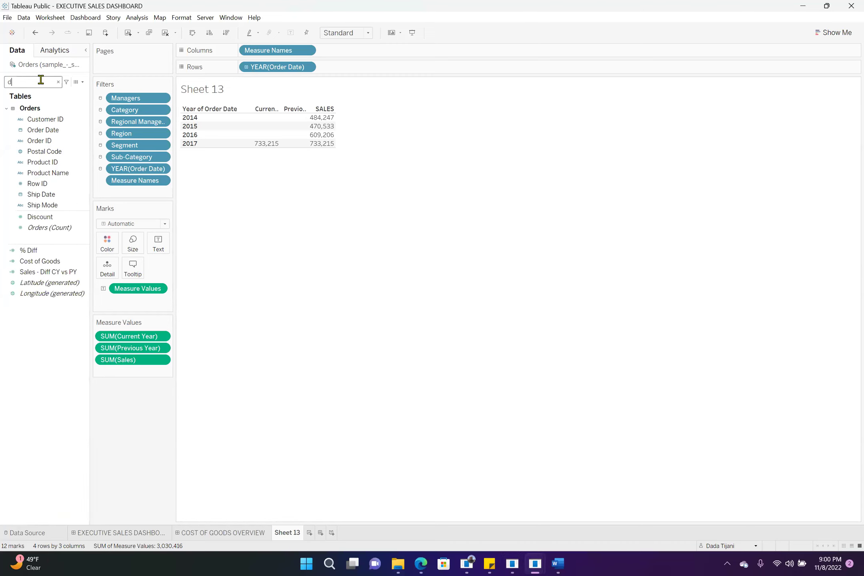
text(iff)
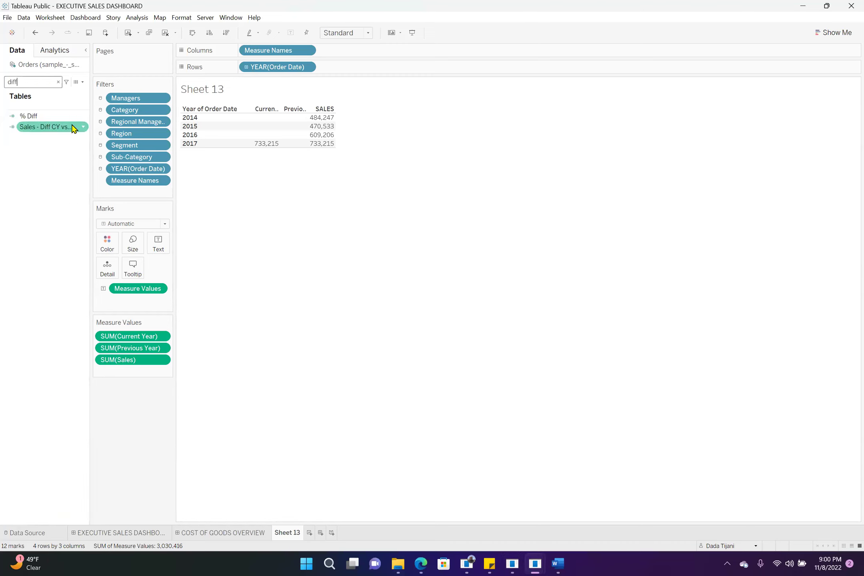
click(80, 127)
click(82, 128)
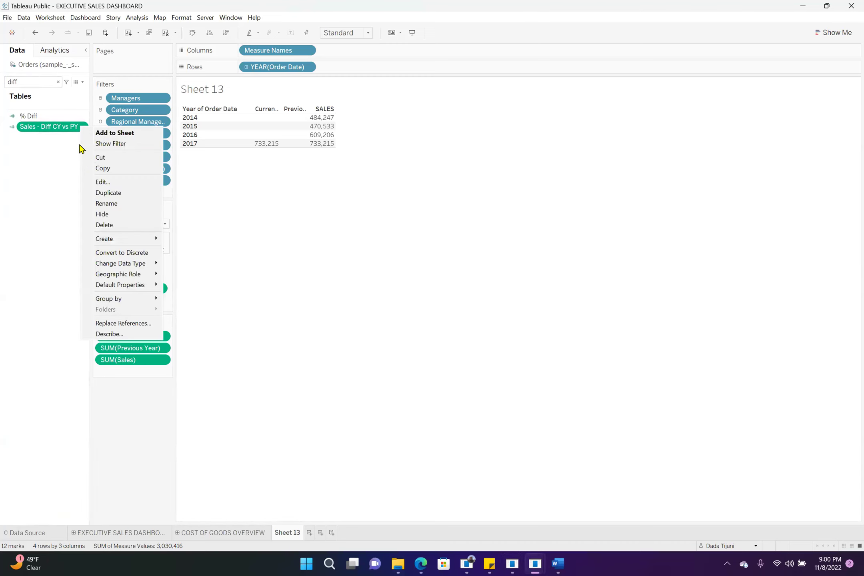
click(100, 179)
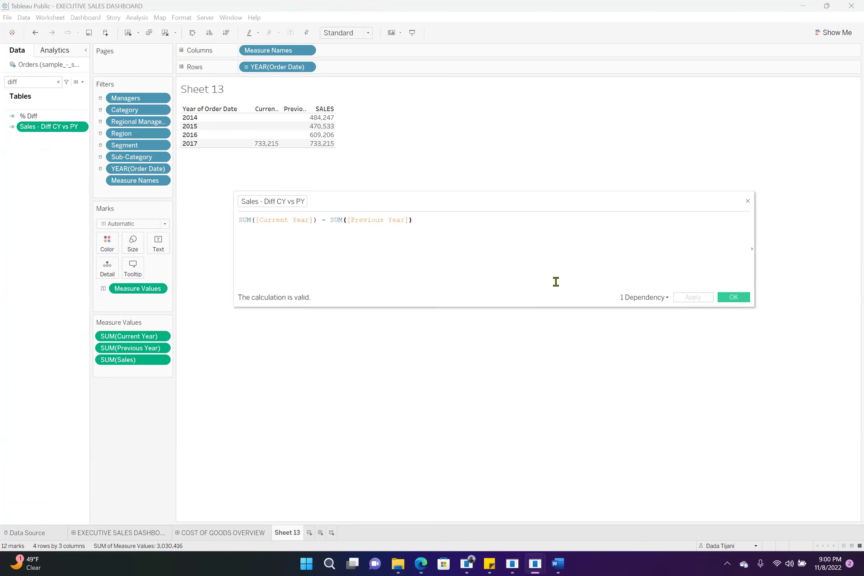
click(731, 300)
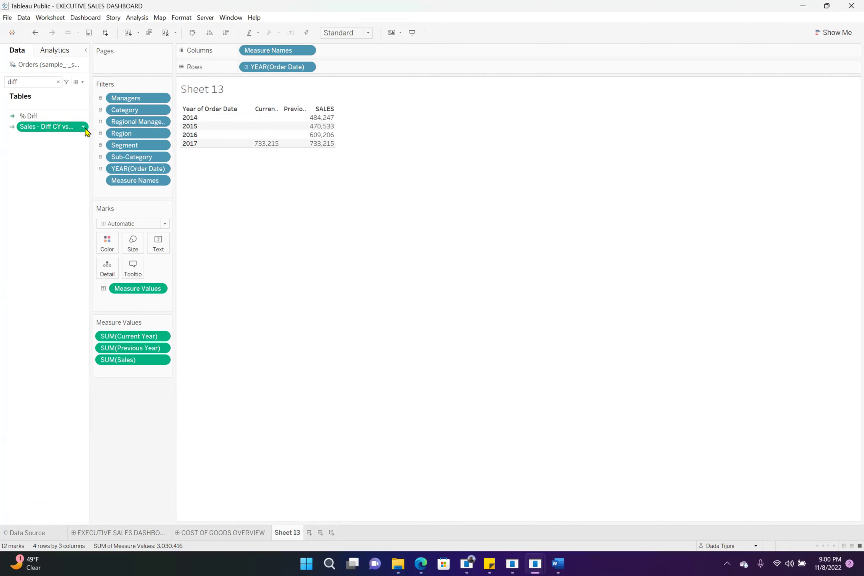
- Search the fields for "prev" and open the Previous Year calculation for editing
click(58, 81)
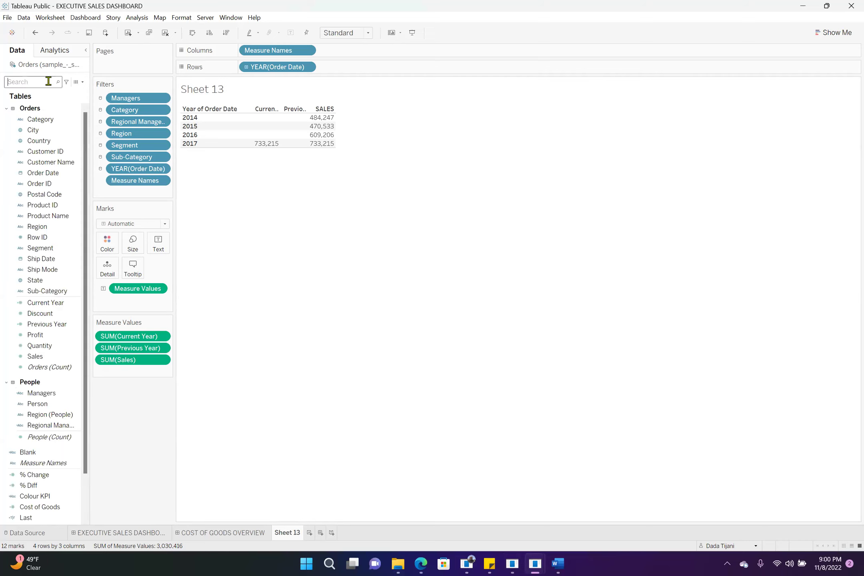
text(prev)
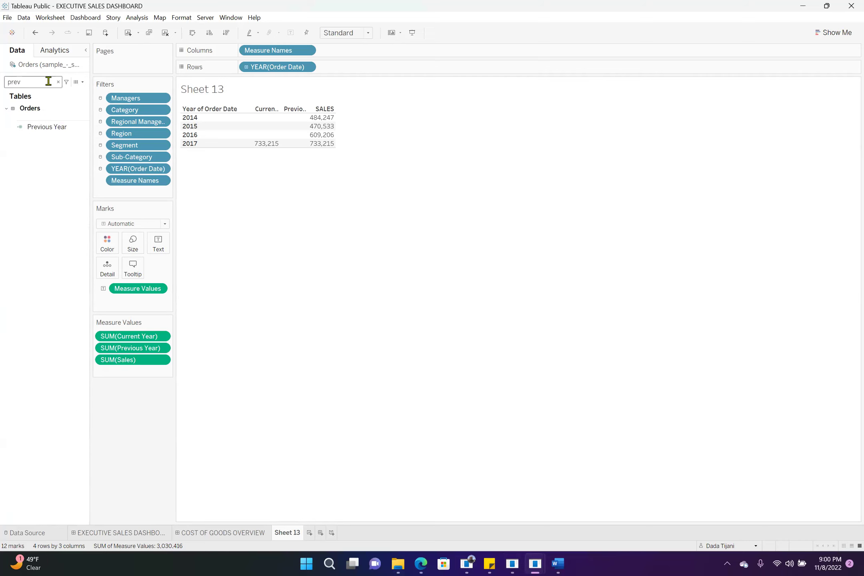
click(82, 130)
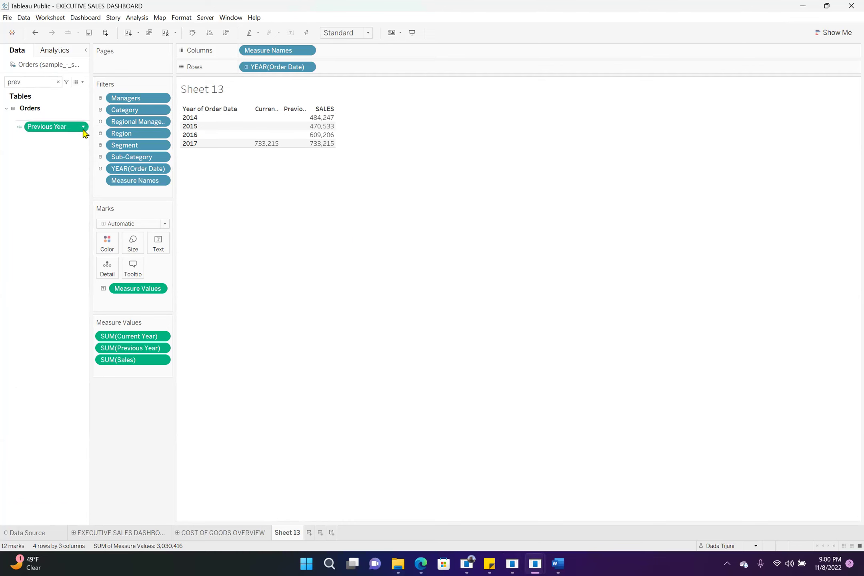
click(83, 130)
click(113, 186)
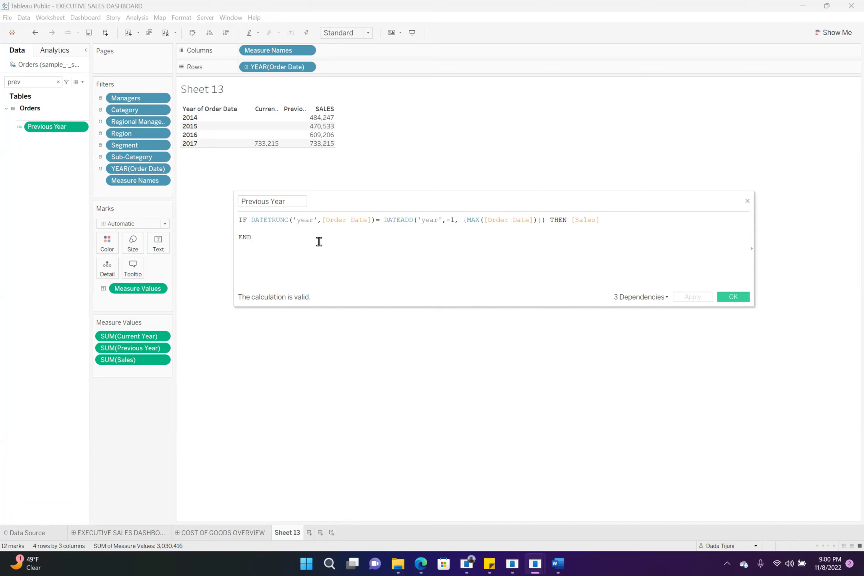
- Below END in the Previous Year formula, add the comment //SUM(IF DATETRUNC('year', [Month]) = DATEADD('year',-1, DATETRUNC('year',{MAX([Month])})) THEN [LODsales] END)
key(Return)
key(Return)
text(SUM(IF DATETRUNC('year', [Month]) = DATEADD('year',-1, DATETRUNC('year',{MAX([Month])})) THEN [LODsales] END))
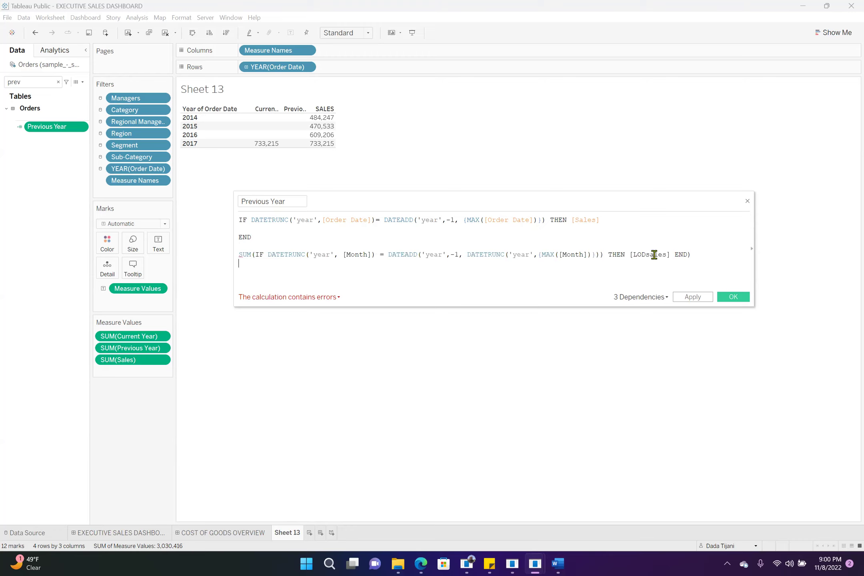
click(240, 256)
text(//)
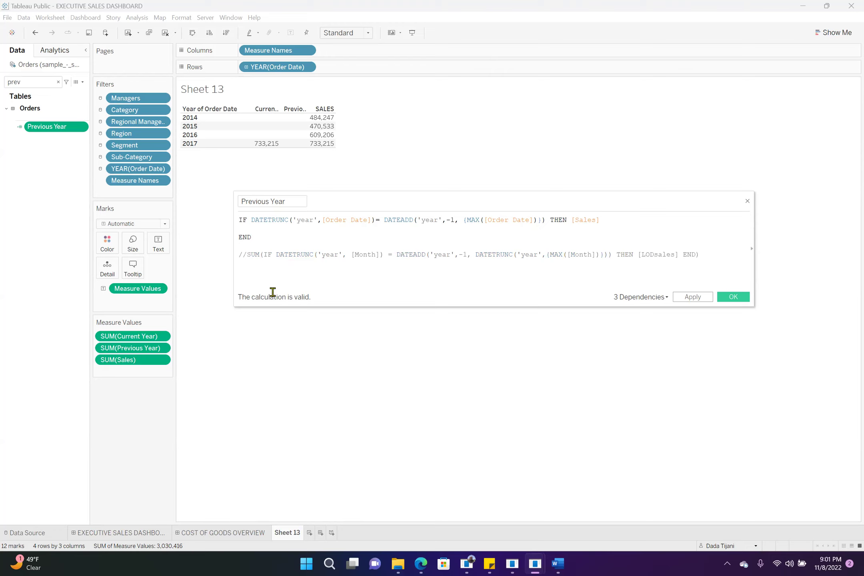
click(253, 220)
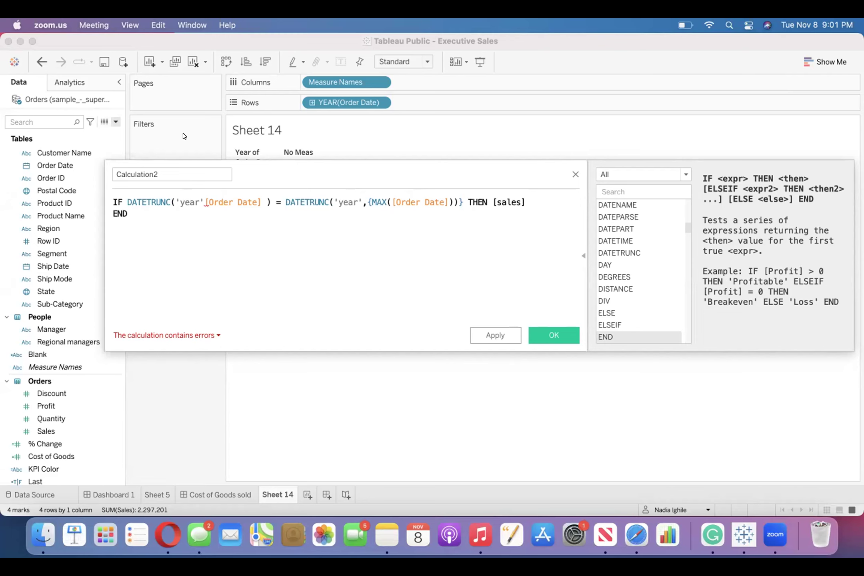
- In the Executive Sales workbook's open Calculation2, shorten the name to "Calcu" and clear the entire formula
click(175, 174)
key(BackSpace)
key(BackSpace)
key(BackSpace)
key(BackSpace)
key(BackSpace)
key(BackSpace)
key(BackSpace)
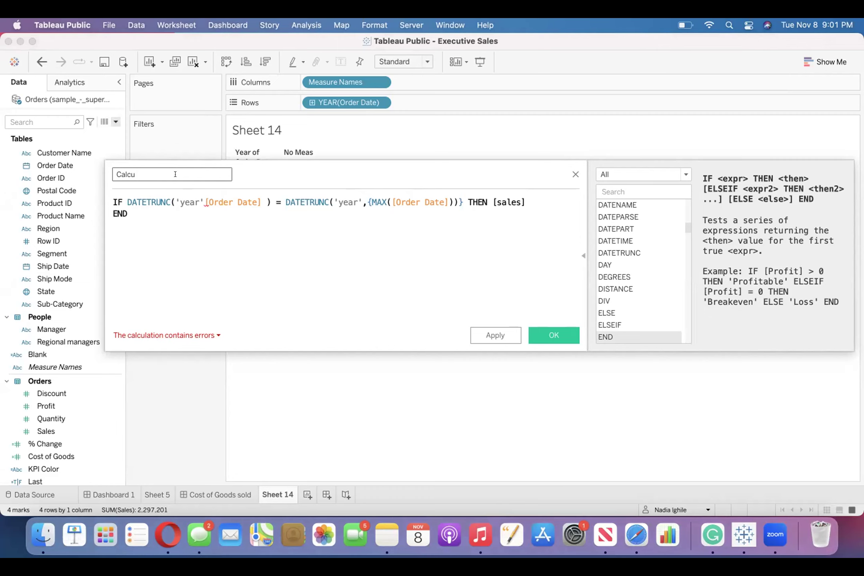
click(112, 204)
key(super+a)
key(BackSpace)
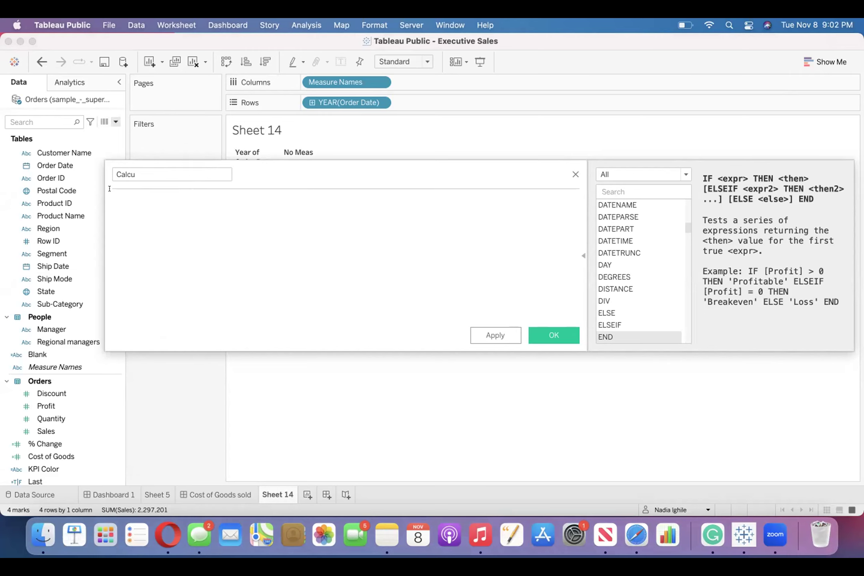
- Switch to Notes, delete the "Pirio year" heading from the note, and select the SUM(IF DATETRUNC…) prior-year formula
click(762, 531)
click(691, 401)
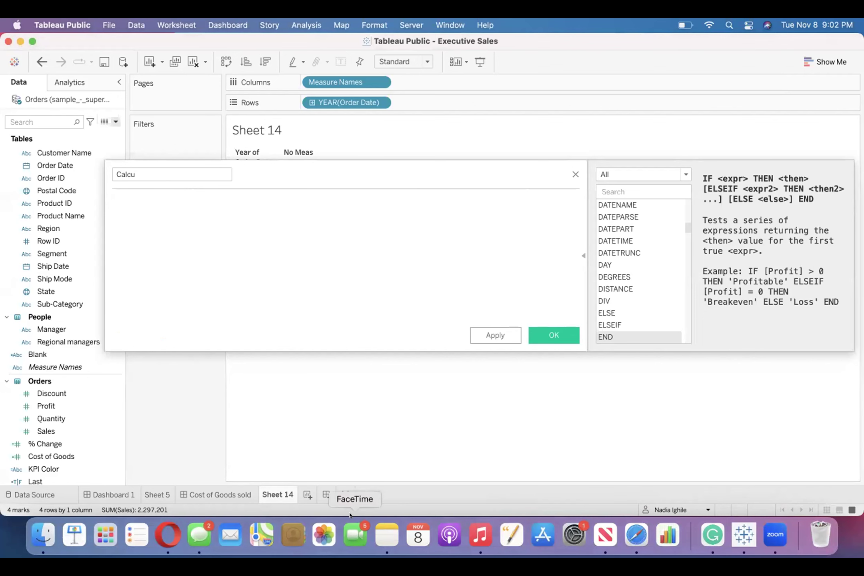
click(386, 534)
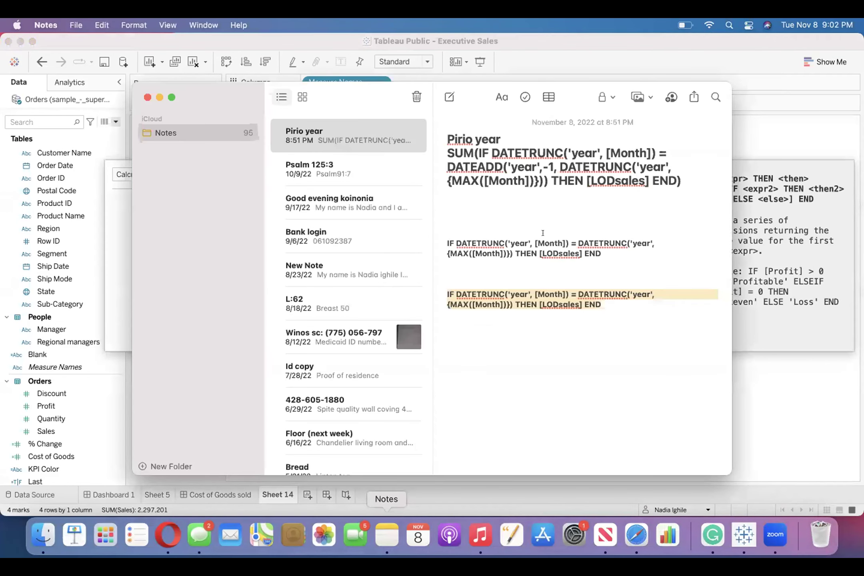
click(511, 208)
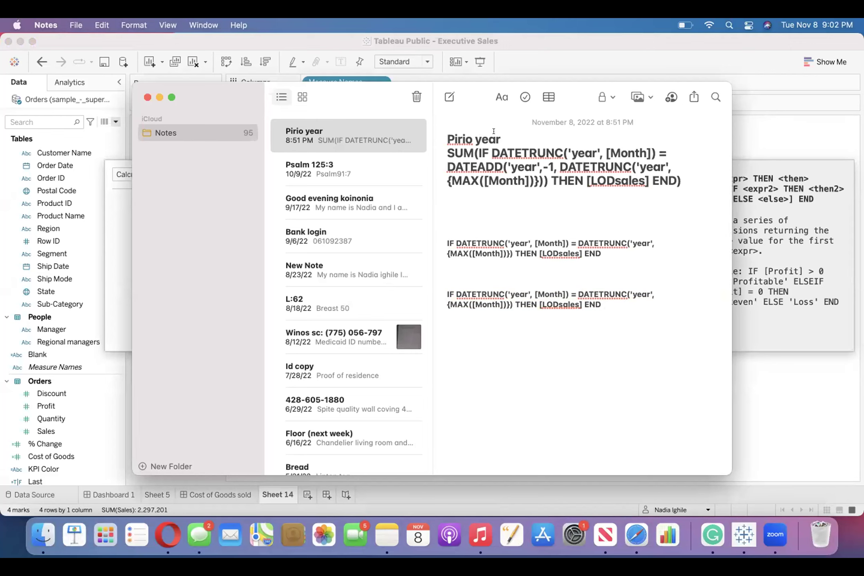
drag(500, 139, 445, 130)
key(BackSpace)
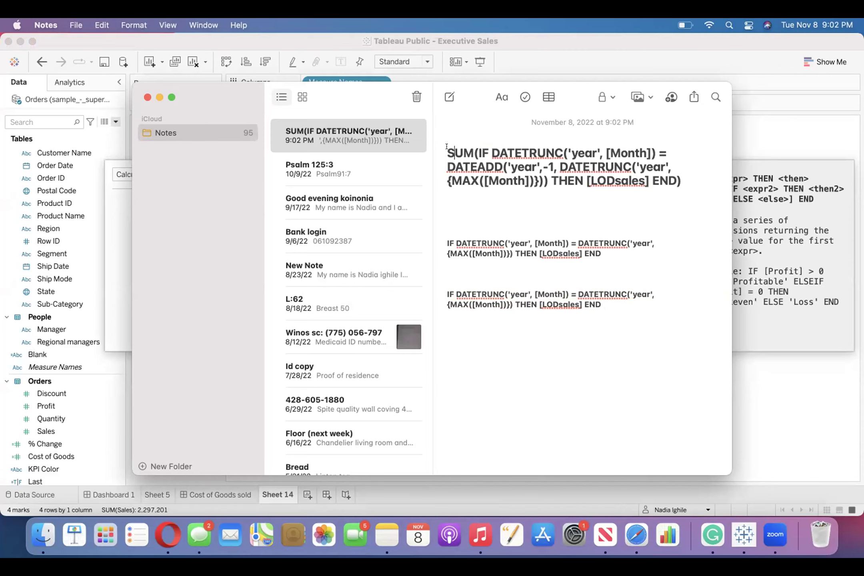
drag(446, 147, 637, 187)
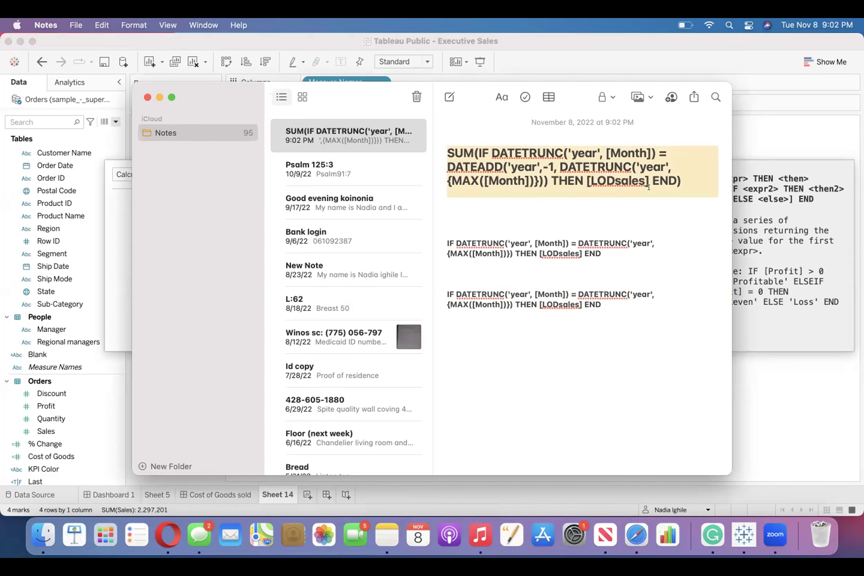
- Copy the selected SUM(IF DATETRUNC … DATEADD) formula from the note, switch to Tableau Public, and paste it into the calculated field
key(super+c)
click(117, 251)
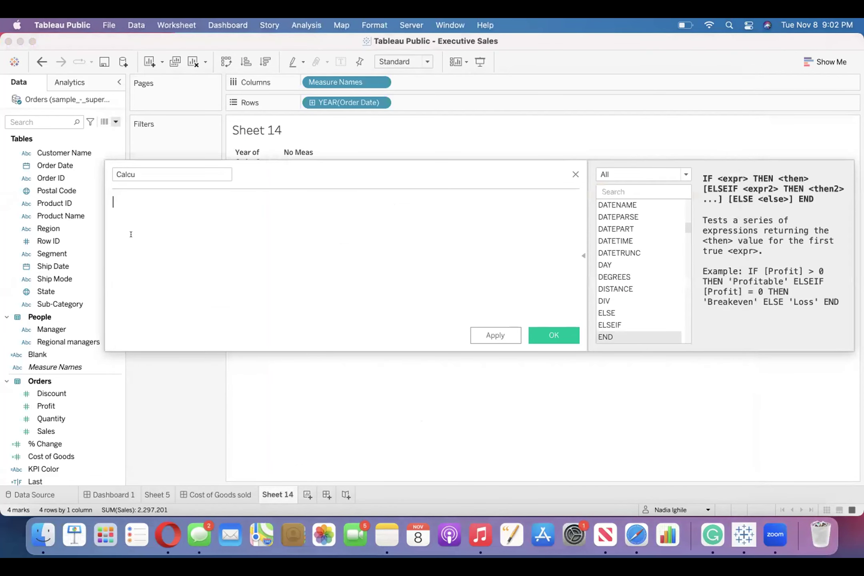
key(super+v)
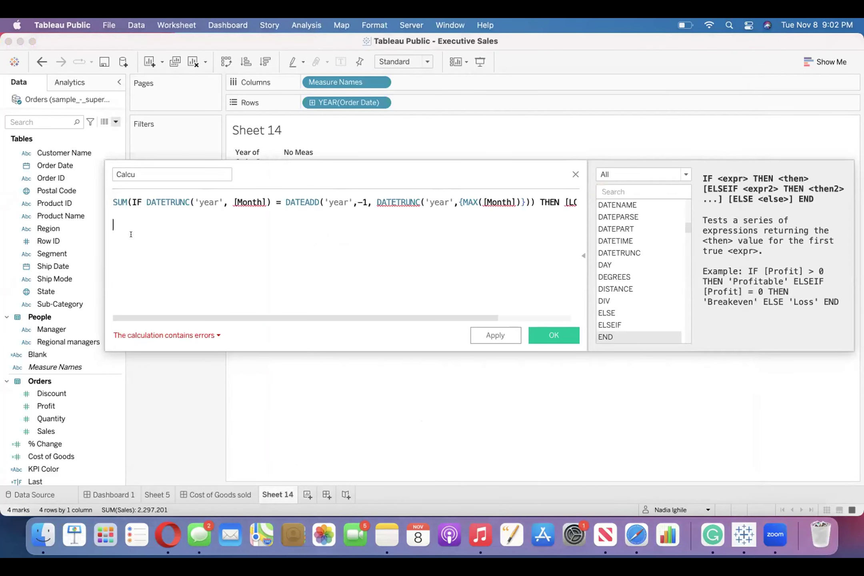
- Name the calculated field PY
click(136, 169)
key(BackSpace)
key(BackSpace)
key(BackSpace)
key(BackSpace)
key(BackSpace)
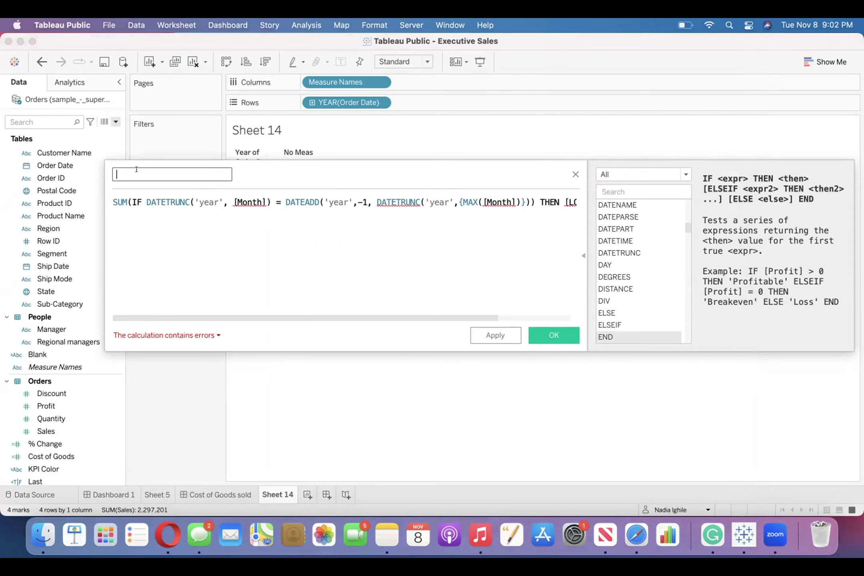
text(PY)
- Replace the Month field with Order Date in the first DATETRUNC of the PY formula
click(185, 216)
click(263, 197)
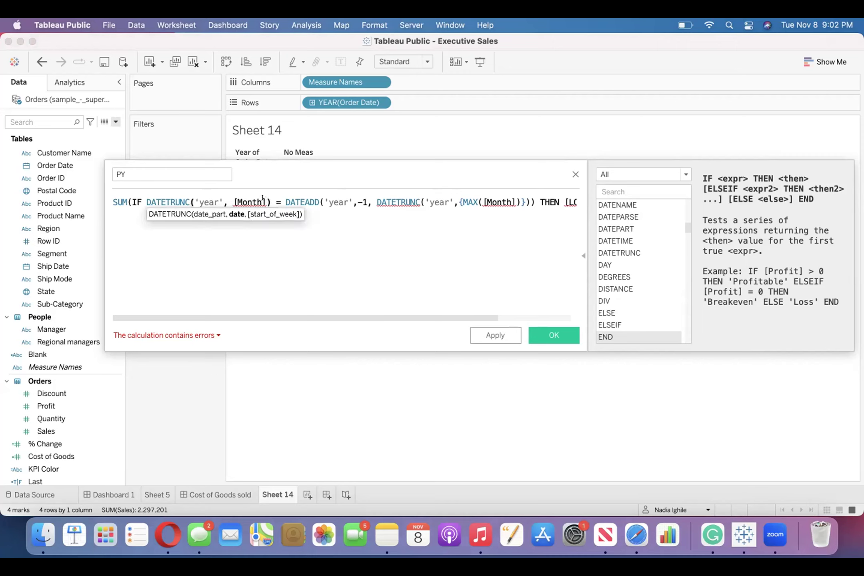
key(BackSpace)
key(BackSpace)
key(BackSpace)
key(BackSpace)
key(BackSpace)
key(BackSpace)
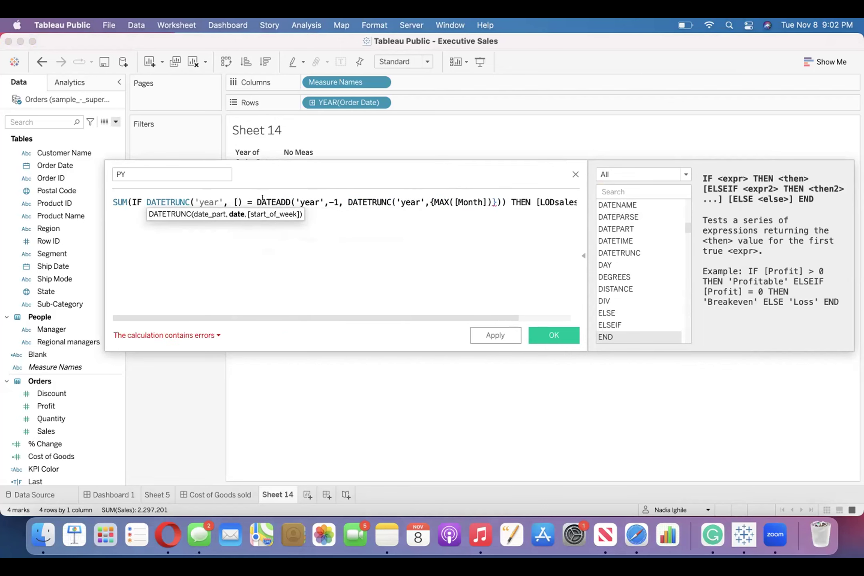
text(or)
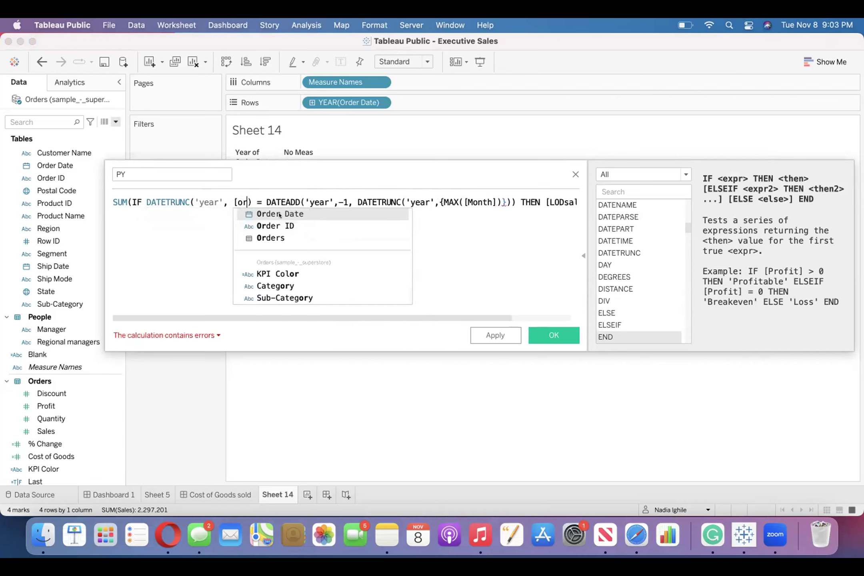
click(280, 214)
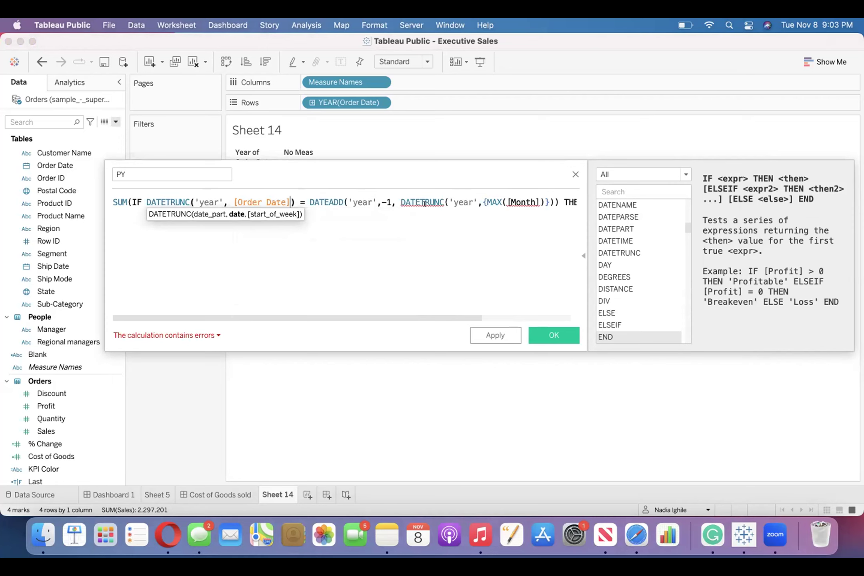
- Replace the Month field inside MAX with Order Date in the PY formula
click(532, 201)
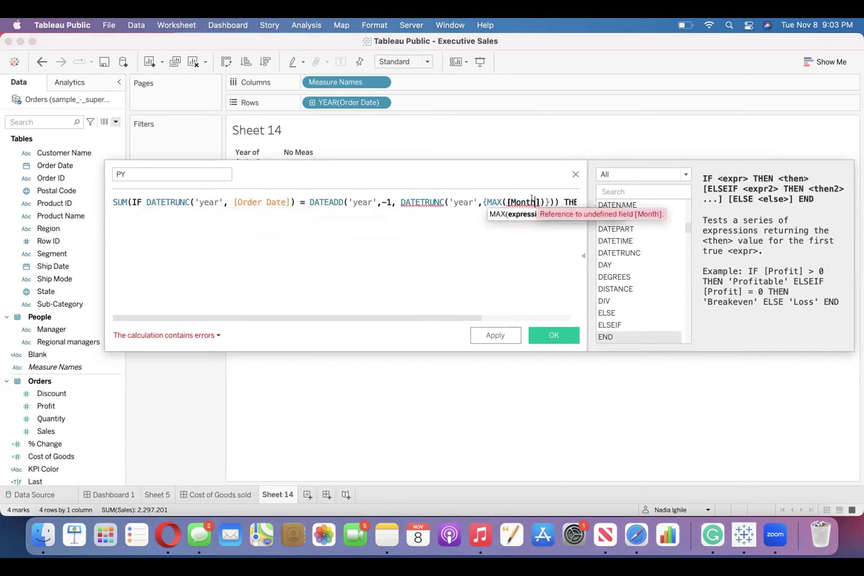
key(BackSpace)
key(BackSpace)
key(BackSpace)
key(BackSpace)
key(BackSpace)
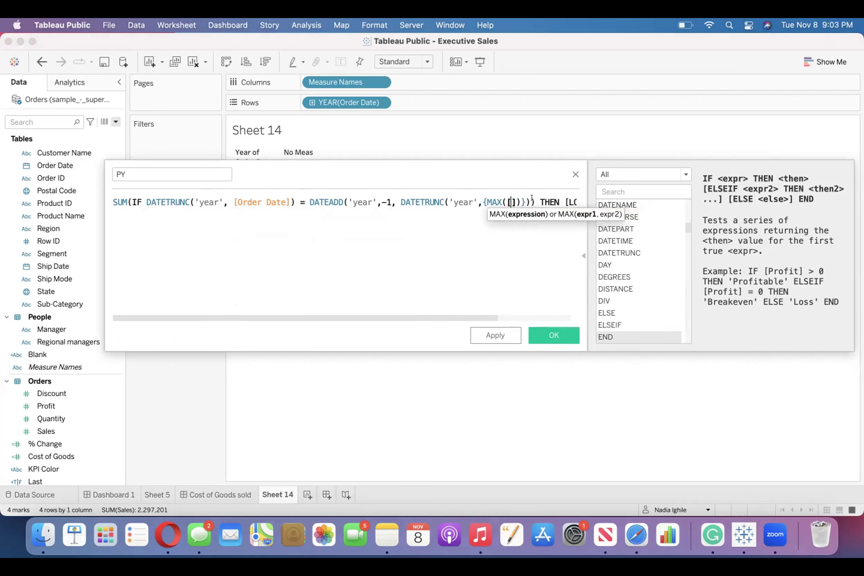
text(or)
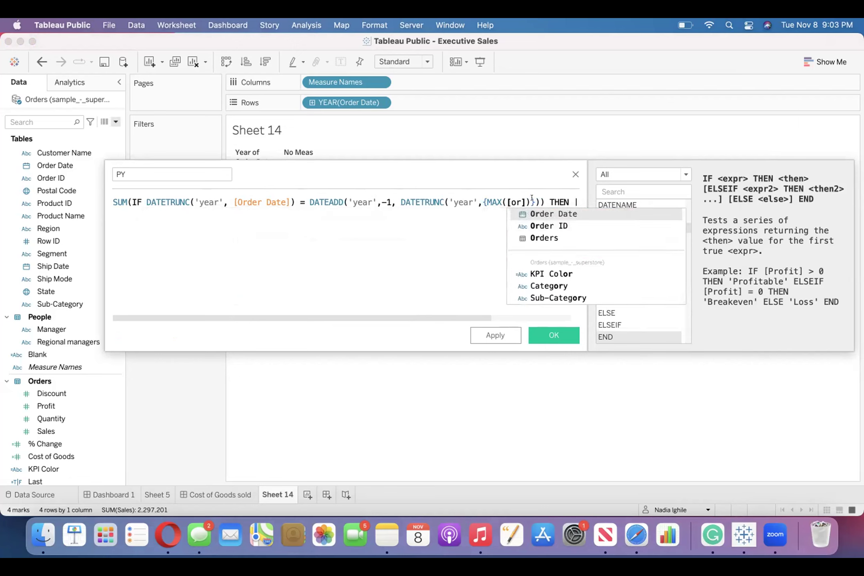
click(515, 215)
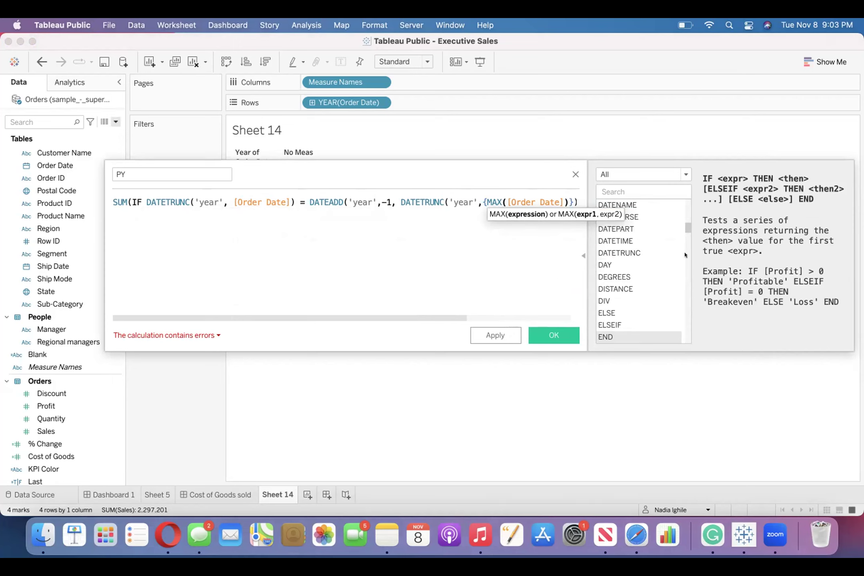
- Replace LODsales with the Sales field in the PY formula's THEN clause, and save the calculated field
click(579, 252)
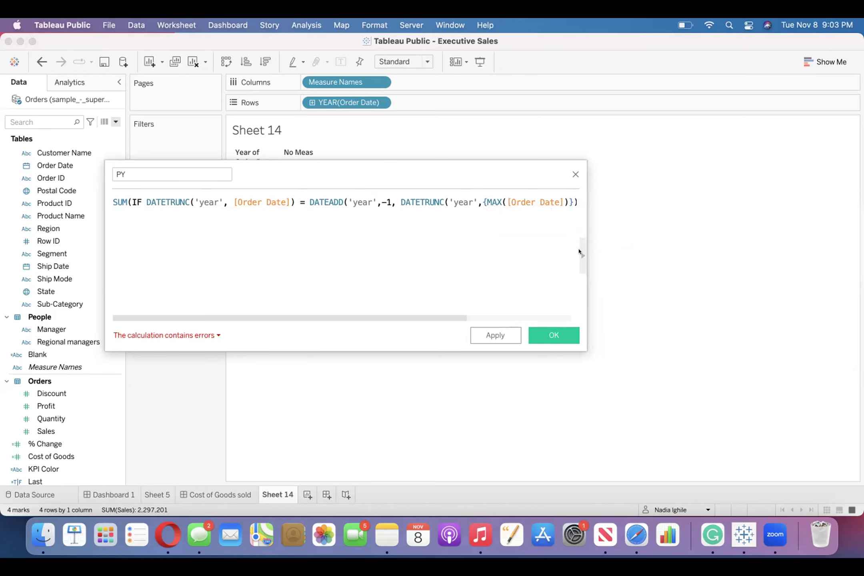
click(580, 254)
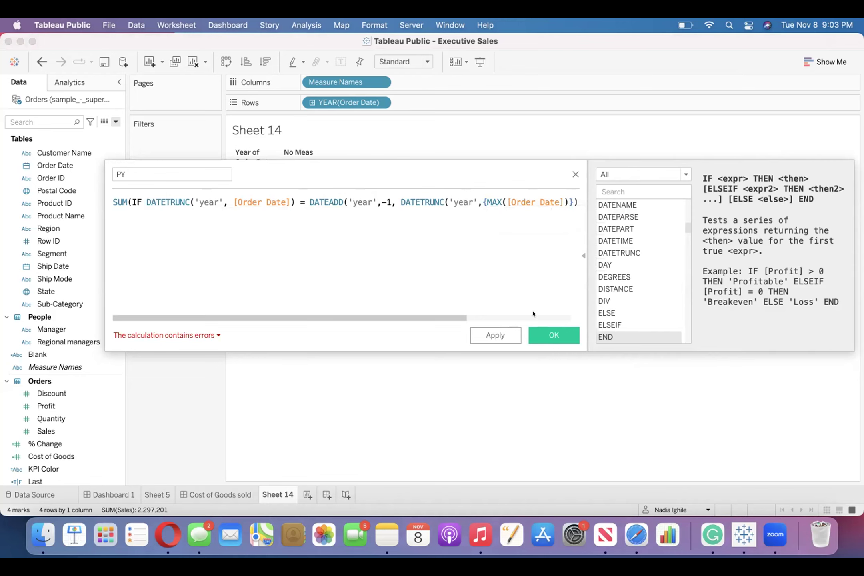
scroll(533, 314, right, 5)
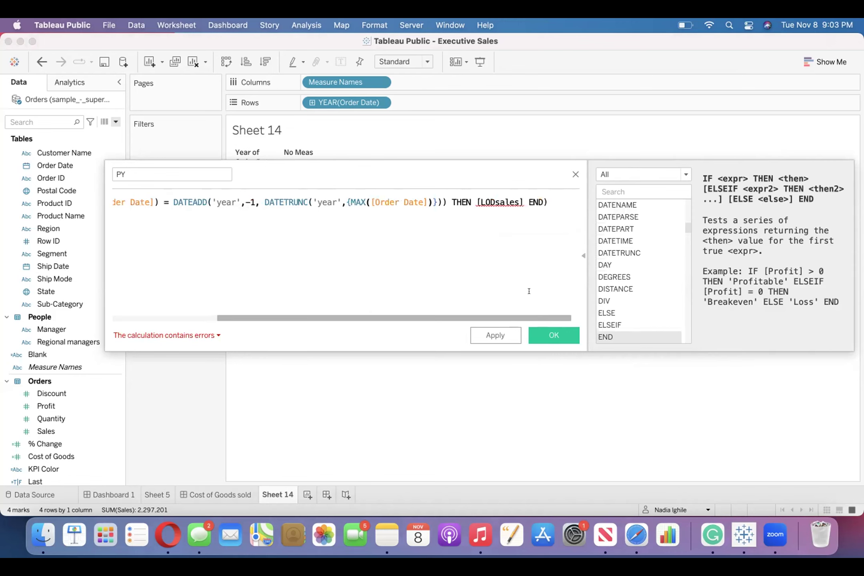
click(514, 200)
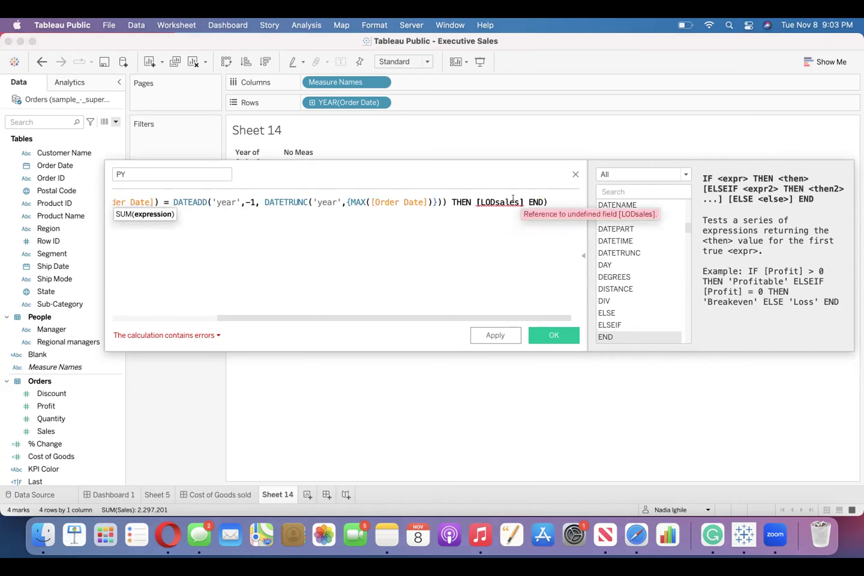
click(497, 197)
click(492, 198)
key(BackSpace)
key(BackSpace)
key(BackSpace)
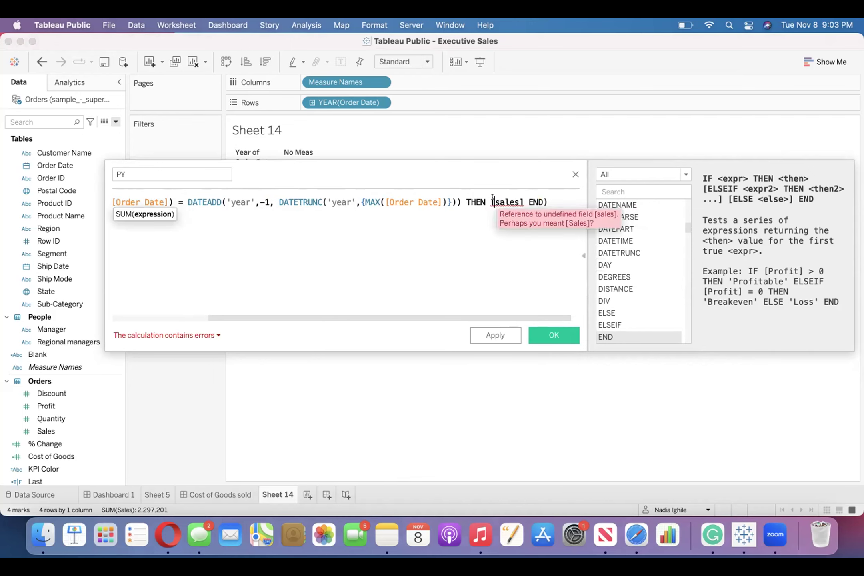
click(514, 197)
key(BackSpace)
key(BackSpace)
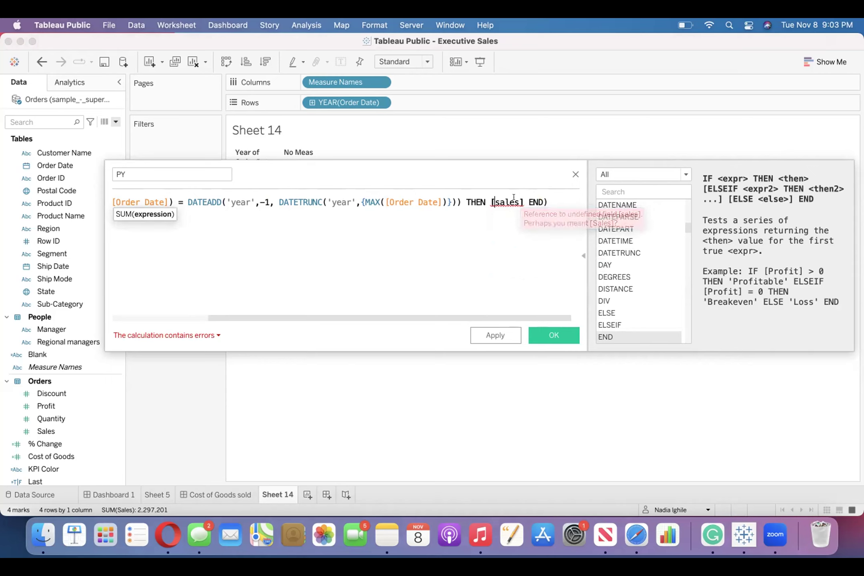
key(BackSpace)
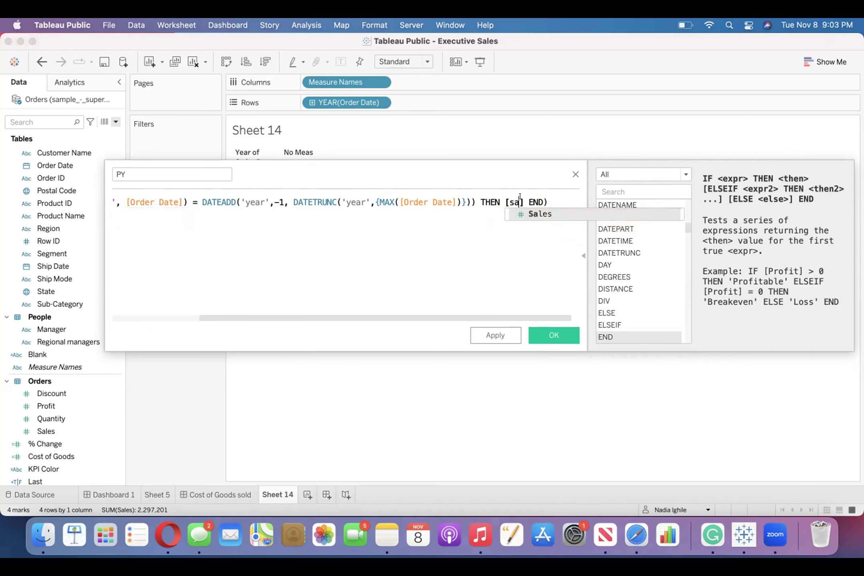
click(520, 214)
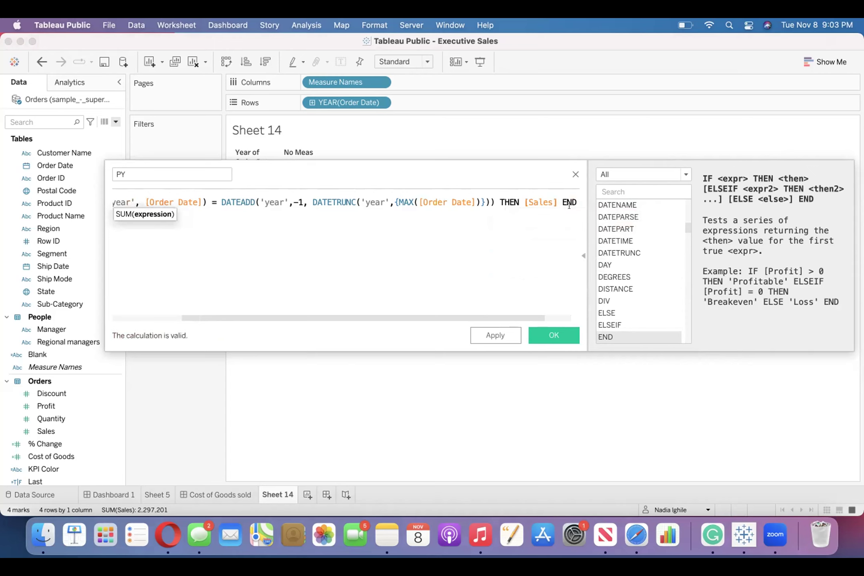
click(502, 333)
click(548, 331)
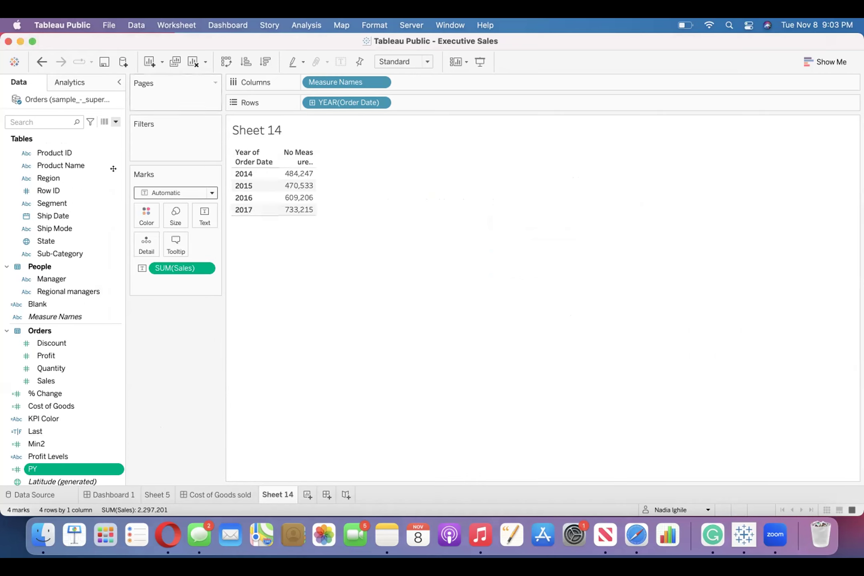
- Start a new calculated field and paste the first smaller formula from Notes: F DATETRUNC('year', [Month]) = DATETRUNC('year',{MAX([Month])}) THEN [LODsales] END
click(116, 122)
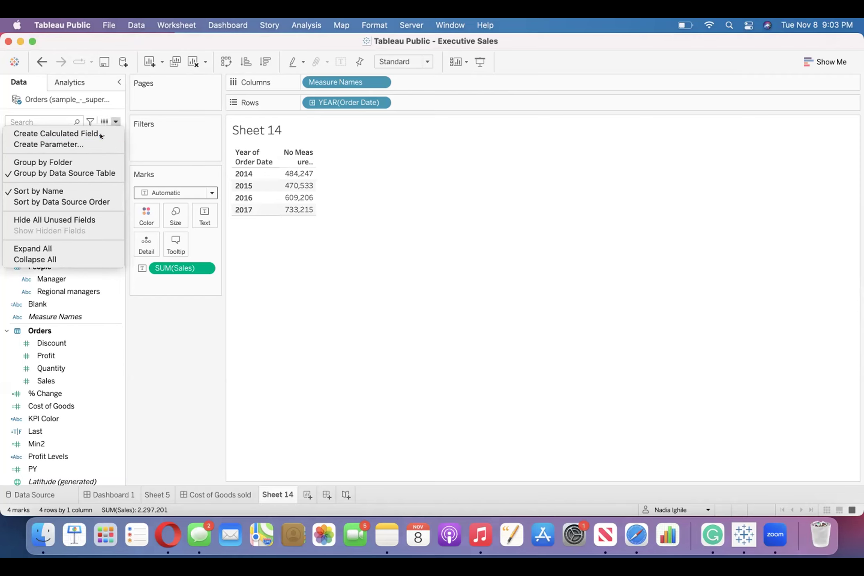
click(100, 135)
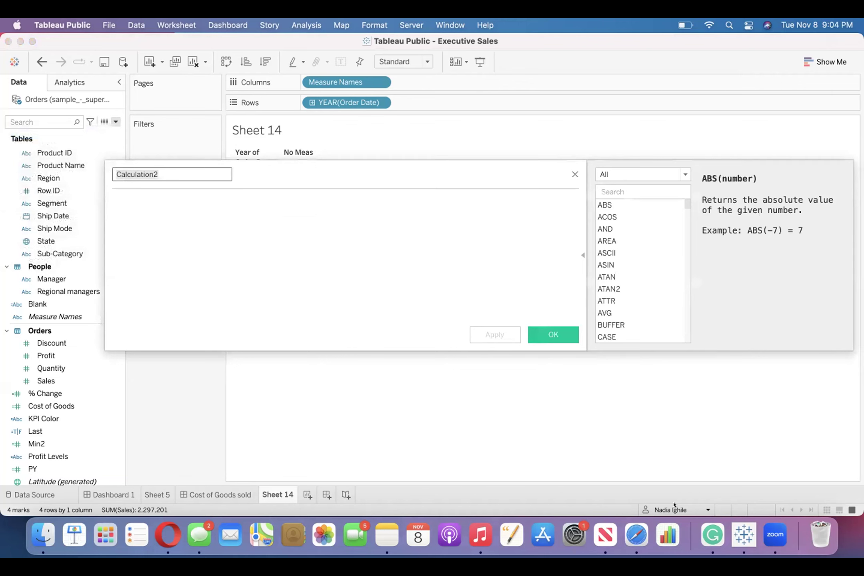
click(387, 535)
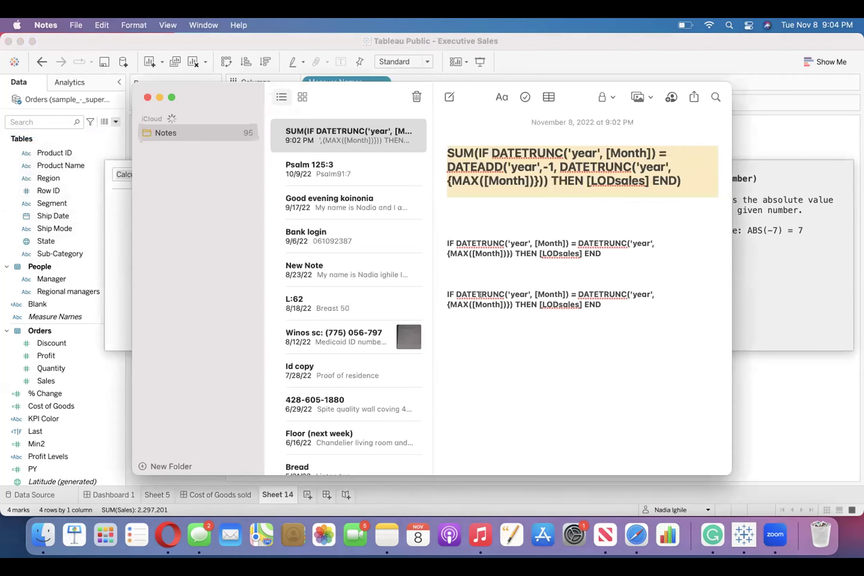
click(494, 263)
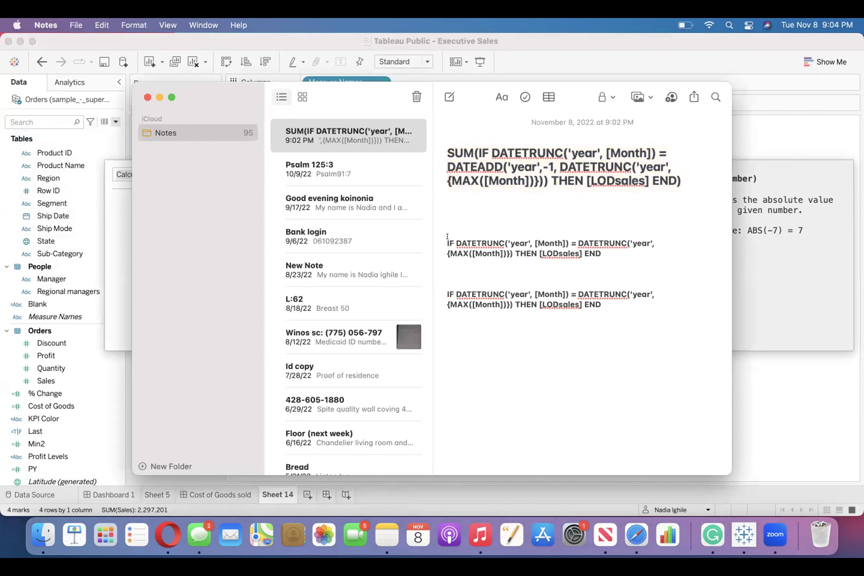
drag(445, 235, 590, 253)
triple_click(618, 243)
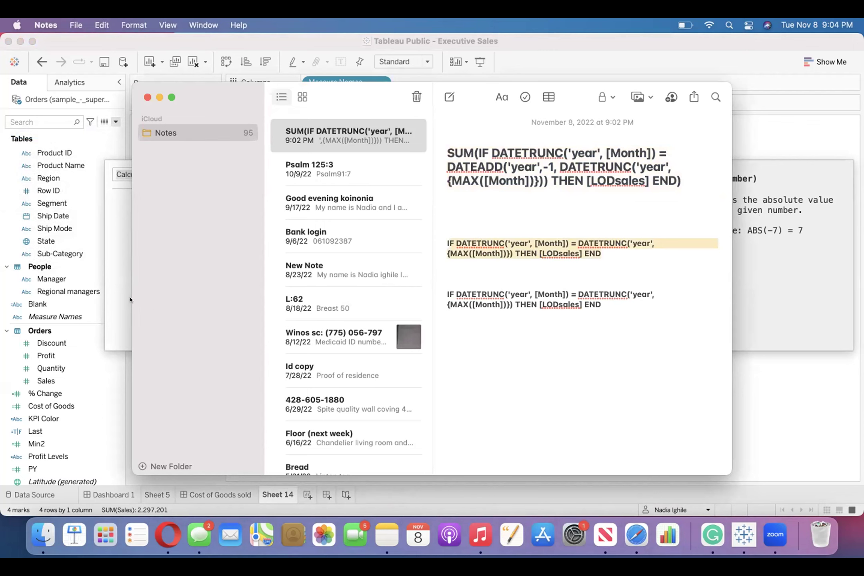
click(117, 293)
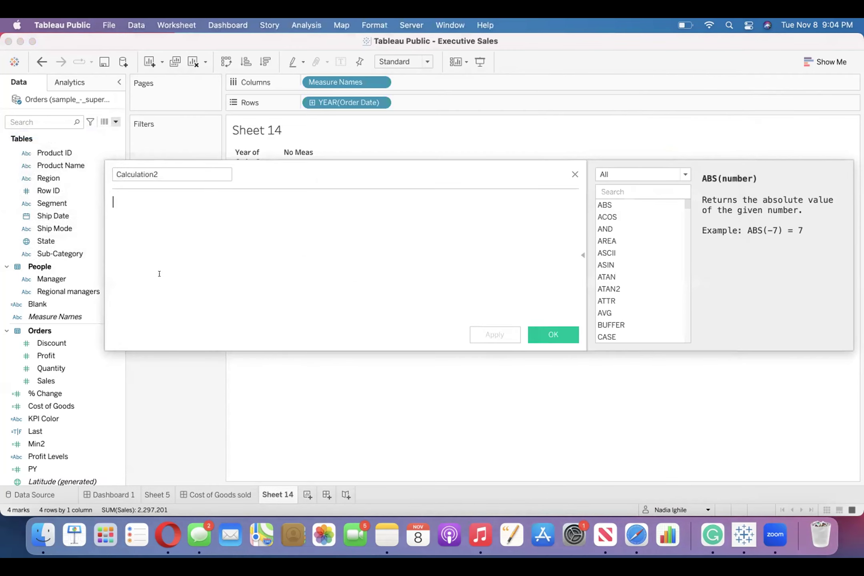
text(F DATETRUNC('year', [Month]) = DATETRUNC('year',{MAX([Month])}) THEN [LODsales] END)
click(158, 175)
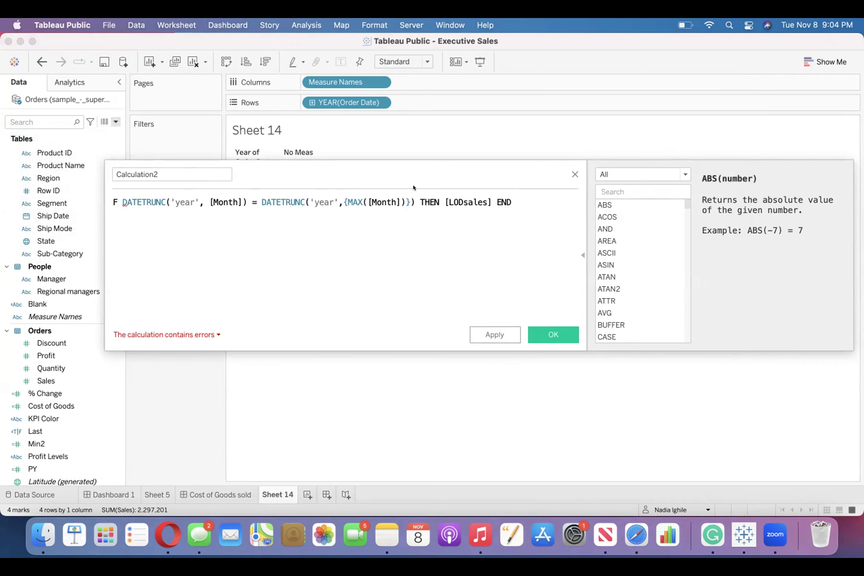
- Replace the Month field with Order Date in the first DATETRUNC of the new formula
click(234, 196)
key(BackSpace)
key(BackSpace)
key(BackSpace)
key(BackSpace)
key(BackSpace)
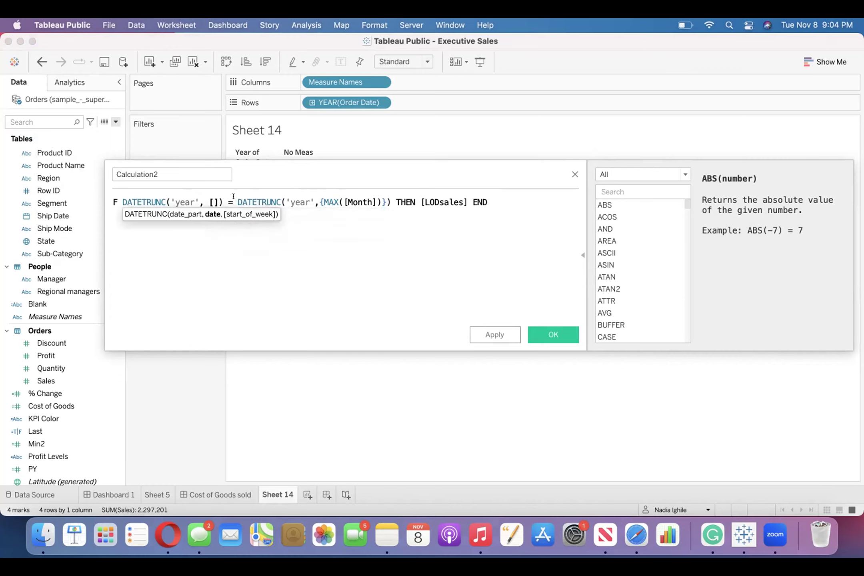
text(or)
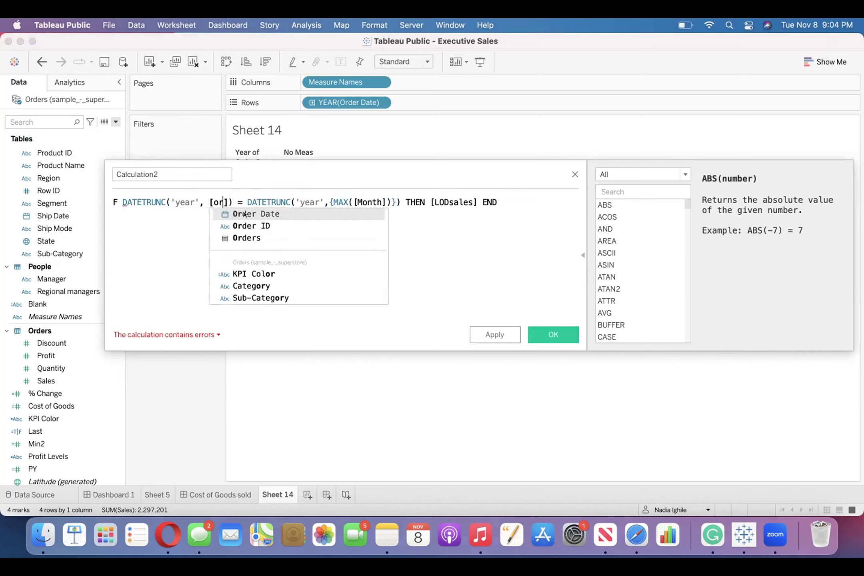
click(244, 214)
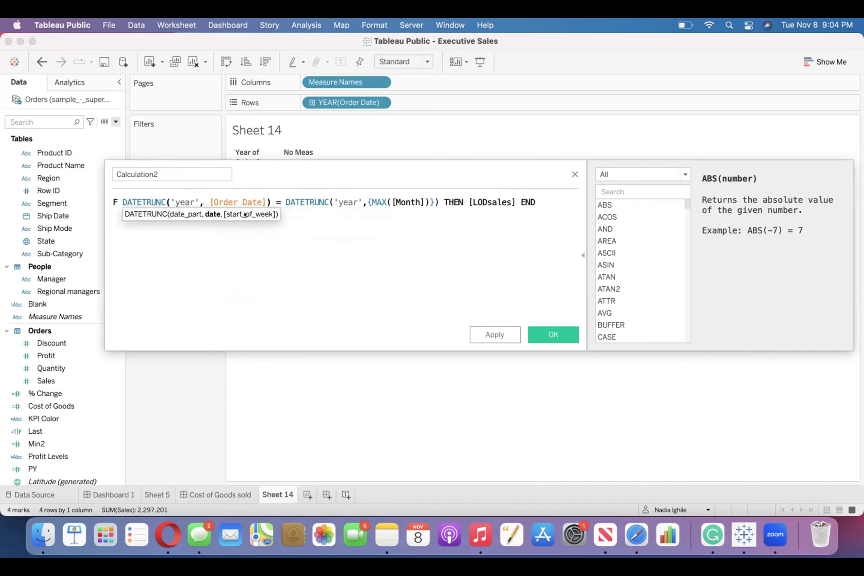
- Replace the Month field inside MAX with Order Date in the new formula
click(417, 199)
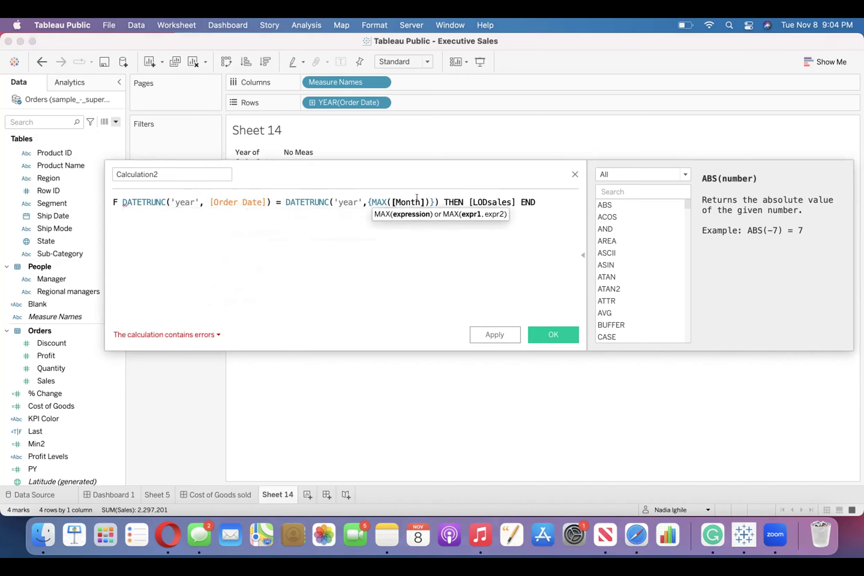
key(BackSpace)
key(BackSpace)
key(BackSpace)
key(BackSpace)
key(BackSpace)
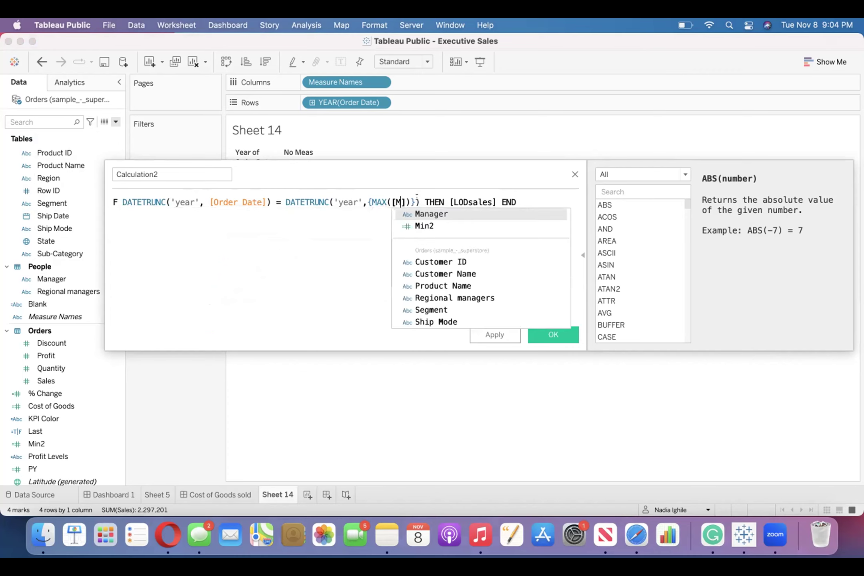
text(o)
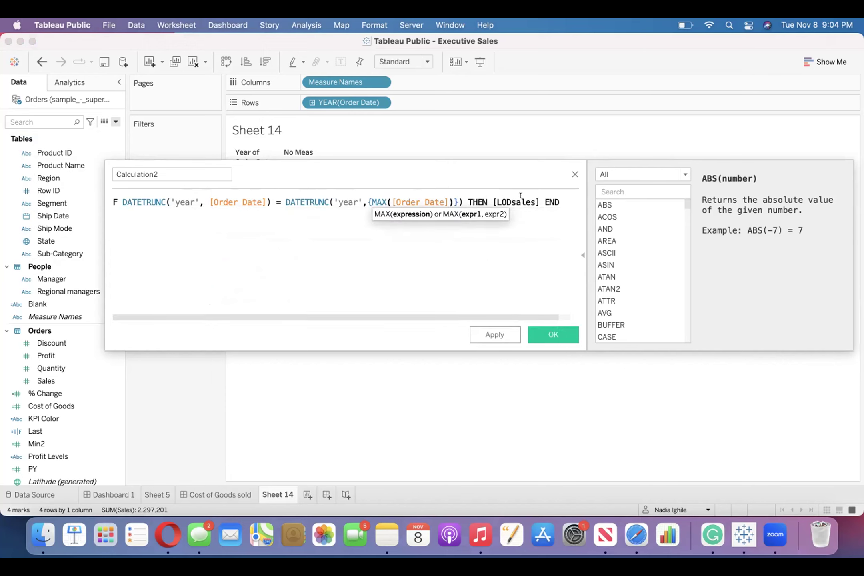
- Replace LODsales with the Sales field in the THEN clause of the new formula
click(533, 199)
key(BackSpace)
key(BackSpace)
key(BackSpace)
key(BackSpace)
key(BackSpace)
key(BackSpace)
key(BackSpace)
key(BackSpace)
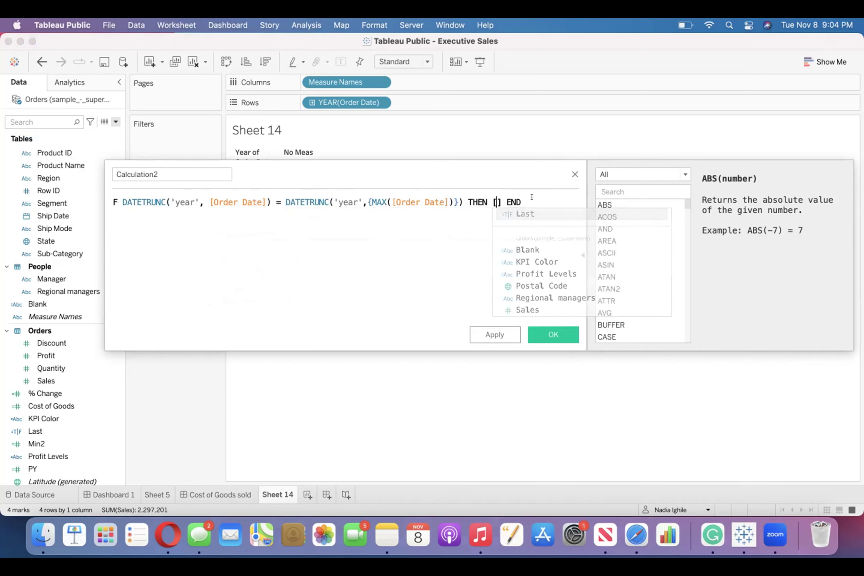
text(sa)
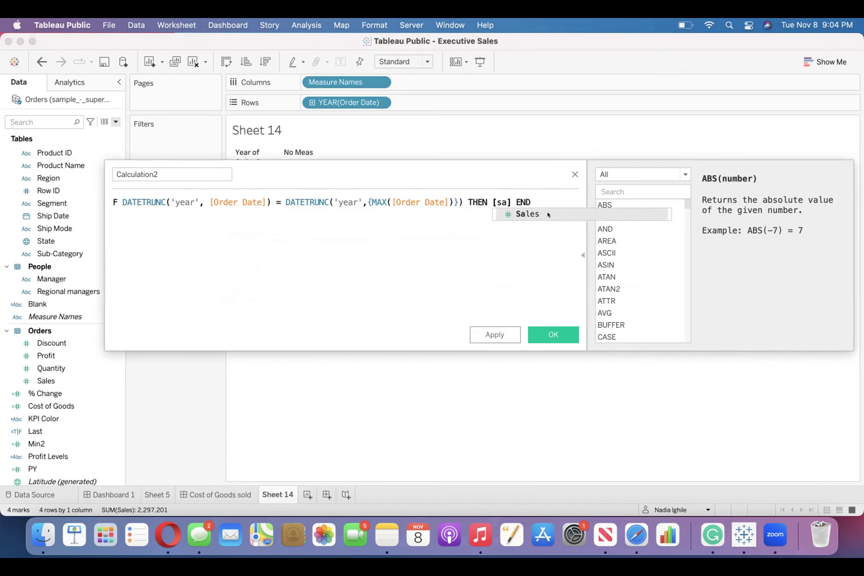
click(542, 214)
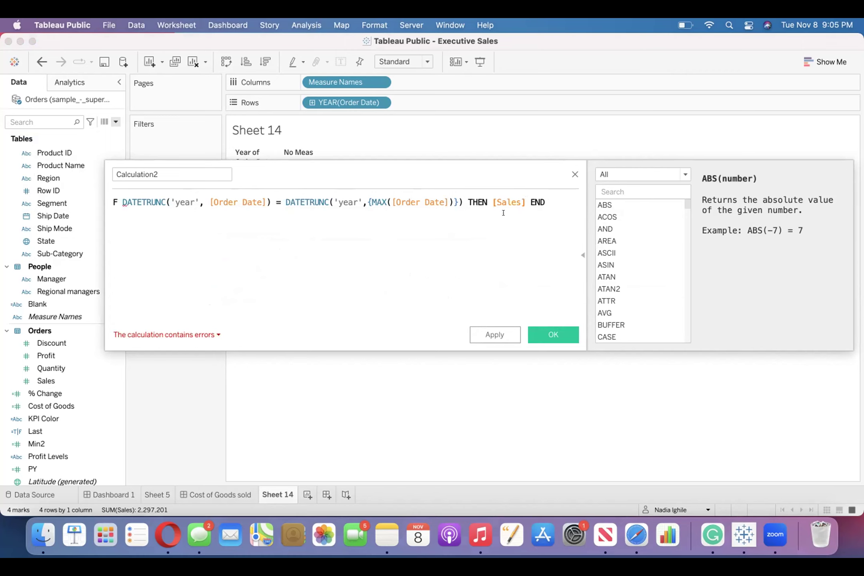
- Try to repair the formula by removing the closing END and replacing the leading F with the IF keyword
click(543, 196)
key(BackSpace)
key(BackSpace)
key(BackSpace)
key(Return)
click(118, 197)
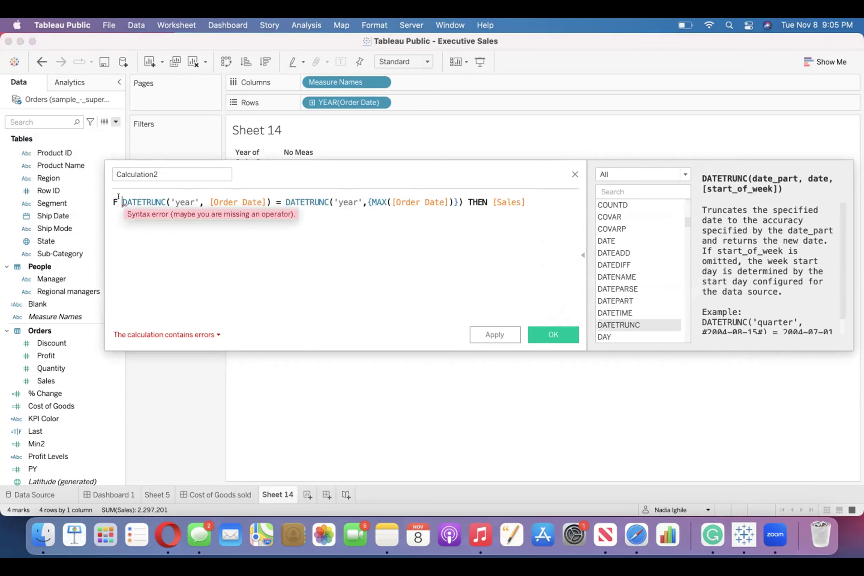
text(F)
key(BackSpace)
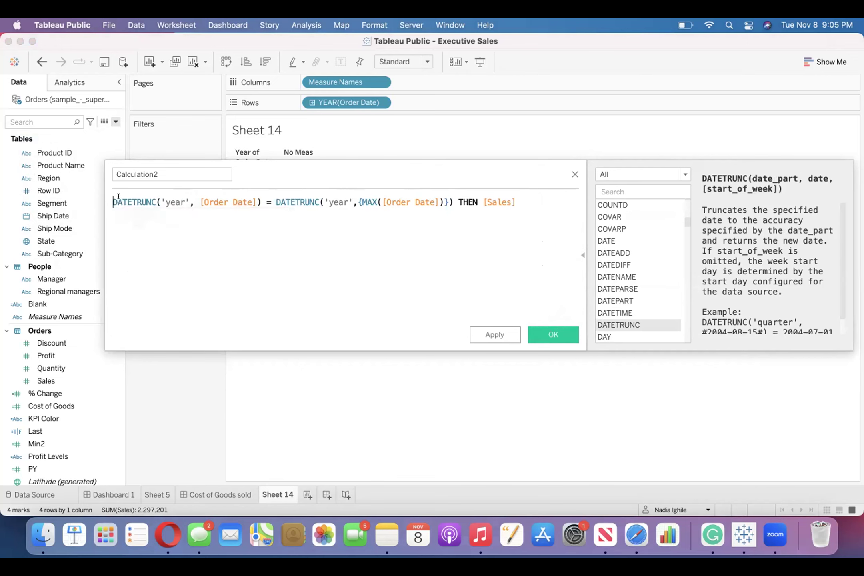
text(i)
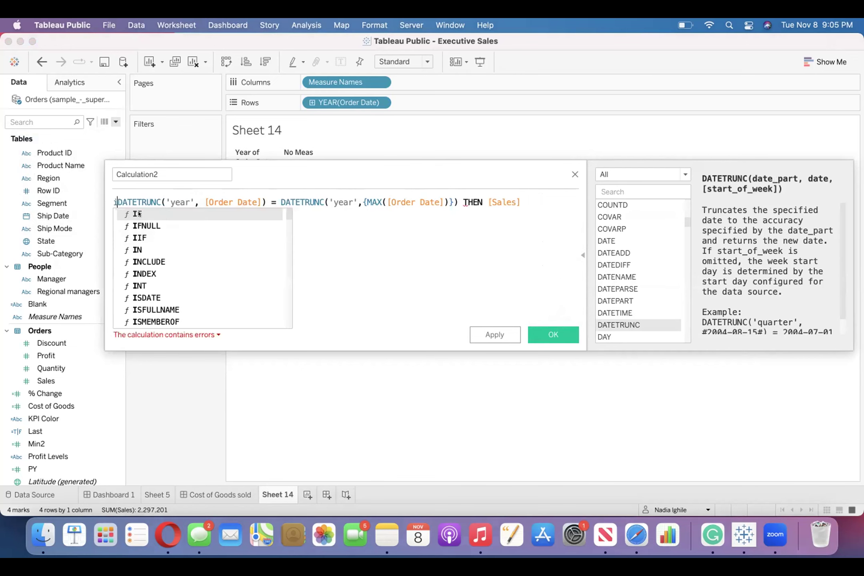
key(Return)
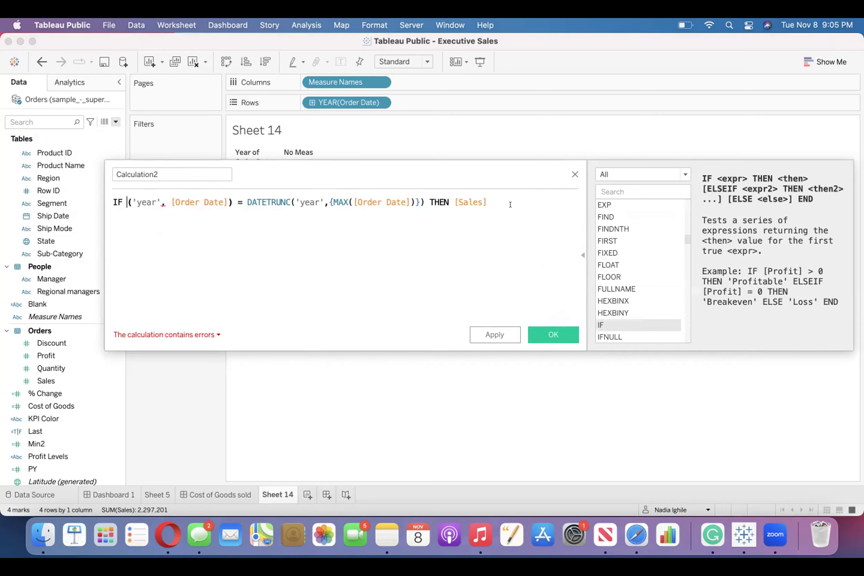
- Clear the whole formula and paste the original again: F DATETRUNC('year', [Month]) = DATETRUNC('year',{MAX([Month])}) THEN [LODsales] END
click(493, 196)
key(BackSpace)
key(BackSpace)
key(BackSpace)
key(BackSpace)
key(BackSpace)
key(BackSpace)
key(BackSpace)
key(BackSpace)
key(BackSpace)
key(BackSpace)
key(BackSpace)
key(BackSpace)
key(BackSpace)
key(BackSpace)
key(BackSpace)
key(BackSpace)
key(BackSpace)
key(BackSpace)
key(BackSpace)
key(BackSpace)
key(BackSpace)
key(BackSpace)
key(BackSpace)
key(BackSpace)
key(BackSpace)
key(BackSpace)
key(BackSpace)
key(BackSpace)
key(BackSpace)
key(BackSpace)
key(BackSpace)
key(BackSpace)
key(BackSpace)
key(BackSpace)
key(BackSpace)
key(BackSpace)
key(BackSpace)
key(BackSpace)
key(BackSpace)
key(BackSpace)
key(BackSpace)
key(BackSpace)
key(BackSpace)
key(BackSpace)
key(BackSpace)
key(BackSpace)
key(BackSpace)
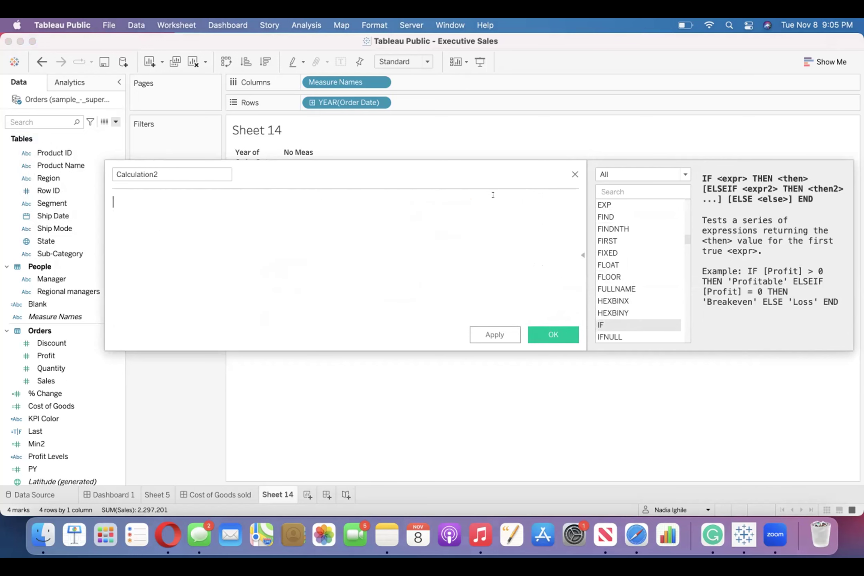
text(IF DATETRUNC('year', [Month]) = DATETRUNC('year',{MAX([Month])}) THEN [LODsales] END)
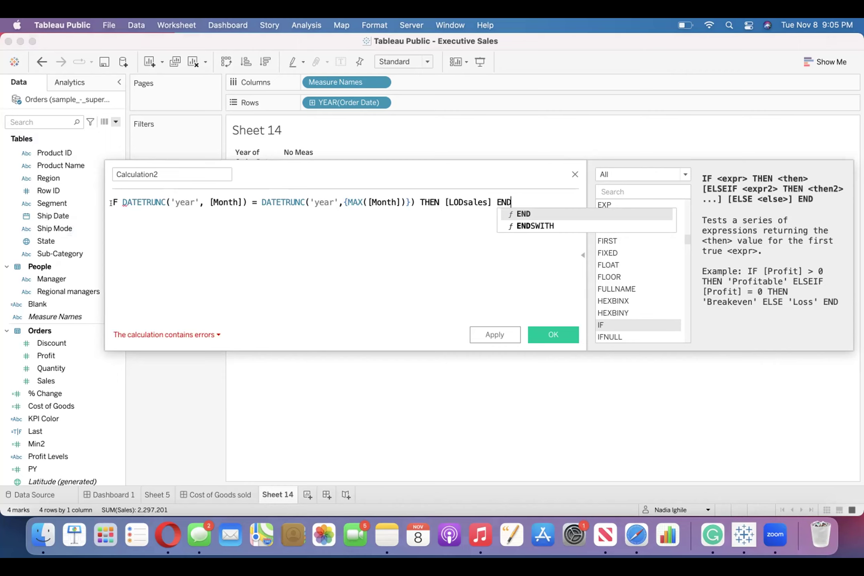
- Complete the stray F at the start of the formula into the IF keyword
mouse_move(117, 198)
click(116, 202)
mouse_move(119, 197)
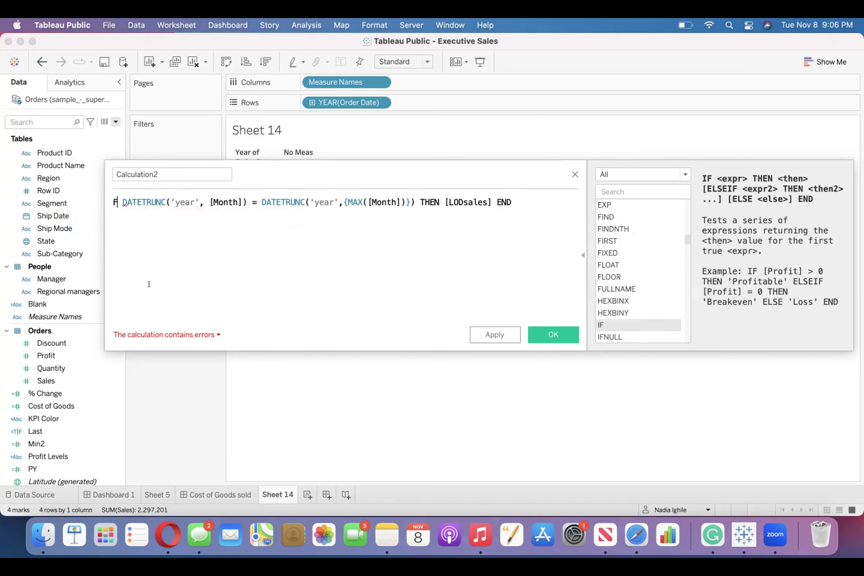
click(110, 196)
text(i)
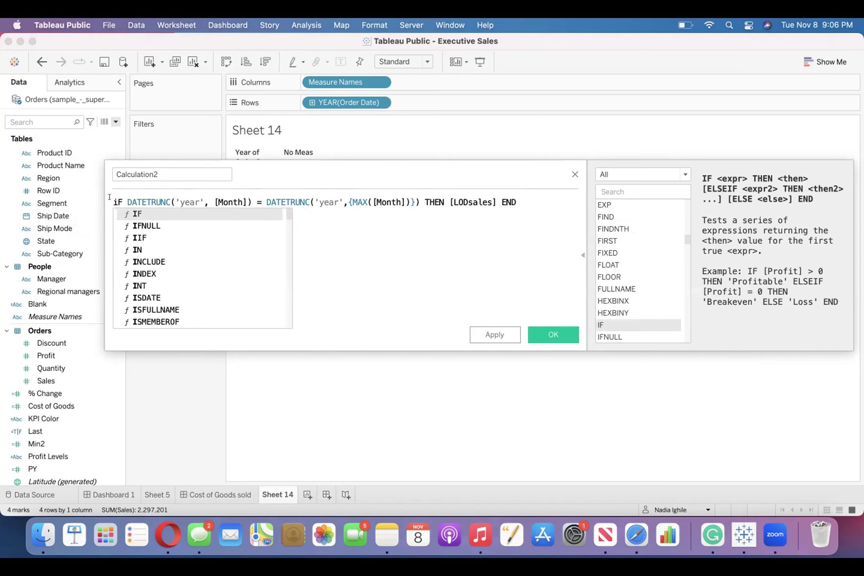
key(Return)
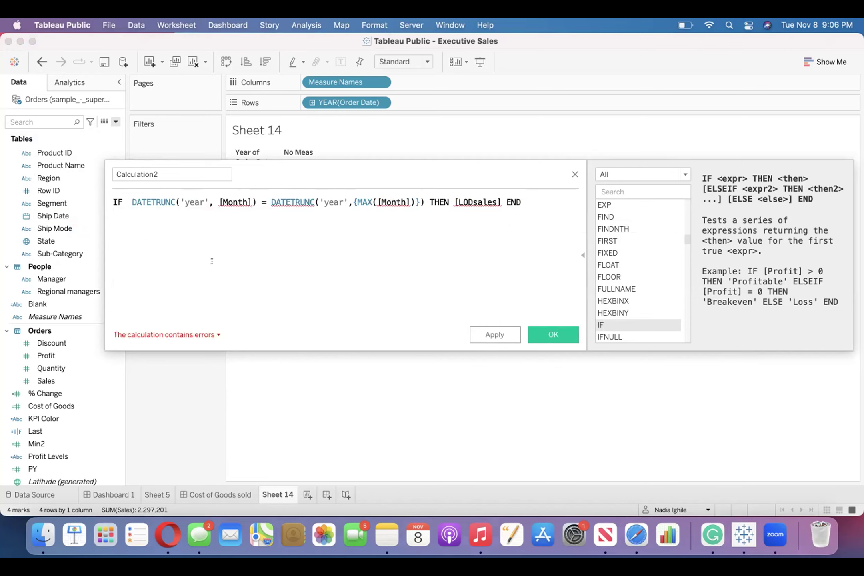
- Replace the Month field with Order Date in the first DATETRUNC of the formula
click(244, 198)
key(BackSpace)
key(BackSpace)
key(BackSpace)
key(BackSpace)
key(BackSpace)
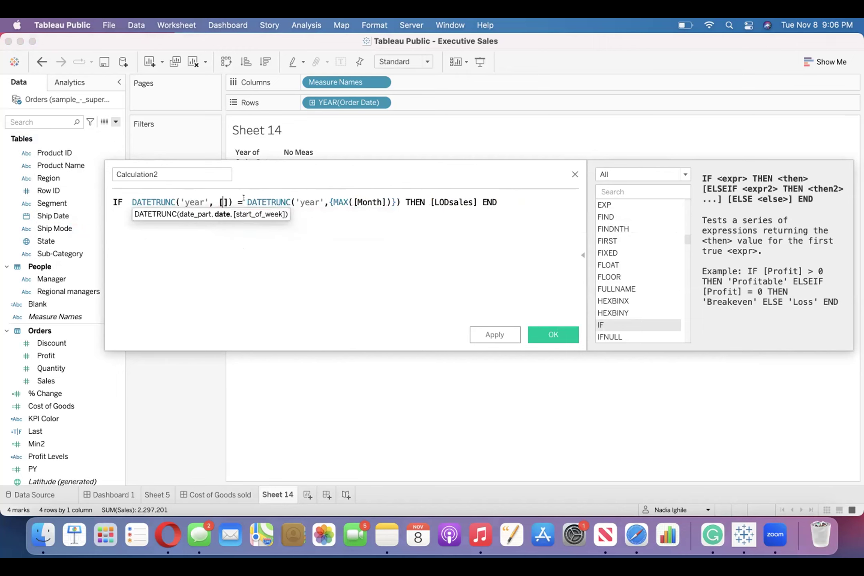
text(or)
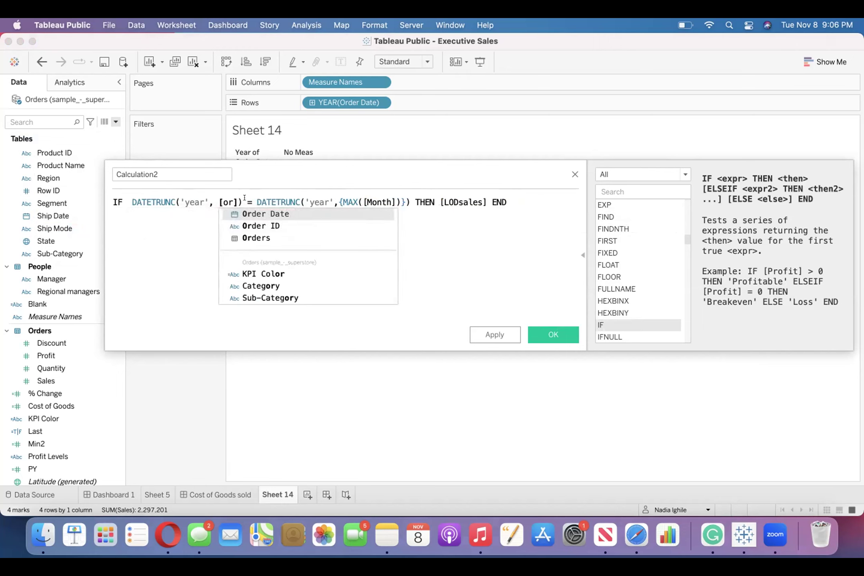
click(263, 214)
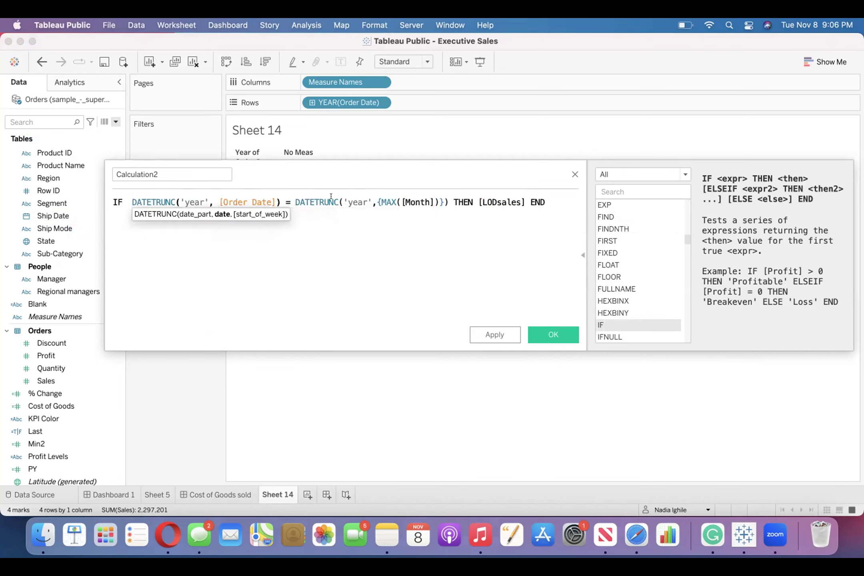
- Replace the Month field inside MAX with Order Date
click(425, 198)
key(BackSpace)
key(BackSpace)
key(BackSpace)
key(BackSpace)
key(BackSpace)
text(or)
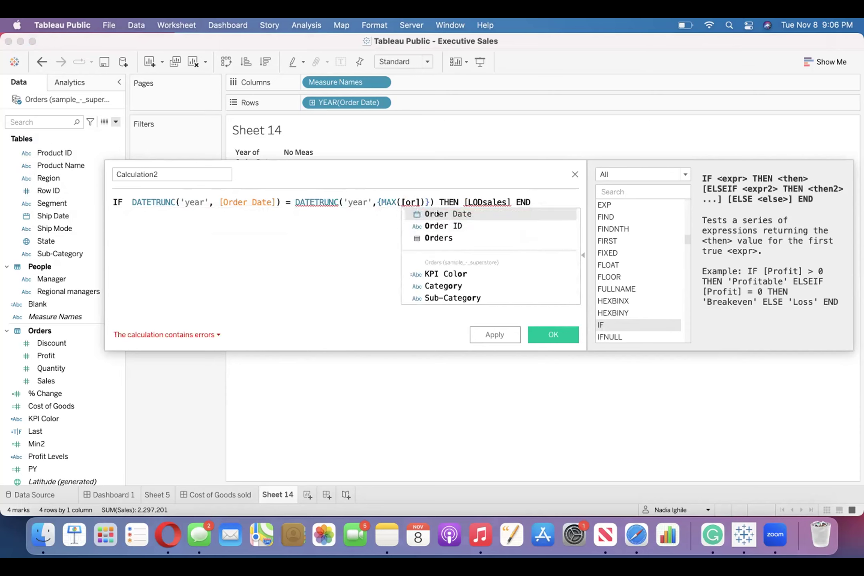
click(437, 214)
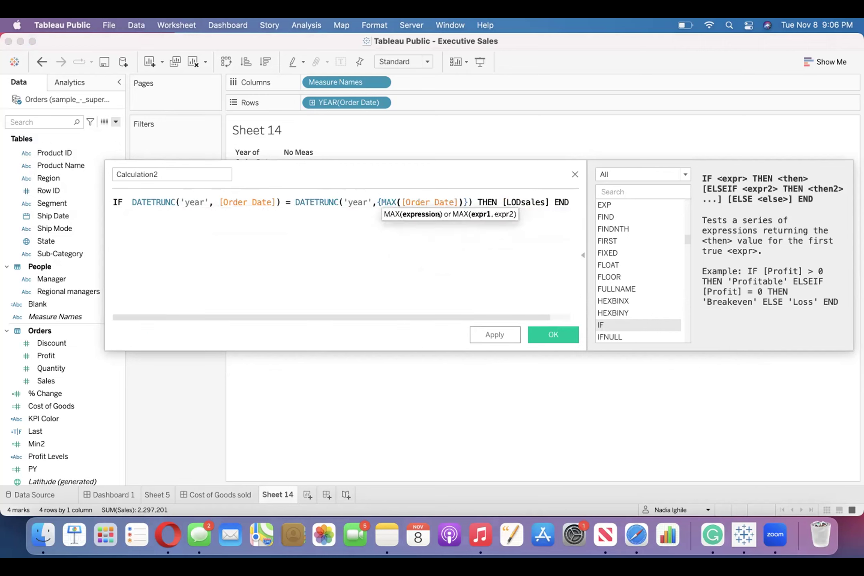
- Replace LODsales with the Sales field between THEN and END in the IF formula
click(541, 198)
key(BackSpace)
key(BackSpace)
key(BackSpace)
key(BackSpace)
key(BackSpace)
key(BackSpace)
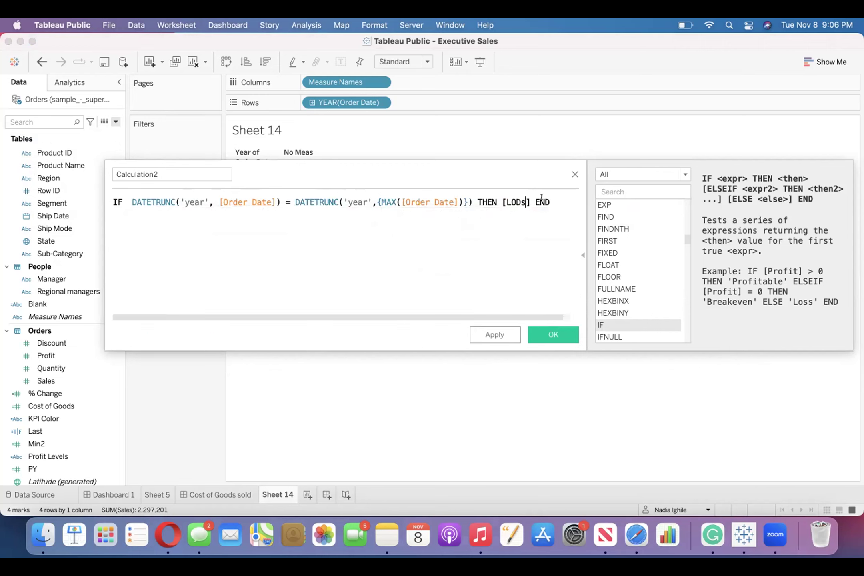
key(BackSpace)
key(BackSpace)
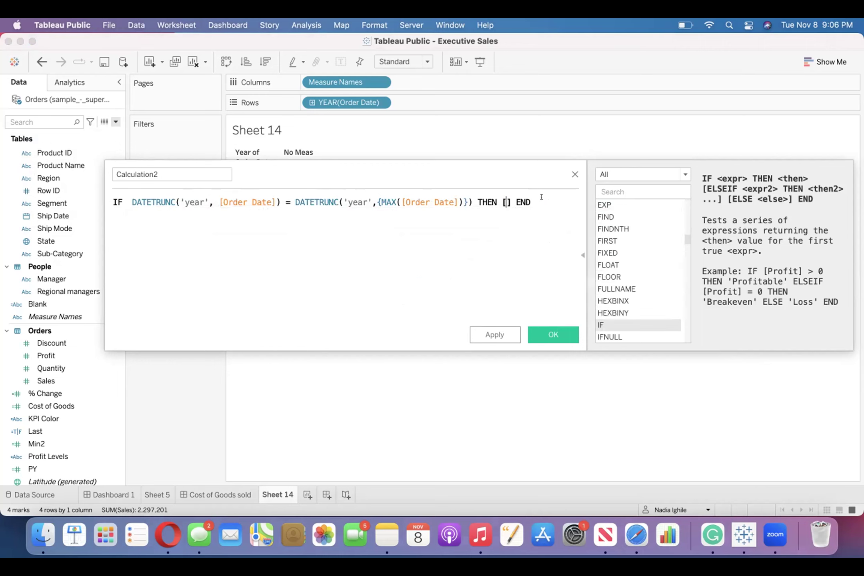
text(sa)
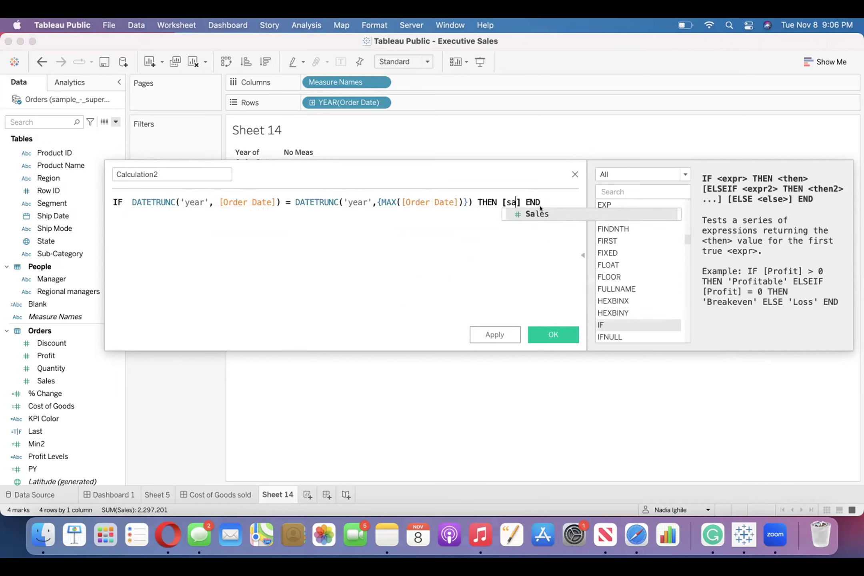
key(Return)
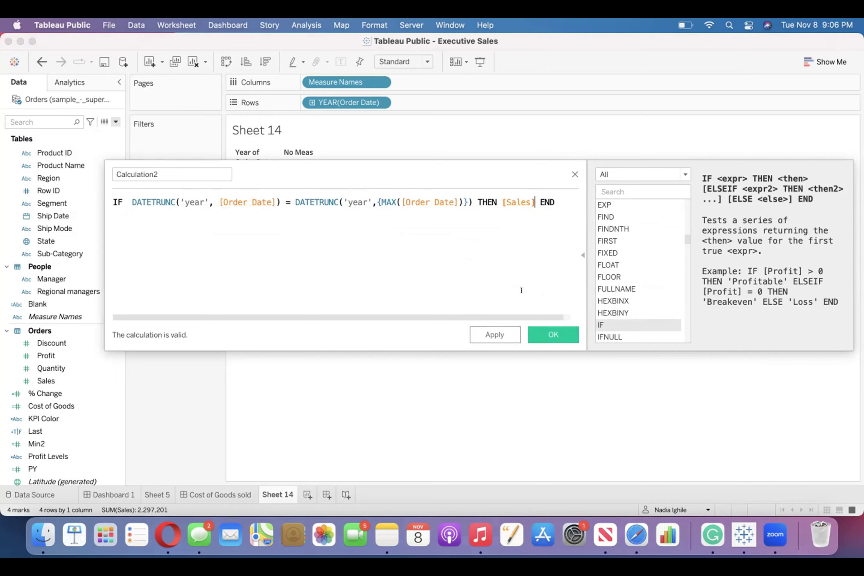
- Name the calculated field CY, then apply and save it
click(184, 169)
key(BackSpace)
key(BackSpace)
key(BackSpace)
key(BackSpace)
key(BackSpace)
key(BackSpace)
key(BackSpace)
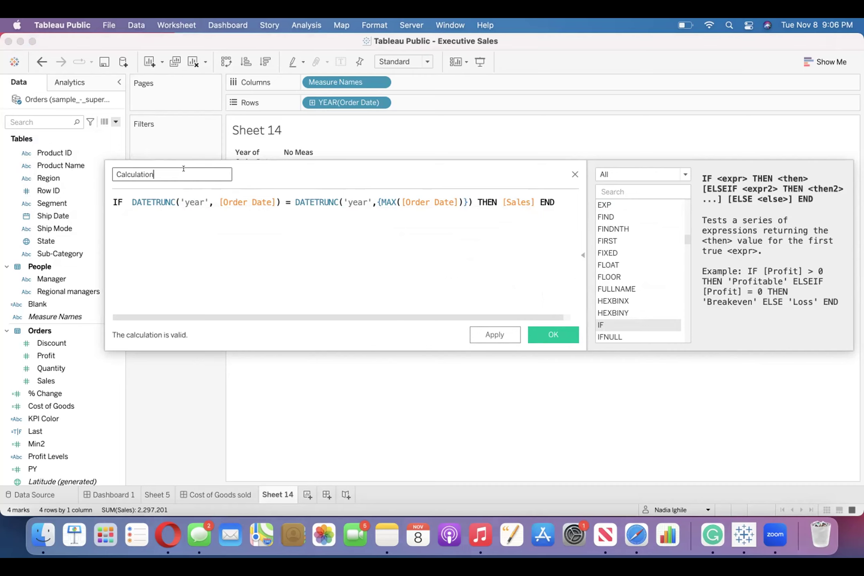
key(BackSpace)
key(BackSpace)
key(BackSpace)
key(BackSpace)
key(BackSpace)
text(CY)
click(494, 335)
click(553, 336)
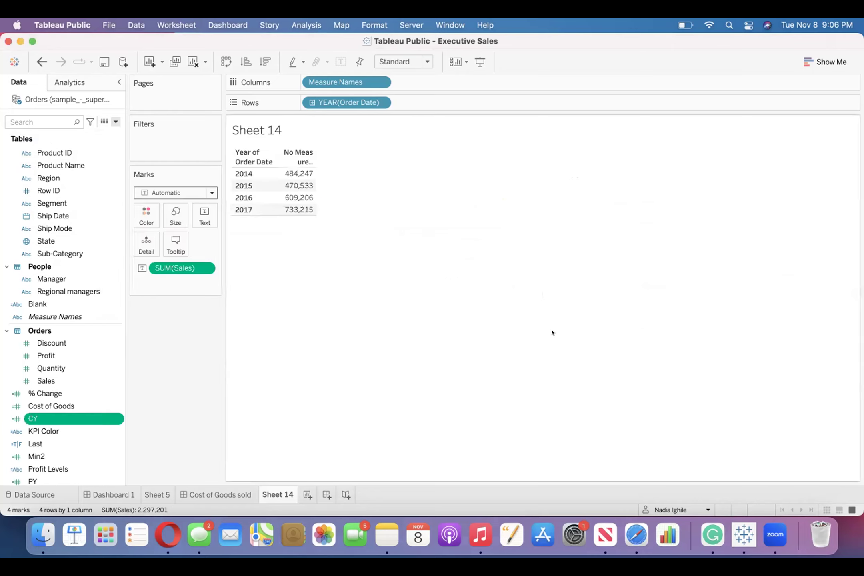
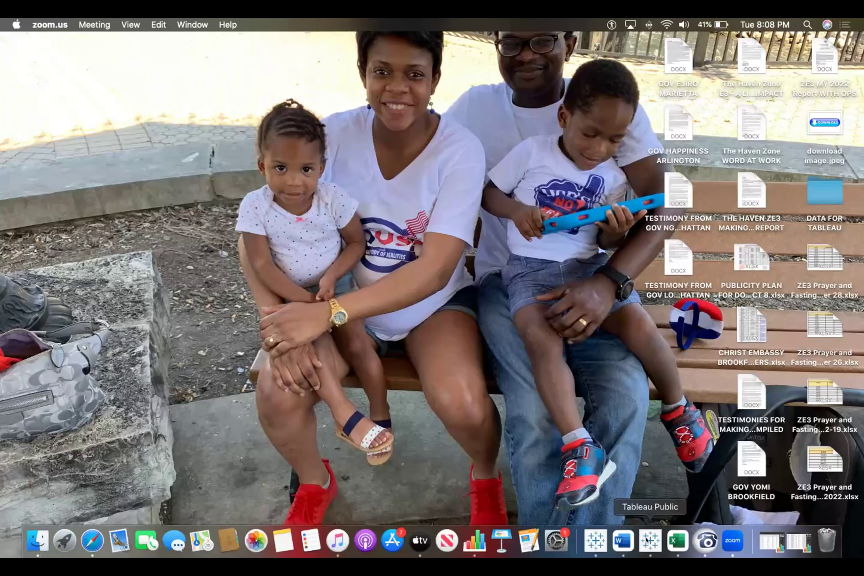
- Switch to the Tableau Public workbook with Sheet 26, read the Diff CY - PY calculation's error details, and save that calculated field
click(650, 541)
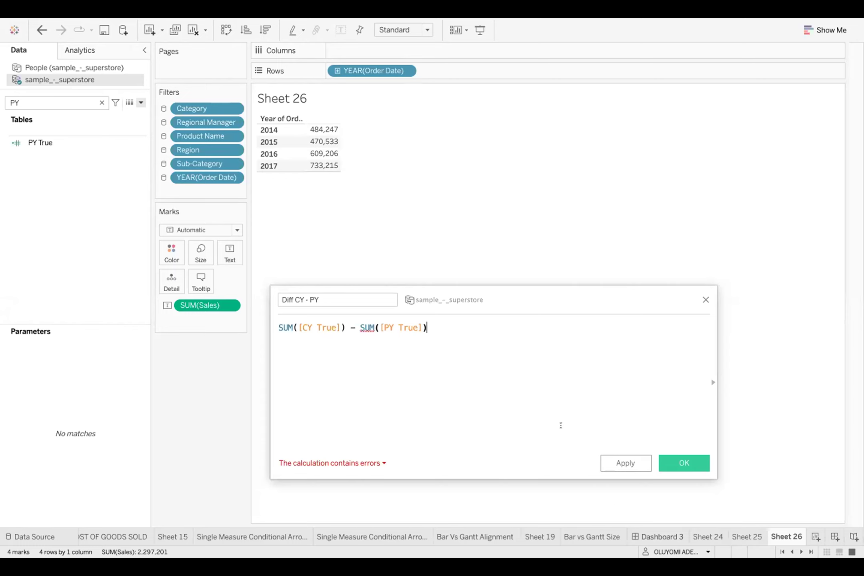
click(379, 457)
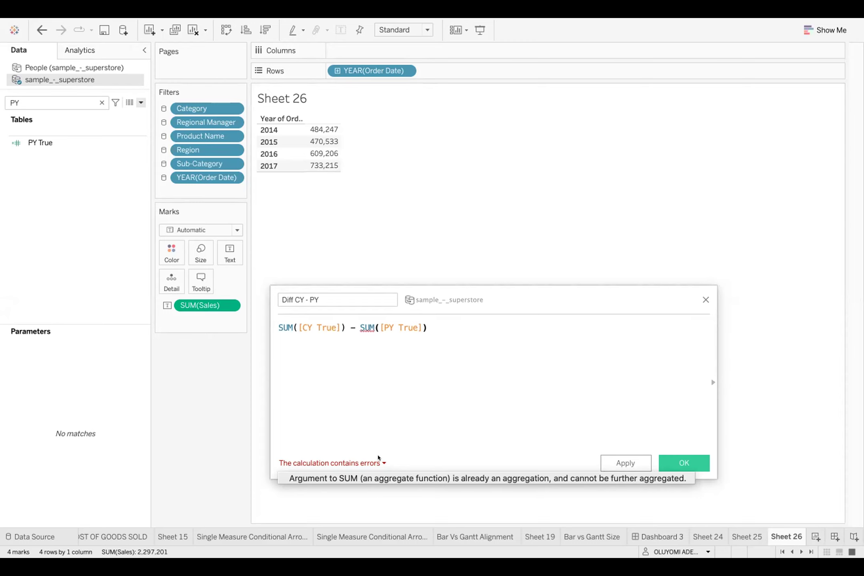
click(609, 435)
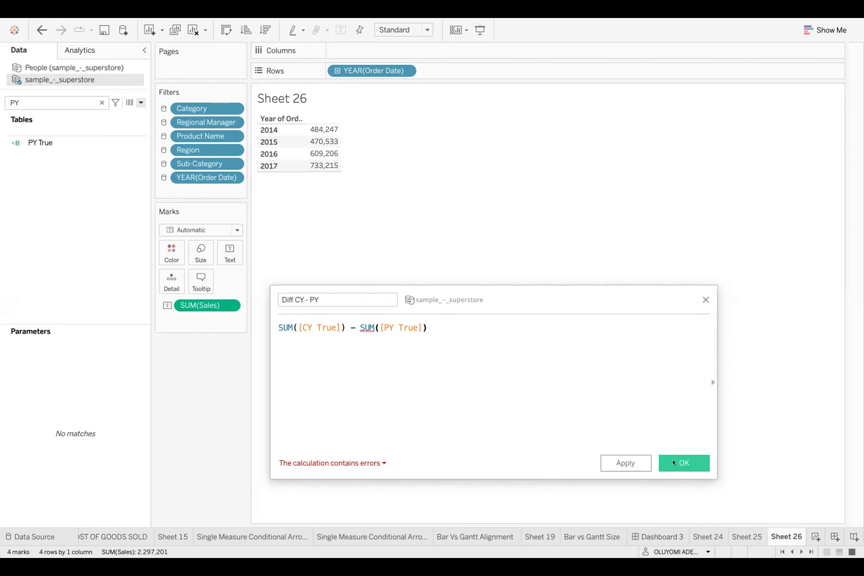
click(674, 462)
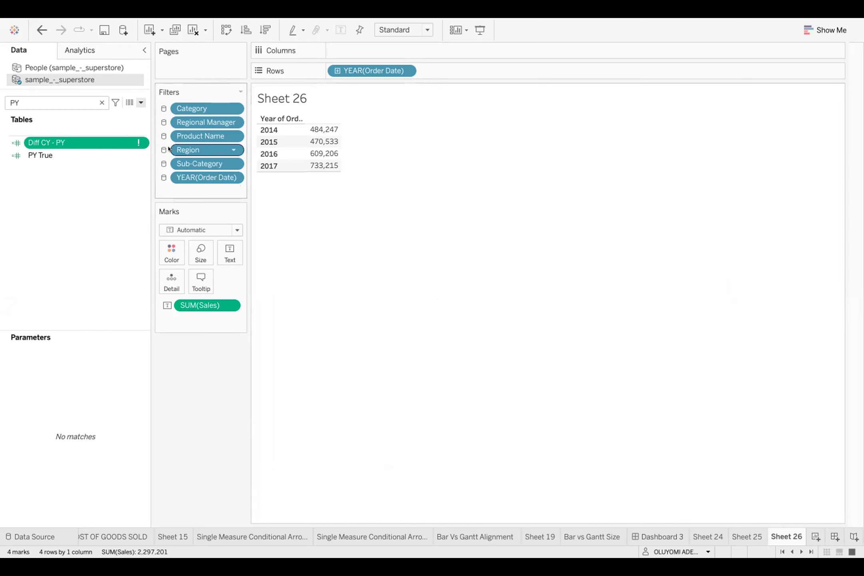
- Search the data fields for PY and add PY True to the yearly sales table beside Sales
click(101, 103)
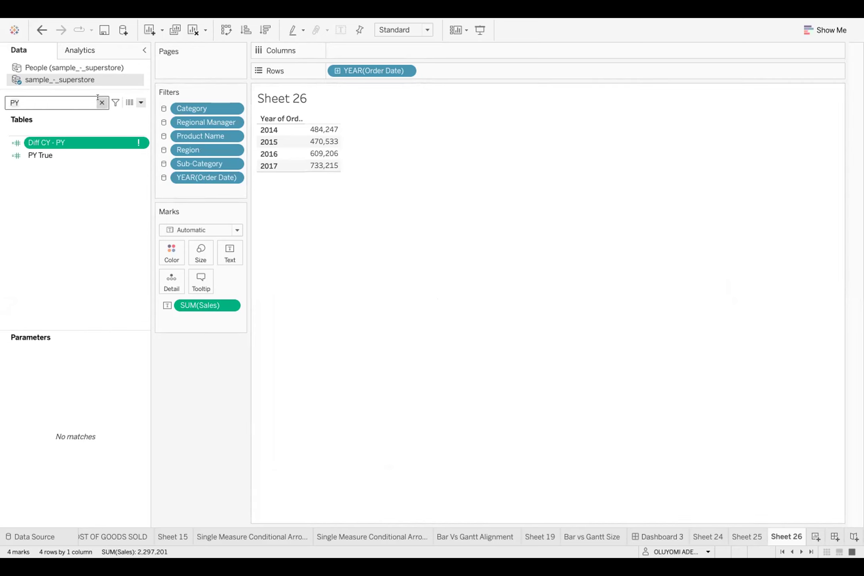
text(PY)
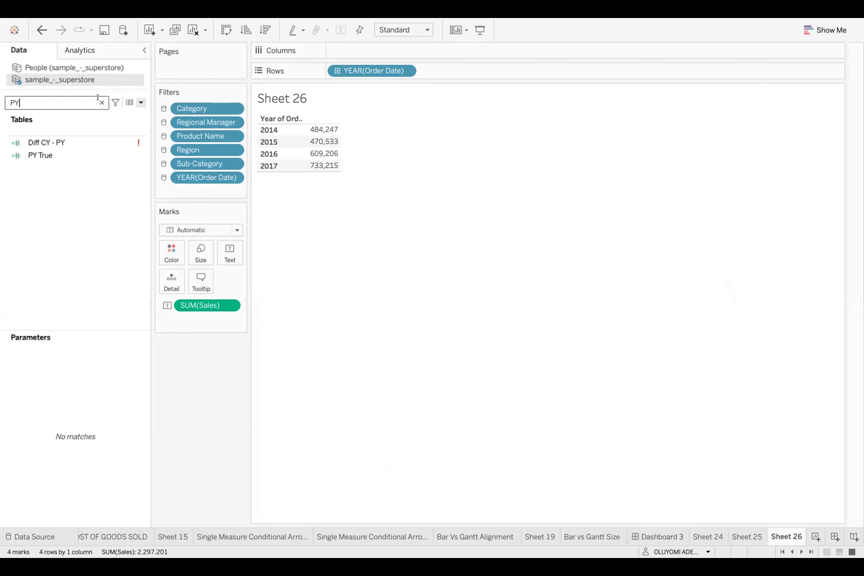
click(43, 155)
click(79, 156)
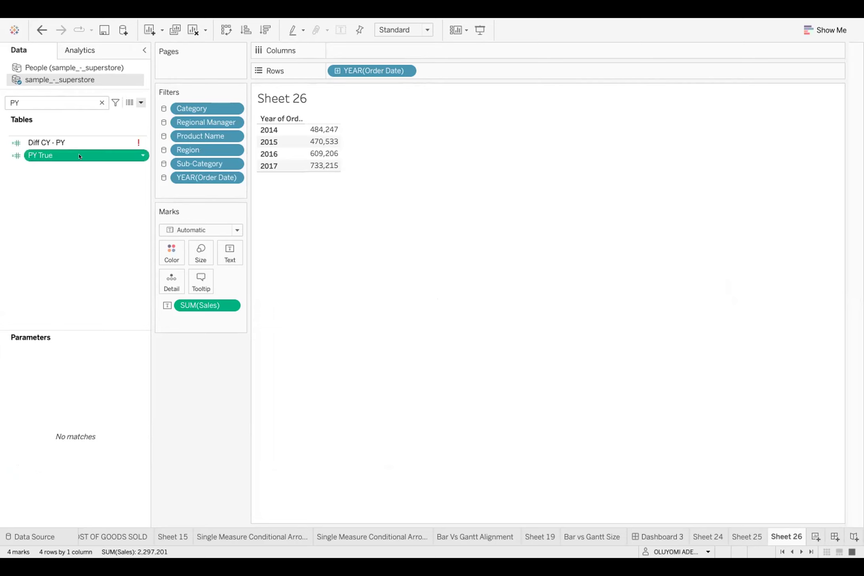
drag(56, 157, 332, 151)
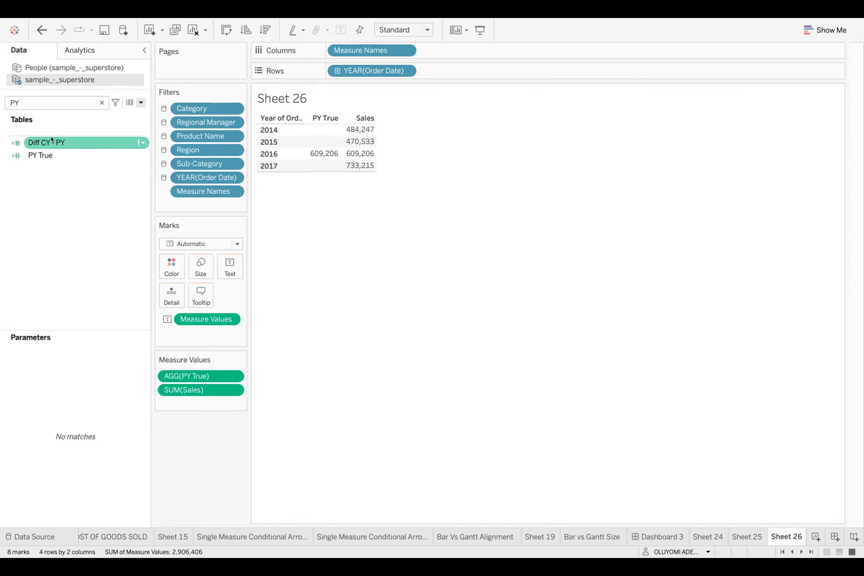
- Search the data fields for CY and add CY True to the yearly sales table
click(100, 103)
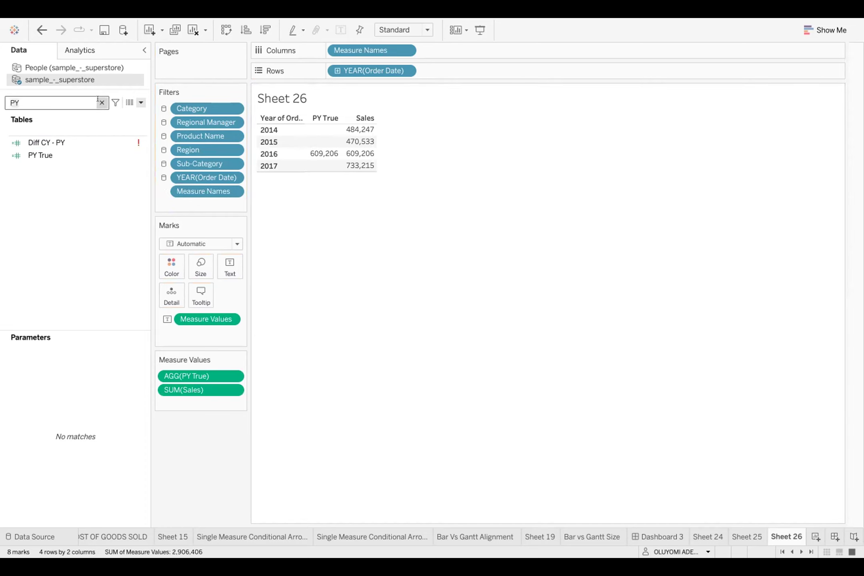
text(CY)
click(41, 141)
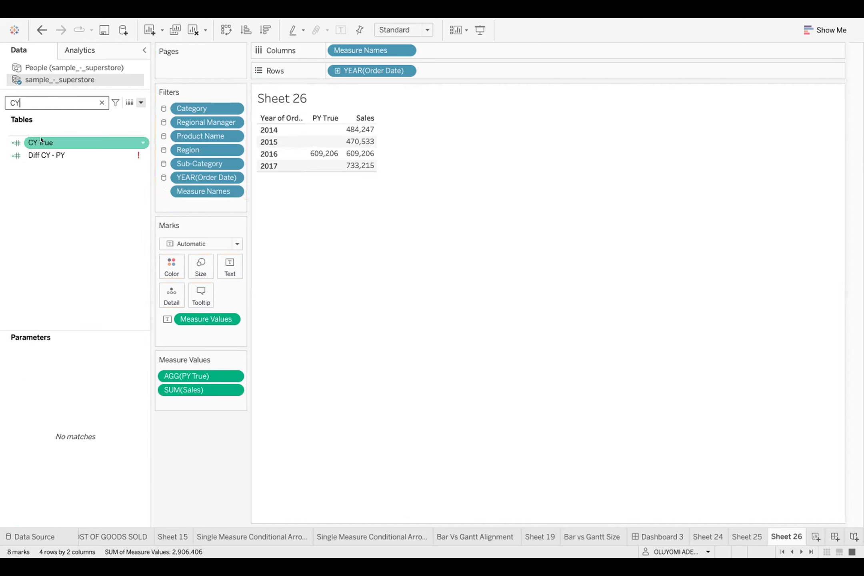
drag(41, 140, 319, 147)
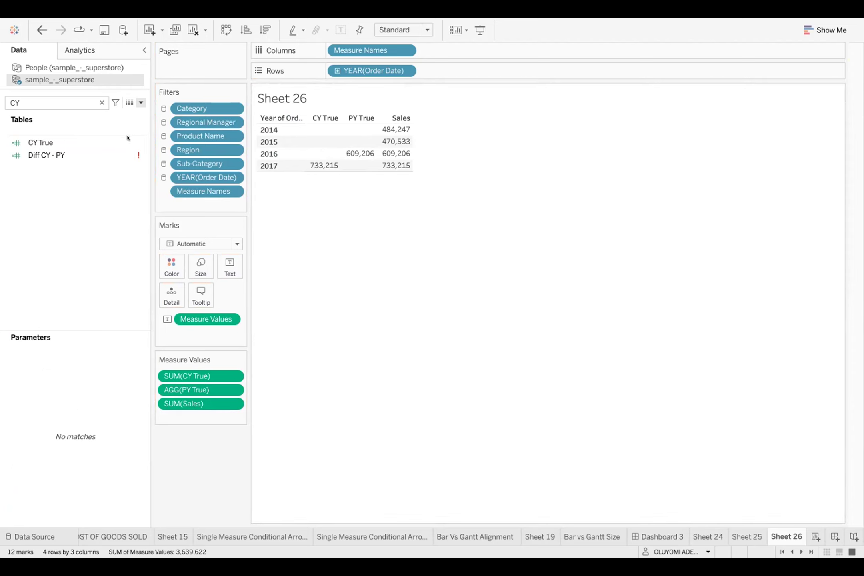
- Open the Diff CY - PY calculated field, check its formula, and close it without changes
click(121, 156)
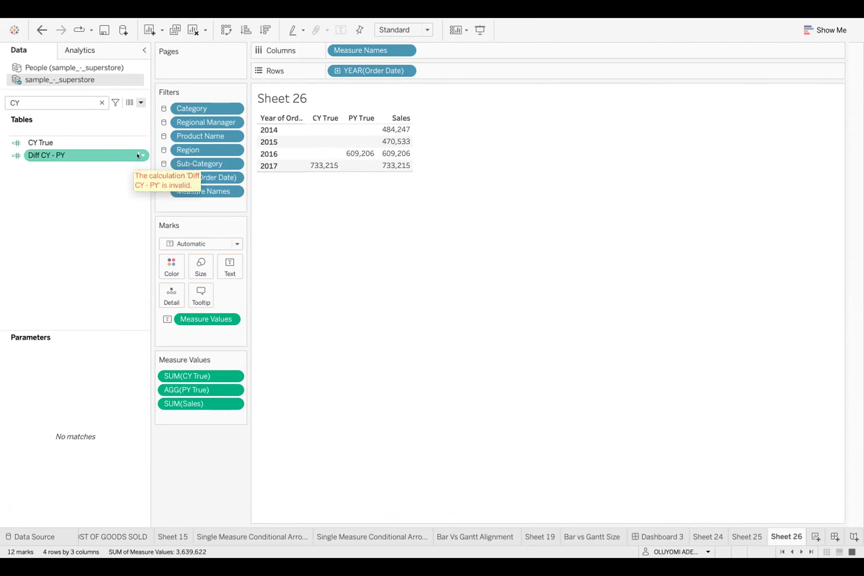
right_click(139, 156)
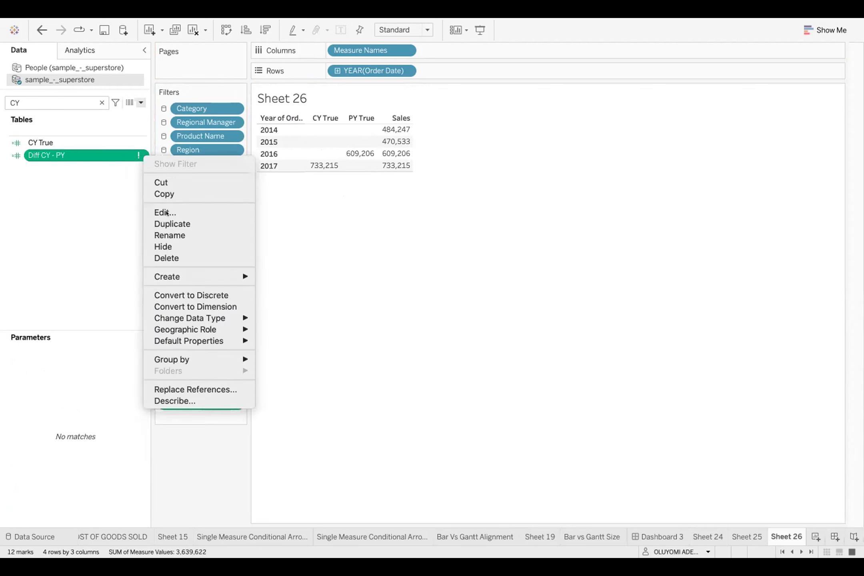
click(165, 213)
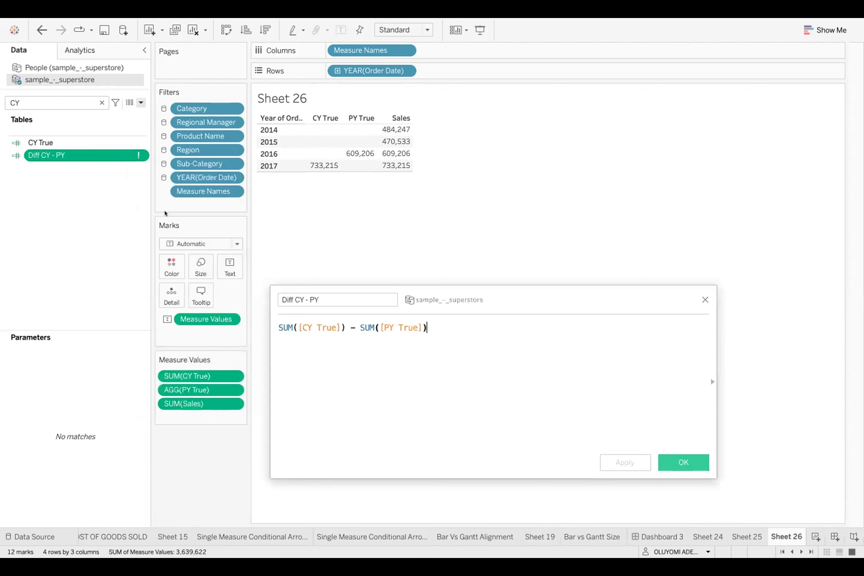
click(705, 300)
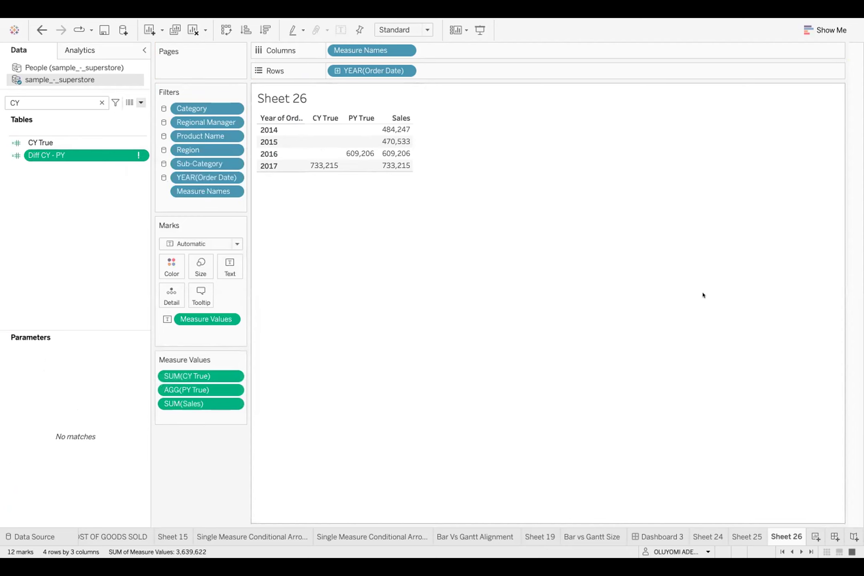
- Search the data fields for PY, open the PY True calculation, and widen its editor to read the whole formula
click(101, 103)
text(PY)
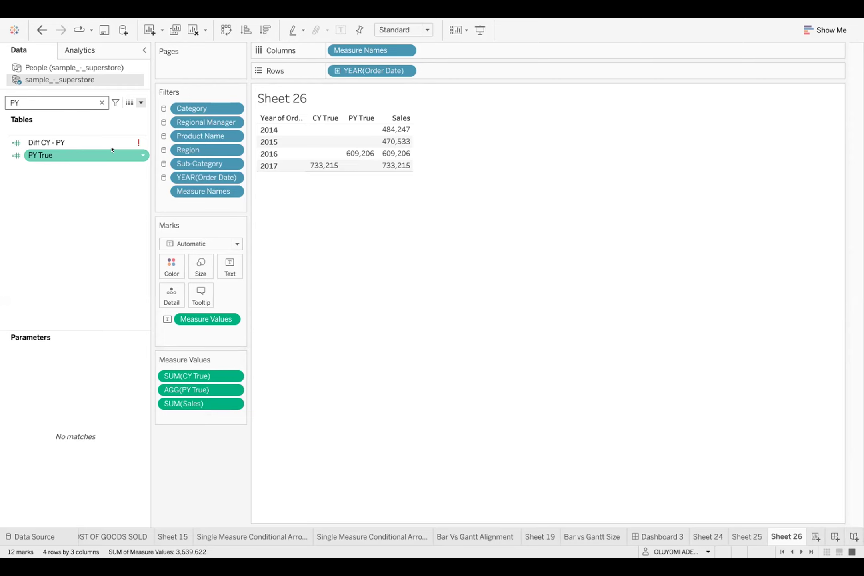
right_click(142, 154)
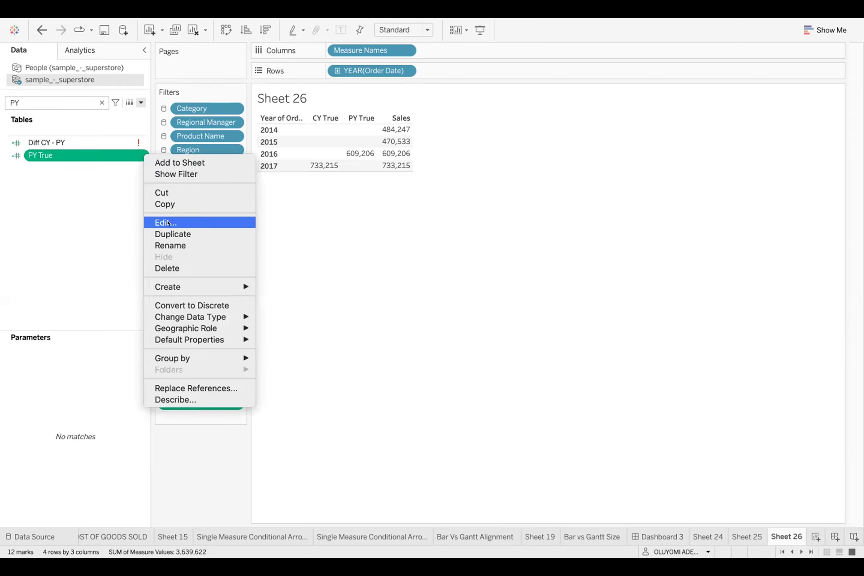
click(168, 224)
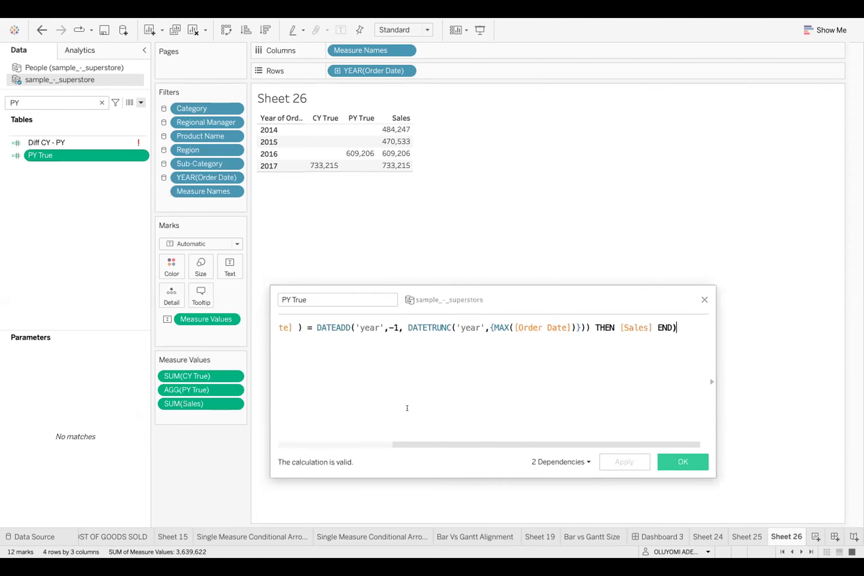
drag(409, 445, 309, 445)
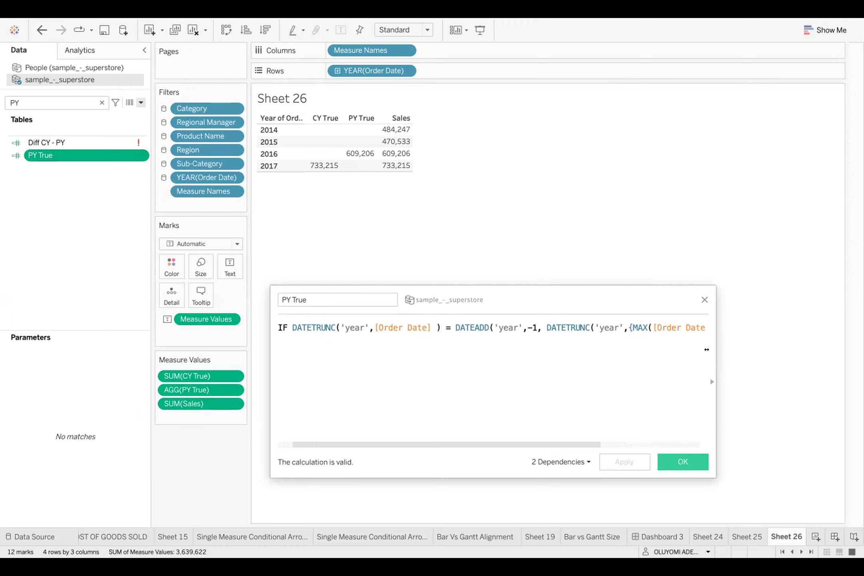
drag(733, 351, 819, 342)
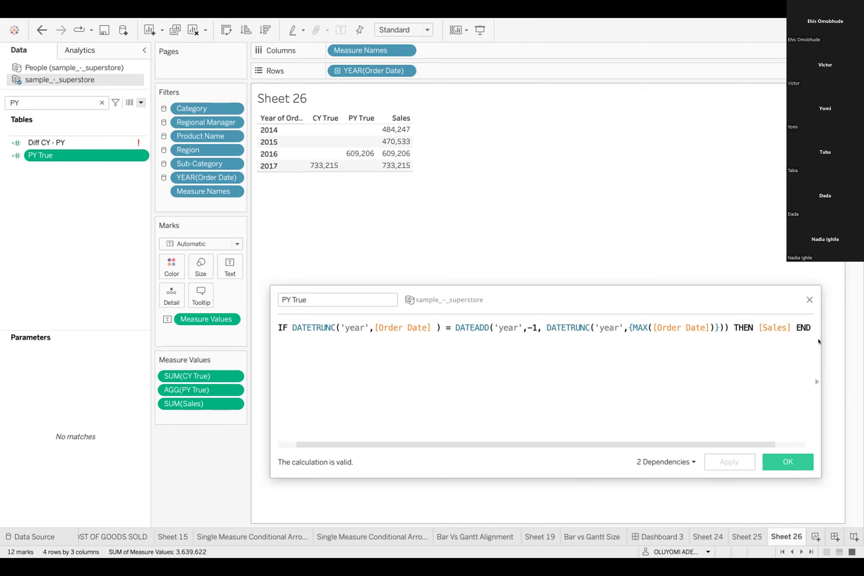
mouse_move(11, 522)
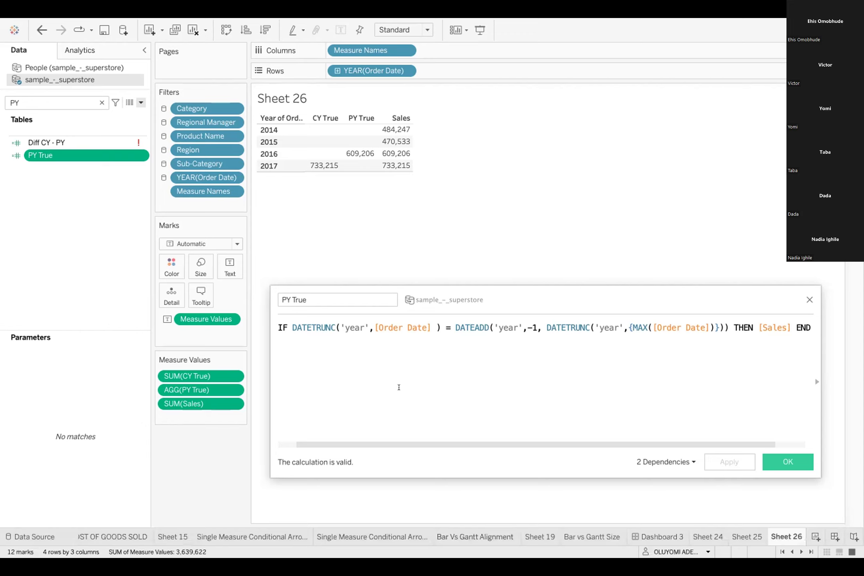
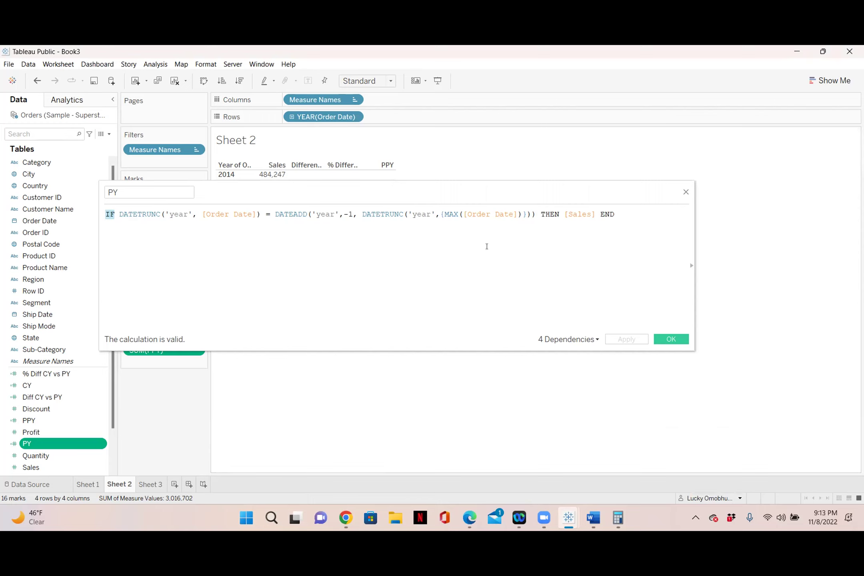
- Switch to the Tableau Public Book1 workbook, review the formula of its PY calculated field, and close the calculation
mouse_move(566, 518)
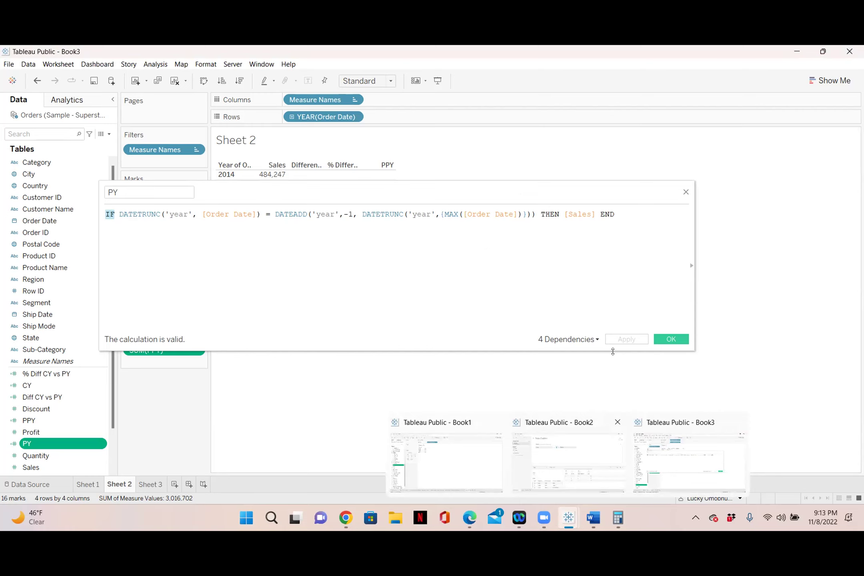
click(403, 245)
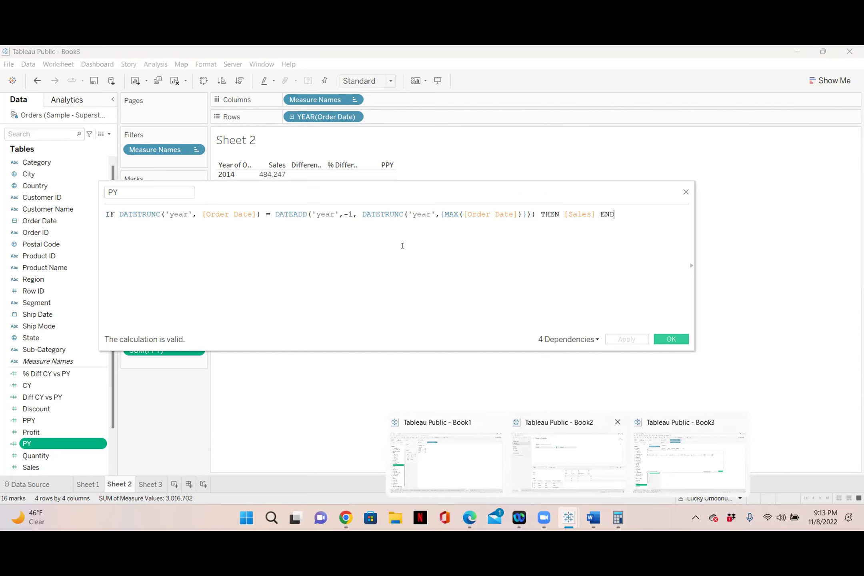
click(476, 459)
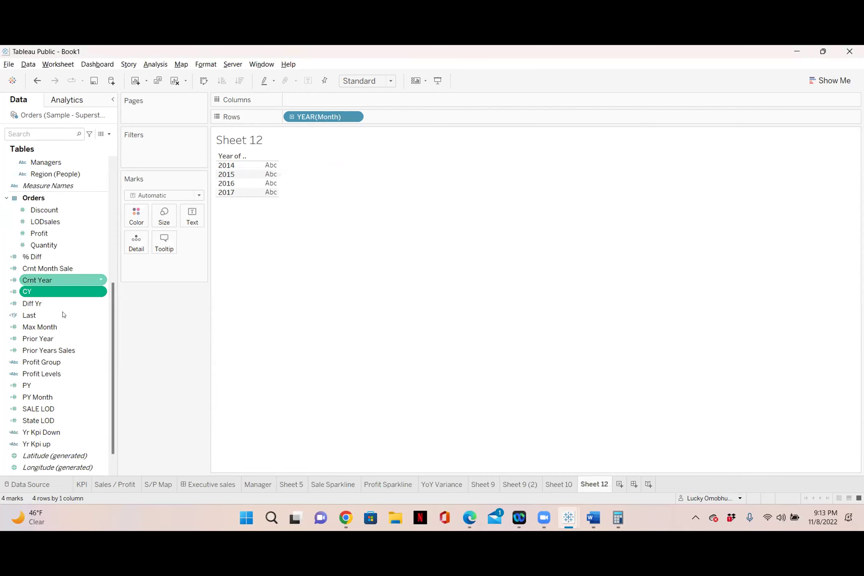
right_click(98, 384)
click(127, 211)
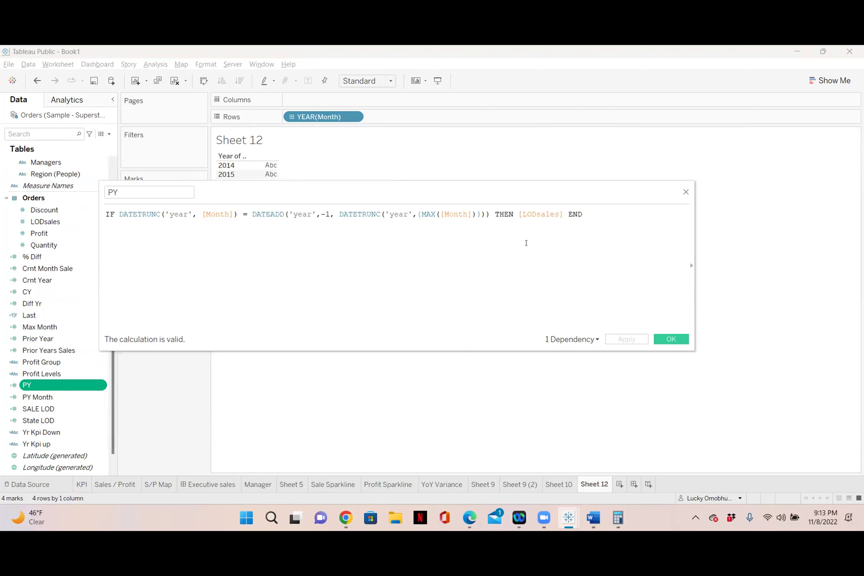
drag(587, 192, 536, 203)
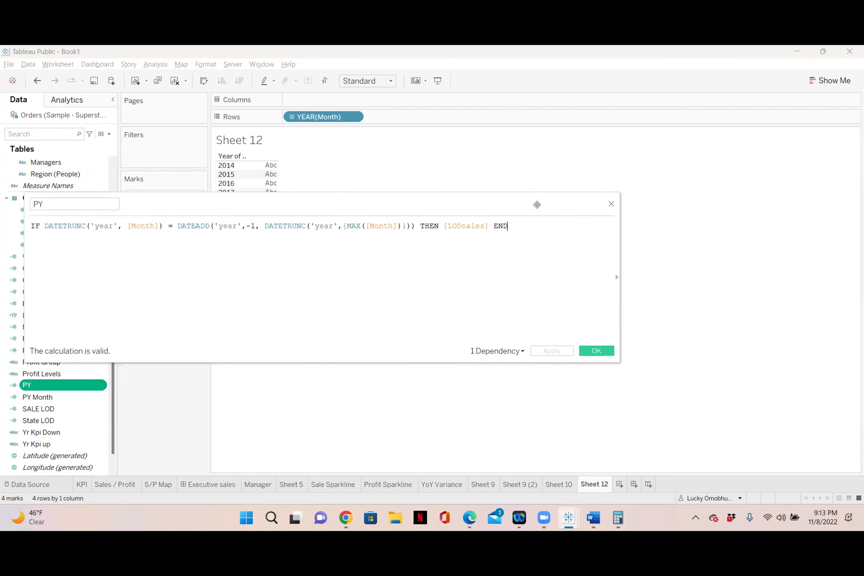
click(610, 203)
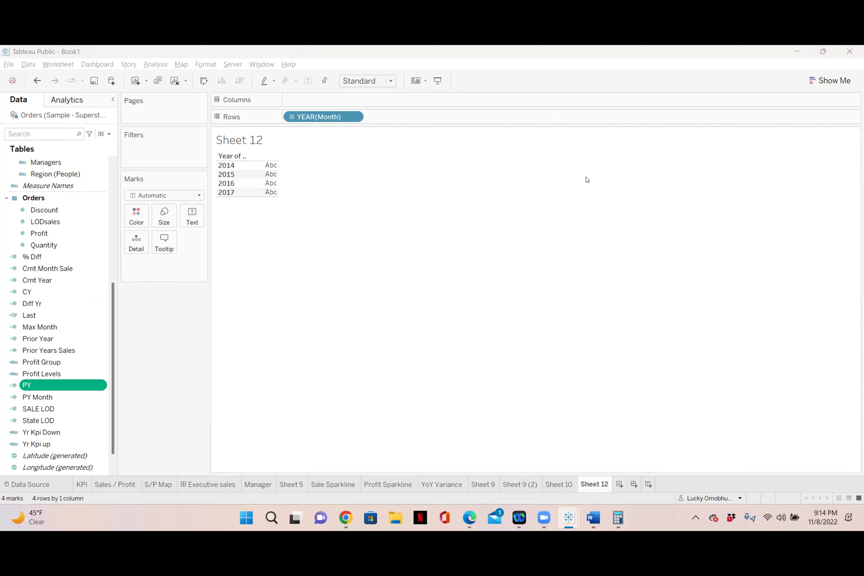
right_click(78, 387)
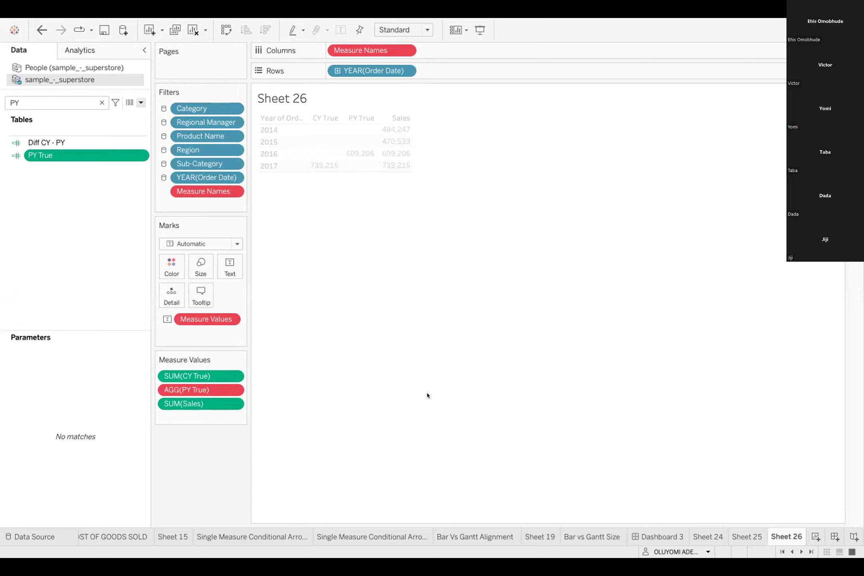
- In the Sheet 26 workbook, check and confirm the PY True formula, and replace the invalid AGG(PY True) measure with PY True
right_click(141, 157)
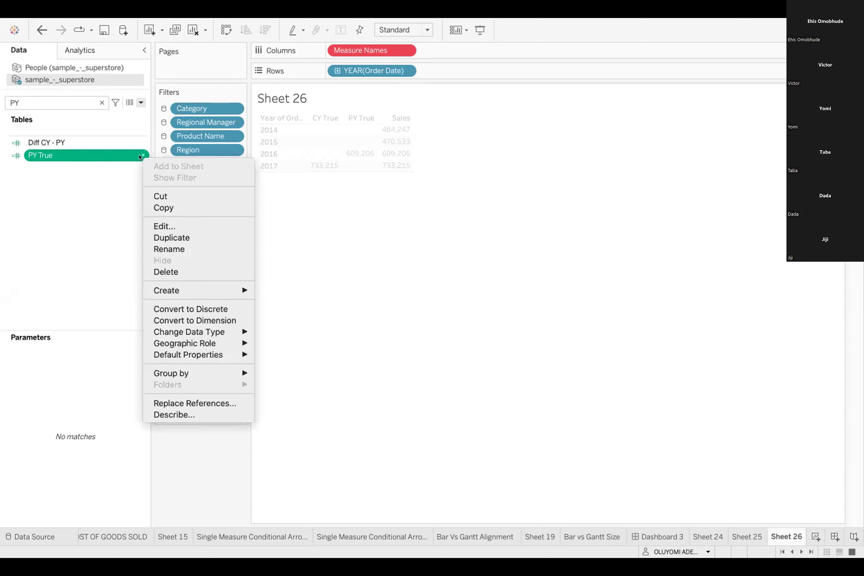
click(164, 226)
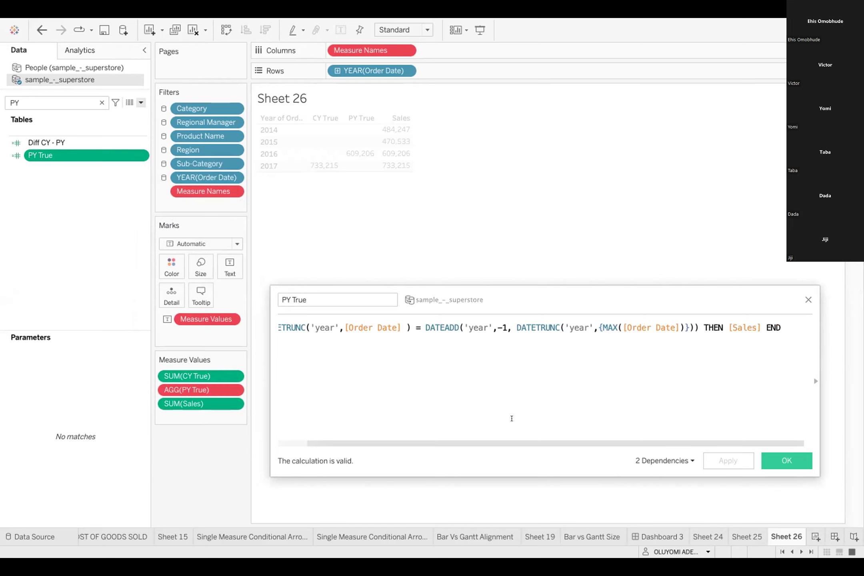
drag(421, 444, 204, 434)
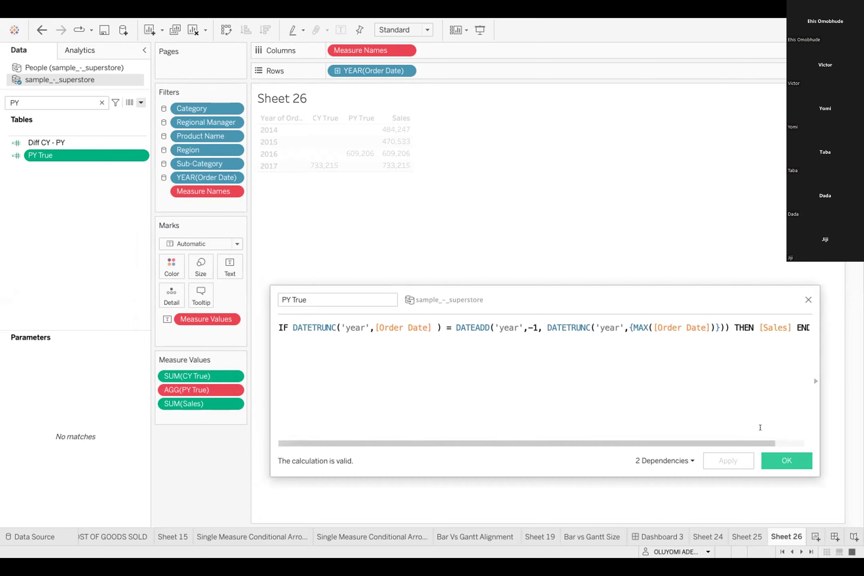
click(784, 461)
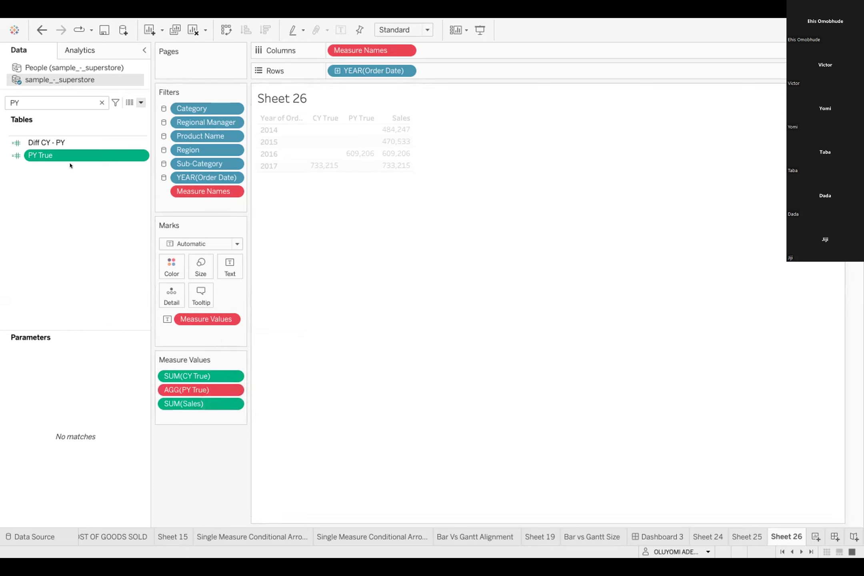
drag(71, 156, 189, 388)
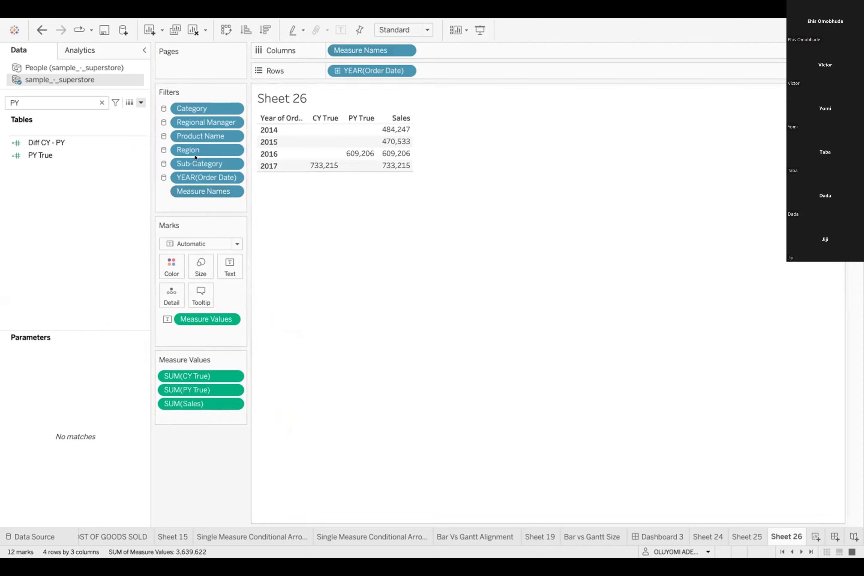
- Open the Diff CY - PY calculated field, check that its formula is valid, and confirm it
click(50, 140)
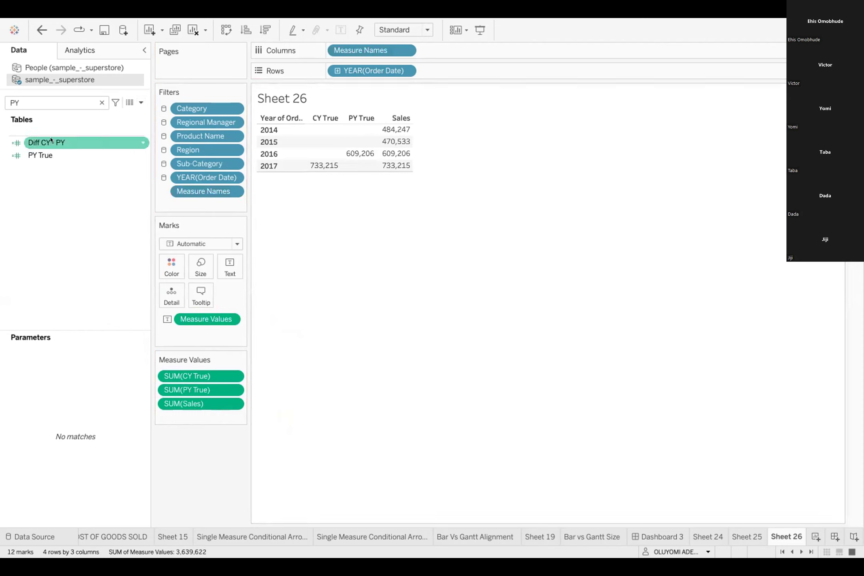
click(143, 143)
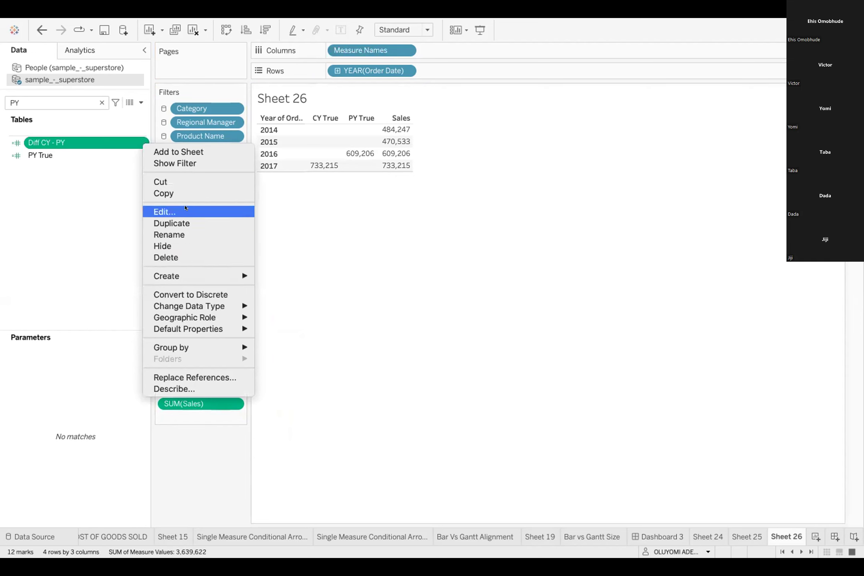
click(186, 212)
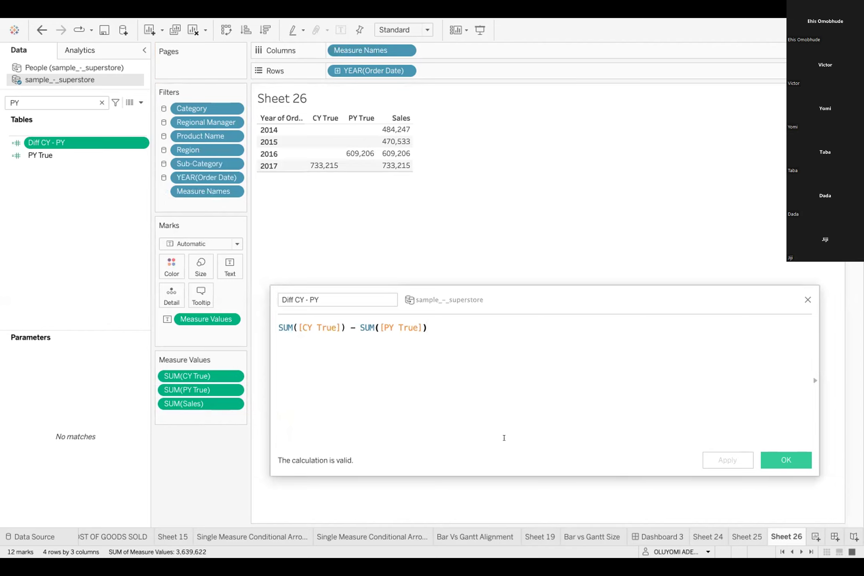
click(788, 457)
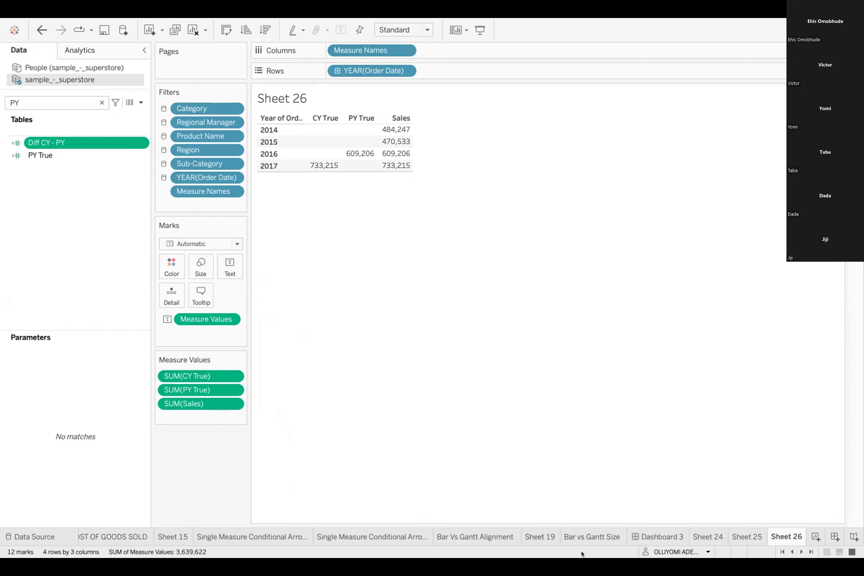
- Switch to the Tableau Public Book3 workbook, close the PY calculation, and add a new worksheet
mouse_move(578, 552)
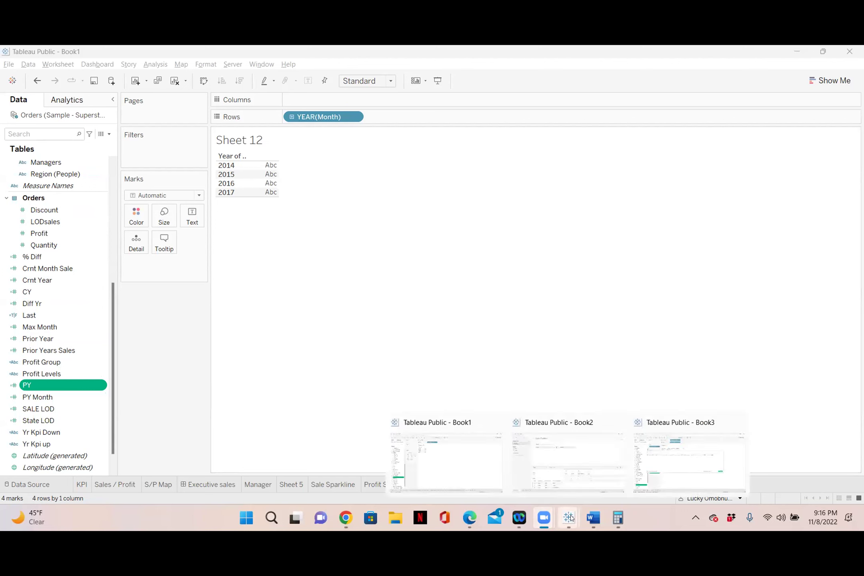
click(680, 454)
click(686, 192)
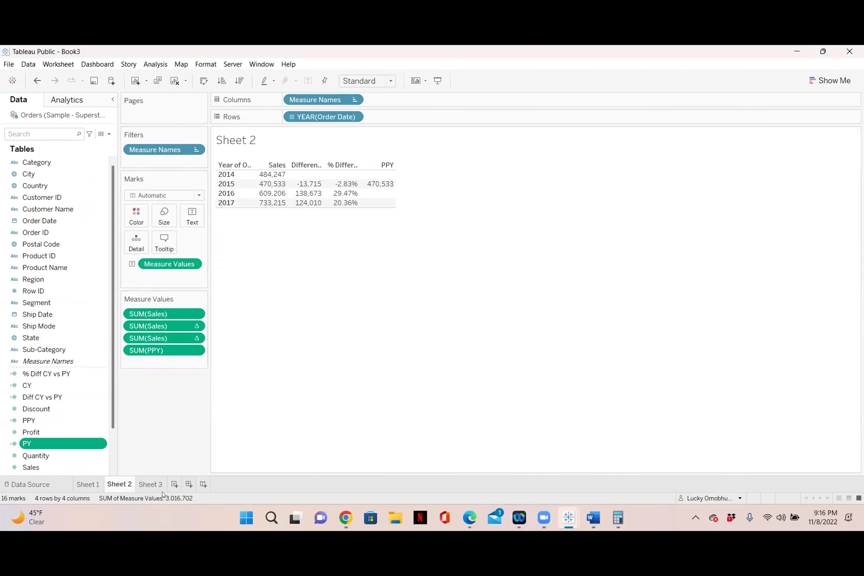
click(151, 484)
click(175, 484)
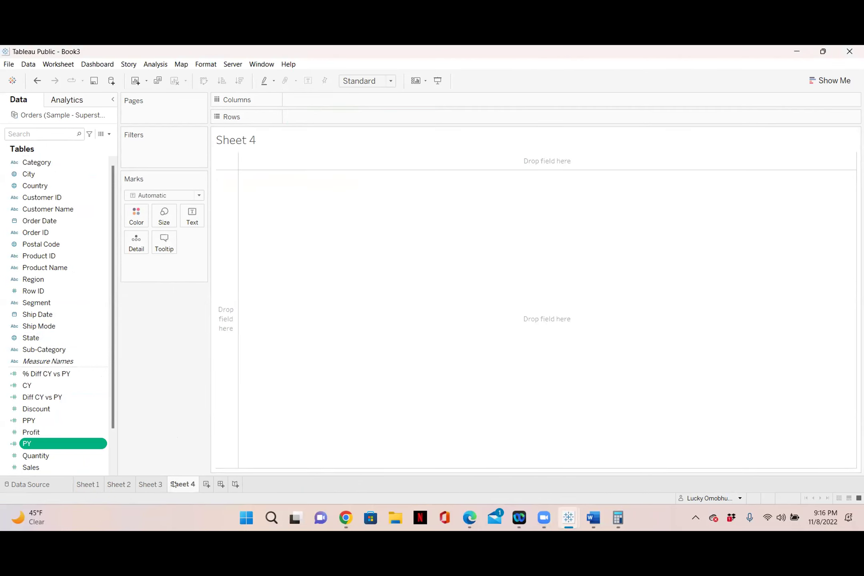
- Build a table of Sales by year and month of Order Date, omitting the quarter level, and select December 2017
drag(25, 223, 288, 116)
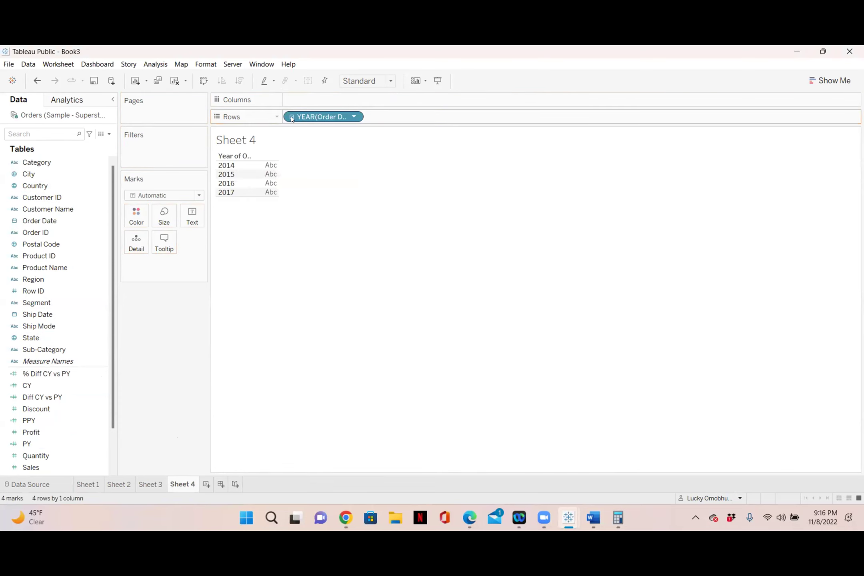
click(291, 116)
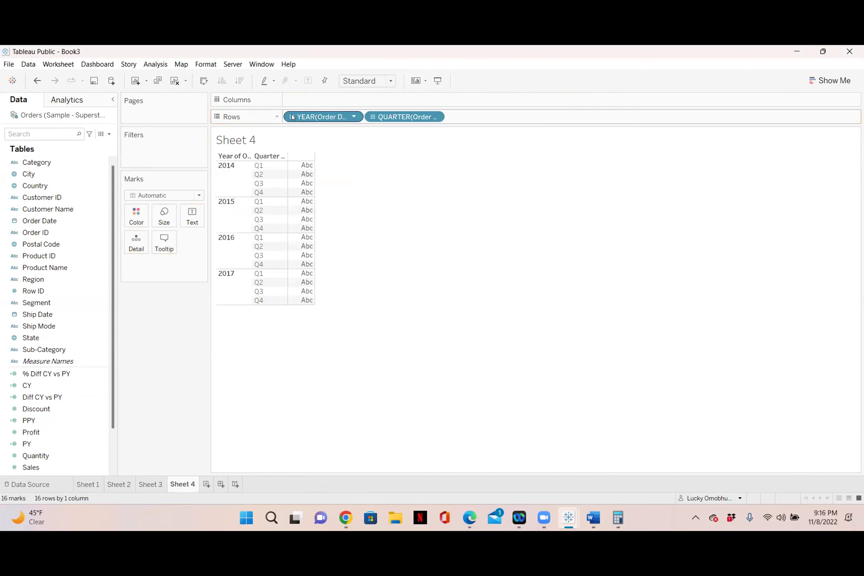
click(373, 117)
drag(380, 116, 153, 329)
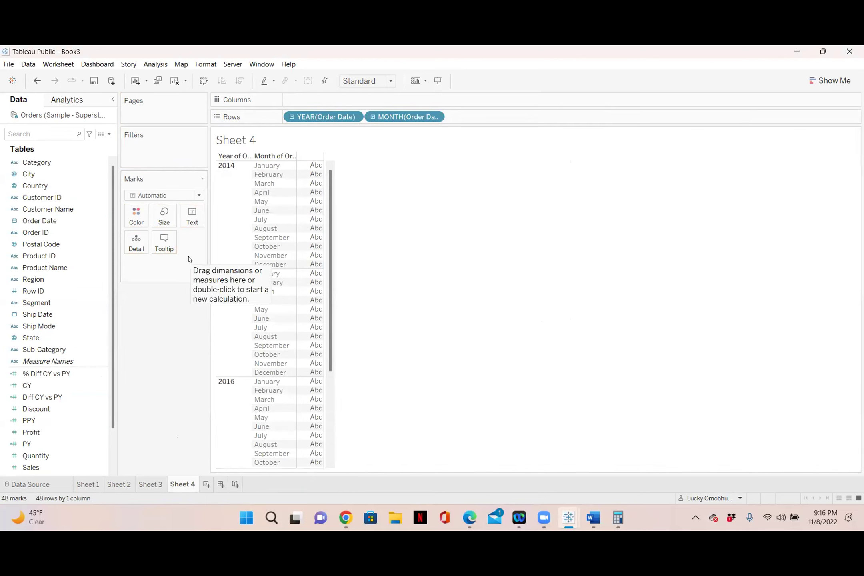
drag(31, 467, 340, 452)
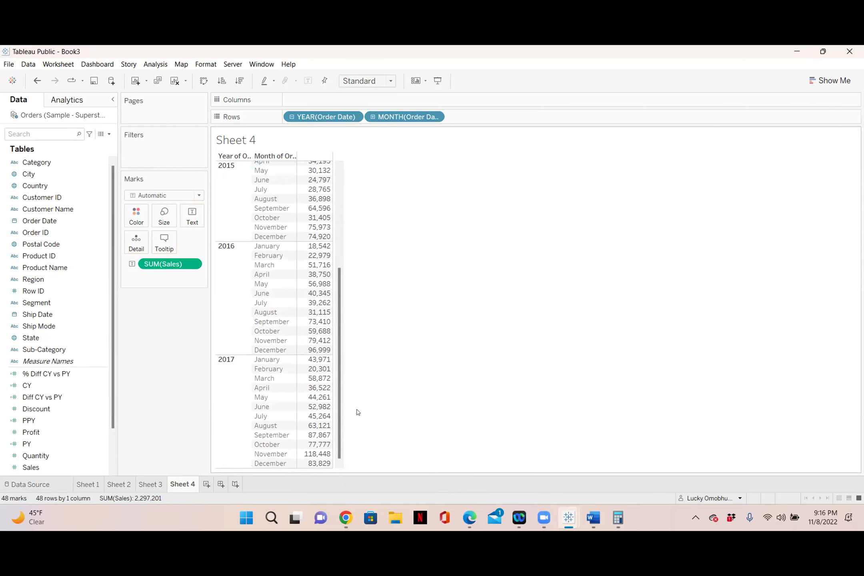
click(276, 463)
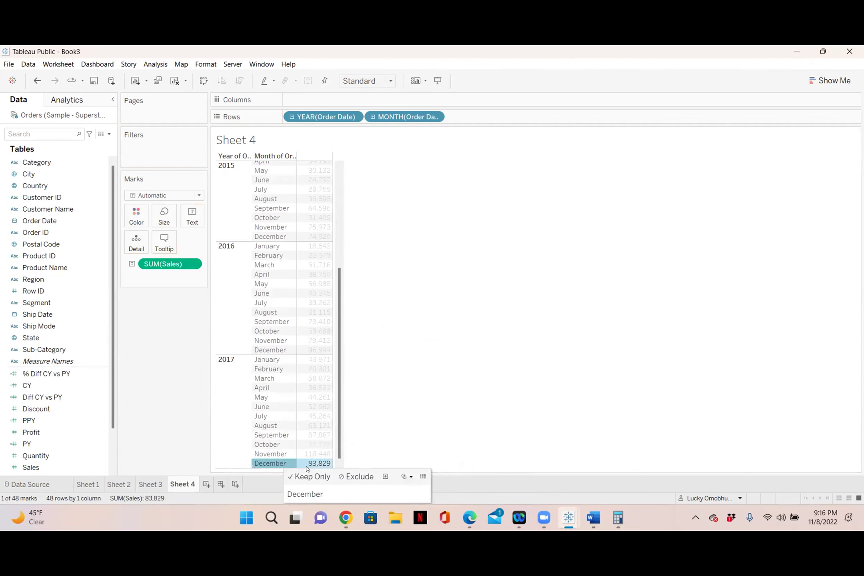
- Examine the November 2017 sales and the other monthly figures in the table
click(270, 454)
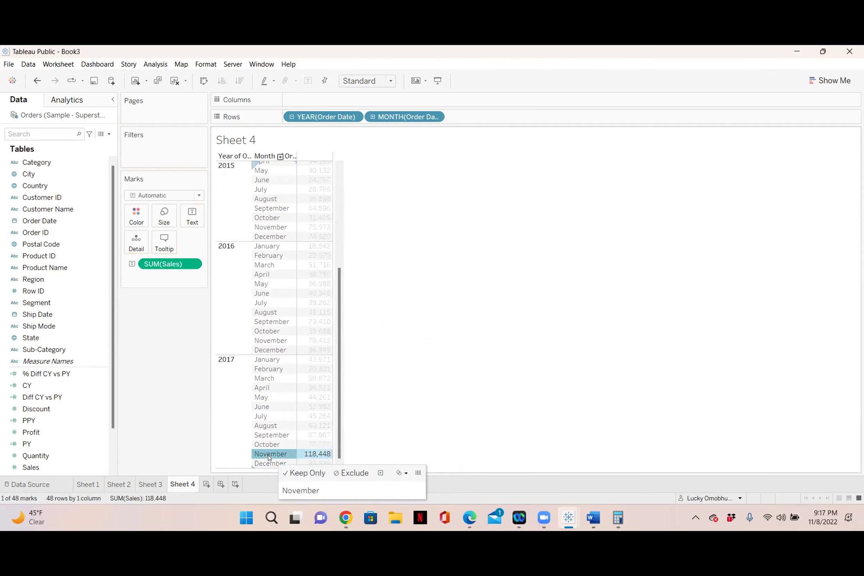
click(449, 437)
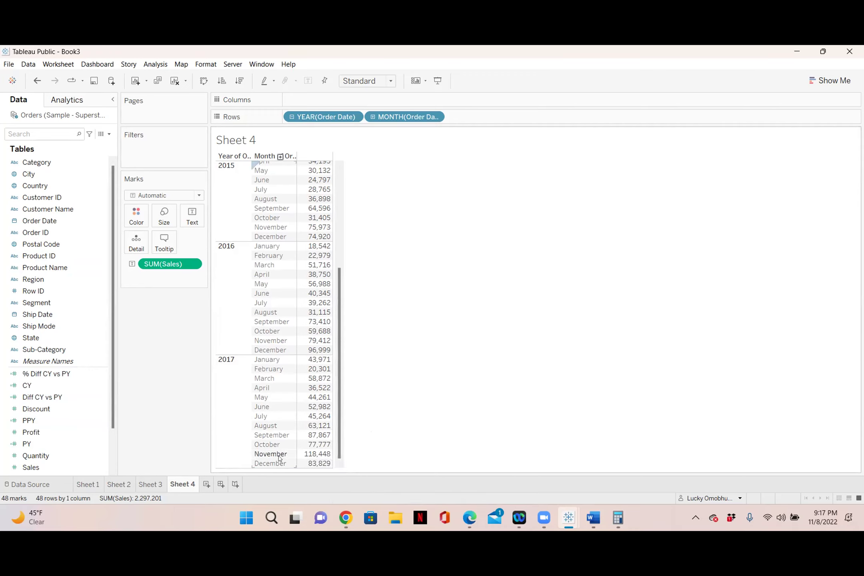
mouse_move(304, 455)
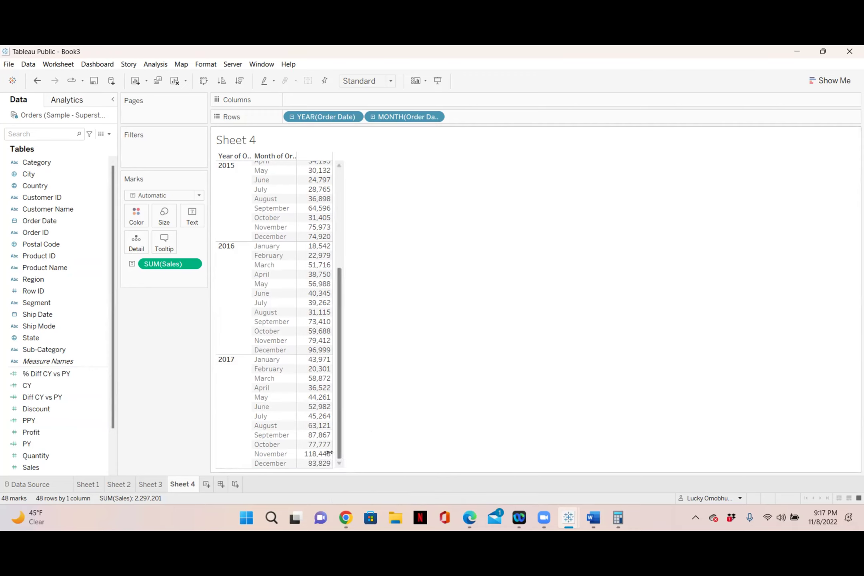
mouse_move(329, 403)
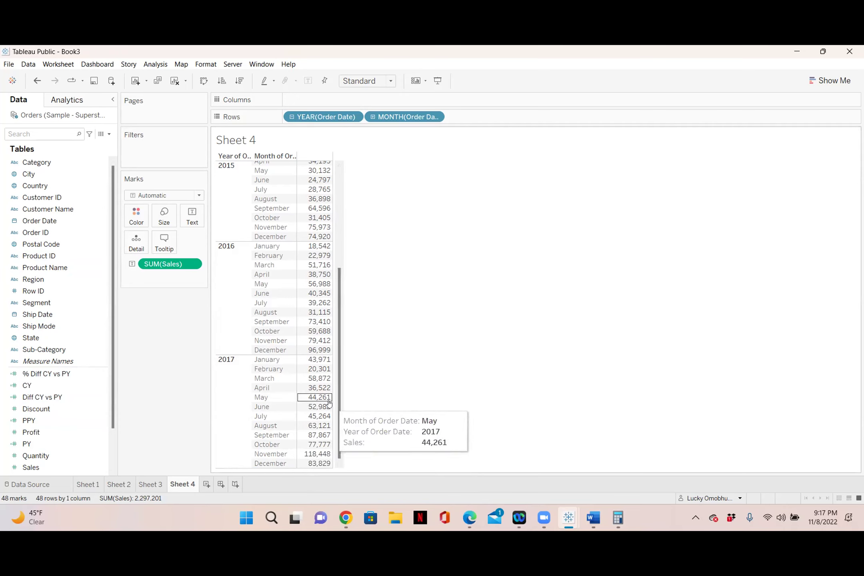
- Duplicate the CY calculated field
click(73, 393)
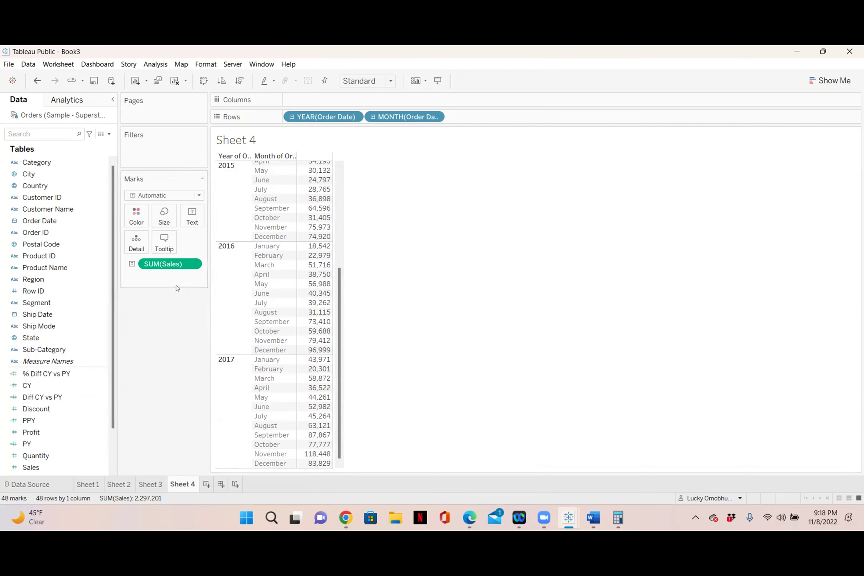
click(96, 384)
click(102, 386)
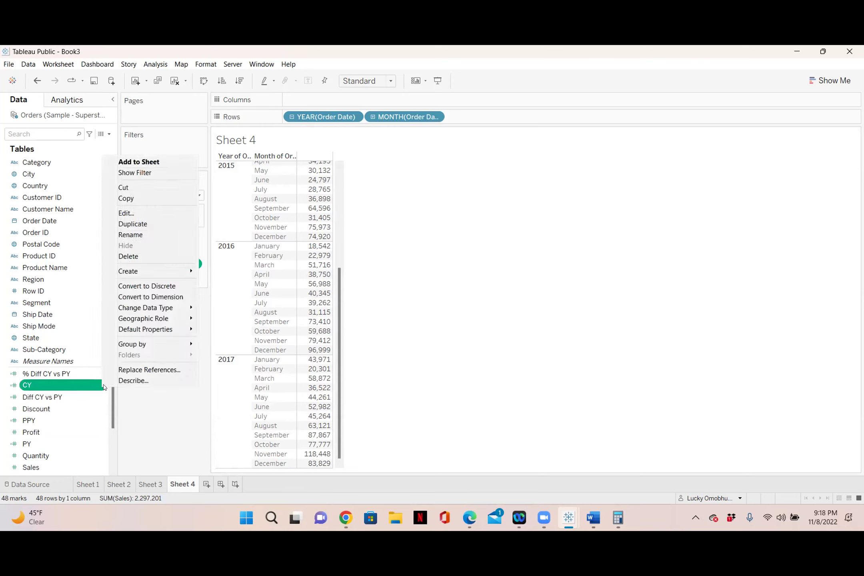
click(143, 220)
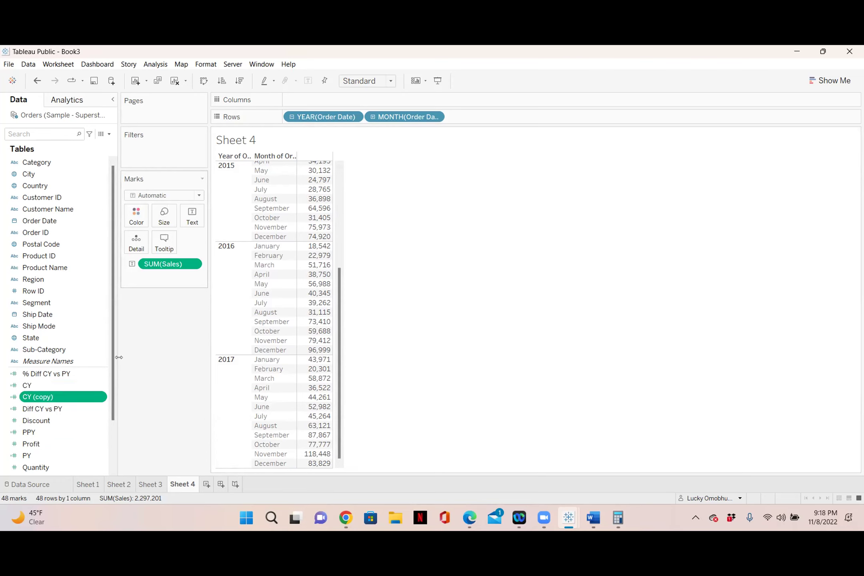
- Open the copy of the CY calculated field for editing and rename it CM
click(100, 396)
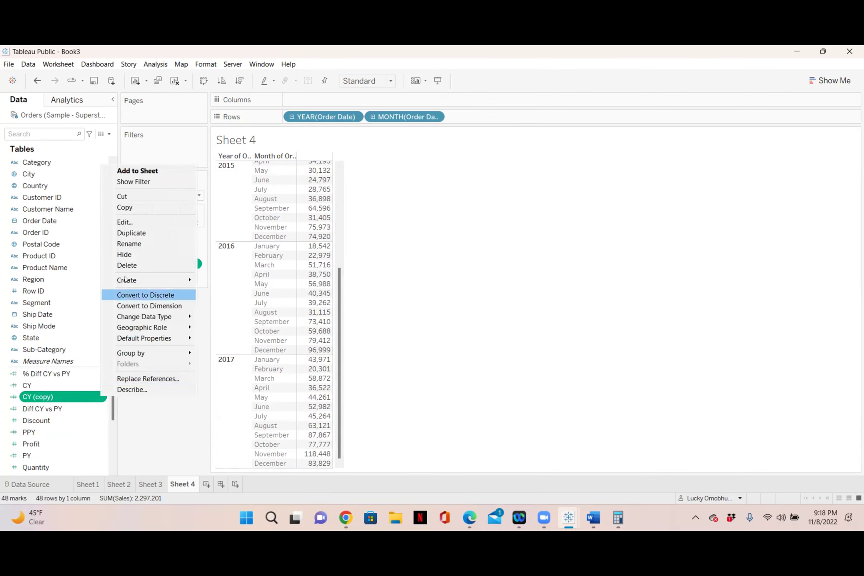
click(140, 222)
click(170, 193)
key(BackSpace)
key(BackSpace)
key(BackSpace)
key(BackSpace)
key(BackSpace)
key(BackSpace)
key(BackSpace)
key(BackSpace)
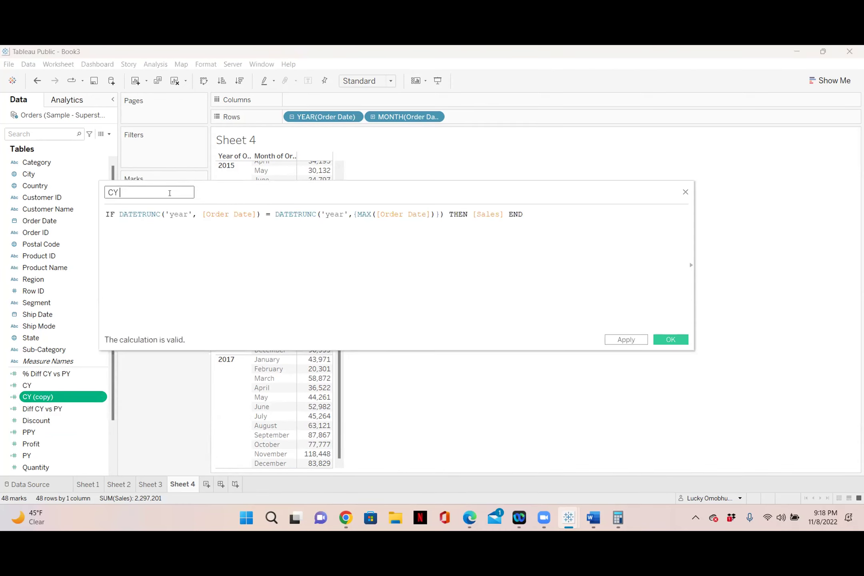
text(M)
- Replace 'year' with 'month' in both DATETRUNC functions of the CM formula and confirm the calculation
click(186, 215)
key(BackSpace)
key(BackSpace)
key(BackSpace)
key(BackSpace)
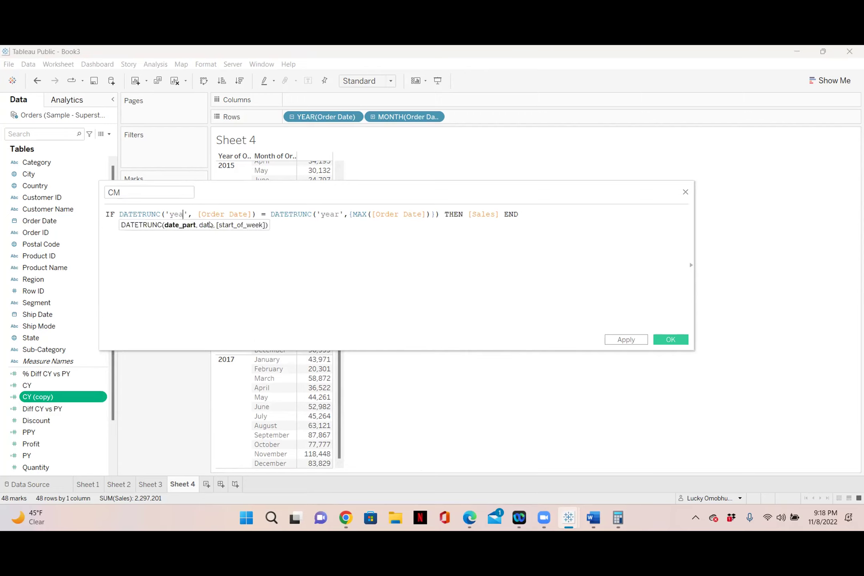
text(month)
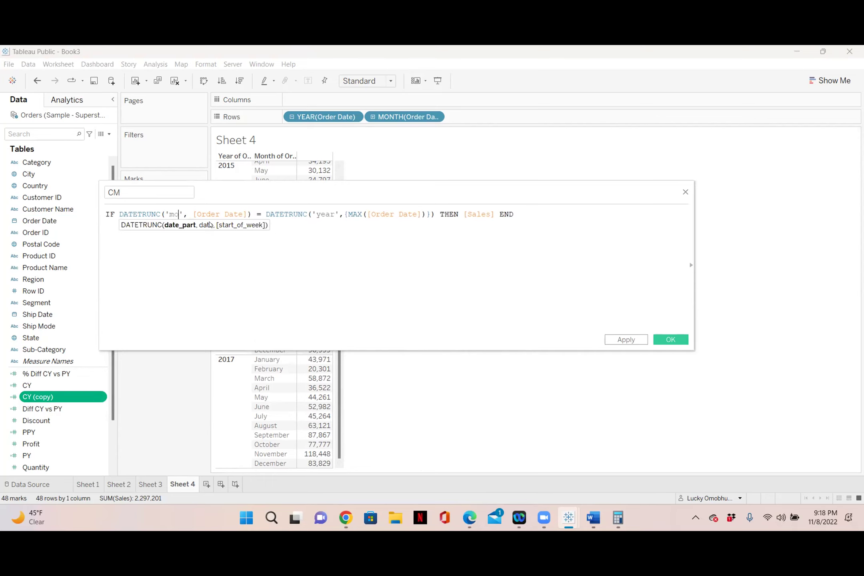
click(349, 213)
key(BackSpace)
key(BackSpace)
key(BackSpace)
key(BackSpace)
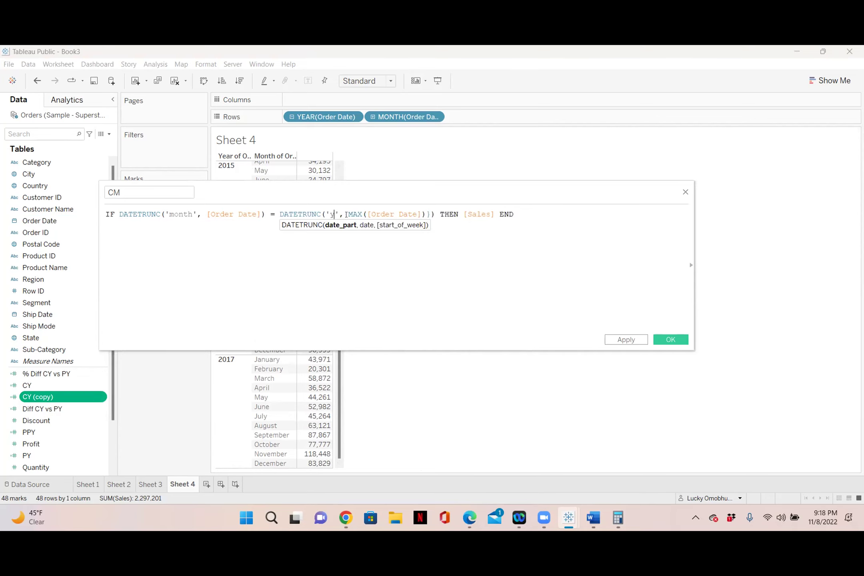
text(month)
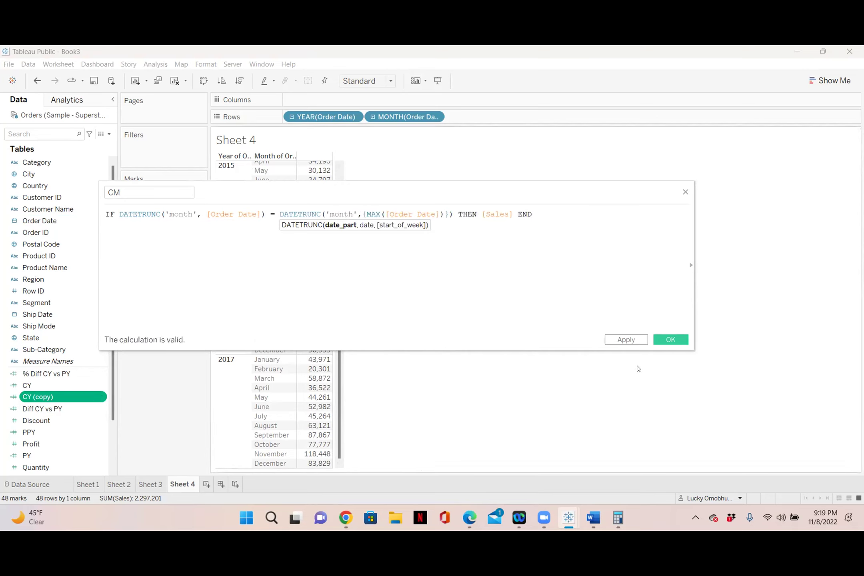
click(662, 342)
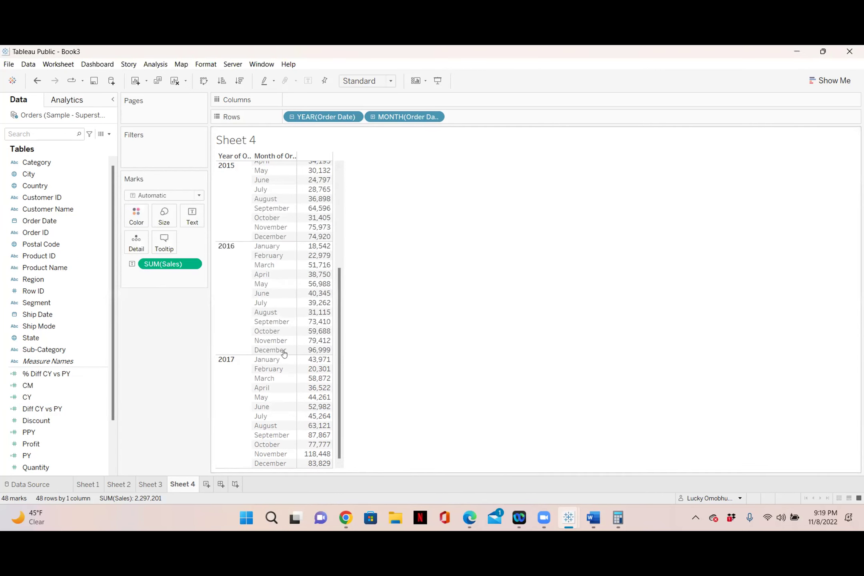
- Add the CM measure to the table alongside Sales
drag(25, 386, 304, 398)
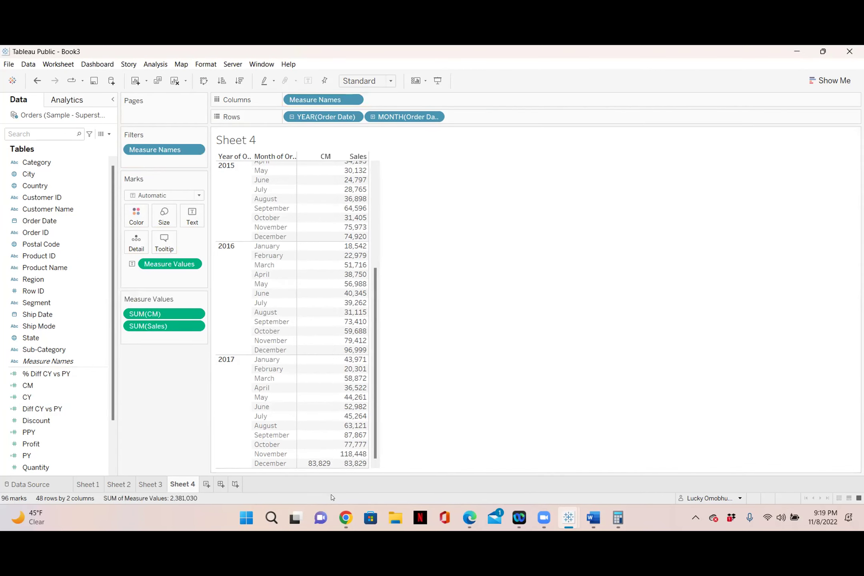
mouse_move(315, 463)
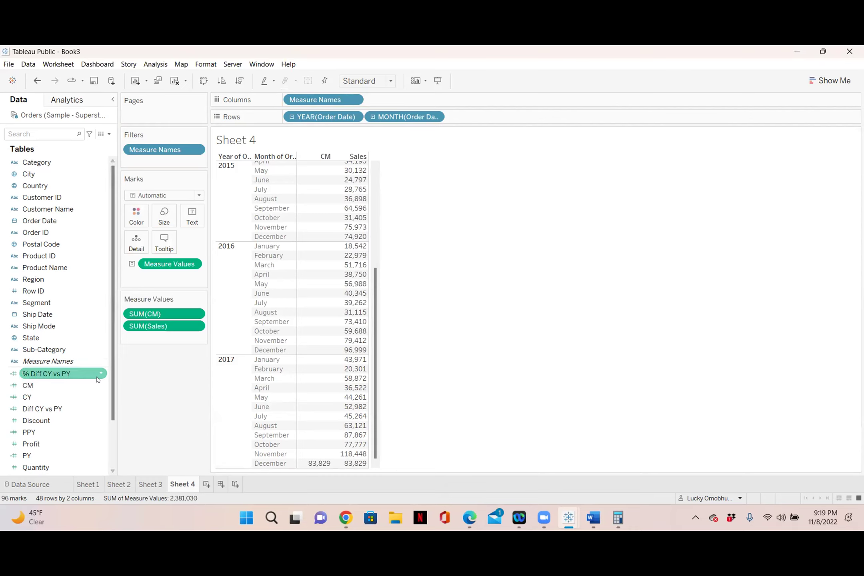
- Duplicate the PY calculated field
drag(111, 409, 110, 455)
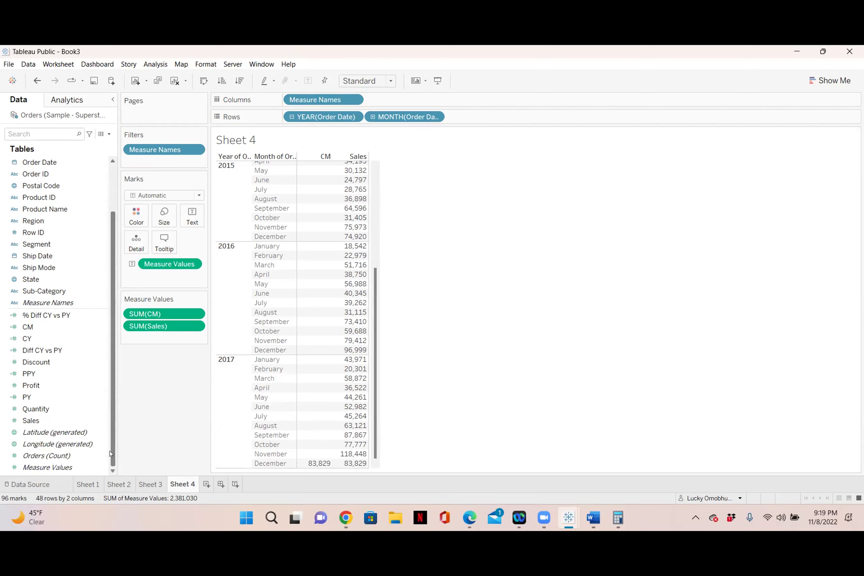
click(92, 338)
click(70, 316)
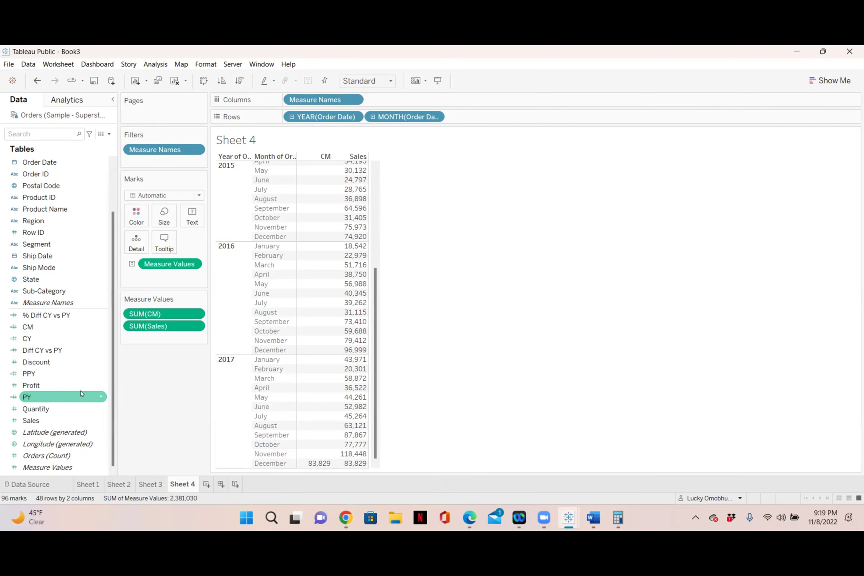
click(101, 397)
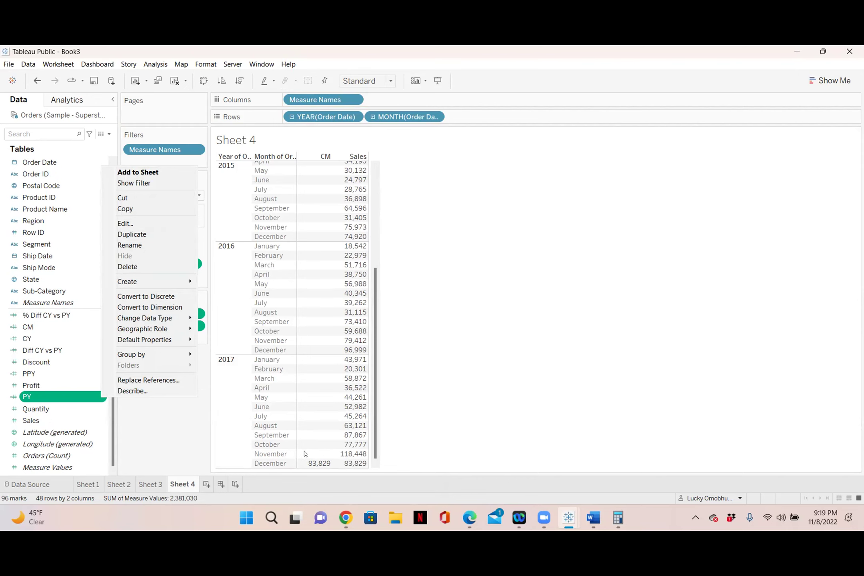
click(159, 236)
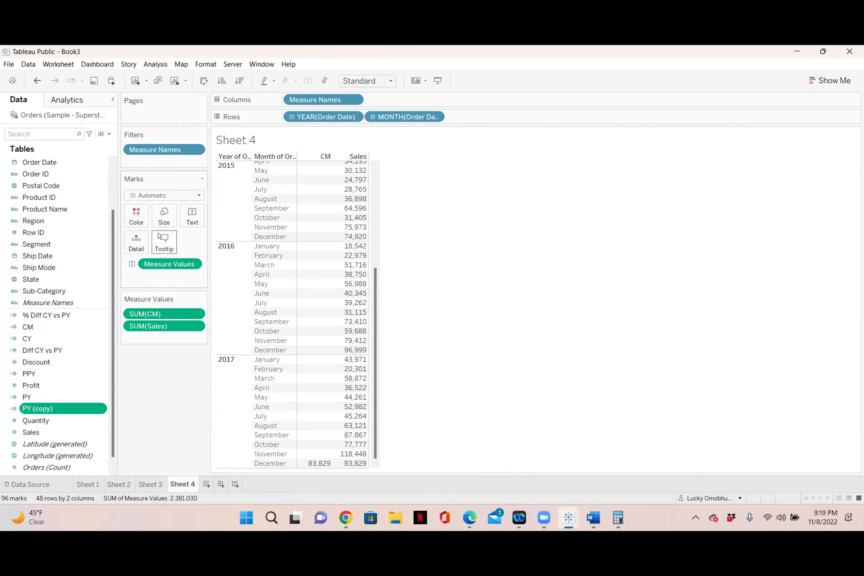
- Open the copy of the PY calculated field for editing and rename it PM
click(103, 409)
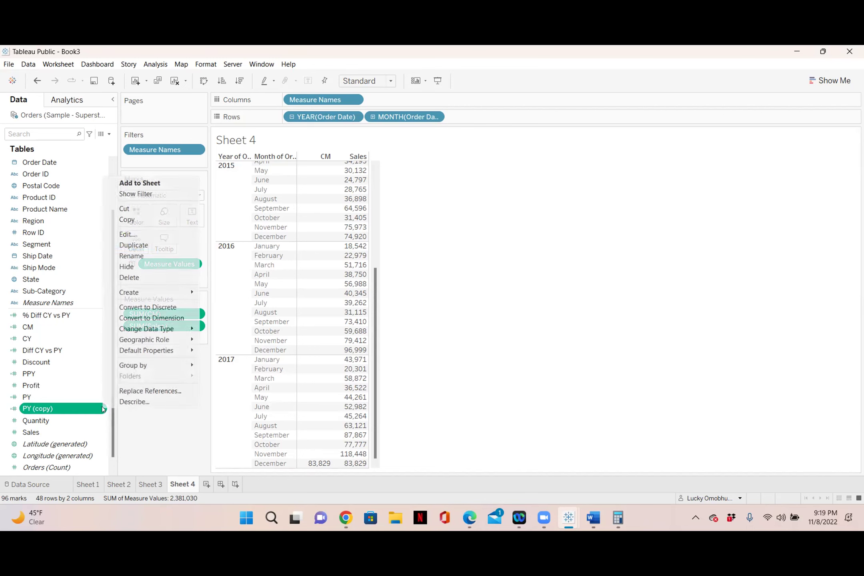
click(136, 231)
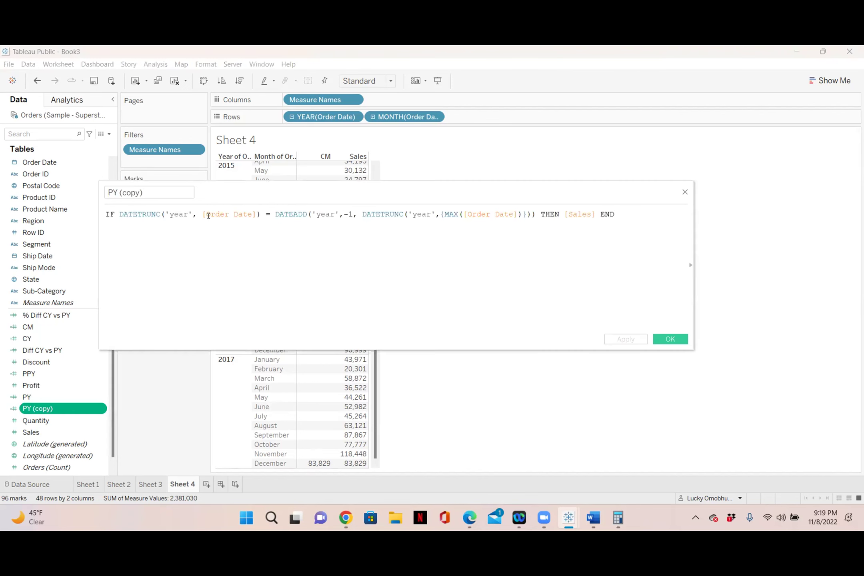
click(157, 191)
key(BackSpace)
key(BackSpace)
key(BackSpace)
key(BackSpace)
key(BackSpace)
key(BackSpace)
key(BackSpace)
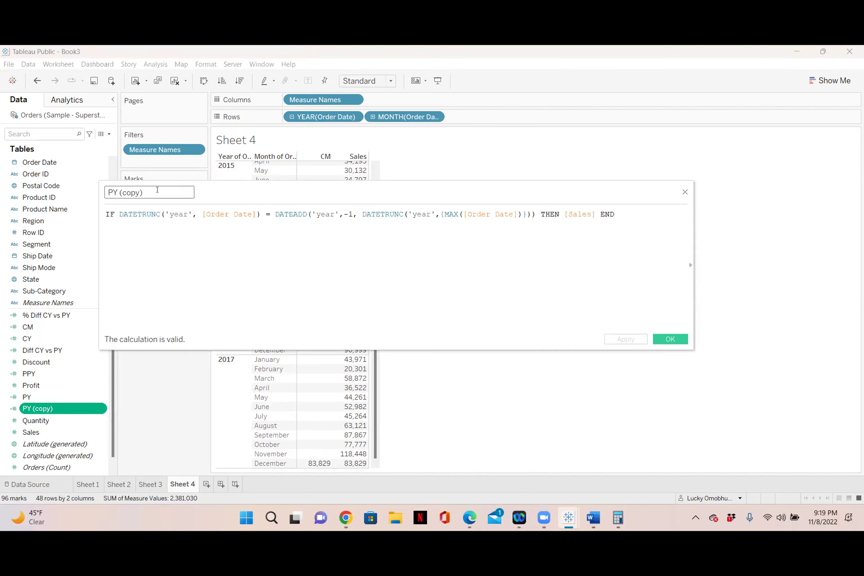
key(Left)
key(BackSpace)
text(C)
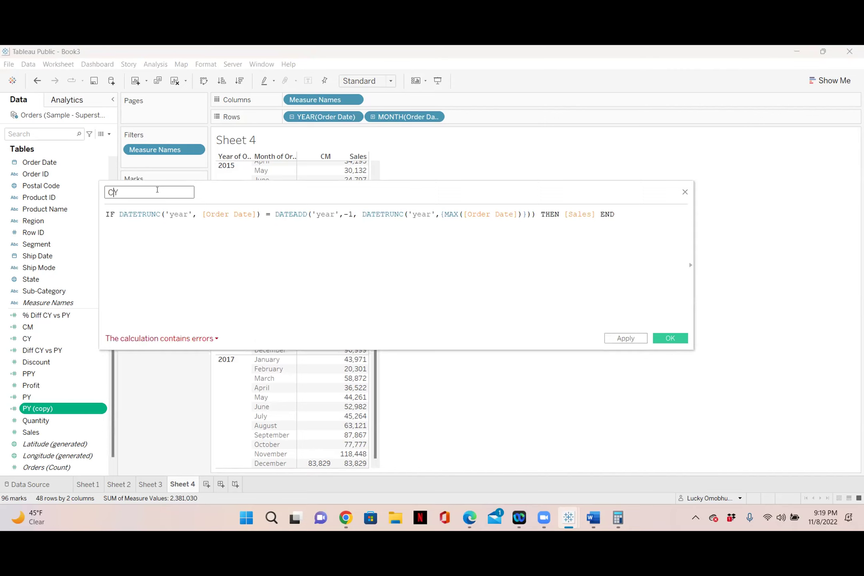
key(BackSpace)
text(P)
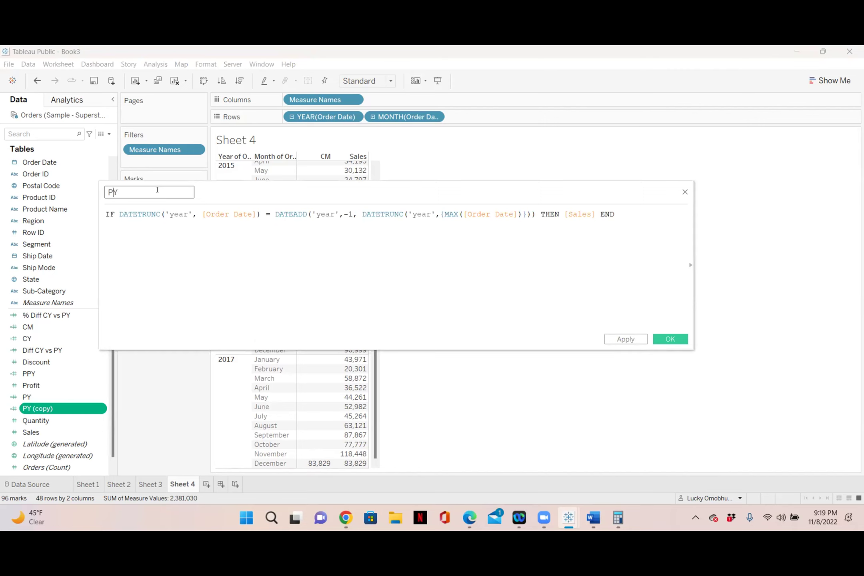
key(Delete)
text(M)
- Replace 'year' with 'month' in both DATETRUNC functions and the DATEADD function of the PM formula, and confirm the calculation
click(186, 213)
key(BackSpace)
key(BackSpace)
key(BackSpace)
key(BackSpace)
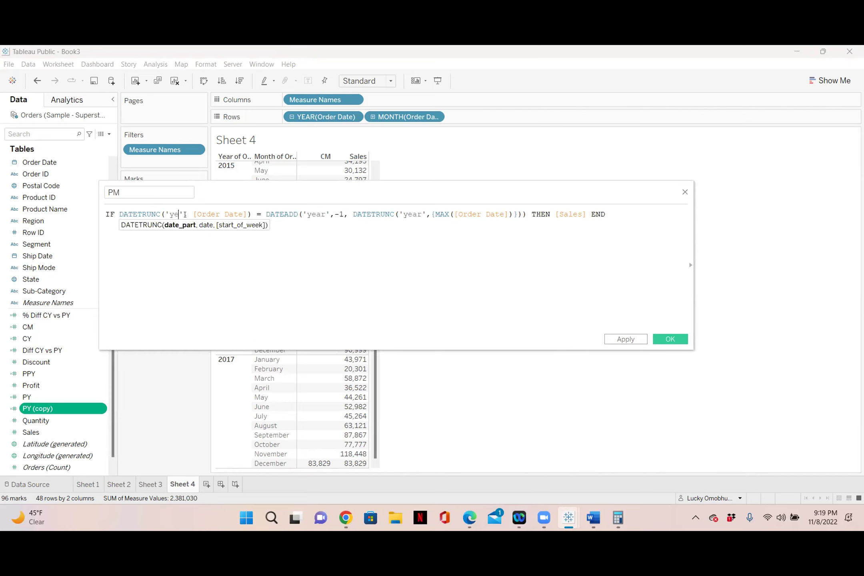
text(month)
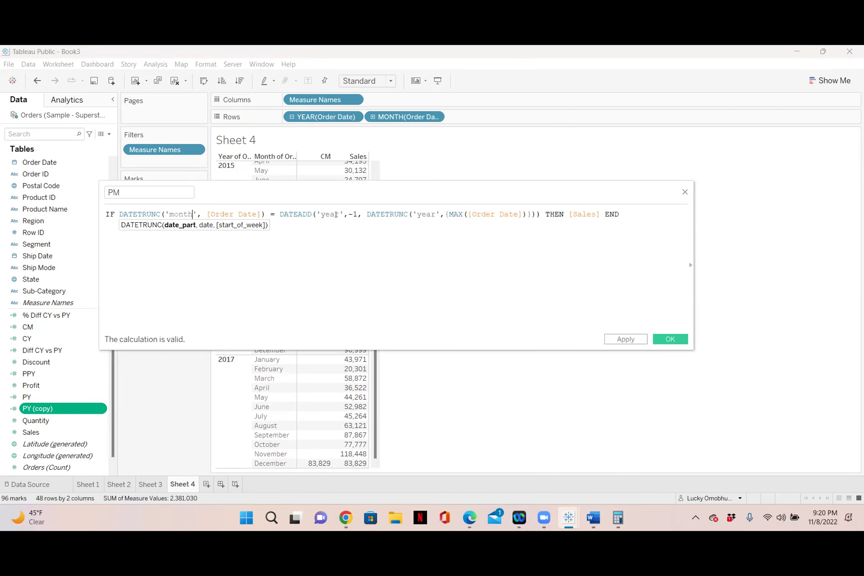
click(337, 214)
key(BackSpace)
key(BackSpace)
key(BackSpace)
key(BackSpace)
text(month)
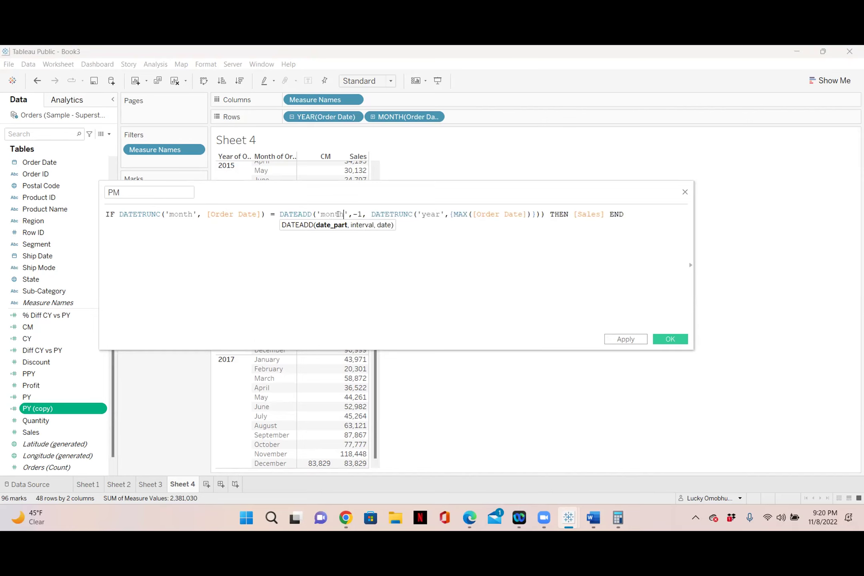
click(438, 215)
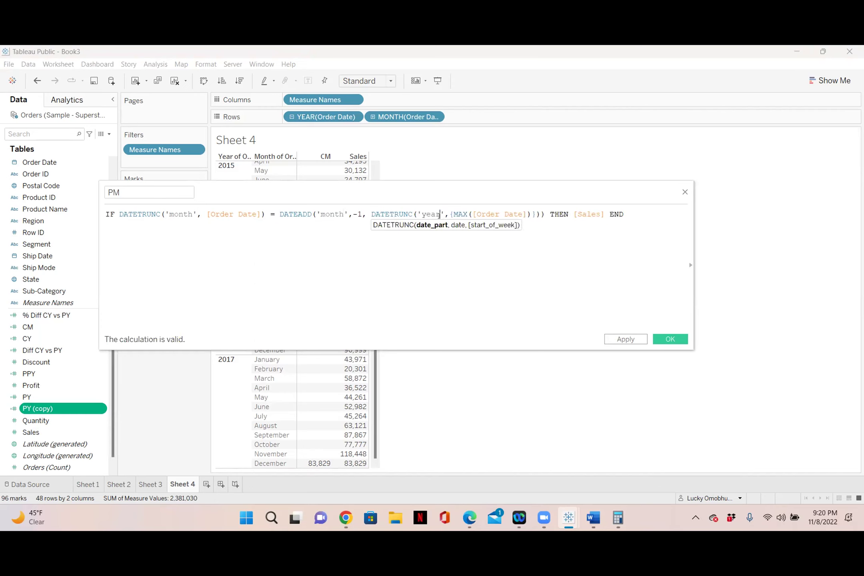
key(BackSpace)
key(BackSpace)
key(BackSpace)
key(BackSpace)
text(month)
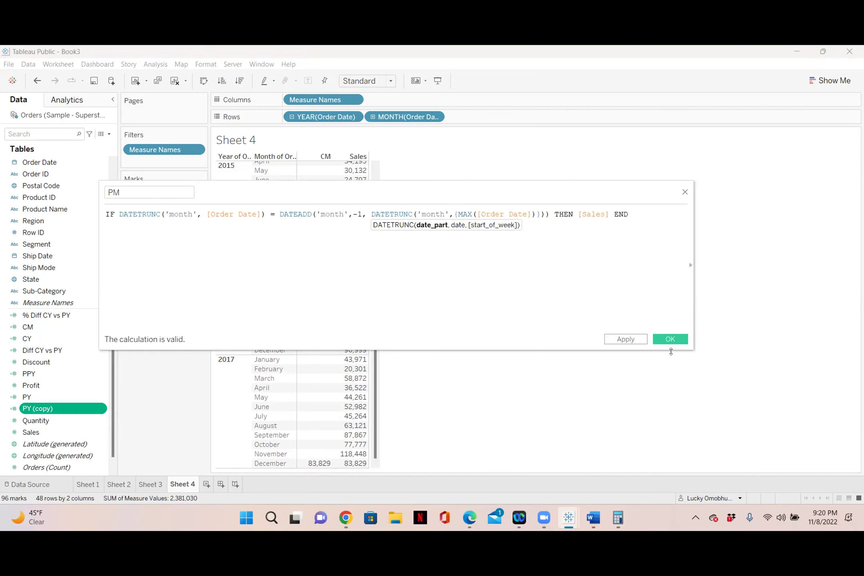
click(665, 338)
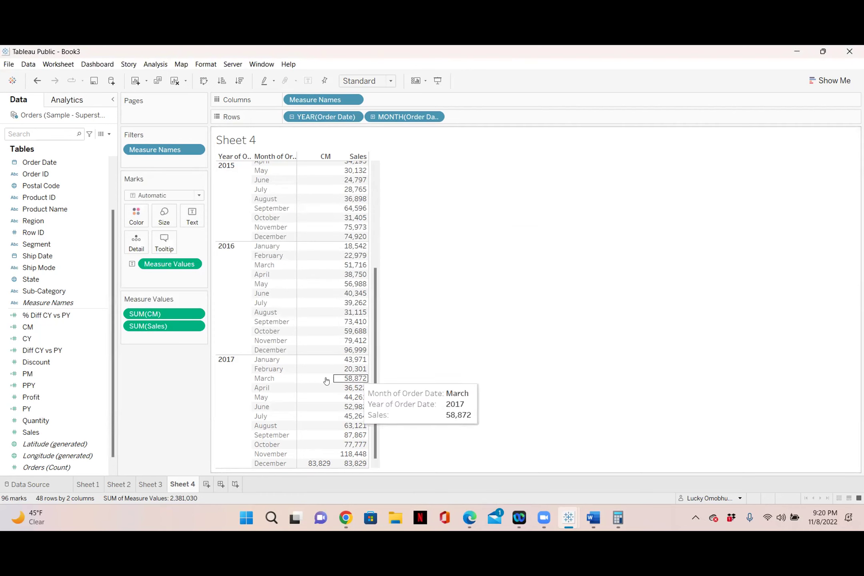
- Add the PM measure to the table and remove Sales, keeping only CM and PM as measure values
drag(28, 374, 138, 339)
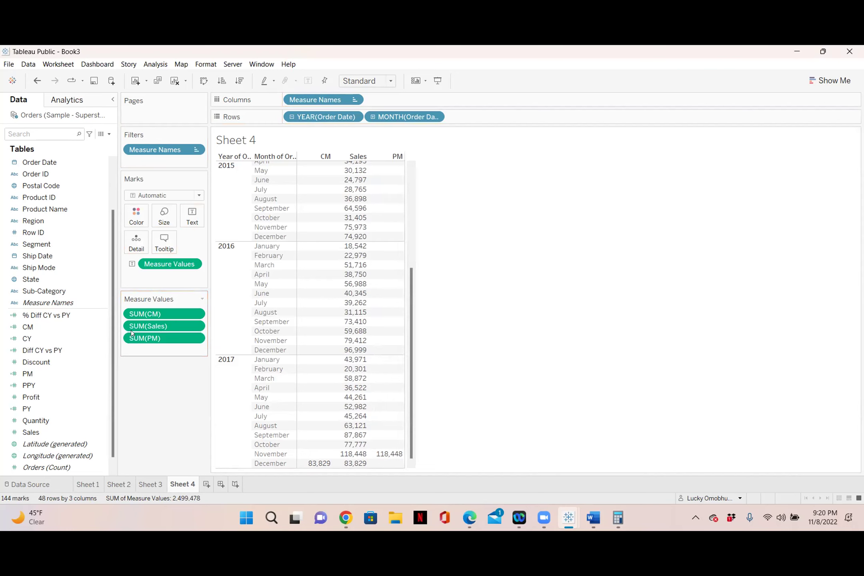
mouse_move(346, 517)
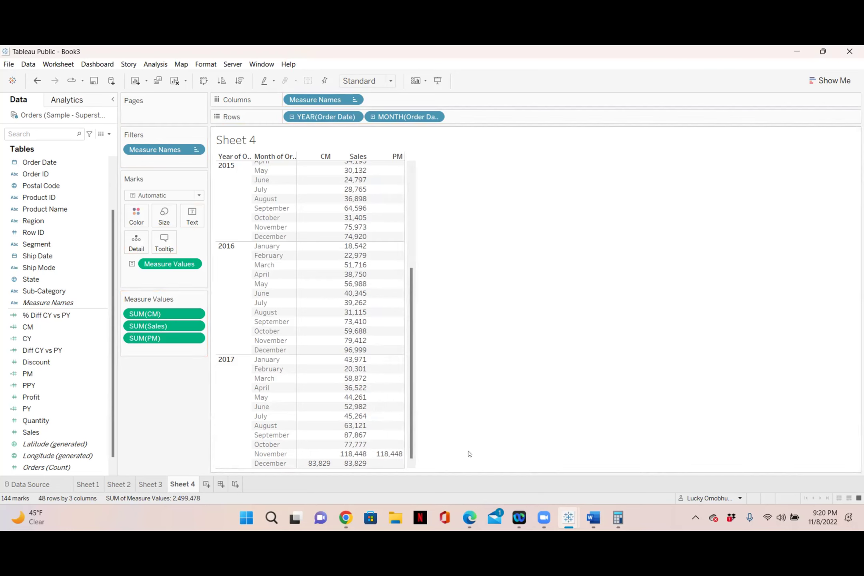
mouse_move(381, 453)
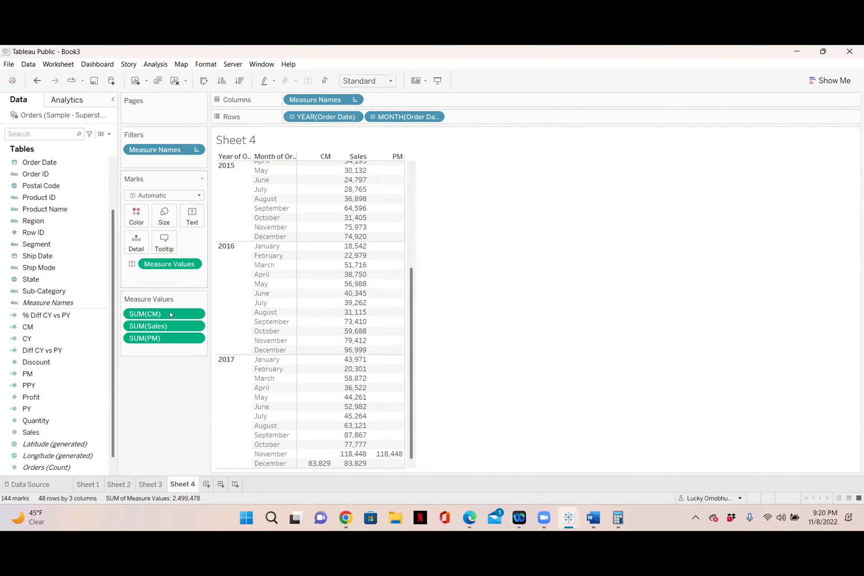
drag(162, 327, 248, 328)
mouse_move(342, 352)
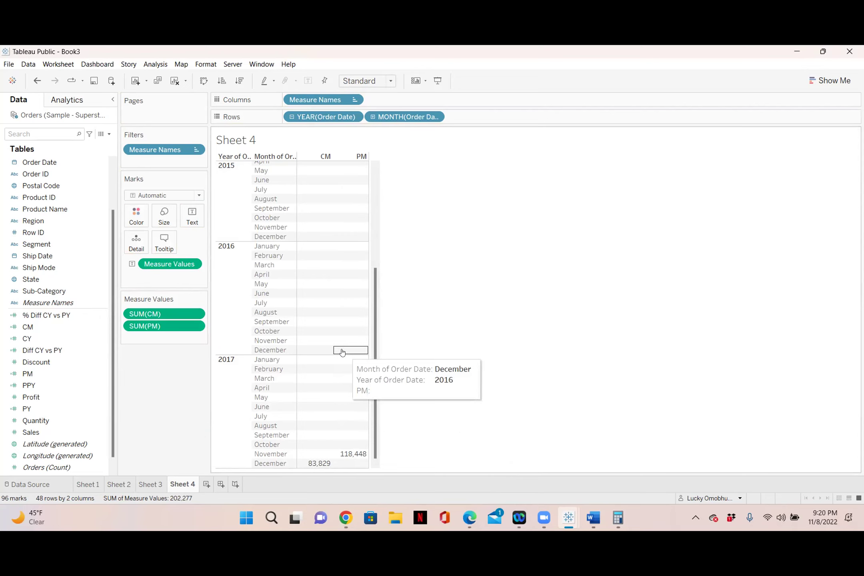
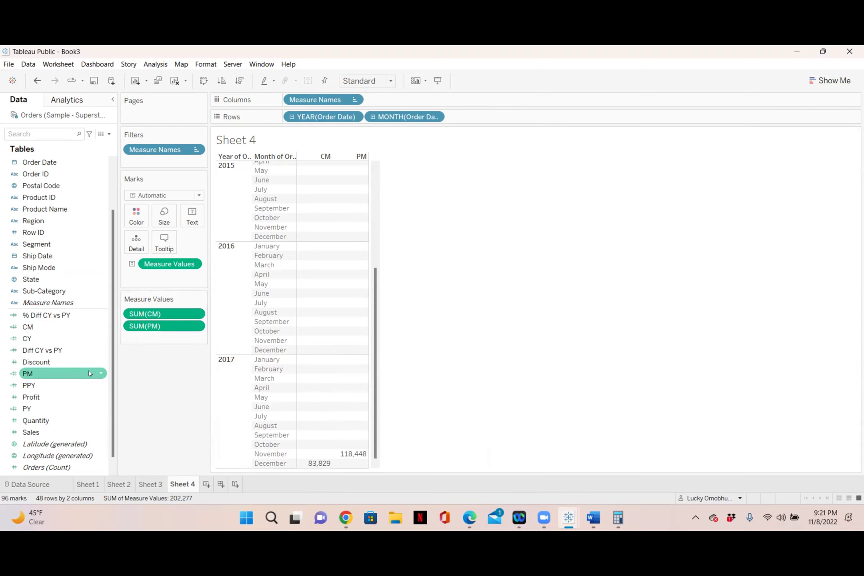
- Open the PM calculated field to review its previous-month formula, and close it without changes
right_click(99, 373)
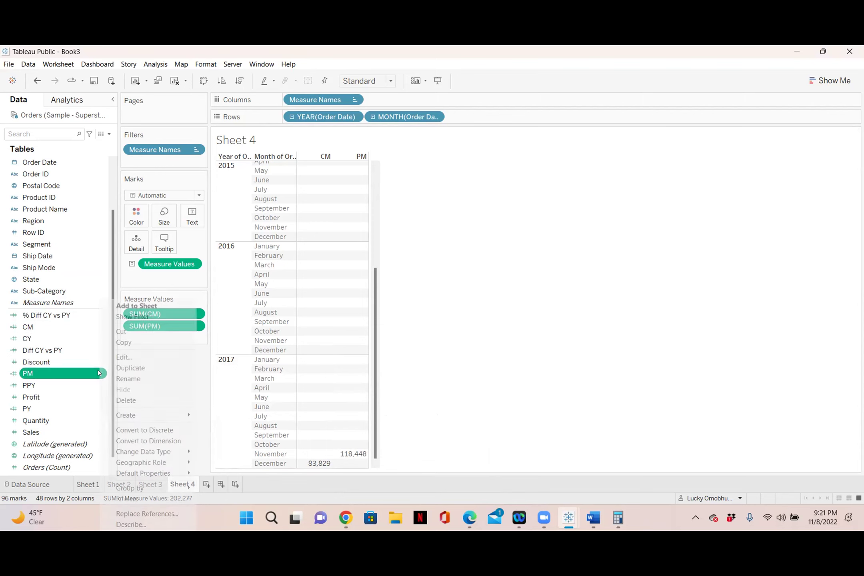
click(120, 357)
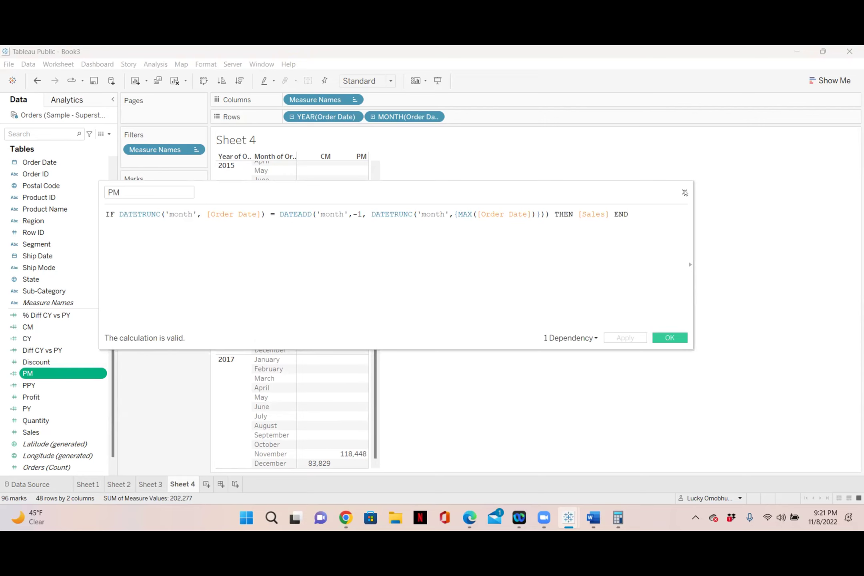
click(683, 192)
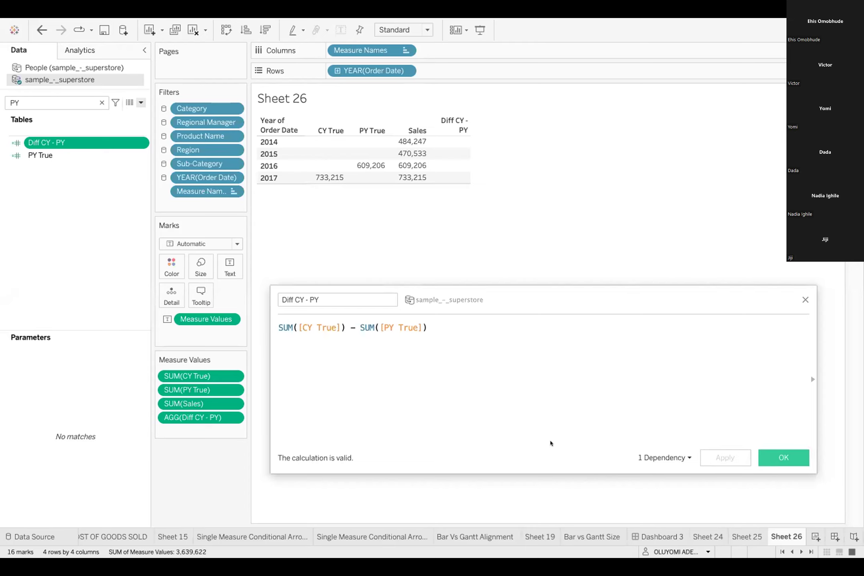
- Close the Diff CY - PY calculation, remove the order year from the rows of Sheet 26, and widen the measure columns
click(764, 457)
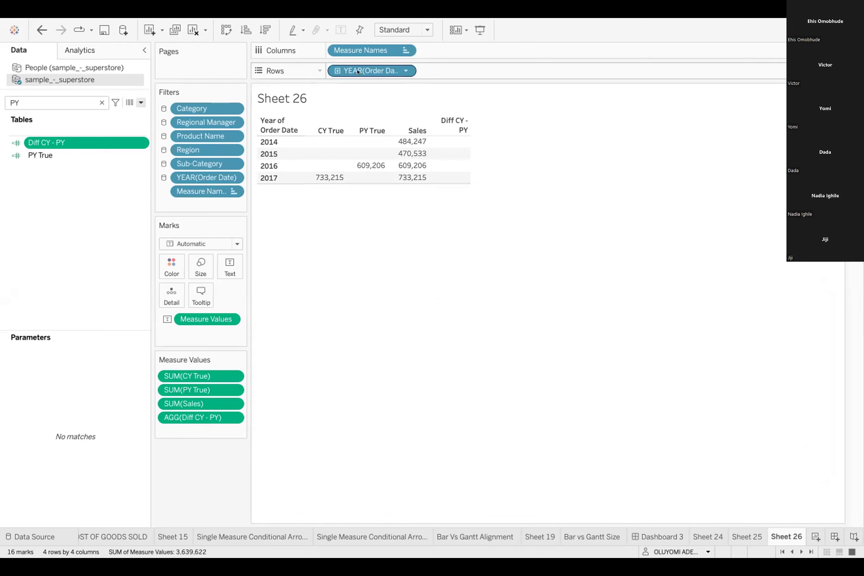
drag(356, 70, 73, 340)
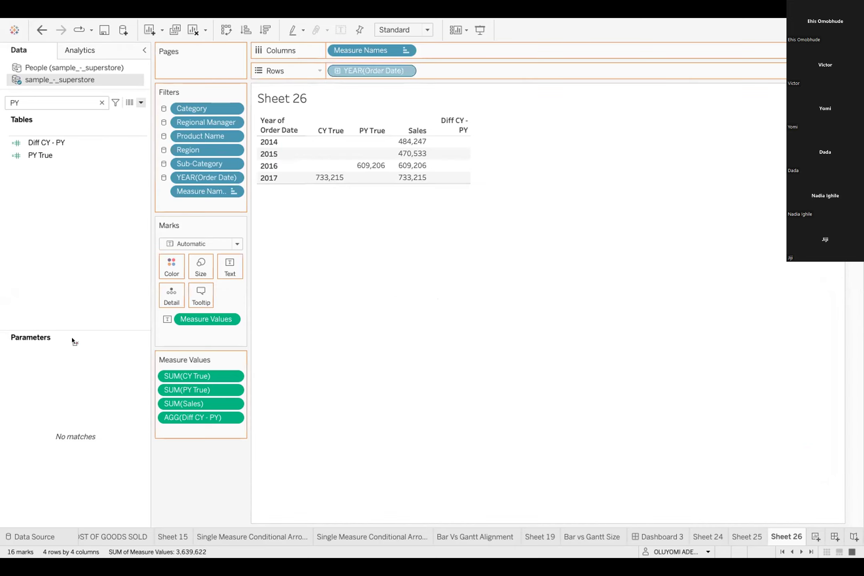
mouse_move(414, 134)
drag(416, 136, 519, 122)
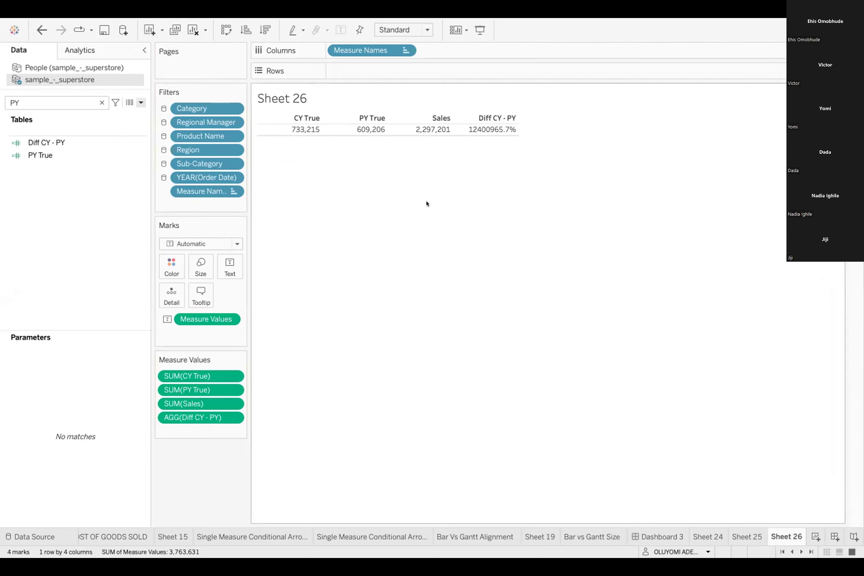
click(225, 121)
click(311, 142)
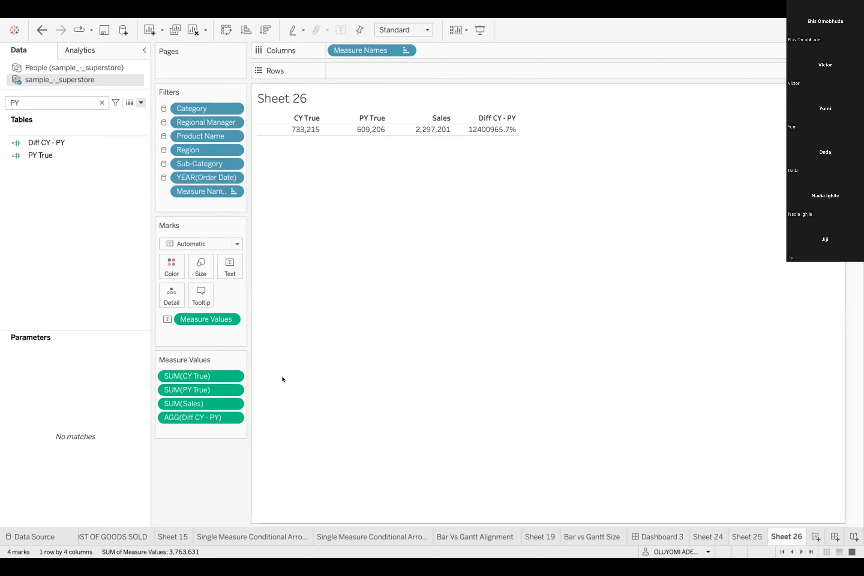
- Format the Diff CY - PY measure as Number (Custom) with 0 decimal places
click(231, 416)
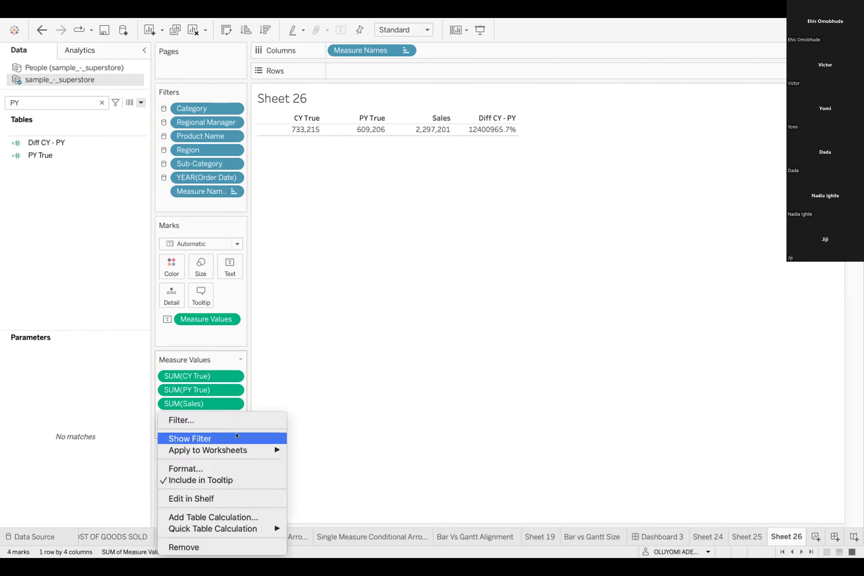
mouse_move(243, 448)
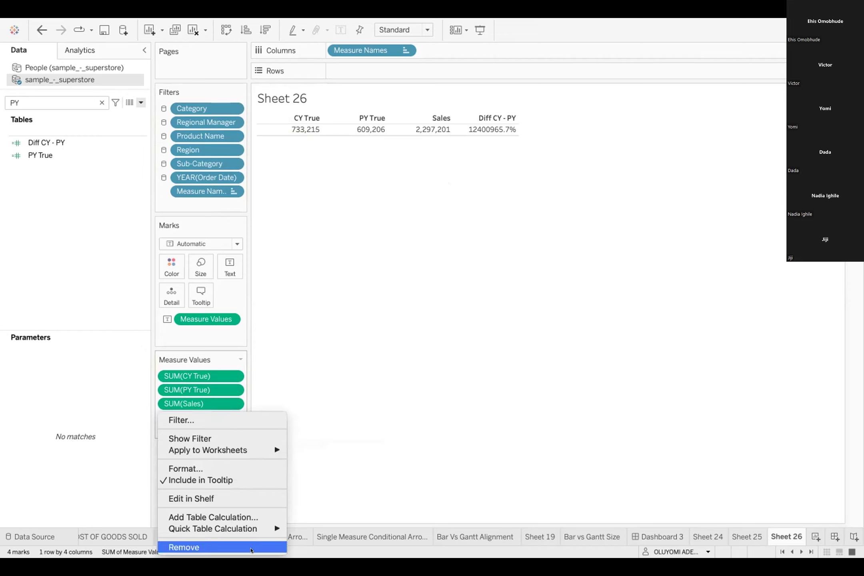
mouse_move(251, 525)
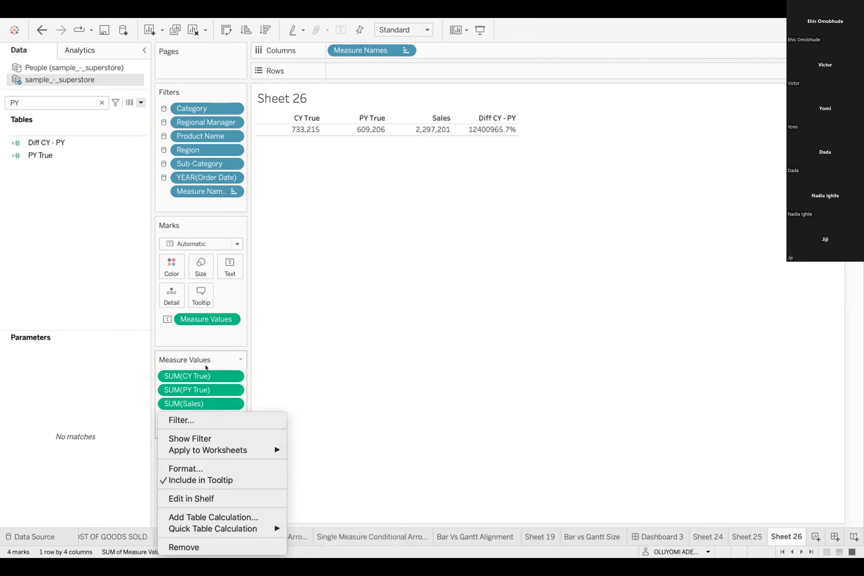
click(299, 376)
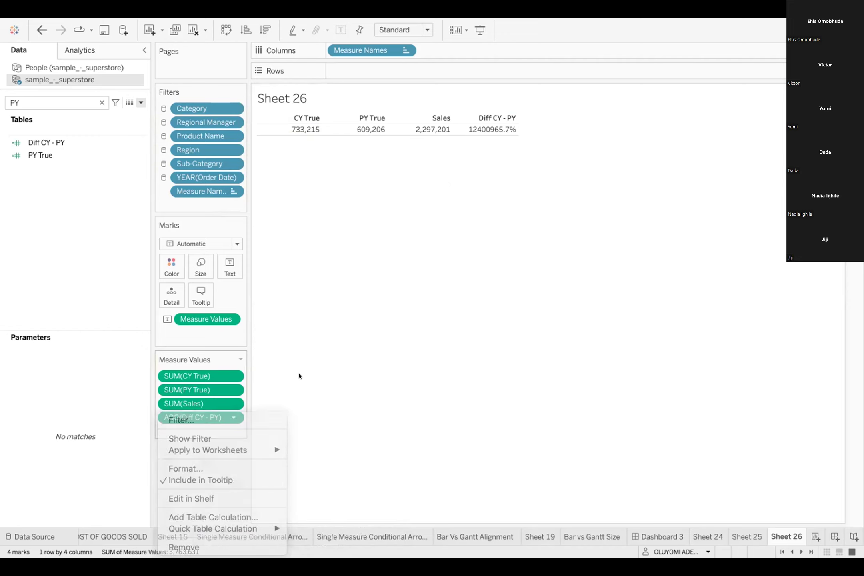
click(234, 417)
click(203, 468)
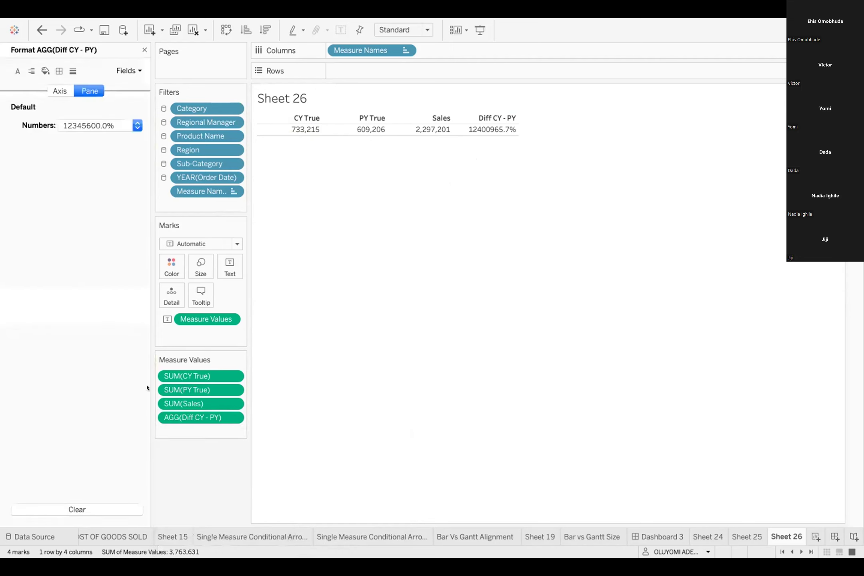
click(136, 120)
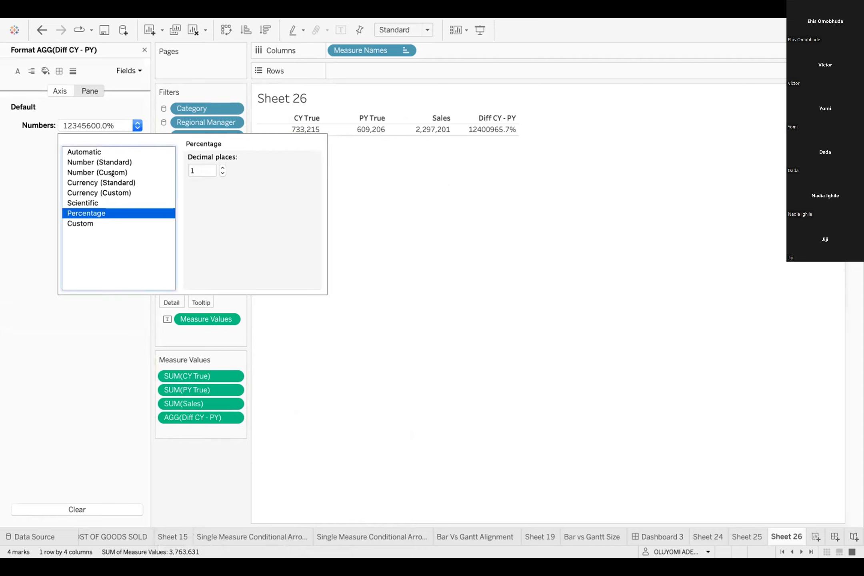
click(117, 183)
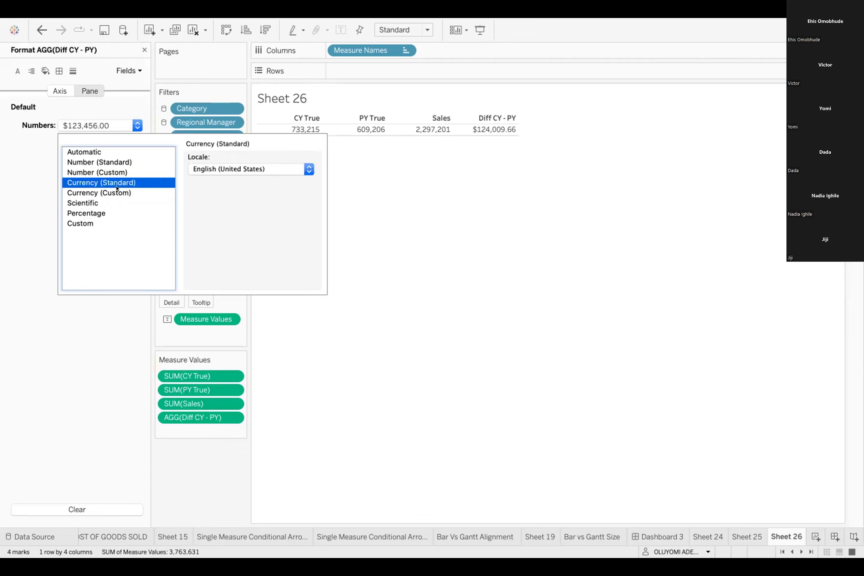
click(110, 173)
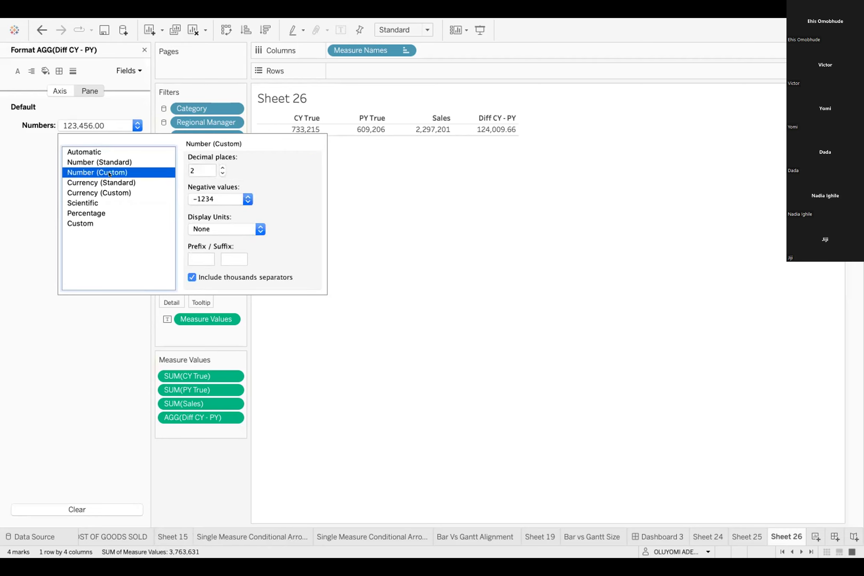
click(222, 172)
click(222, 173)
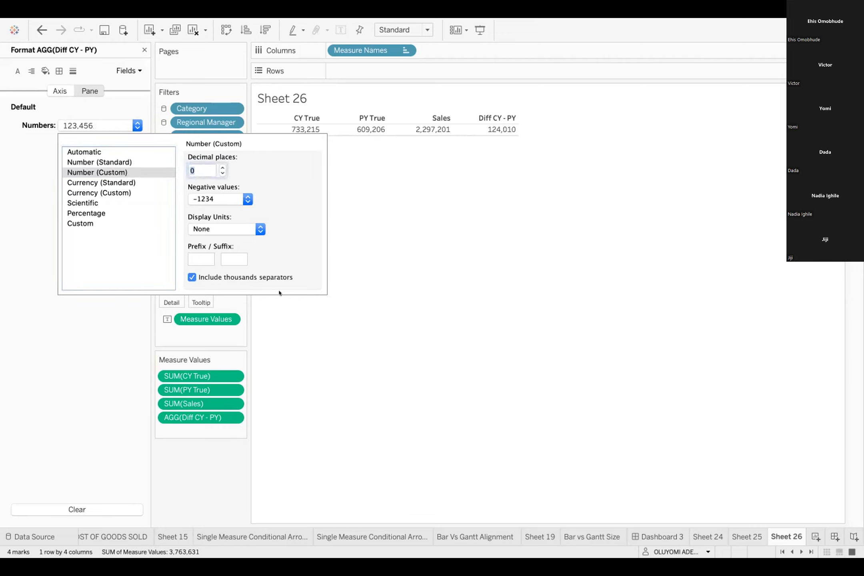
click(298, 325)
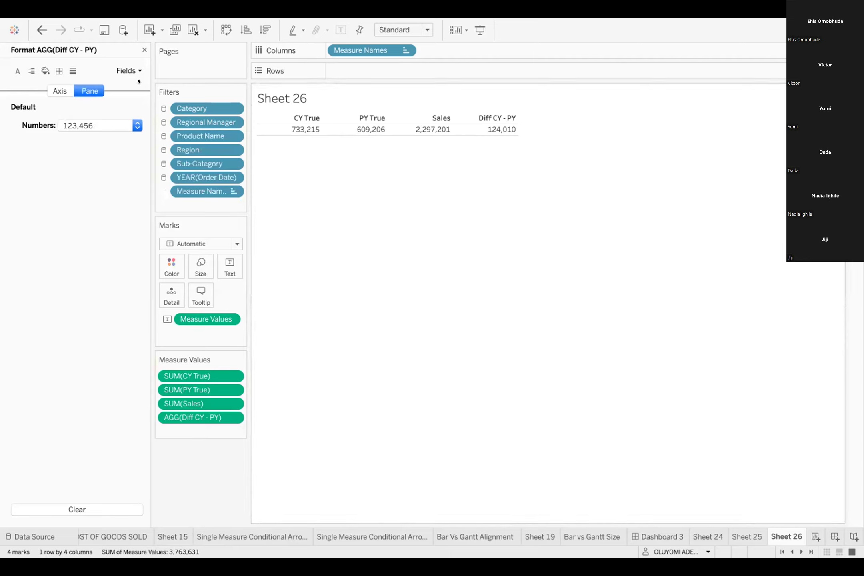
click(143, 50)
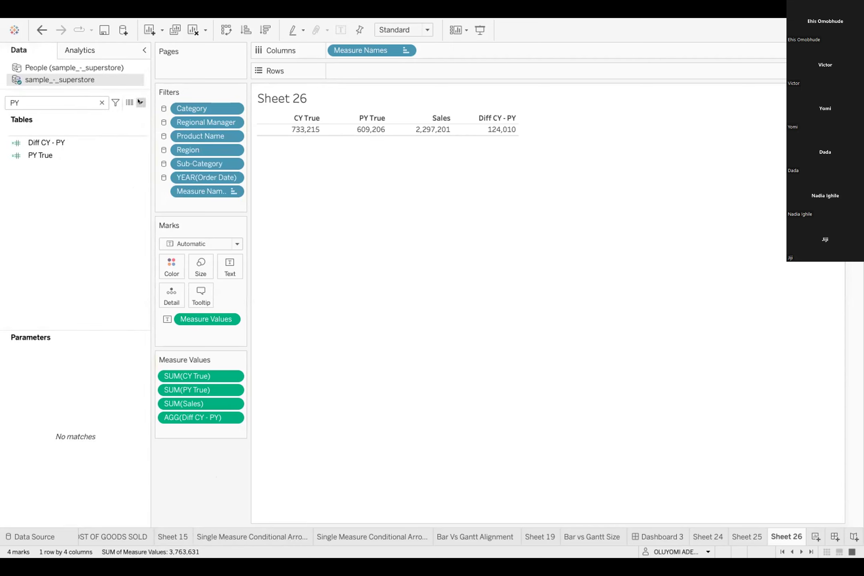
- Create a new calculated field and name it "% Diff cy"
click(140, 102)
click(112, 115)
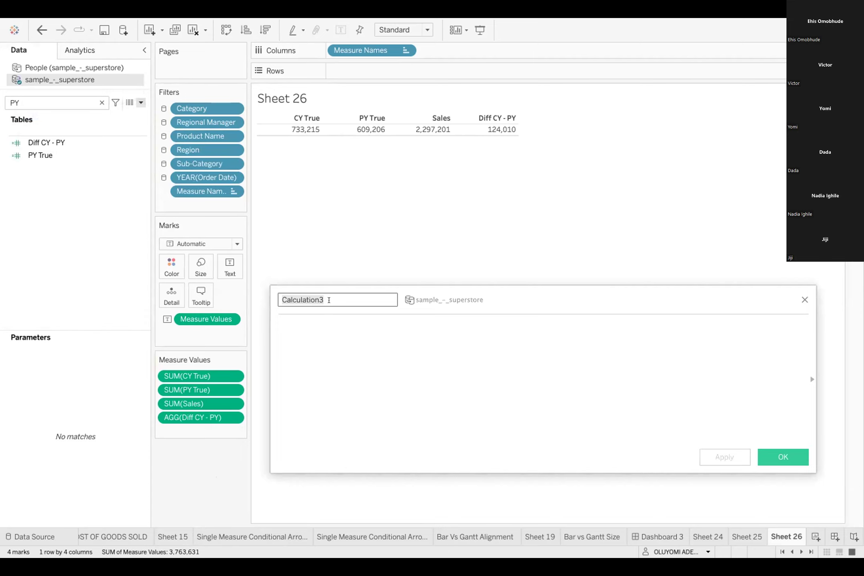
text(%)
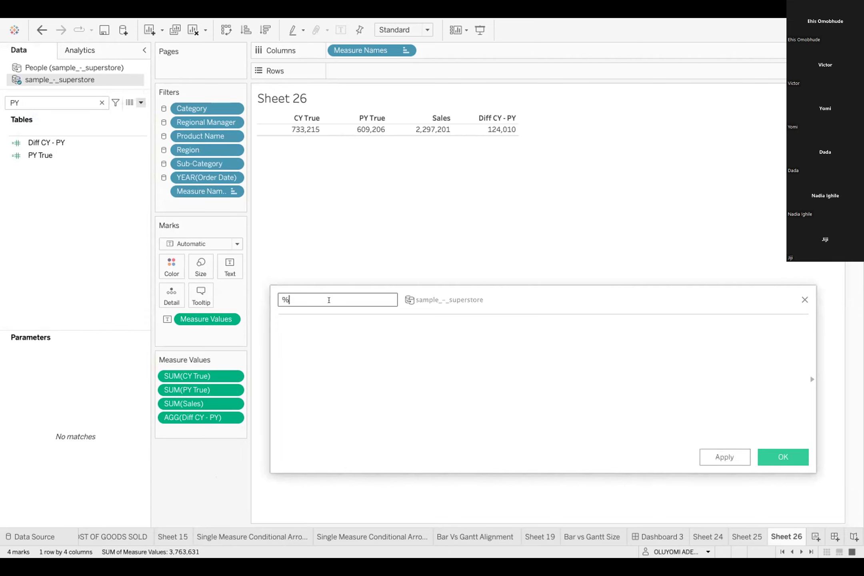
text( Diff cy)
- Enter the formula [Diff CY - PY] / SUM([PY True]) for % Diff cy and confirm the calculation
click(301, 342)
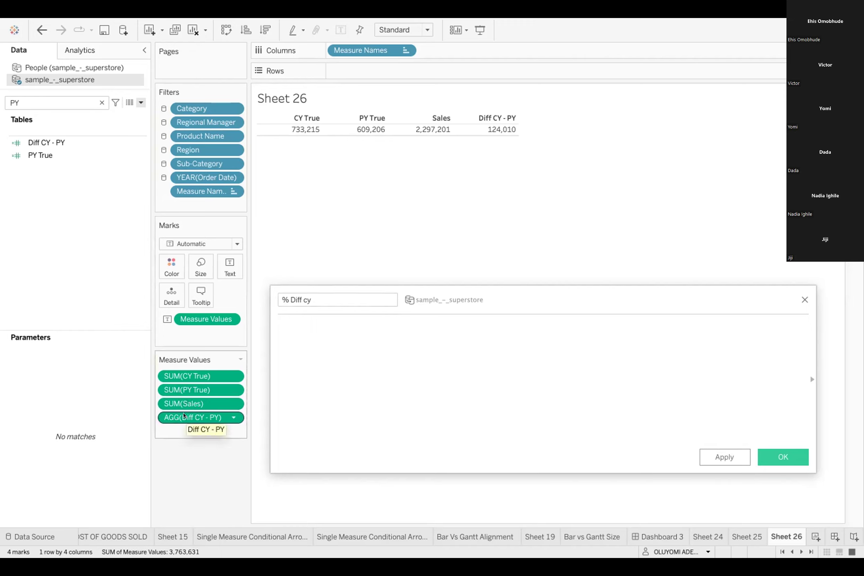
drag(184, 416, 328, 340)
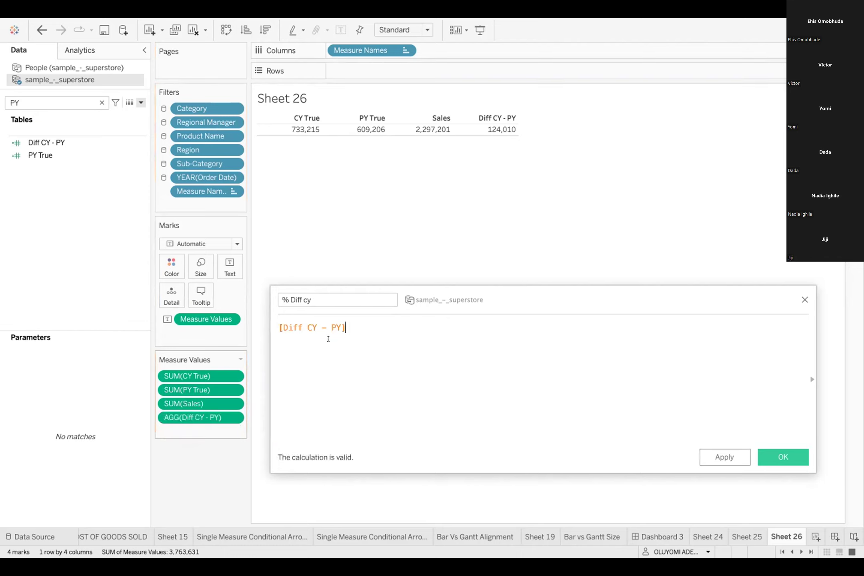
text(/)
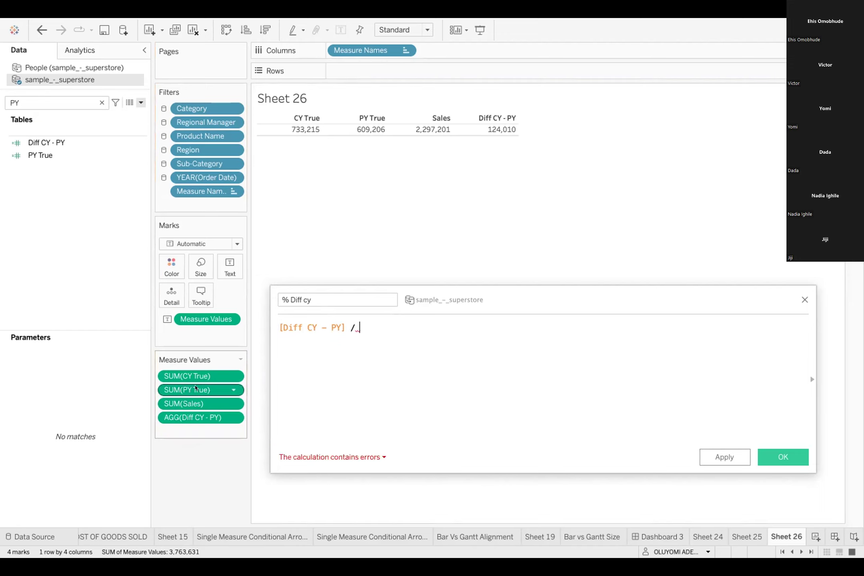
drag(194, 388, 384, 332)
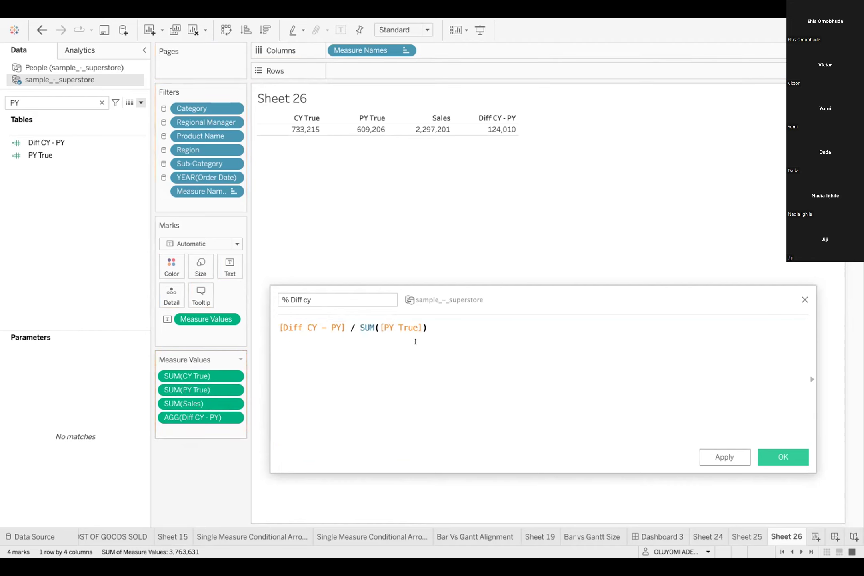
click(779, 455)
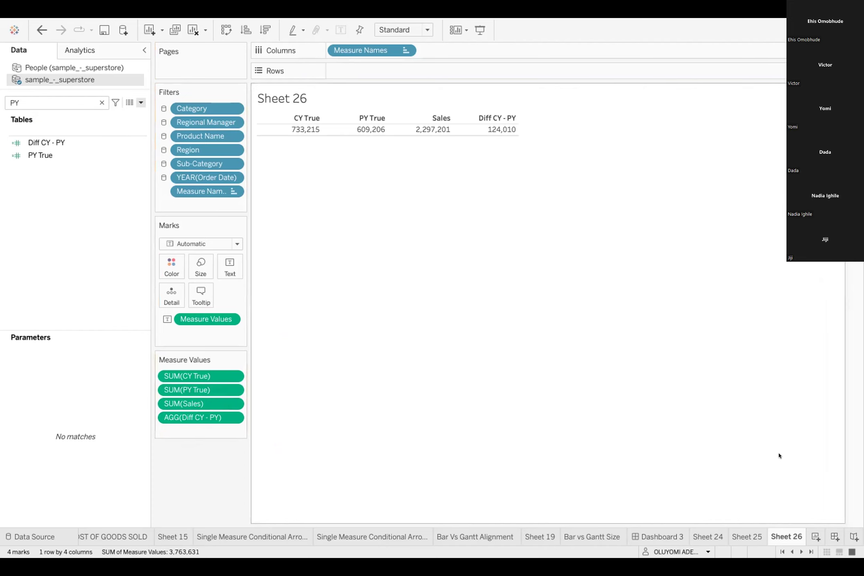
- Search the data fields for "%" and add % Diff cy to the measure values below Diff CY - PY
click(101, 102)
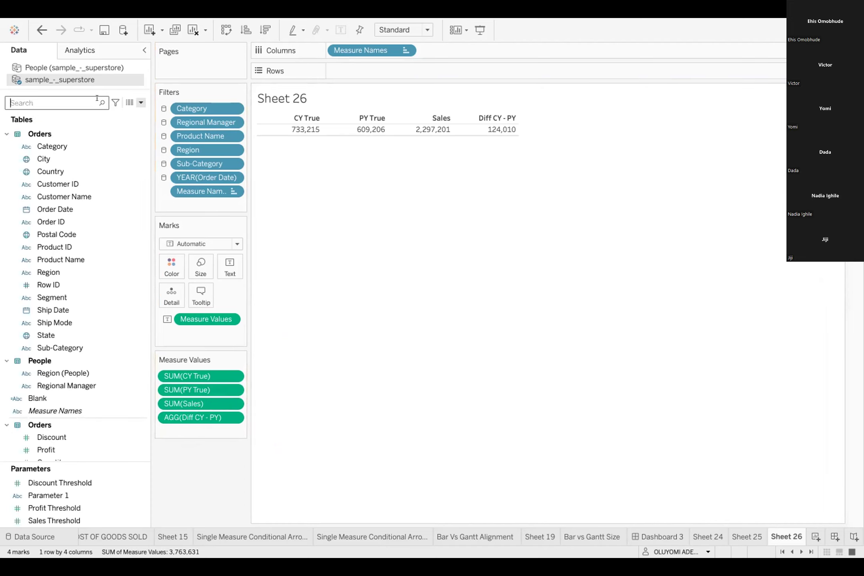
text(5)
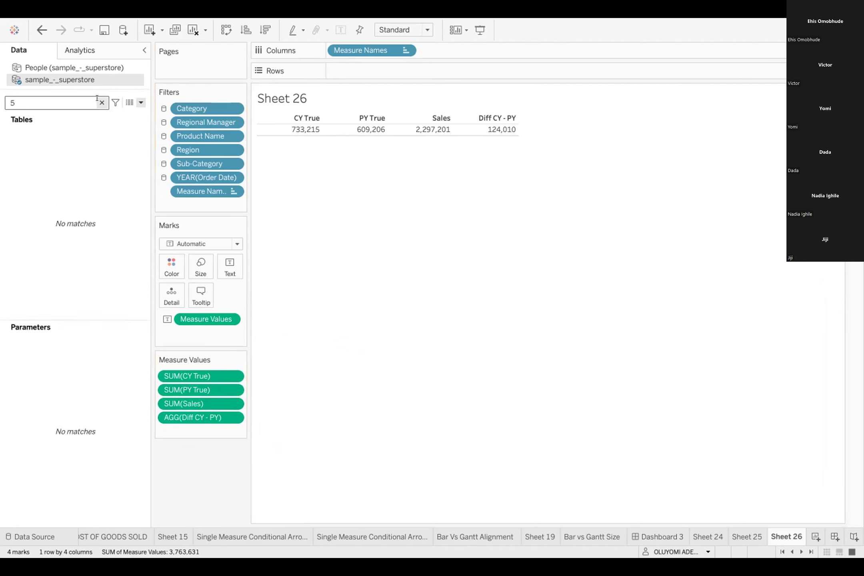
click(98, 99)
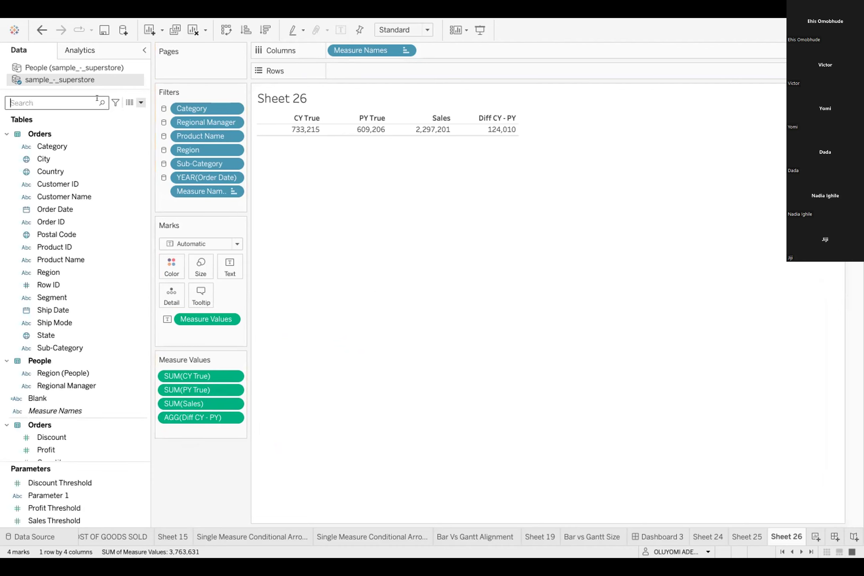
text(%)
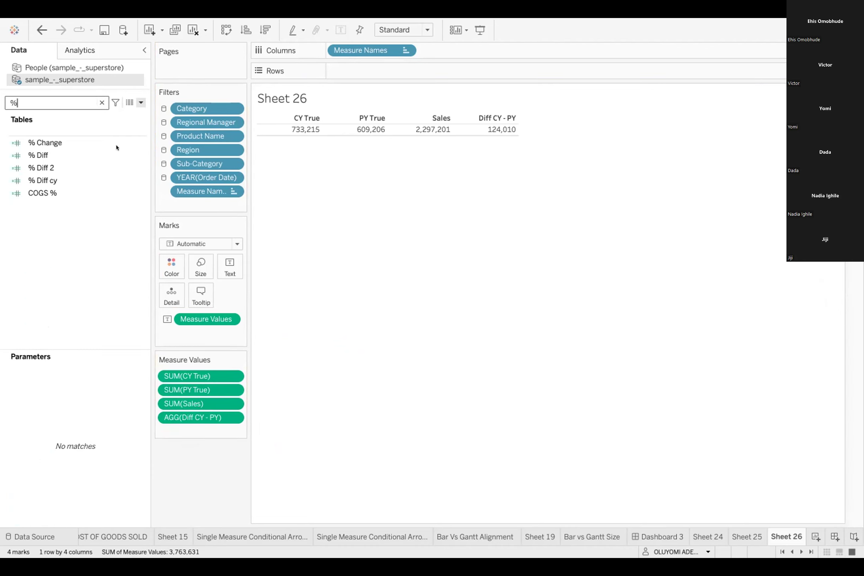
click(43, 180)
drag(43, 179, 187, 431)
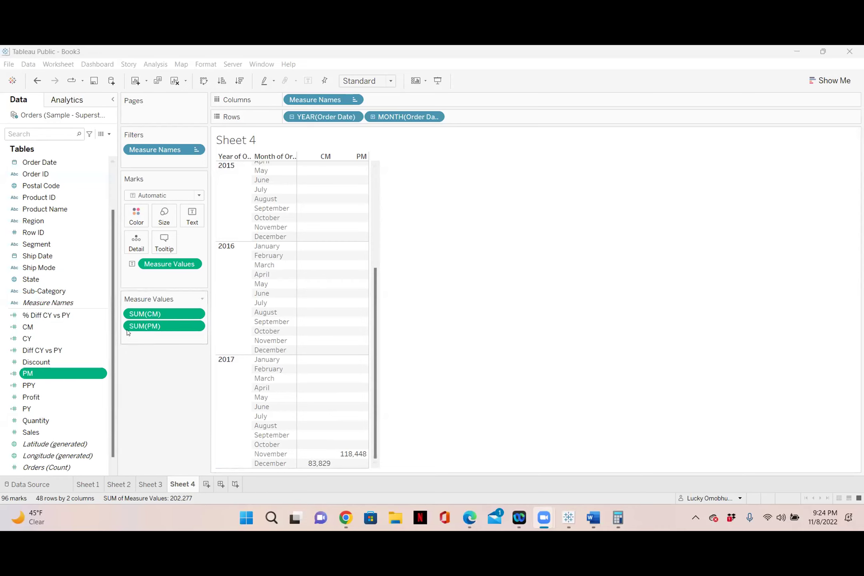
- In Sheet 4 of Book3, replace the CM and PM measure values with Sales in the year and month table
drag(142, 326, 132, 413)
drag(158, 264, 146, 370)
drag(26, 429, 304, 437)
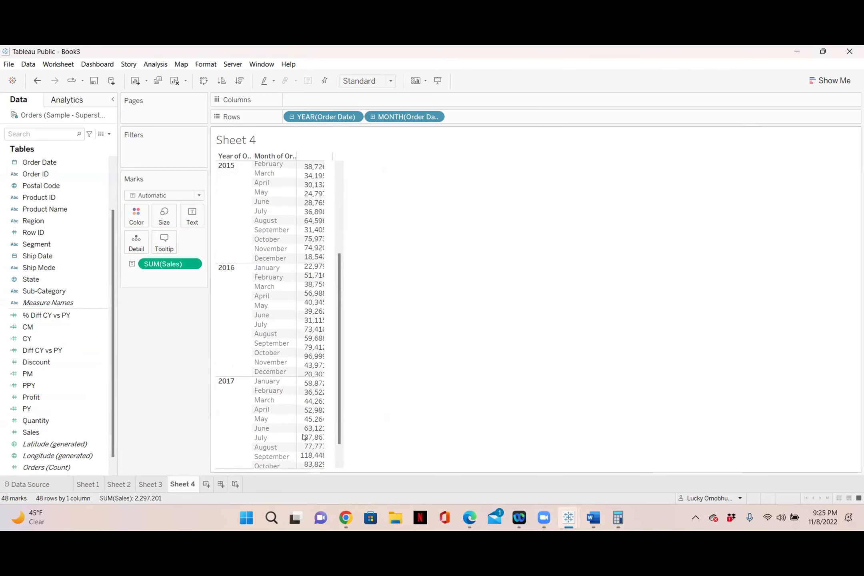
click(339, 466)
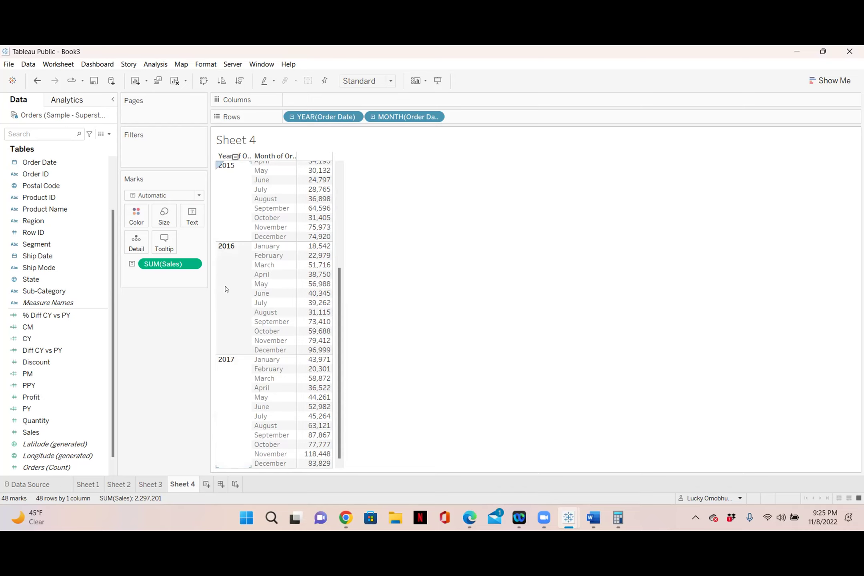
mouse_move(313, 445)
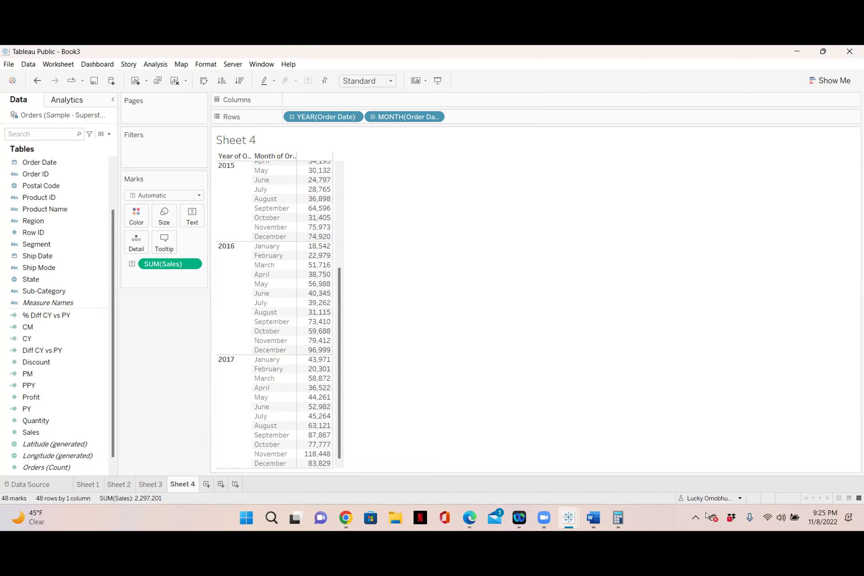
mouse_move(827, 524)
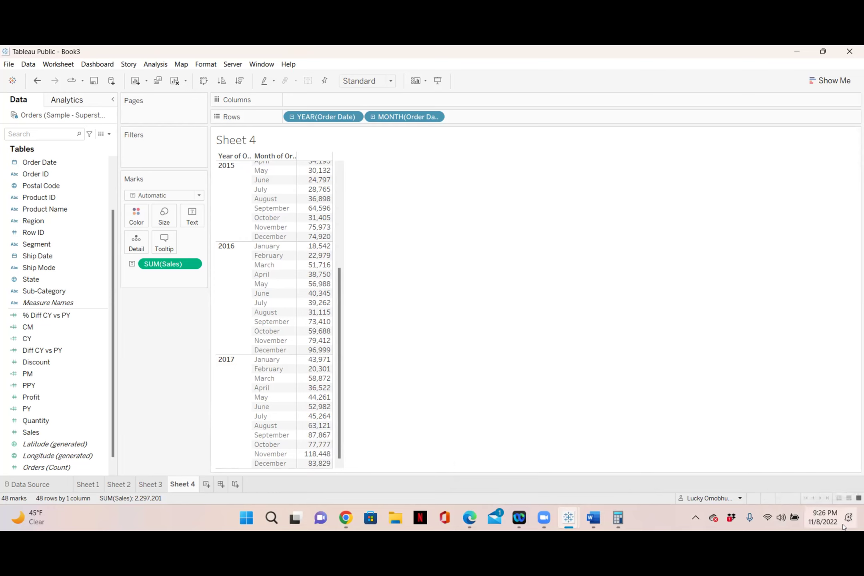
- Open the PM calculation and review its formula, closing it without changes
mouse_move(831, 528)
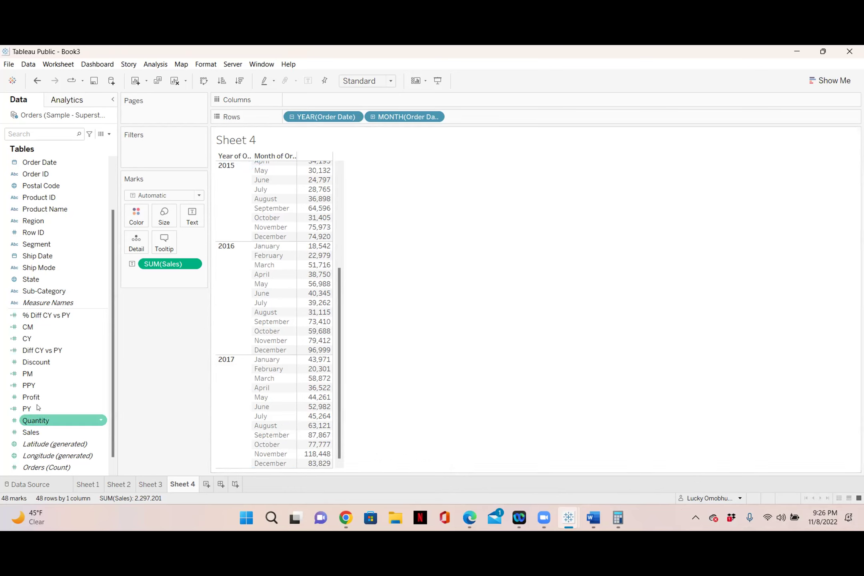
right_click(101, 339)
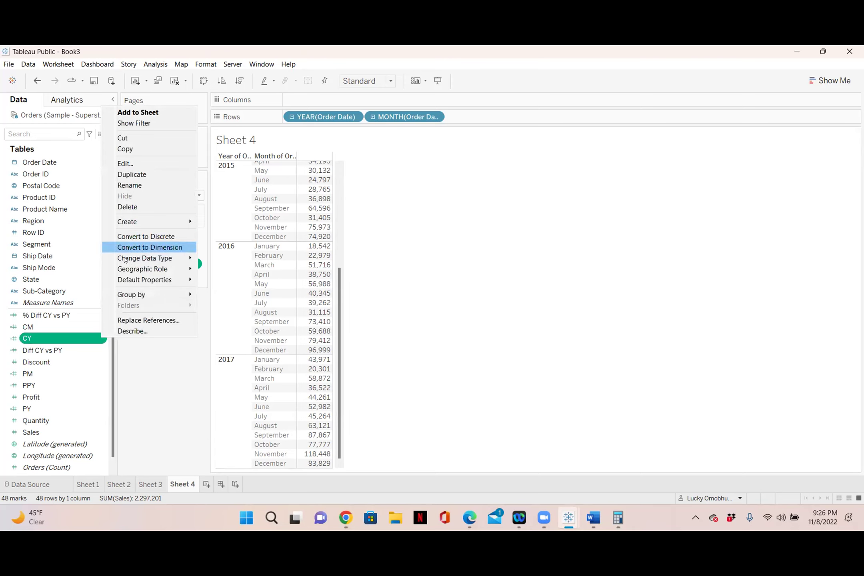
click(138, 372)
right_click(97, 374)
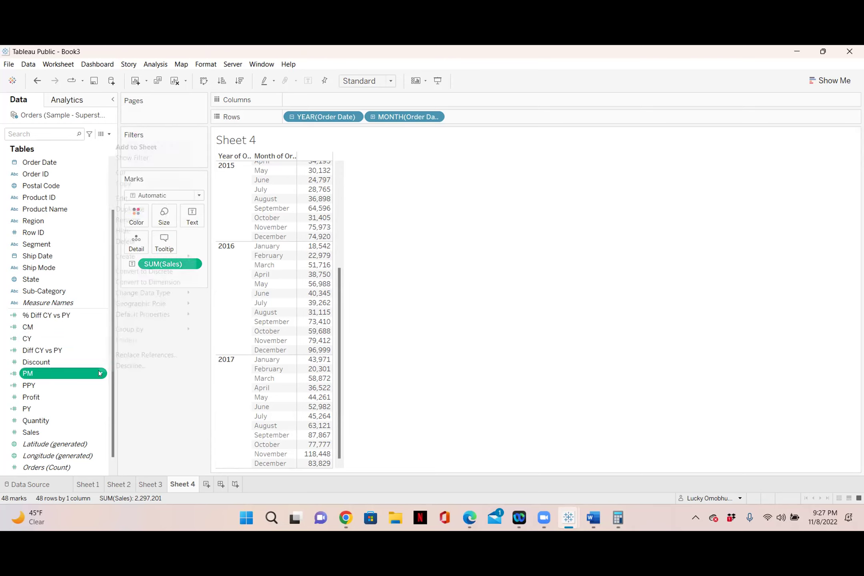
click(127, 195)
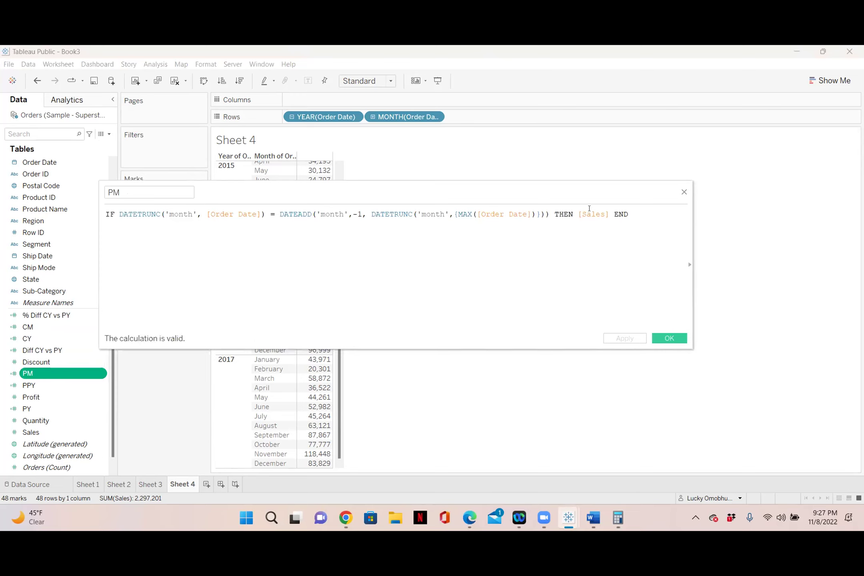
drag(653, 216, 105, 210)
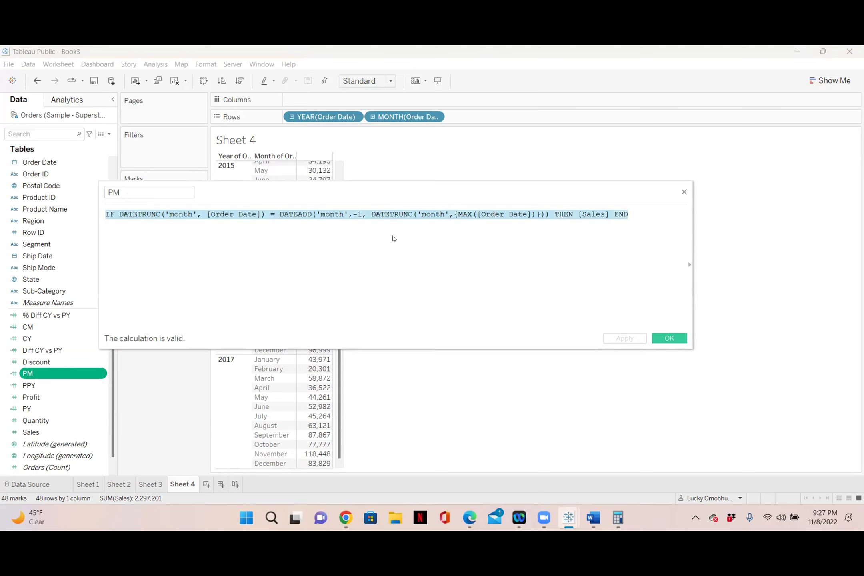
click(356, 240)
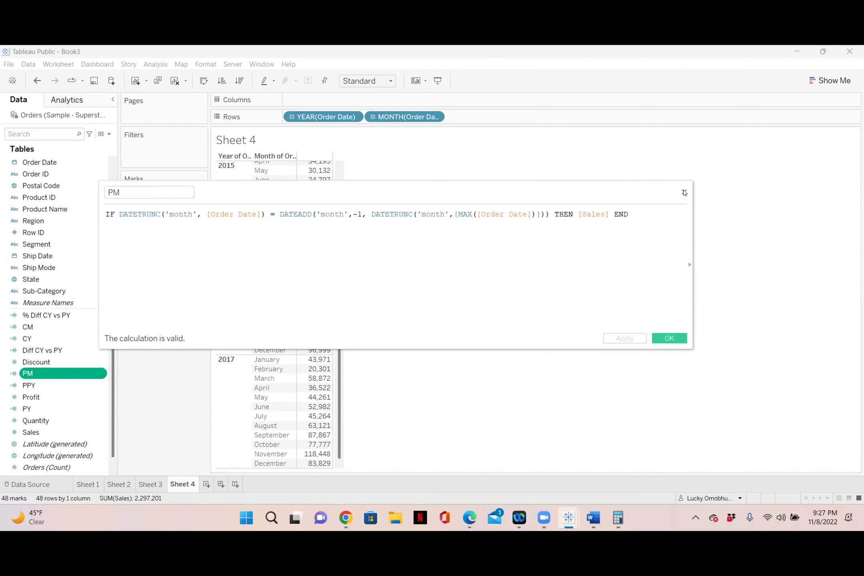
click(684, 193)
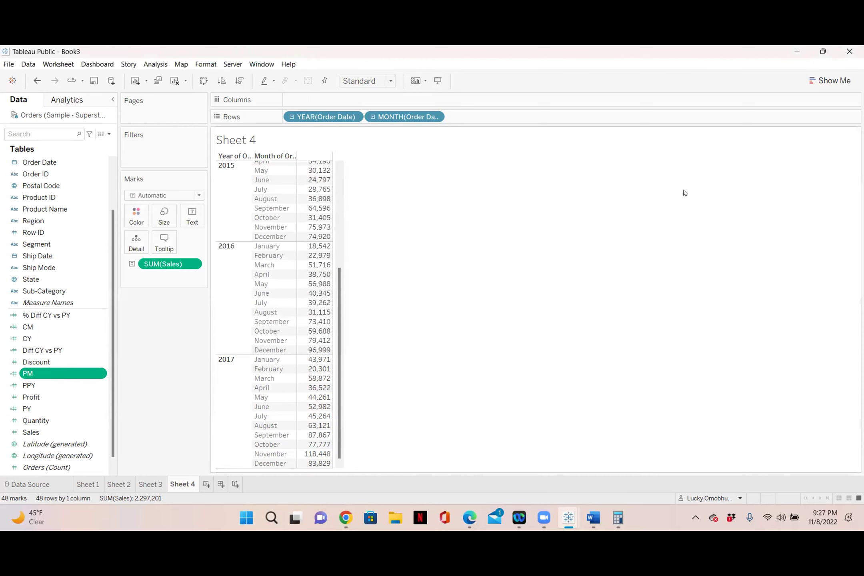
- Examine the monthly sales rows for 2016 and 2017 in the Sheet 4 table
right_click(224, 363)
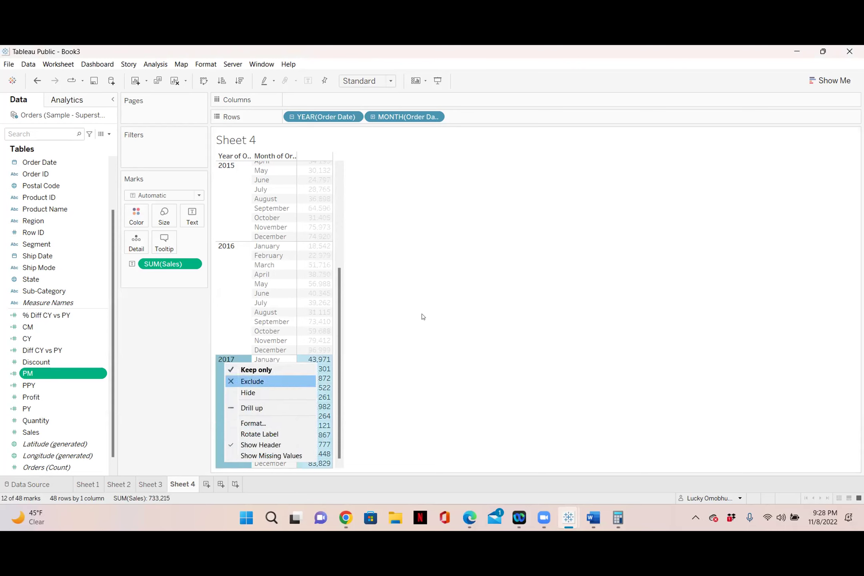
click(478, 295)
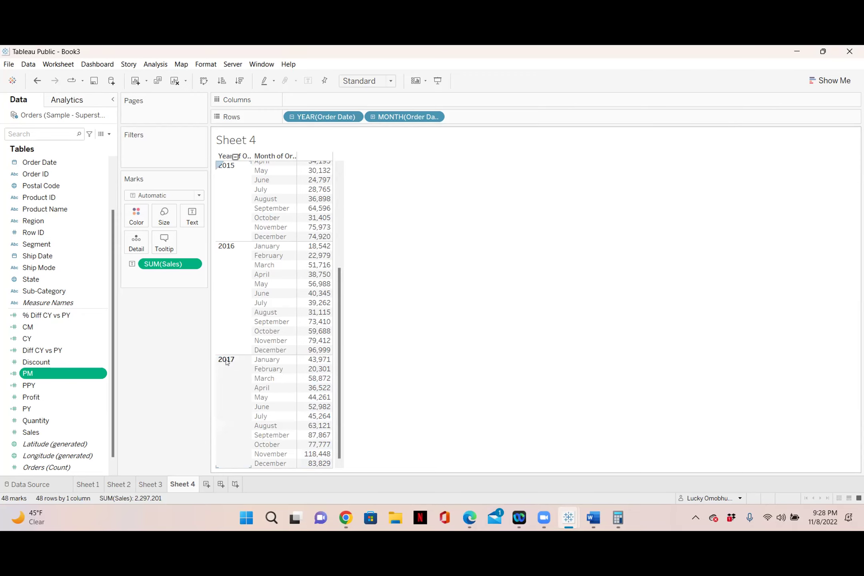
click(226, 362)
click(220, 276)
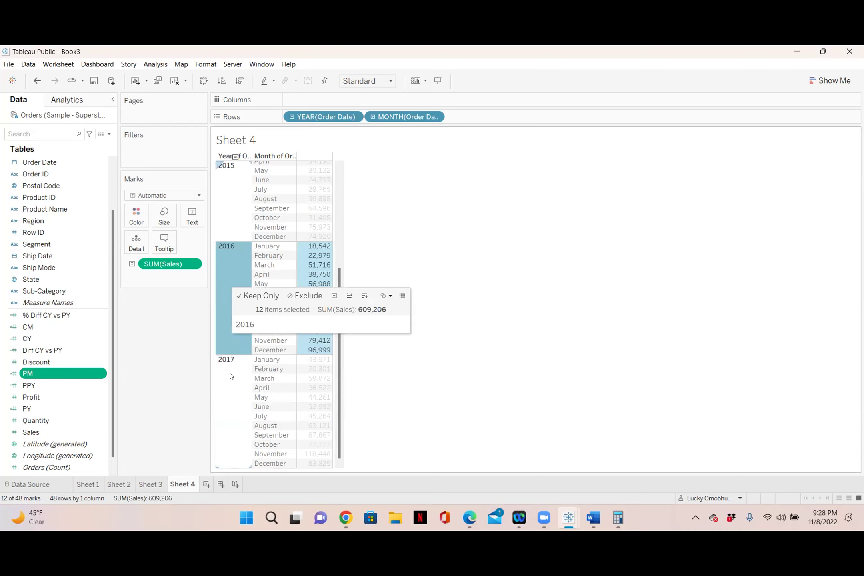
click(228, 422)
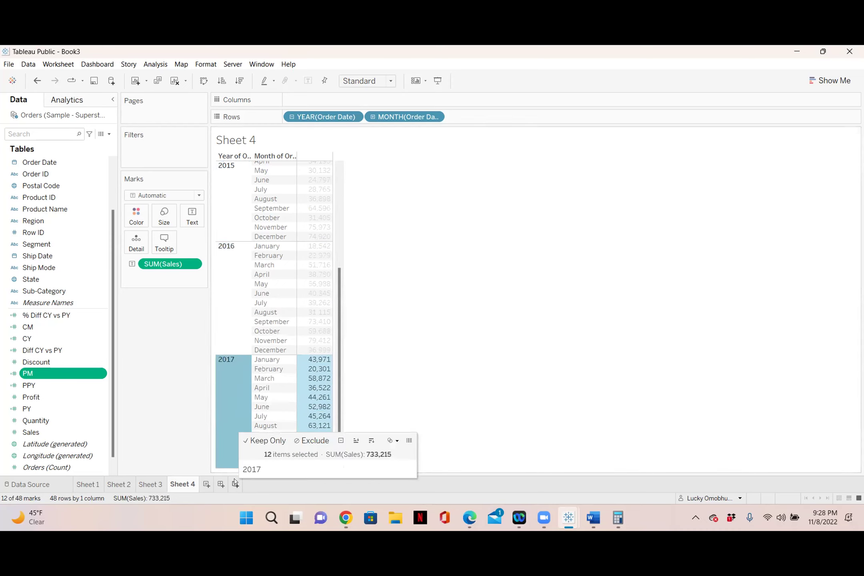
click(507, 376)
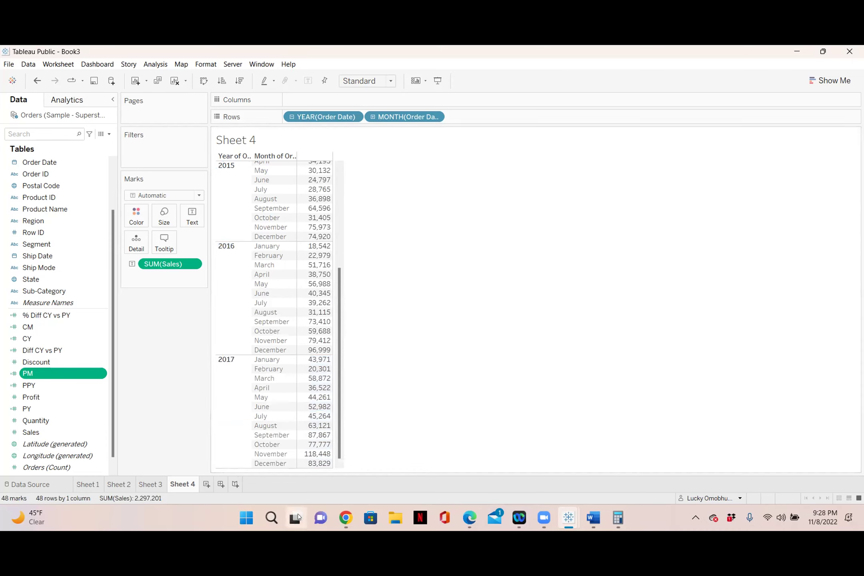
mouse_move(295, 518)
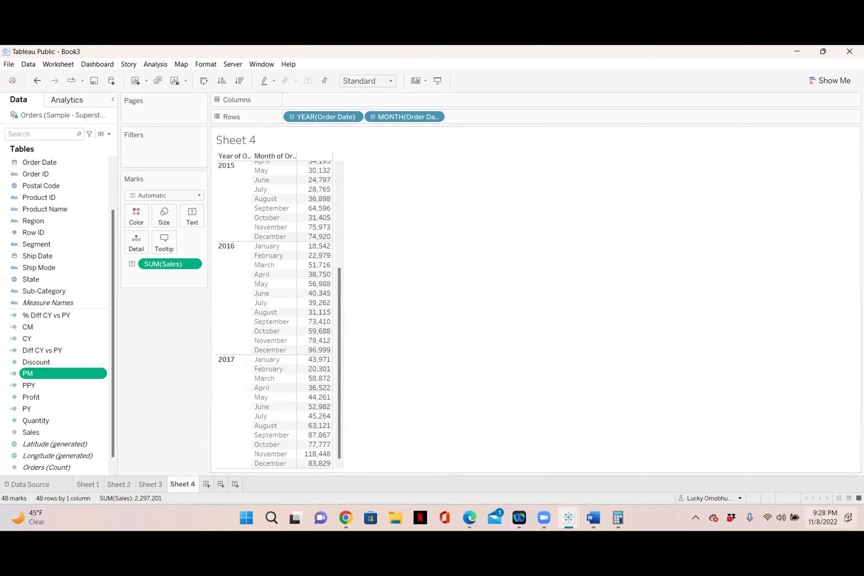
mouse_move(825, 520)
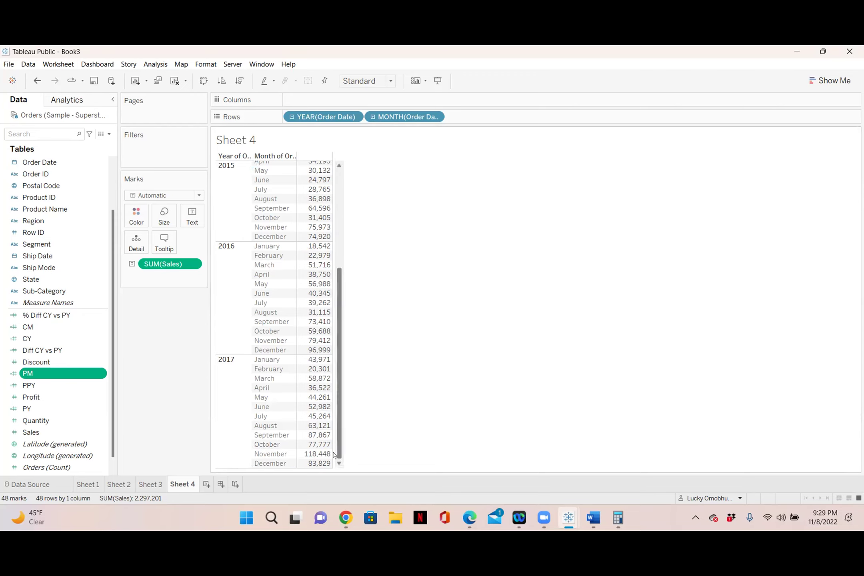
mouse_move(306, 459)
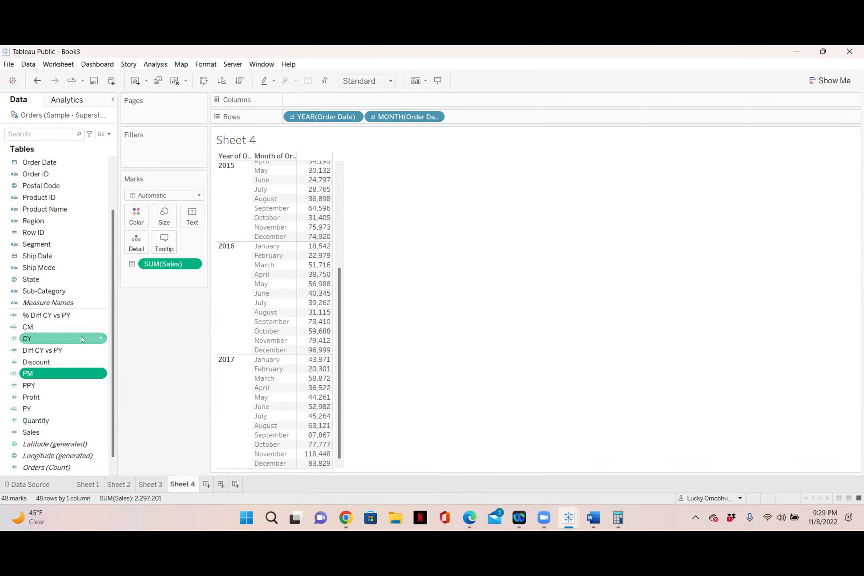
- Review the formulas of the CY and PM calculations, closing each without changes
click(101, 338)
right_click(101, 338)
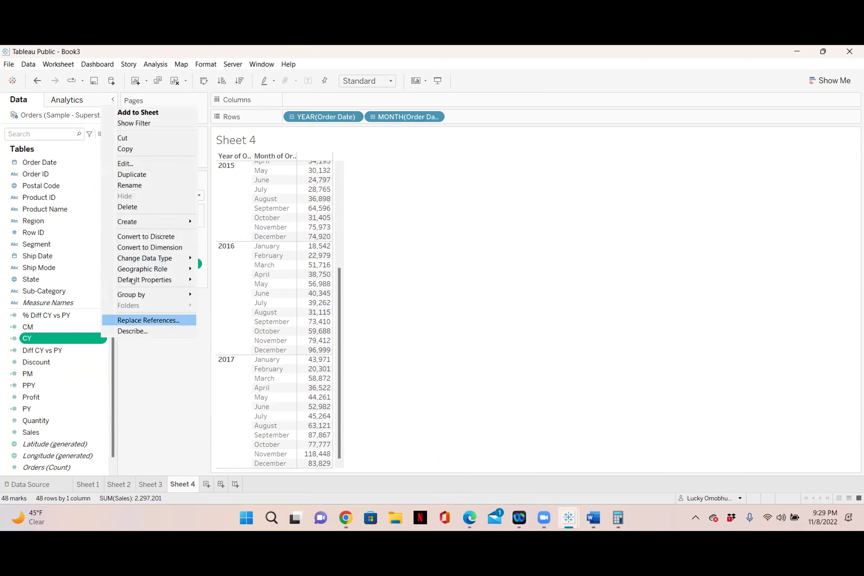
click(136, 165)
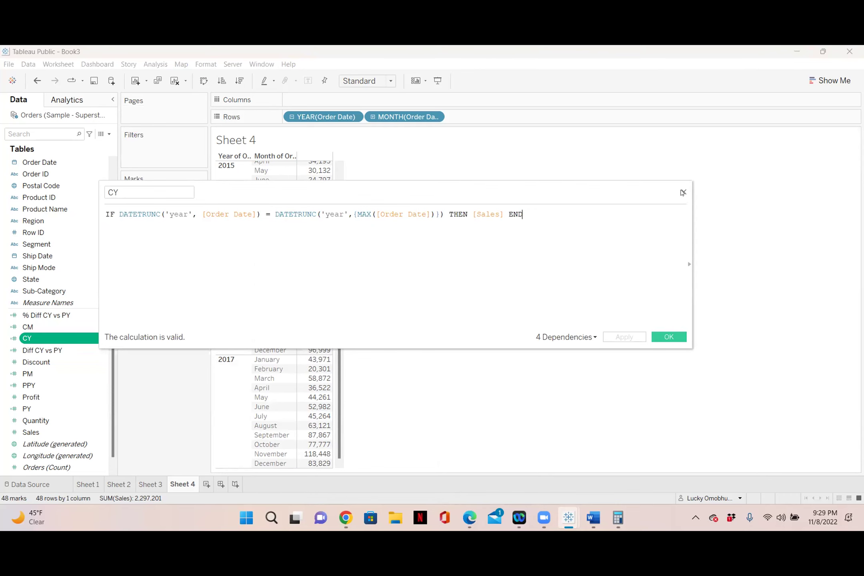
click(684, 192)
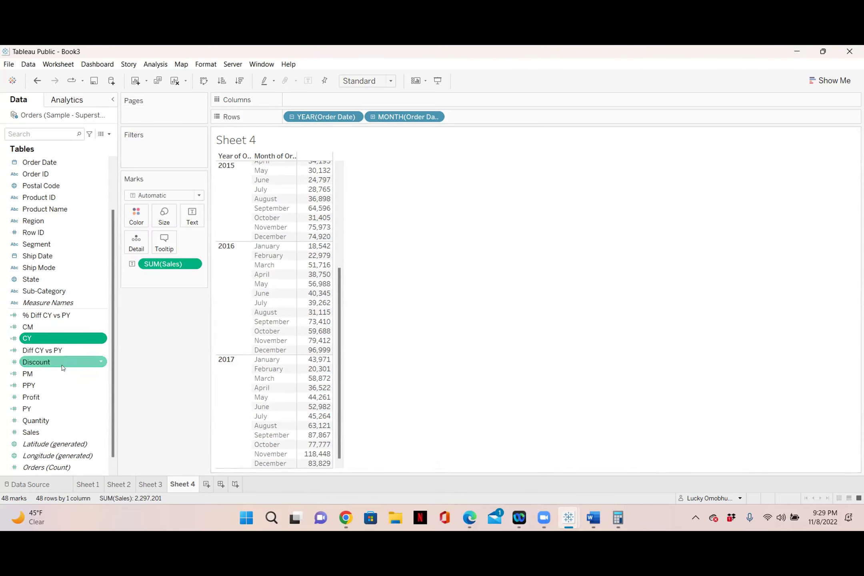
click(99, 373)
click(100, 373)
click(134, 199)
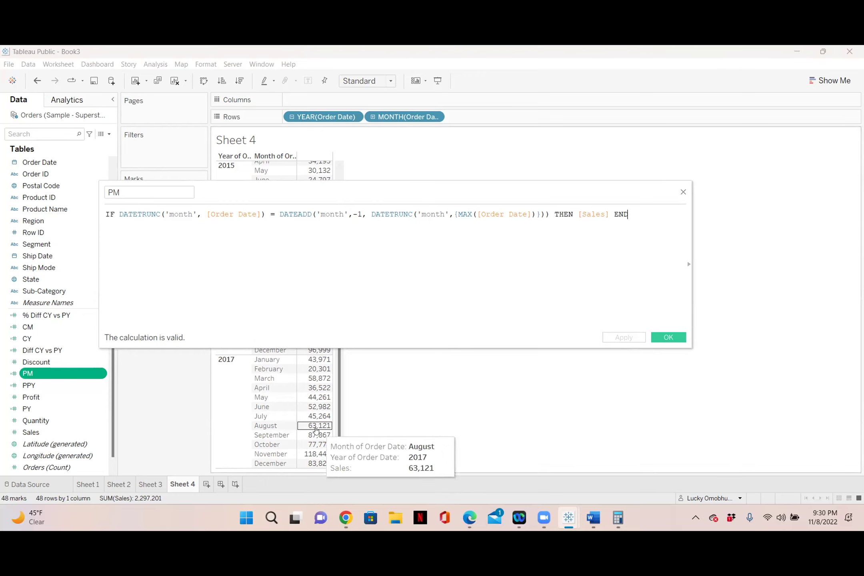
click(684, 192)
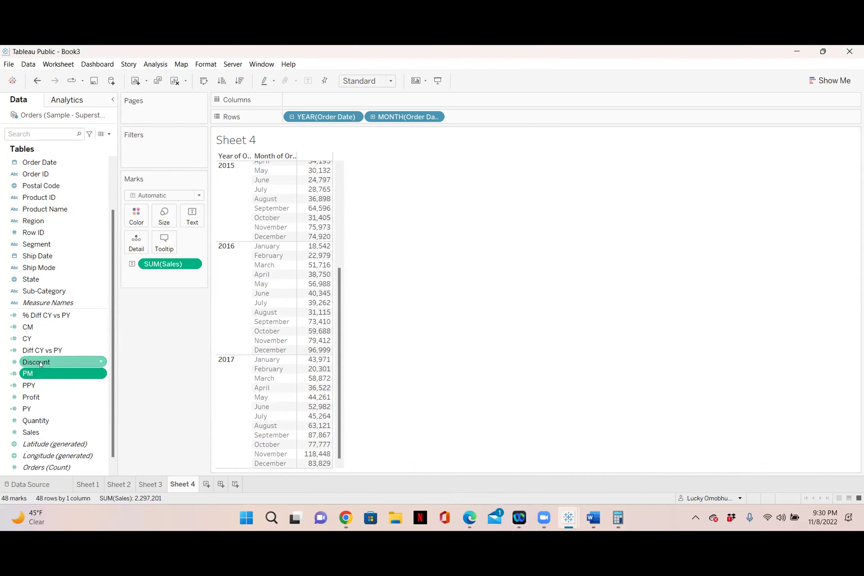
- Add PM beside Sales in the year and month table and compare their 2017 values
drag(30, 374, 308, 416)
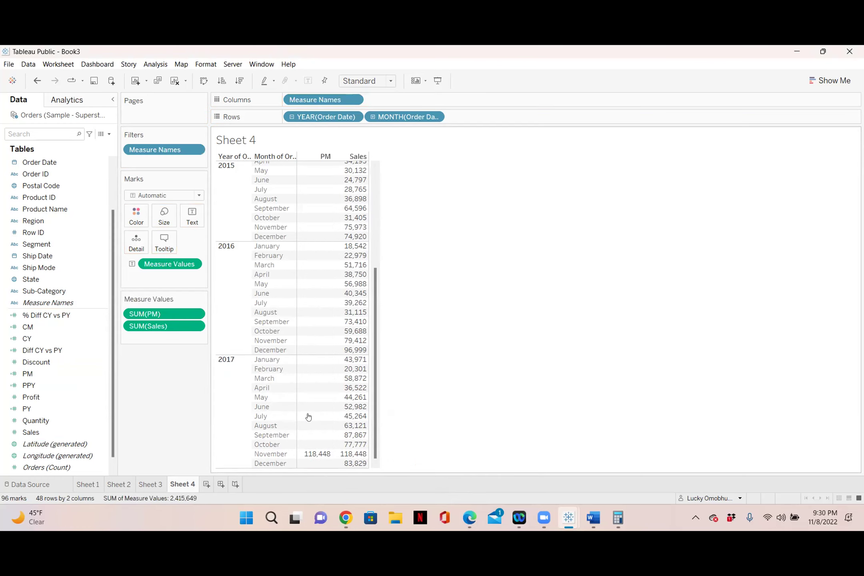
mouse_move(301, 458)
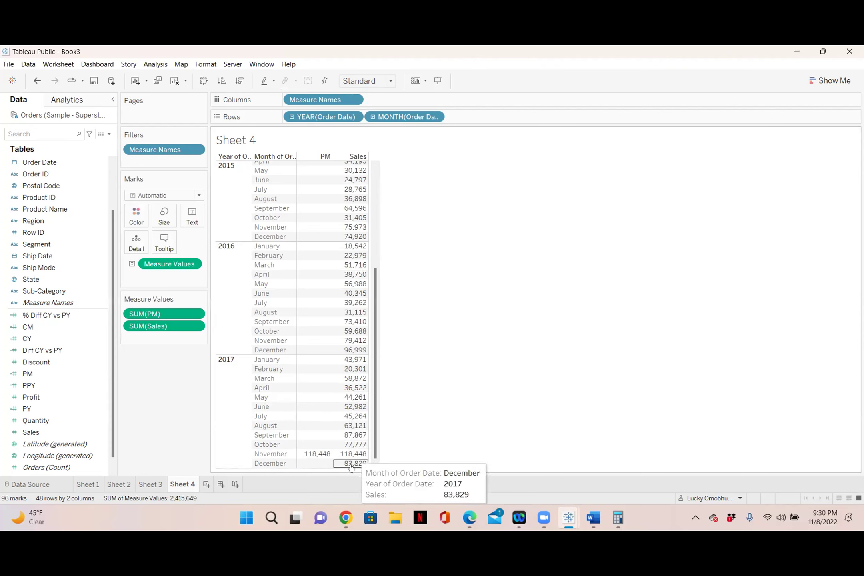
mouse_move(344, 444)
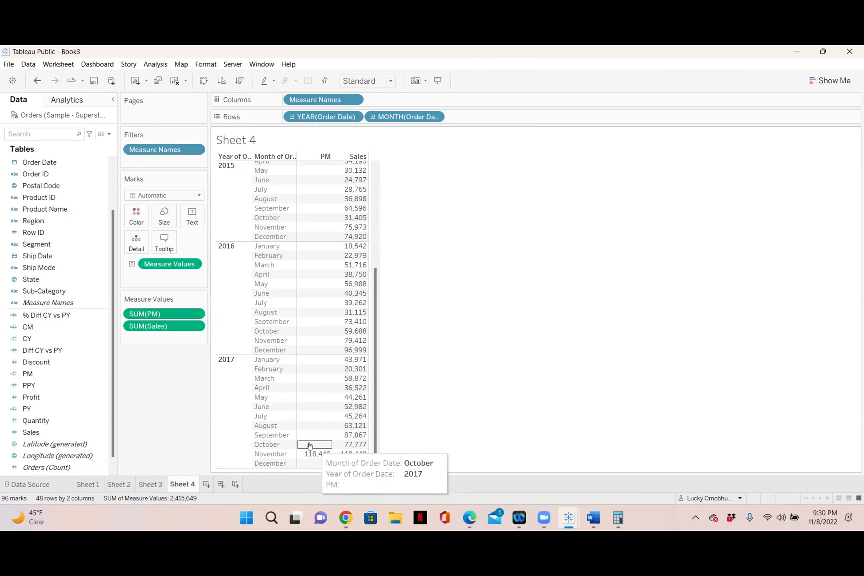
- Edit the PM calculation, set its DATEADD month interval to -2 and apply the change
click(100, 373)
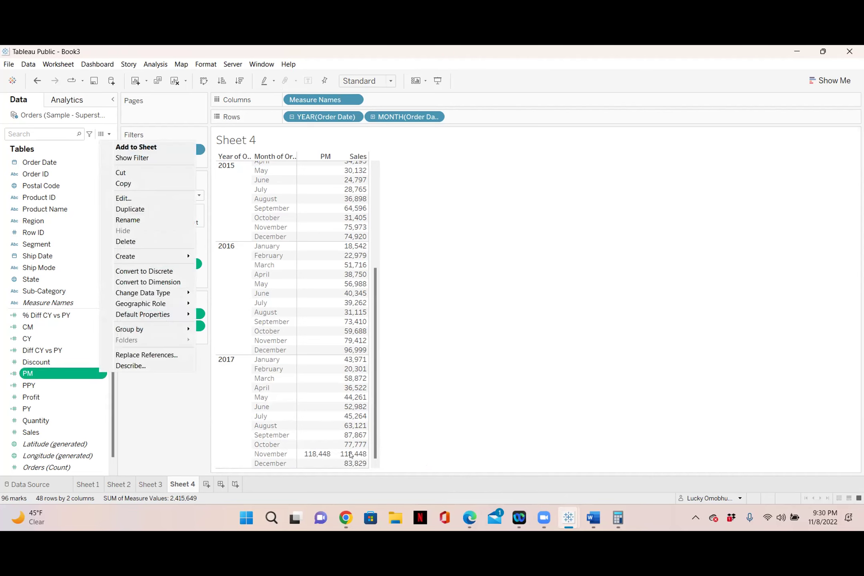
click(134, 198)
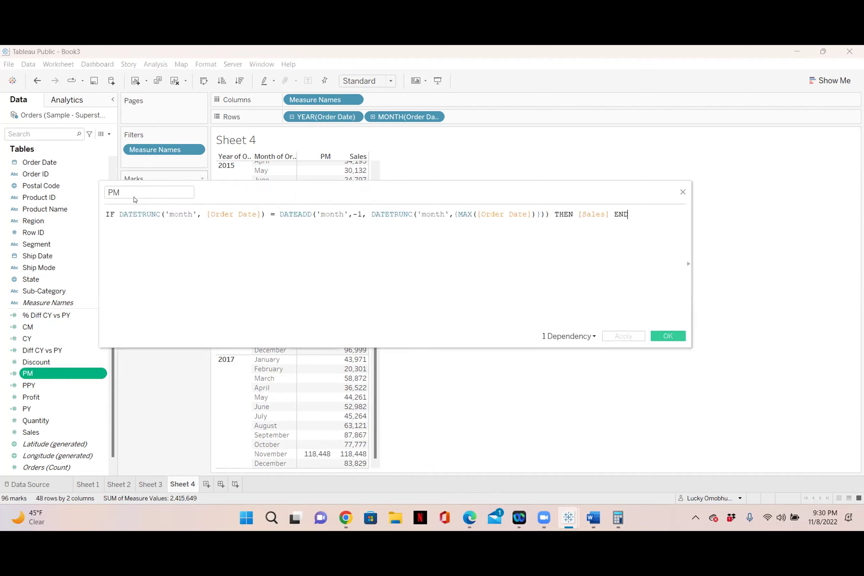
drag(376, 192, 516, 201)
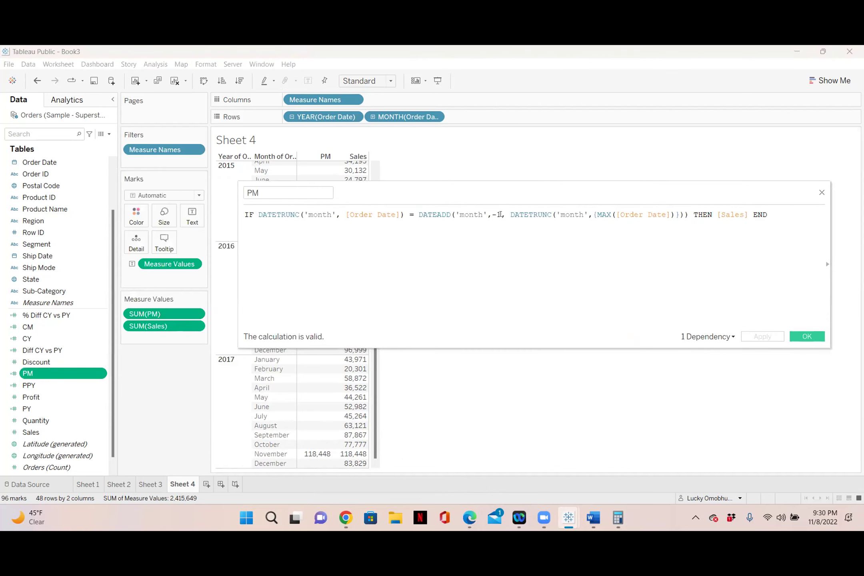
click(500, 212)
key(BackSpace)
text(2)
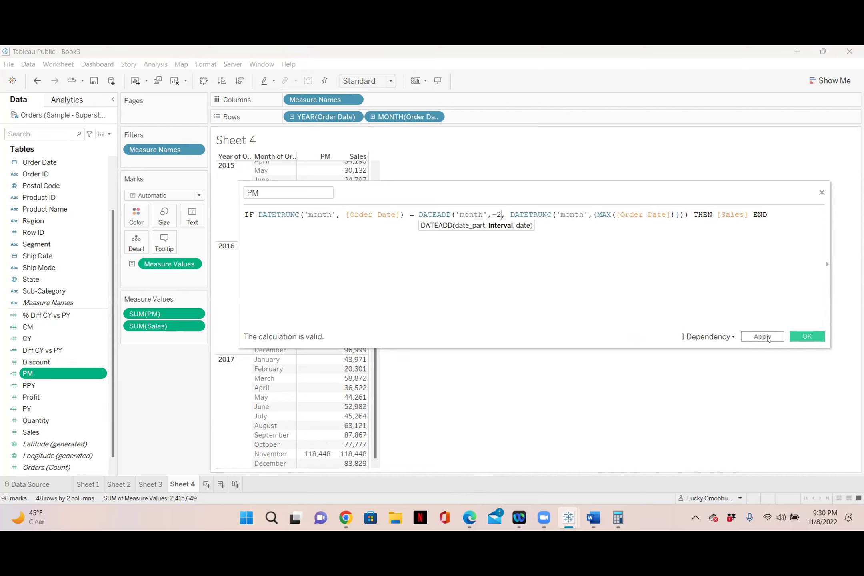
click(768, 338)
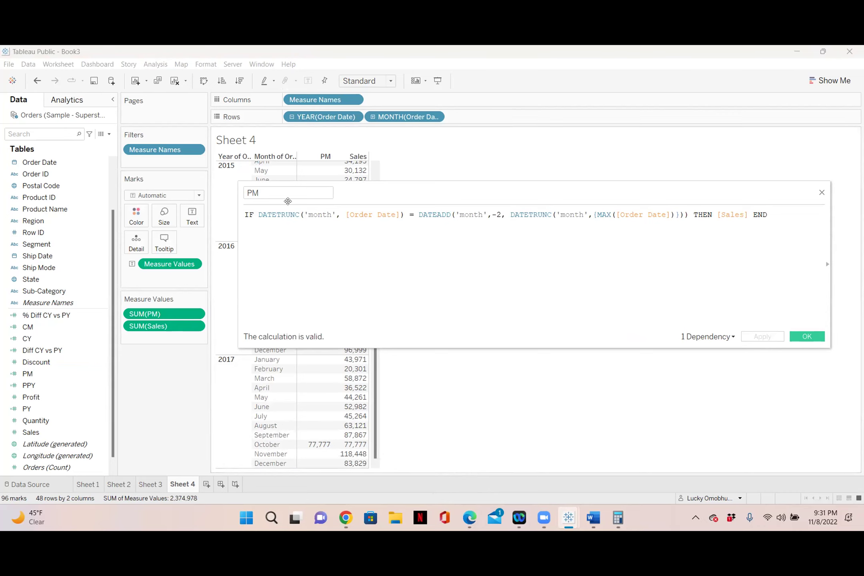
- Set the DATEADD month interval in the PM formula to -3 and apply the change
click(502, 215)
key(BackSpace)
text(3)
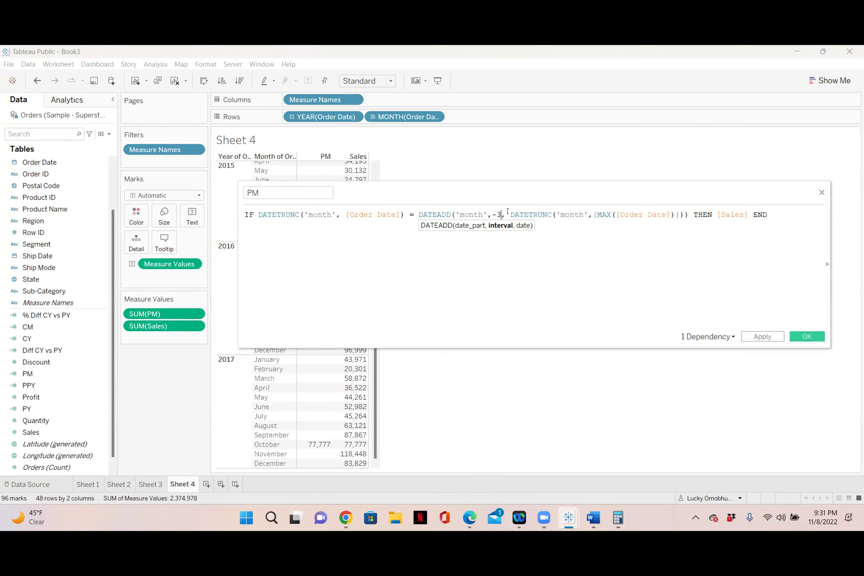
click(762, 336)
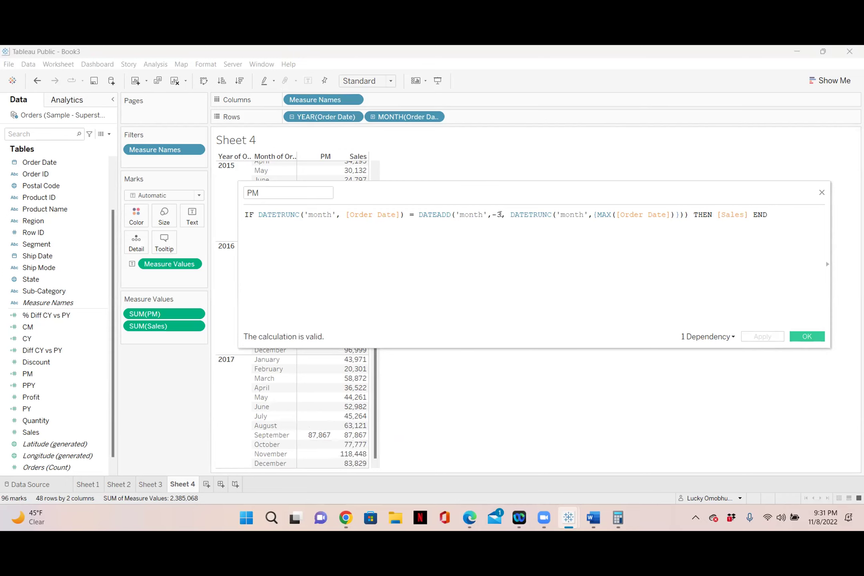
- Restore the DATEADD month interval in the PM formula to -1 and confirm the calculation
click(500, 214)
key(BackSpace)
text(1)
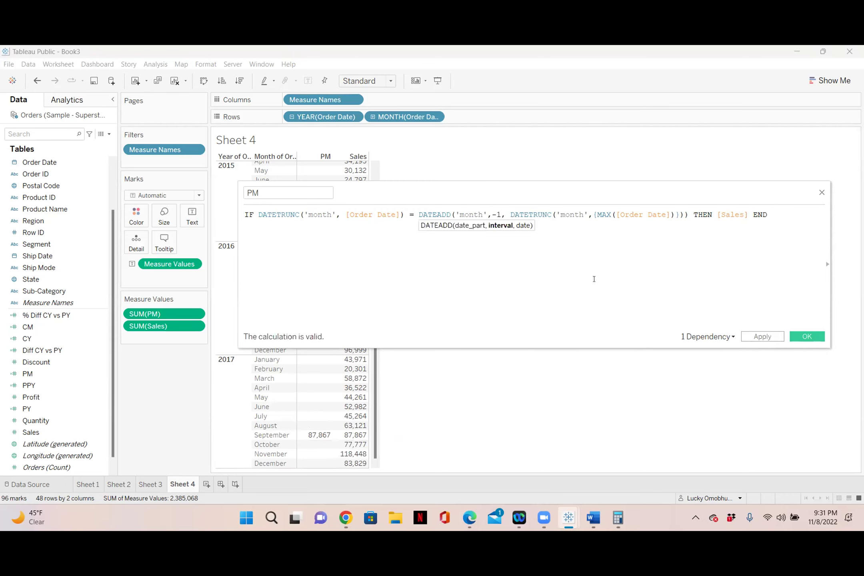
click(801, 338)
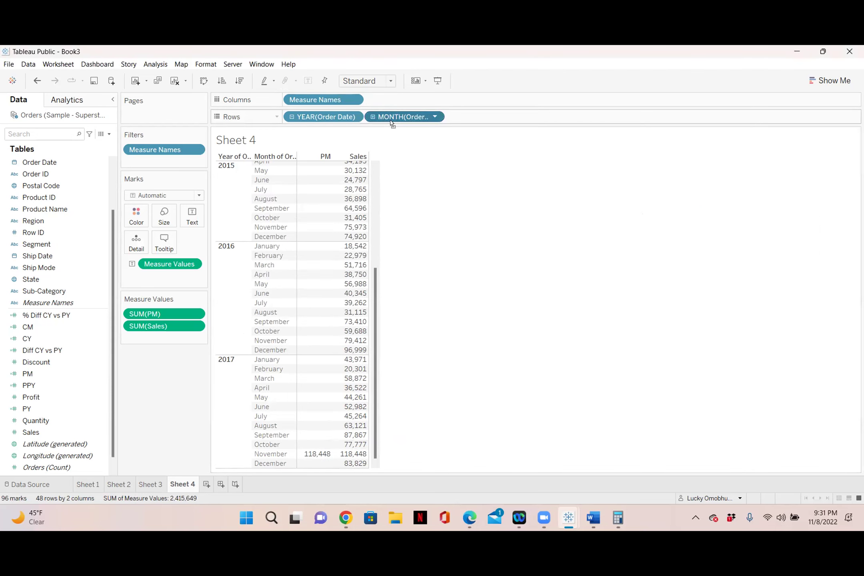
- Remove PM from the measure values so that the table shows only Sales
click(151, 329)
drag(151, 330, 151, 326)
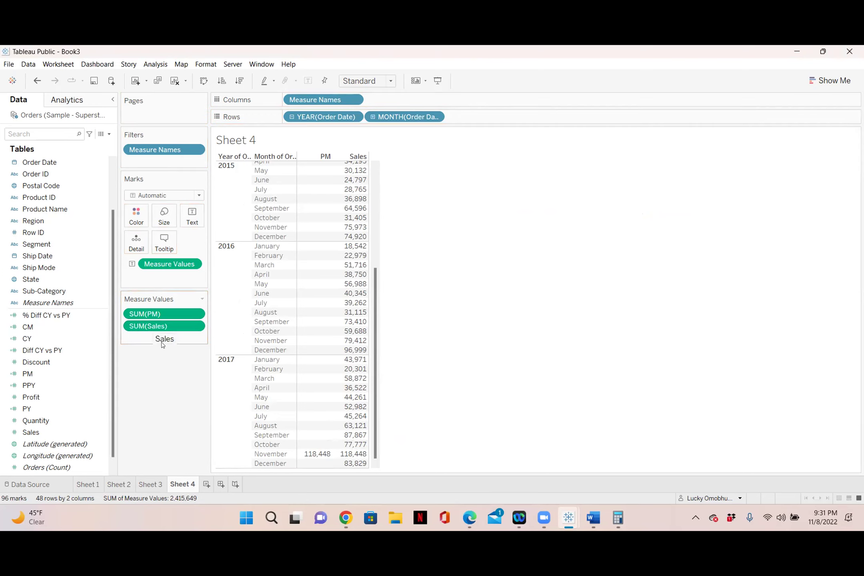
drag(160, 314, 145, 386)
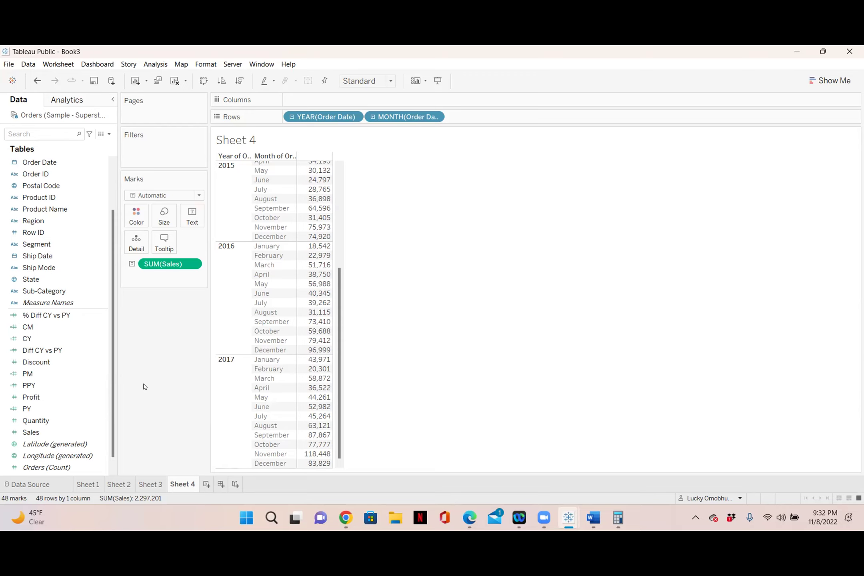
mouse_move(315, 460)
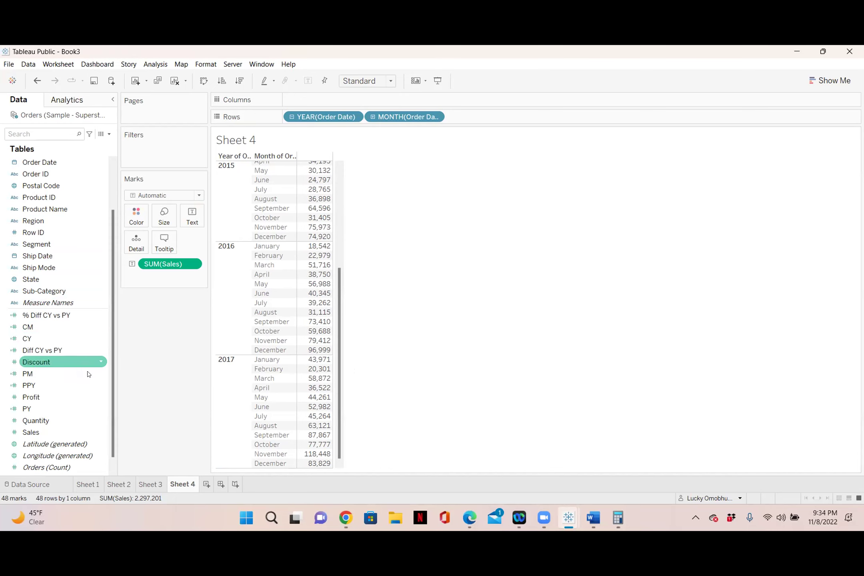
- Duplicate the PY calculation, rename the copy CY Mnts and apply the change
click(102, 407)
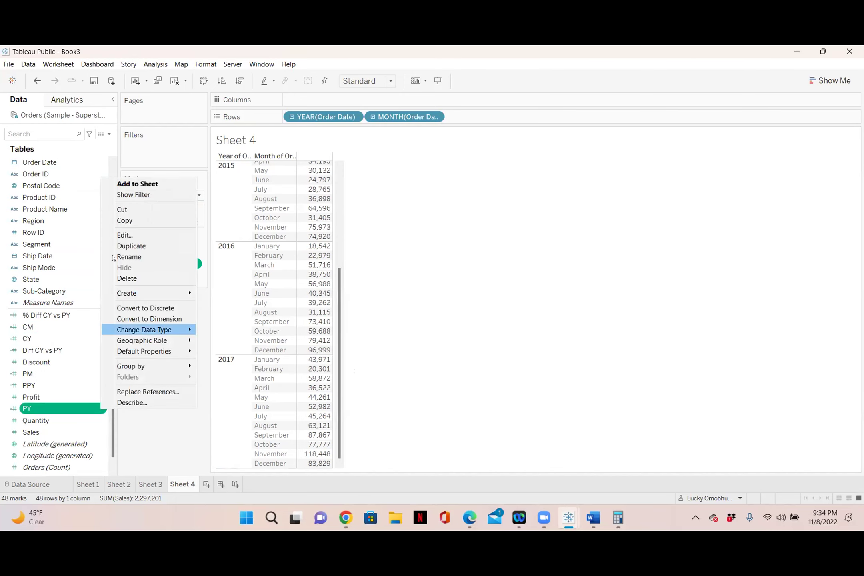
click(124, 245)
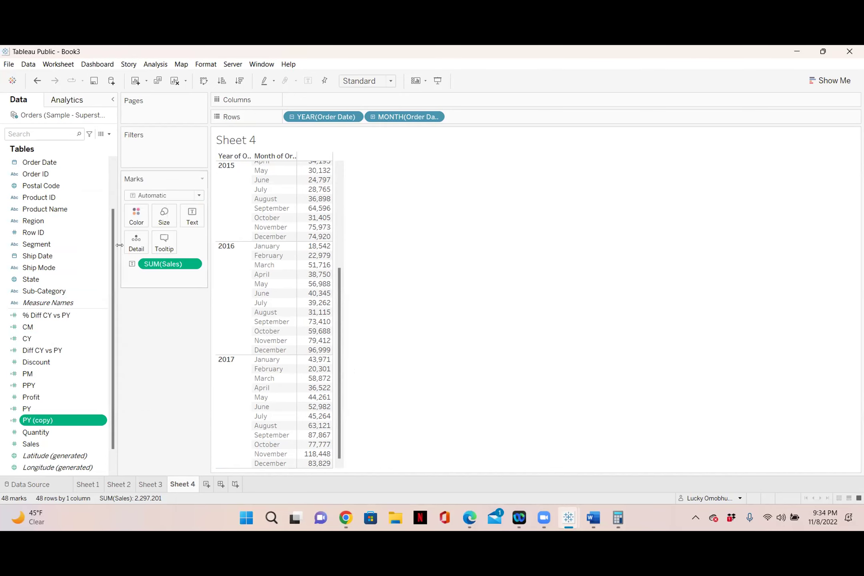
right_click(102, 418)
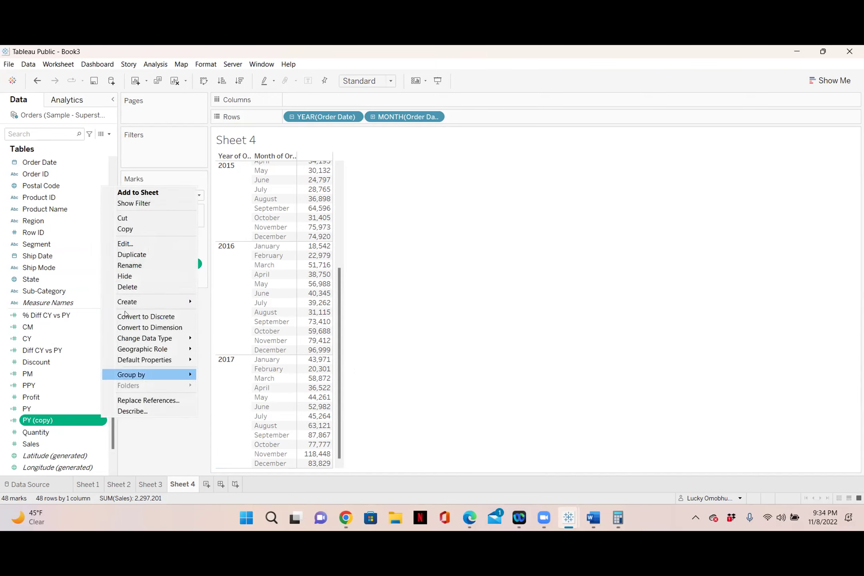
click(127, 239)
click(291, 189)
key(BackSpace)
key(BackSpace)
key(BackSpace)
key(BackSpace)
key(BackSpace)
key(BackSpace)
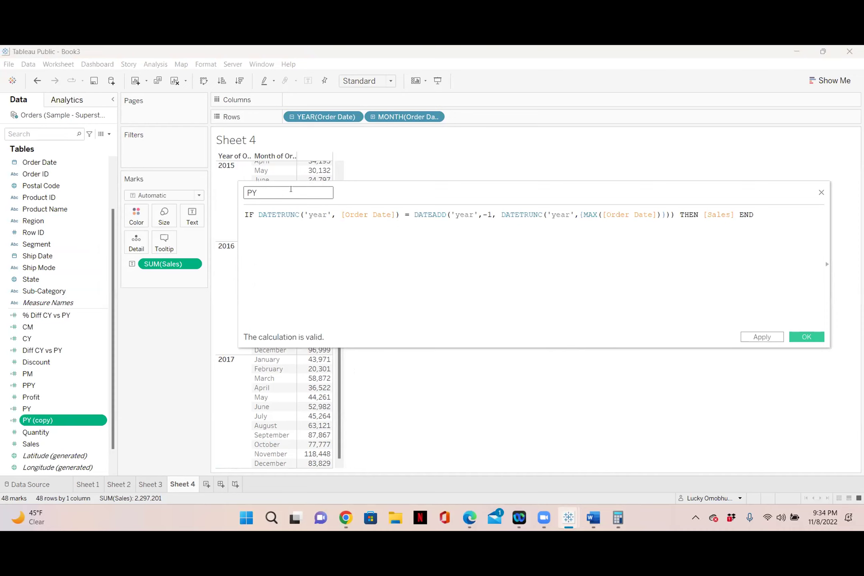
text(Mnts)
click(251, 188)
key(BackSpace)
text(C)
click(756, 338)
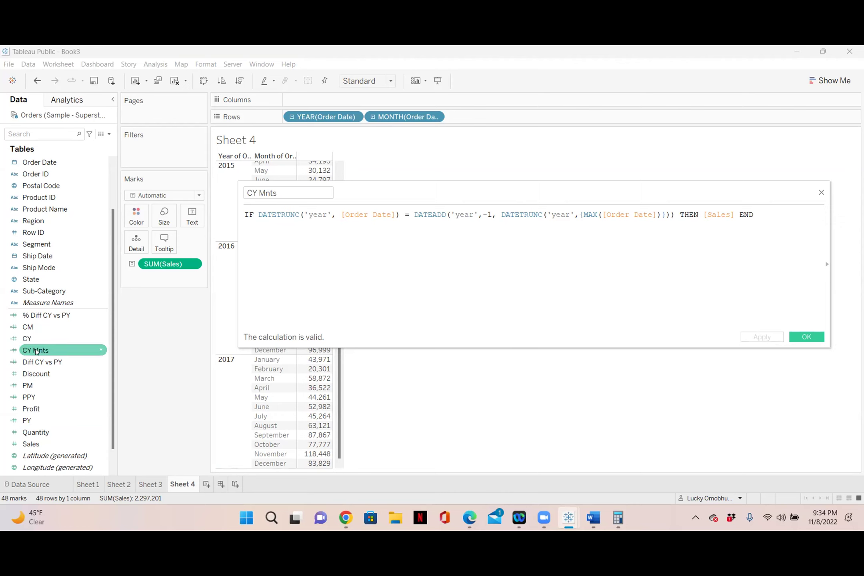
- Add CY Mnts to the table and set the date part of its first DATETRUNC to 'month'
drag(34, 351, 312, 451)
drag(433, 196, 511, 110)
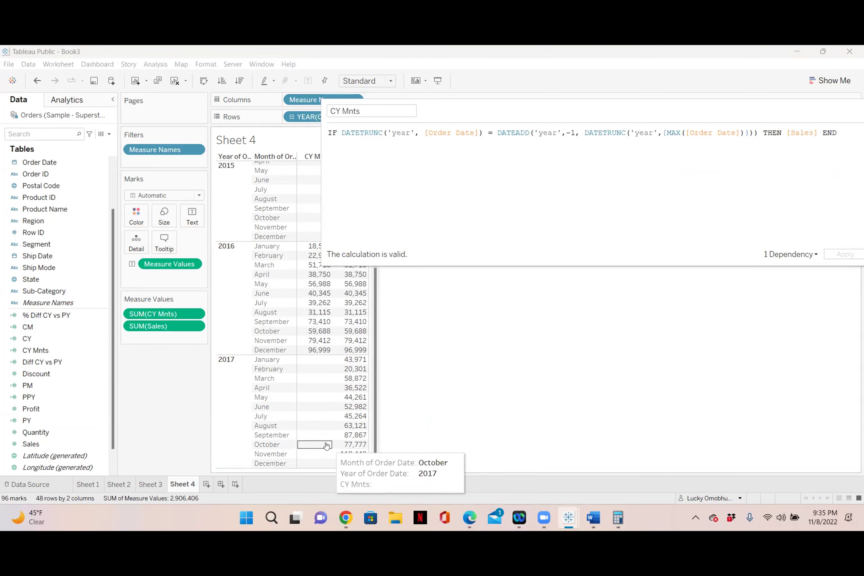
click(409, 133)
key(BackSpace)
key(BackSpace)
key(BackSpace)
key(BackSpace)
text(month)
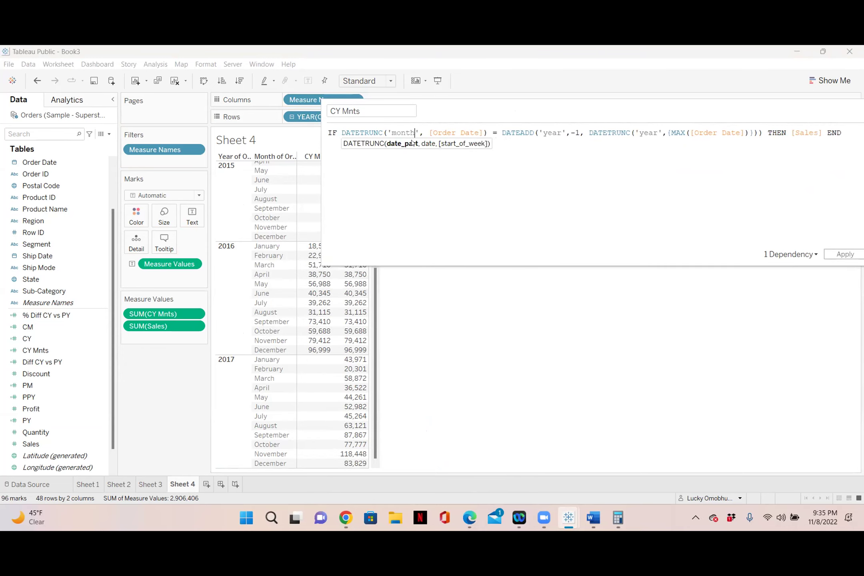
- Set the date parts of the second DATETRUNC and the DATEADD in CY Mnts to 'month' and apply the formula
click(656, 133)
key(BackSpace)
key(BackSpace)
key(BackSpace)
key(BackSpace)
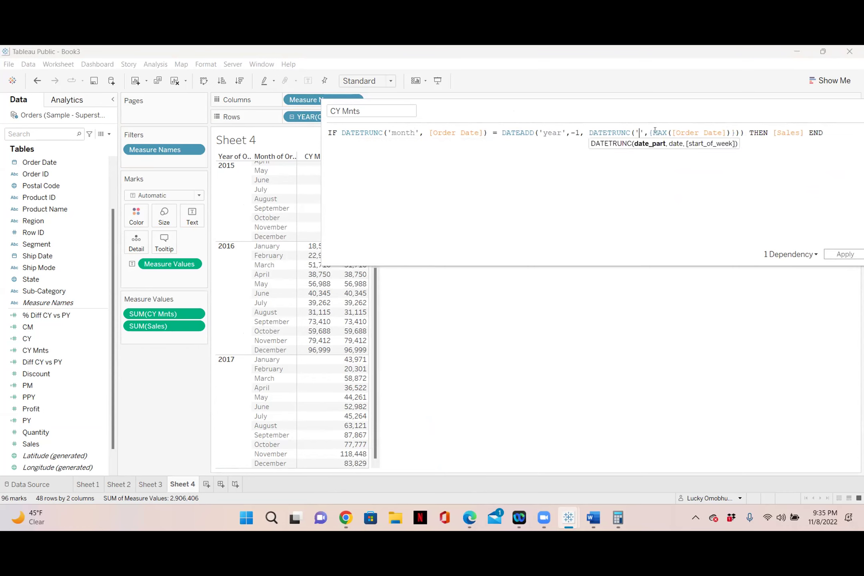
text(month)
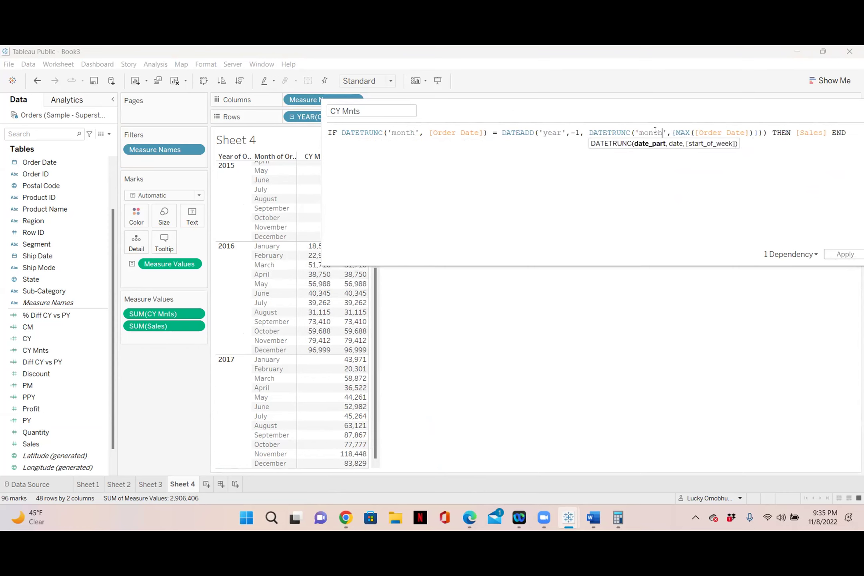
click(559, 132)
key(BackSpace)
key(BackSpace)
key(BackSpace)
key(BackSpace)
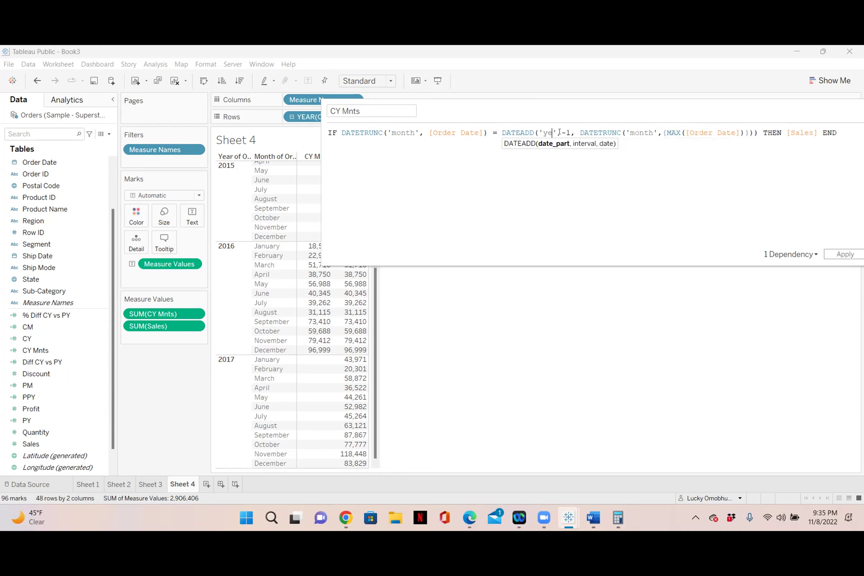
text(month)
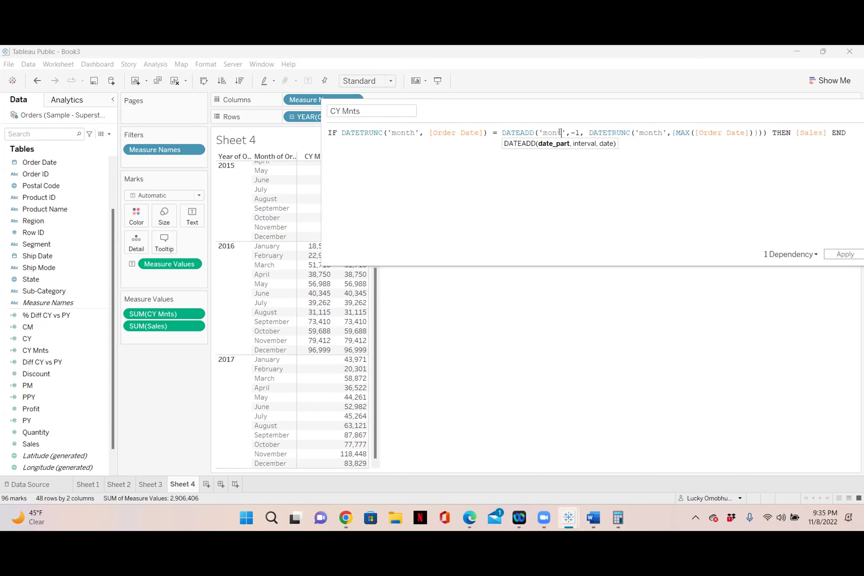
drag(669, 110, 627, 98)
click(795, 242)
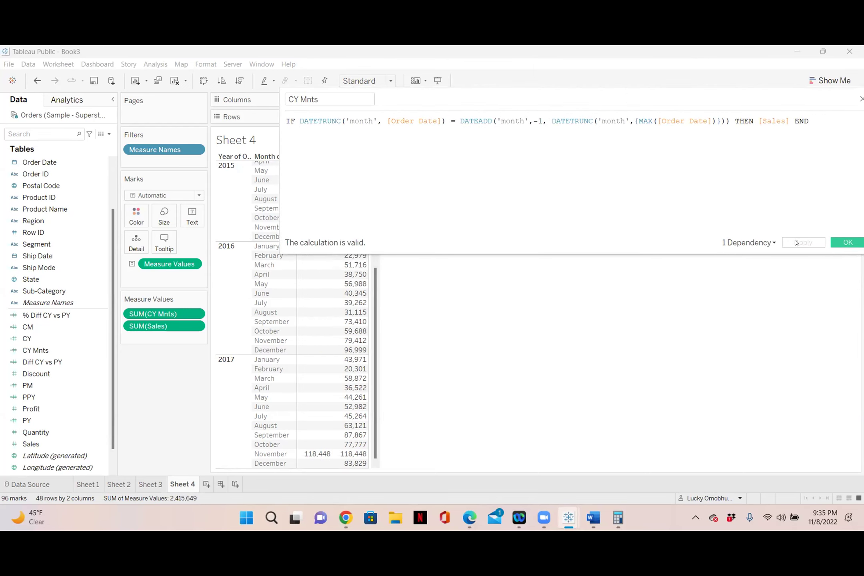
- Set the DATEADD month interval in the CY Mnts formula to -2 and confirm the calculation
drag(767, 94, 712, 97)
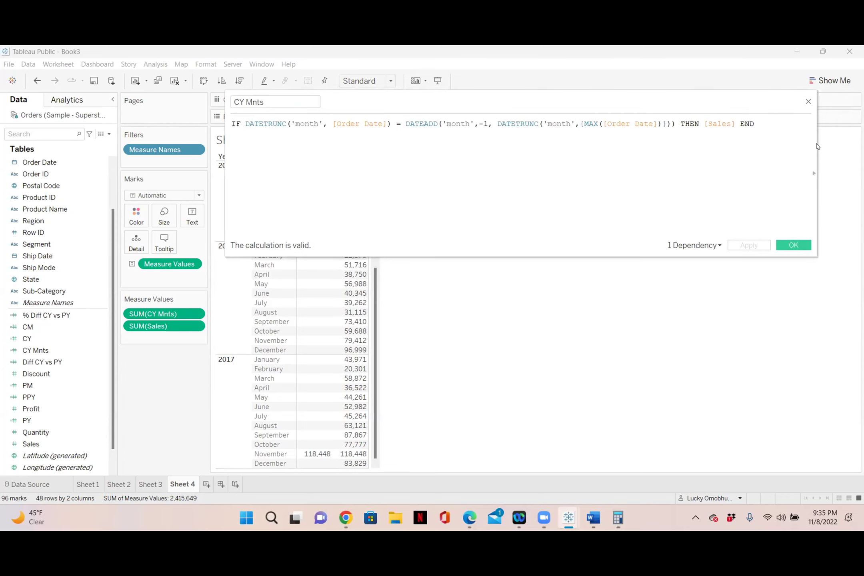
mouse_move(299, 447)
click(486, 124)
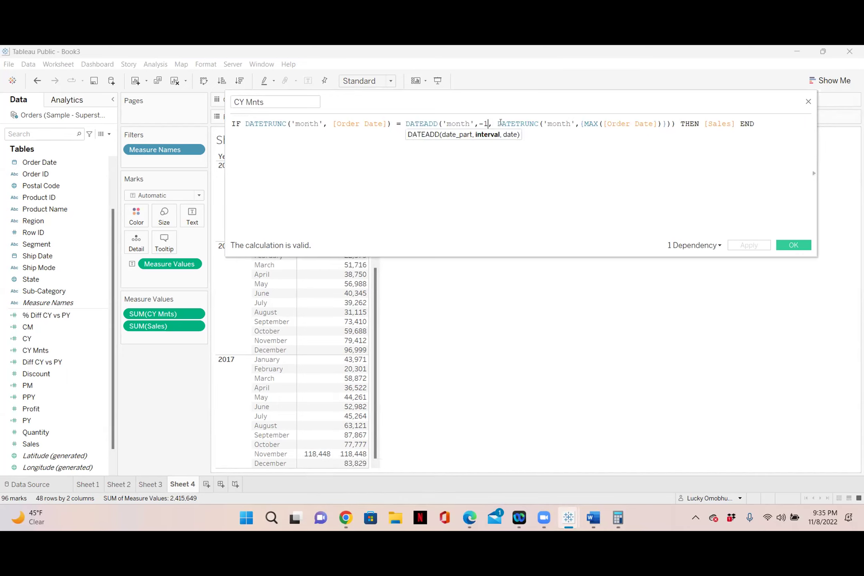
key(BackSpace)
text(2)
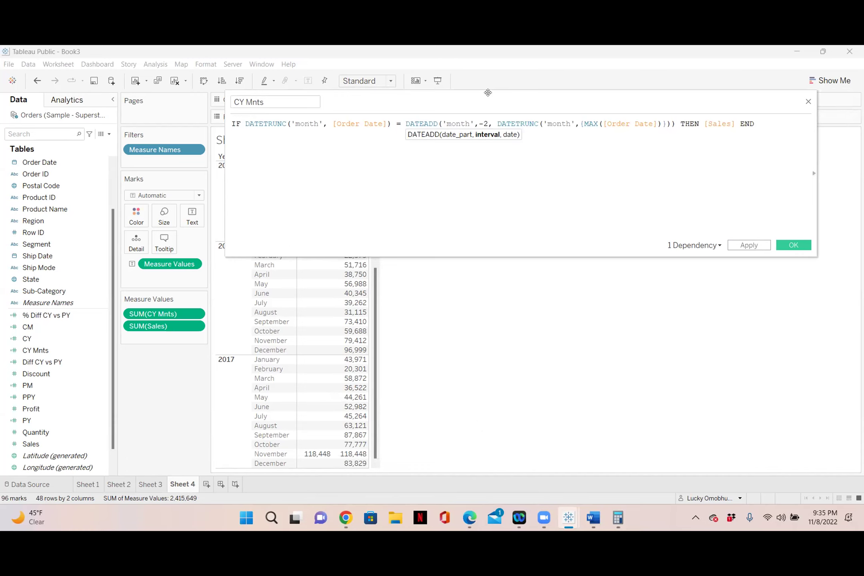
click(745, 245)
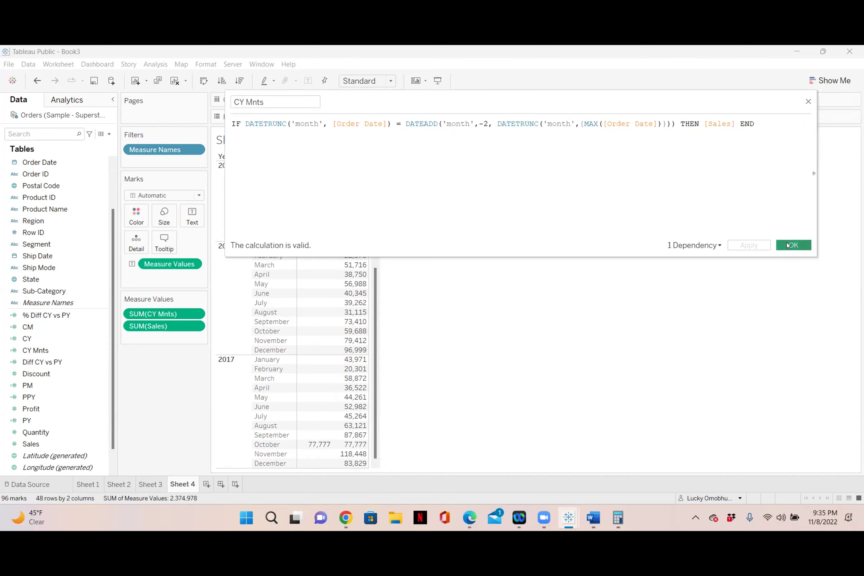
click(787, 245)
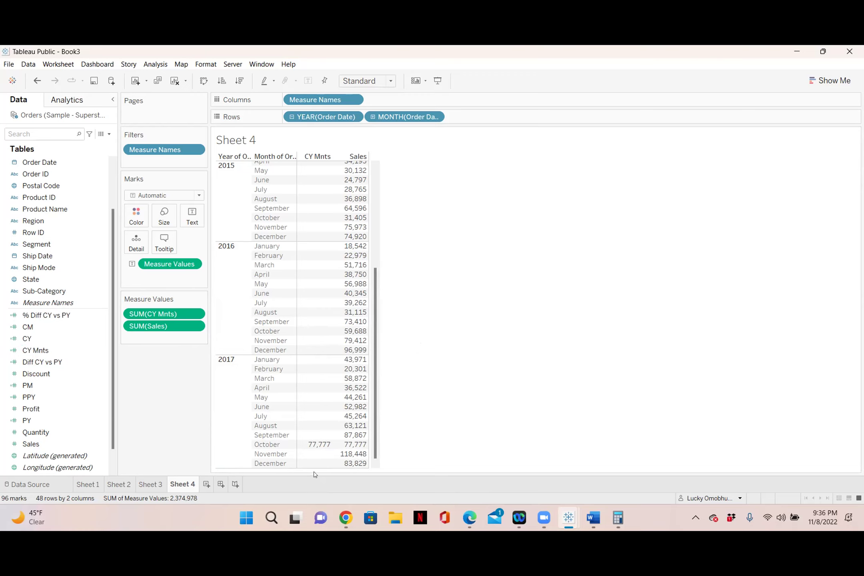
- Duplicate the CY Mnts calculation and rename the copy PY Mnts
mouse_move(313, 447)
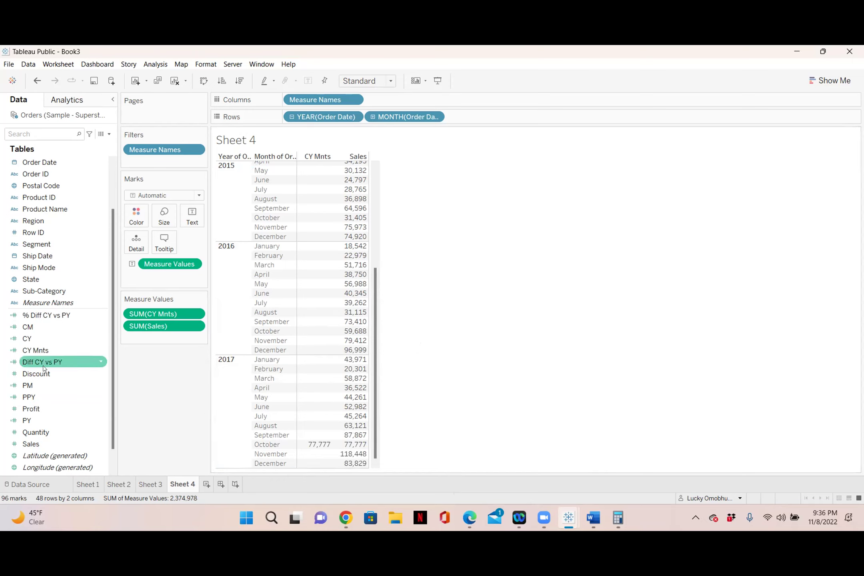
click(102, 350)
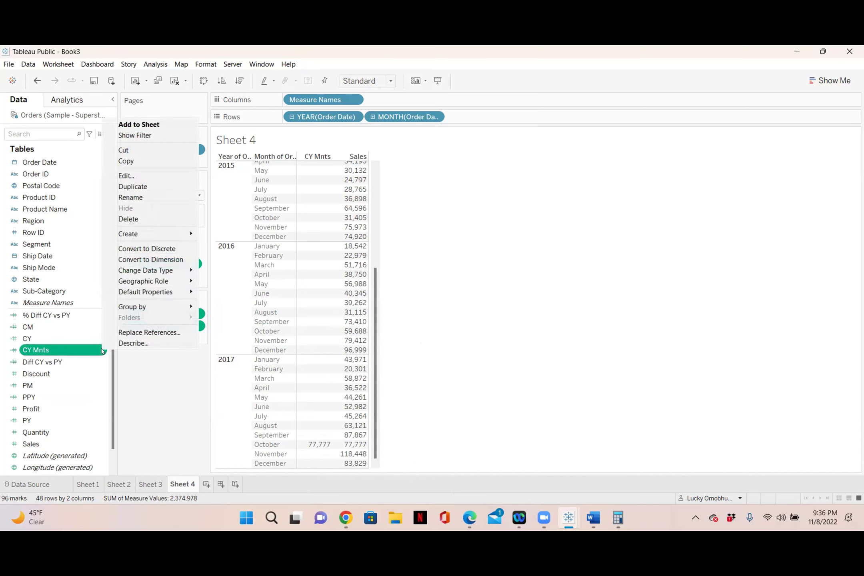
click(133, 186)
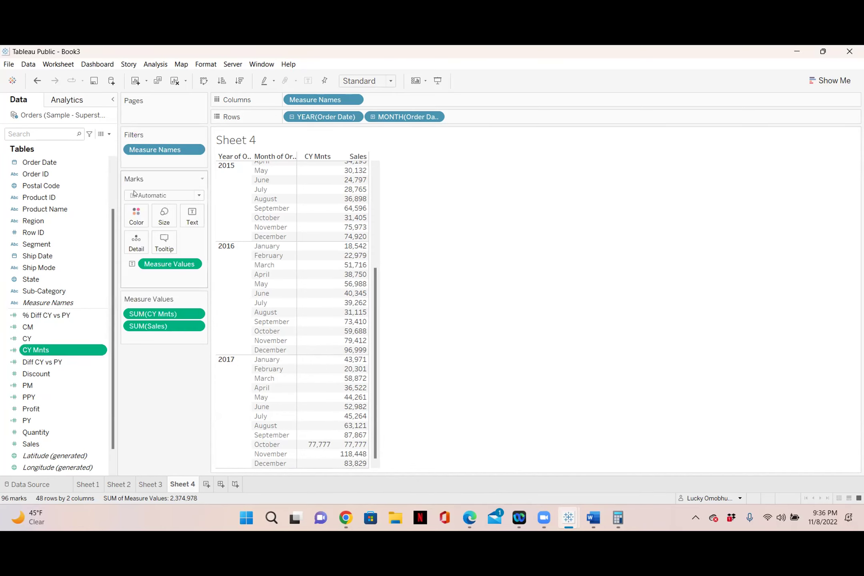
click(103, 362)
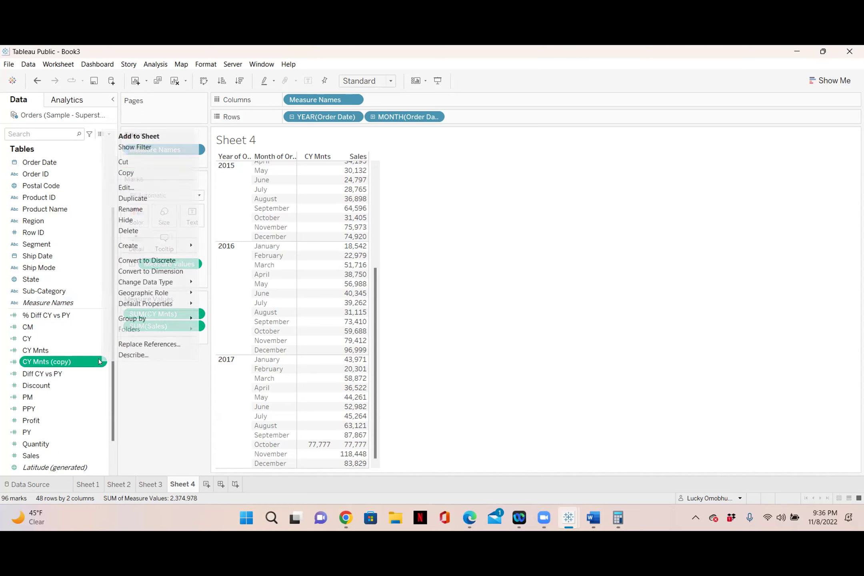
click(132, 187)
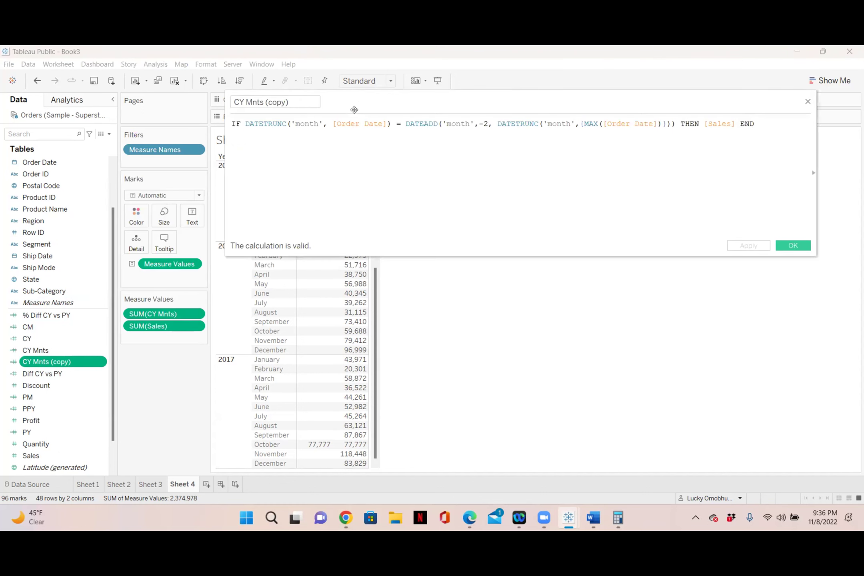
drag(311, 108, 308, 128)
click(291, 121)
key(BackSpace)
key(BackSpace)
key(BackSpace)
key(BackSpace)
key(BackSpace)
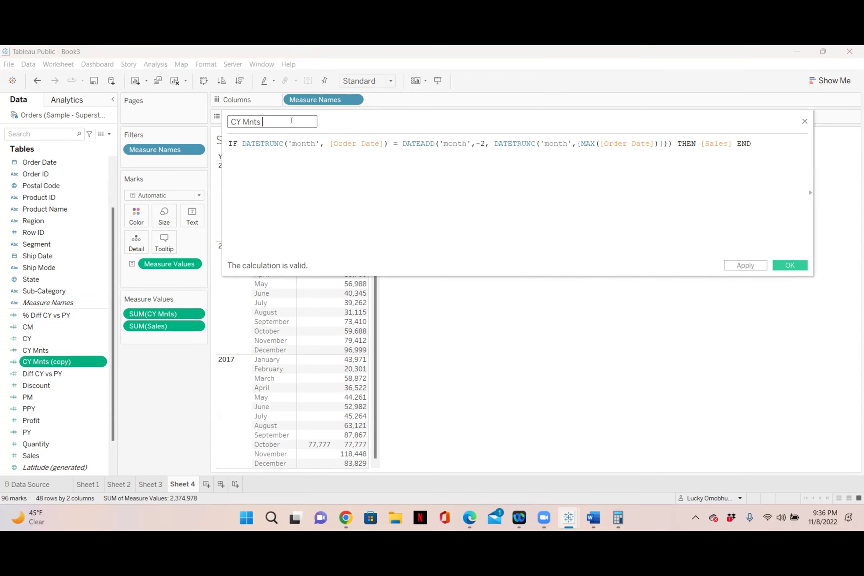
click(236, 120)
key(BackSpace)
text(P)
drag(506, 124, 498, 88)
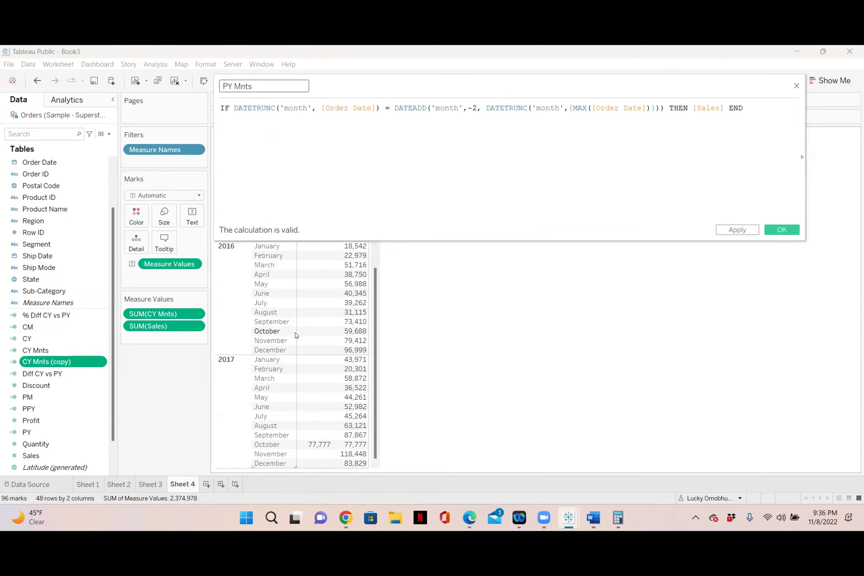
- Set the DATEADD month interval in the PY Mnts formula to -14 and apply the change
mouse_move(341, 336)
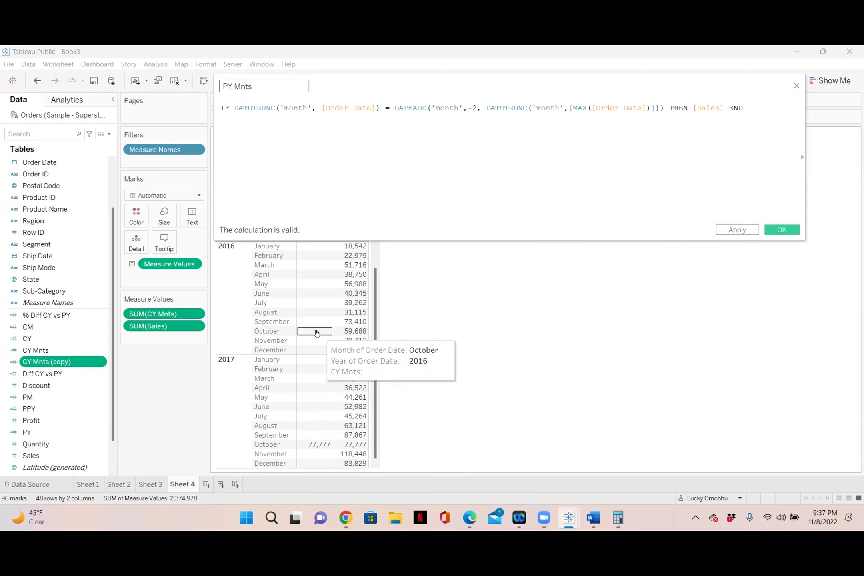
click(474, 108)
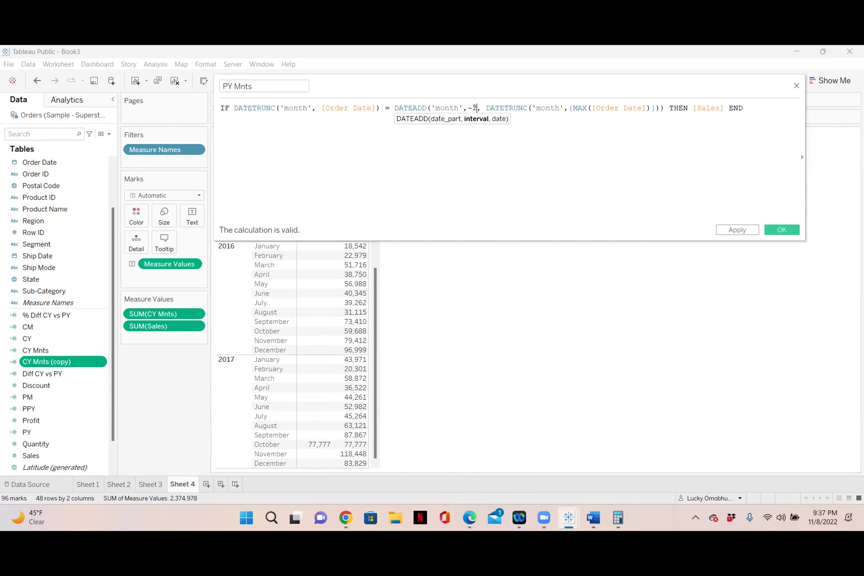
key(BackSpace)
text(14)
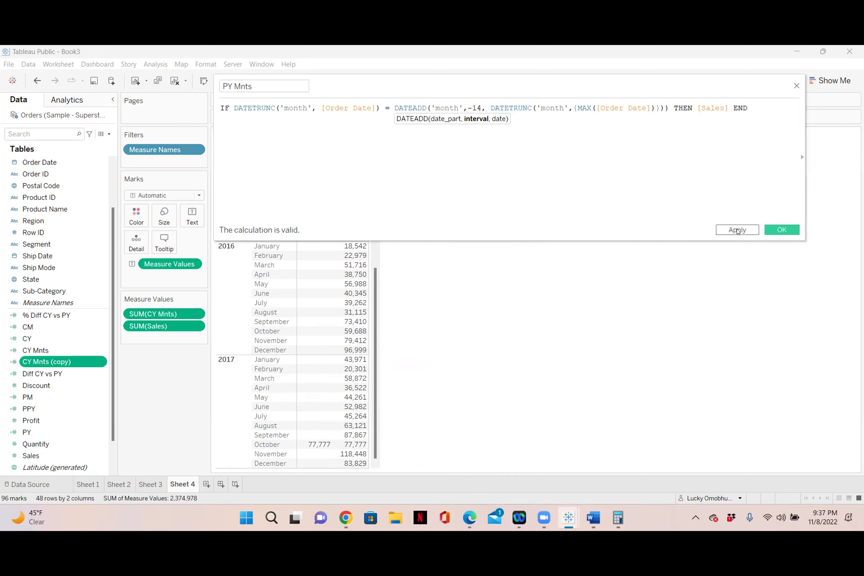
click(737, 230)
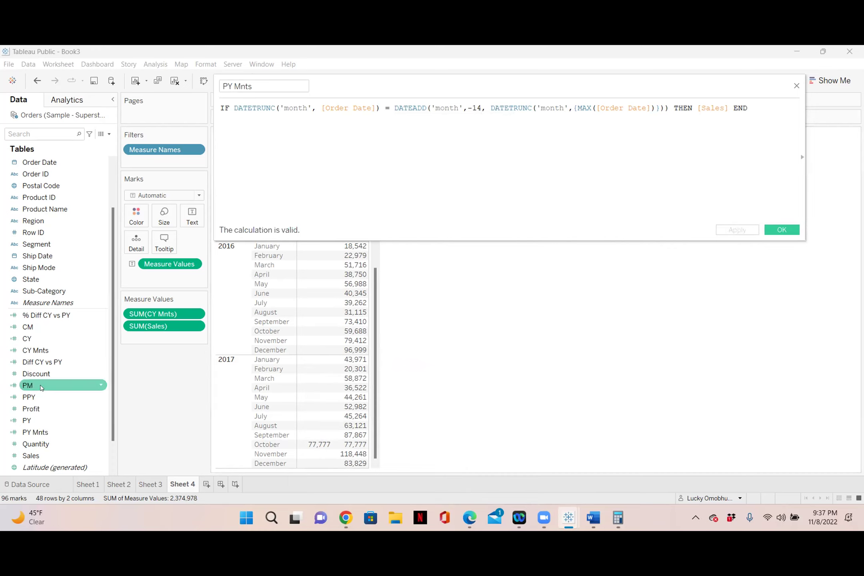
- Add PY Mnts to the measure values beside CY Mnts and remove Sales from the table
drag(35, 432, 137, 322)
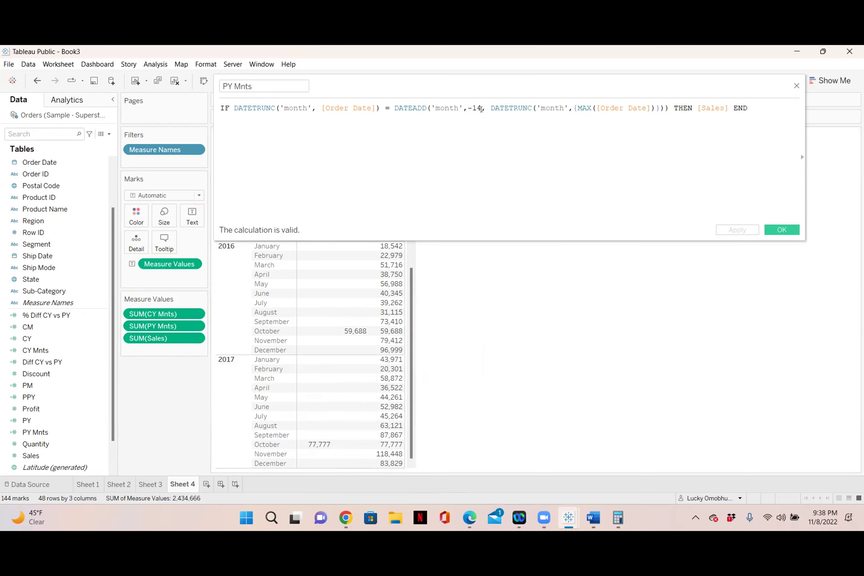
click(782, 230)
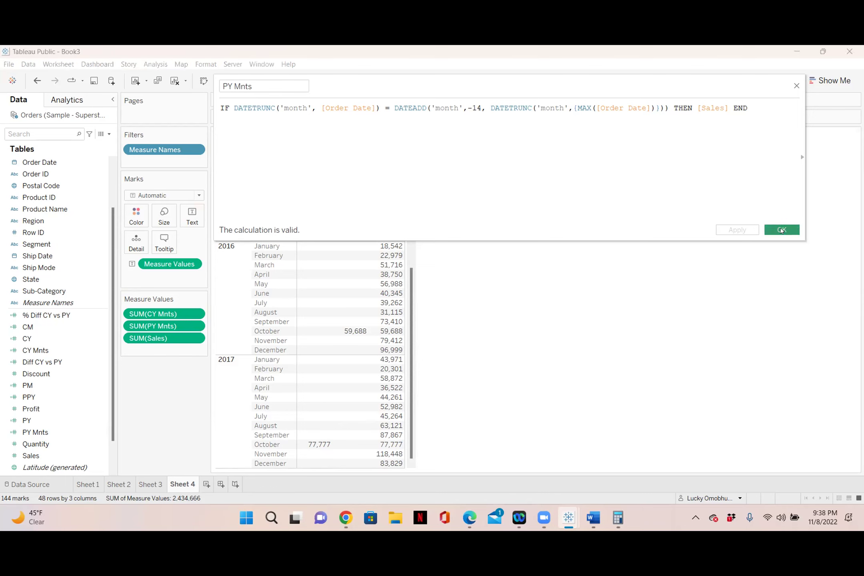
drag(163, 339, 192, 400)
- Try the table without the Order Date year and month on the rows, and undo both removals
drag(323, 116, 154, 408)
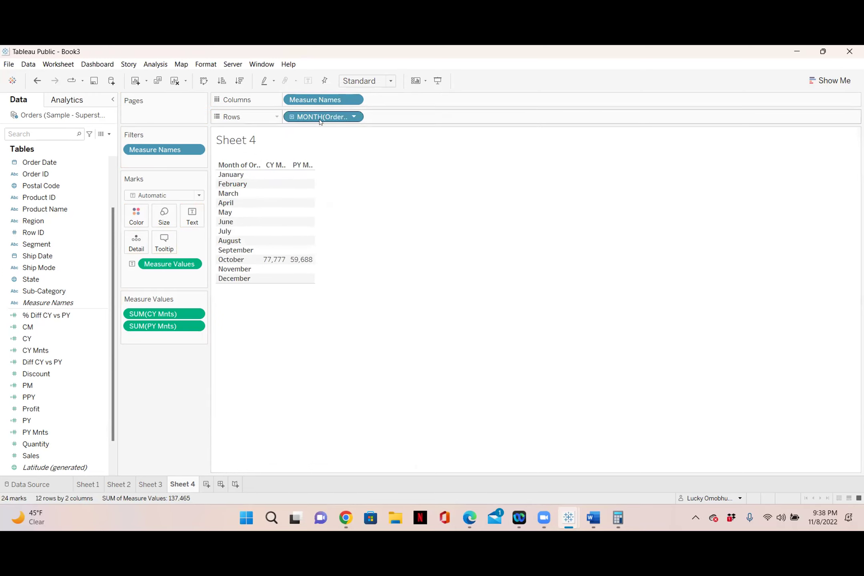
drag(323, 117, 171, 419)
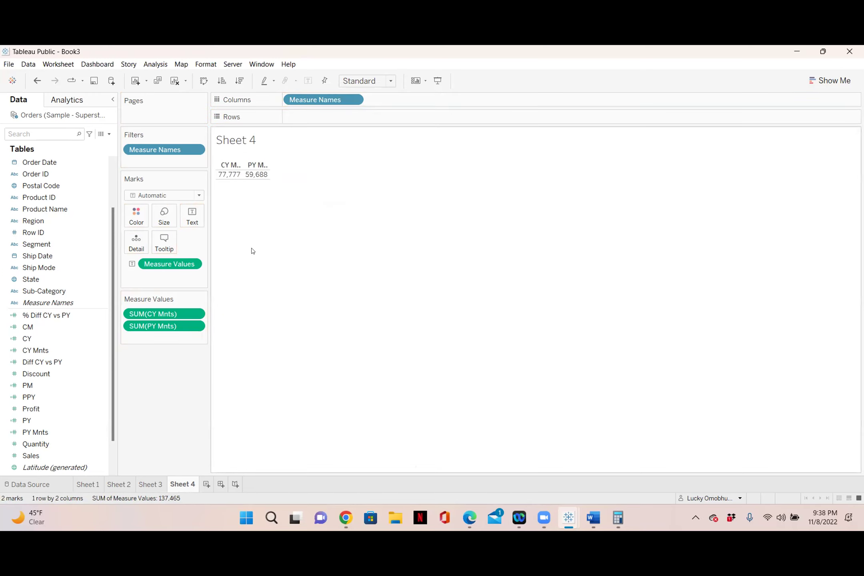
mouse_move(245, 173)
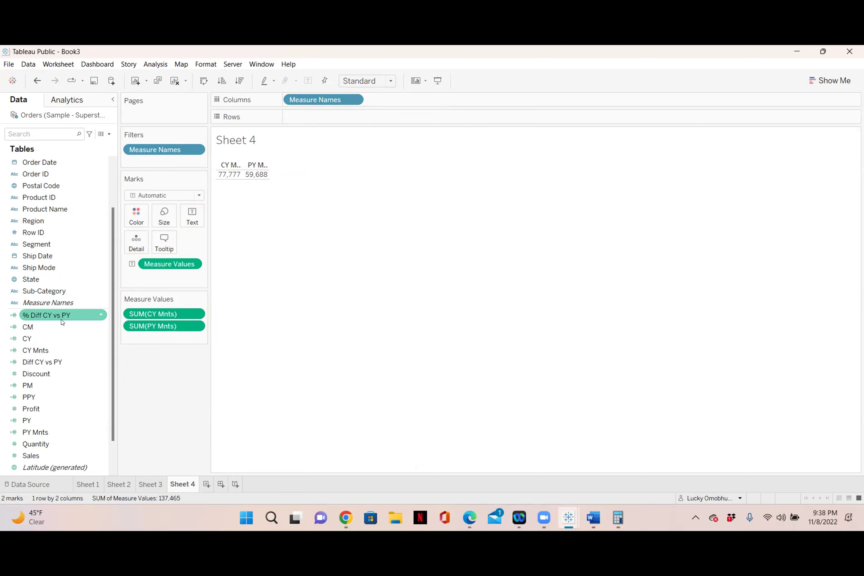
key(ctrl+z)
key(ctrl+z)
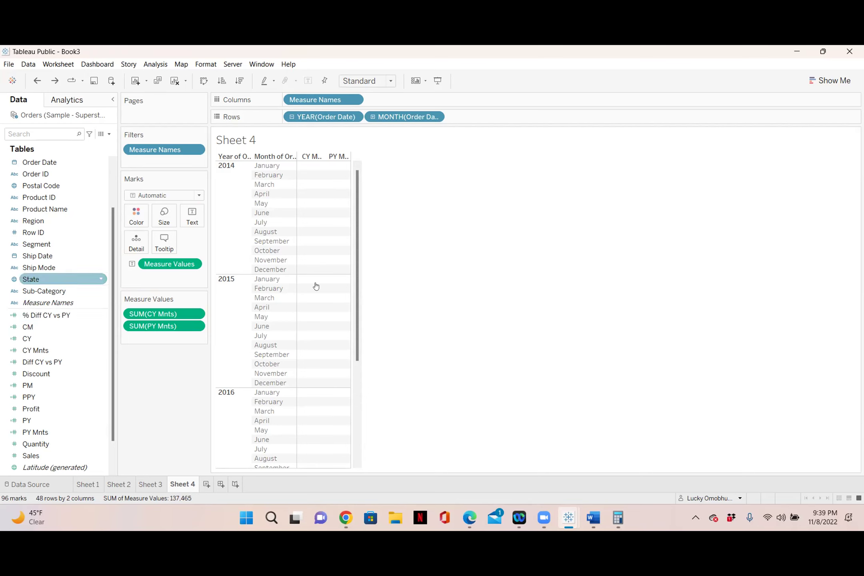
drag(356, 299, 357, 419)
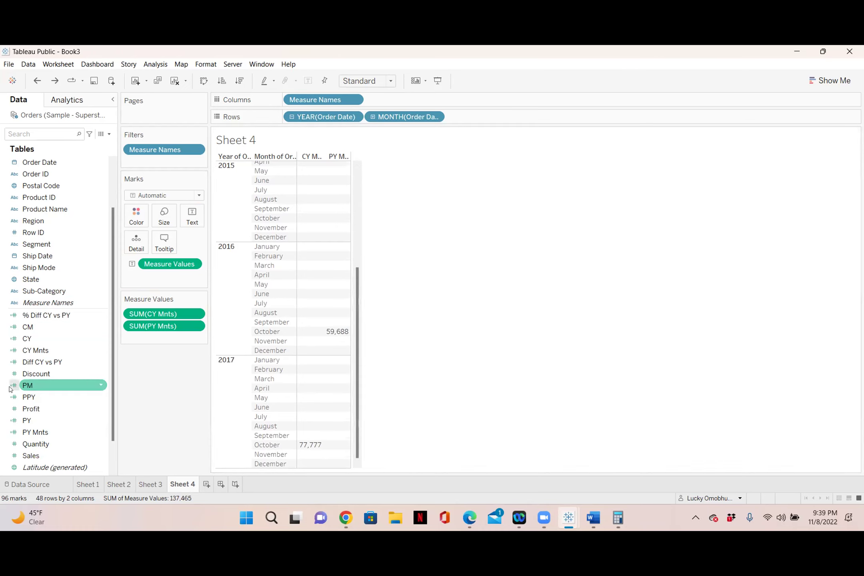
- Add Sales to the table, remove CY Mnts and PY Mnts, and check the monthly sales for 2016 and 2017
drag(36, 456, 154, 385)
drag(150, 326, 134, 407)
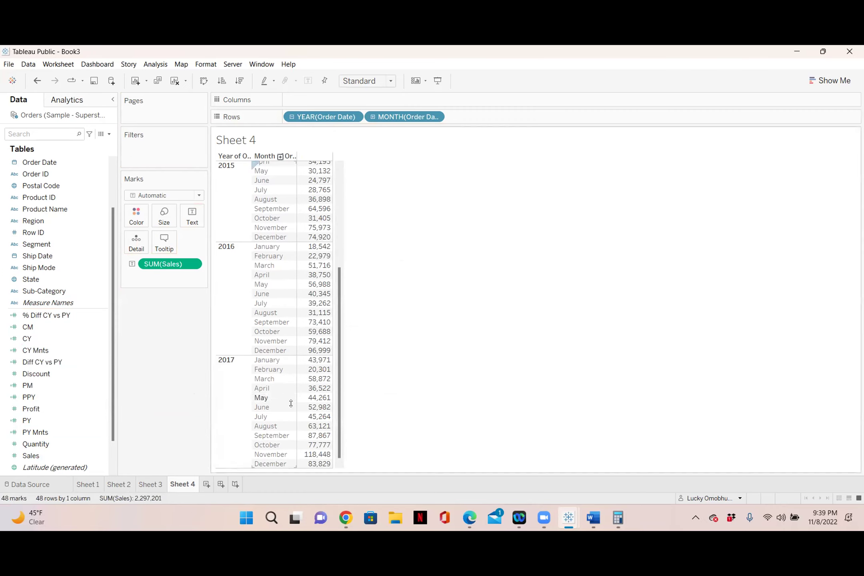
mouse_move(316, 445)
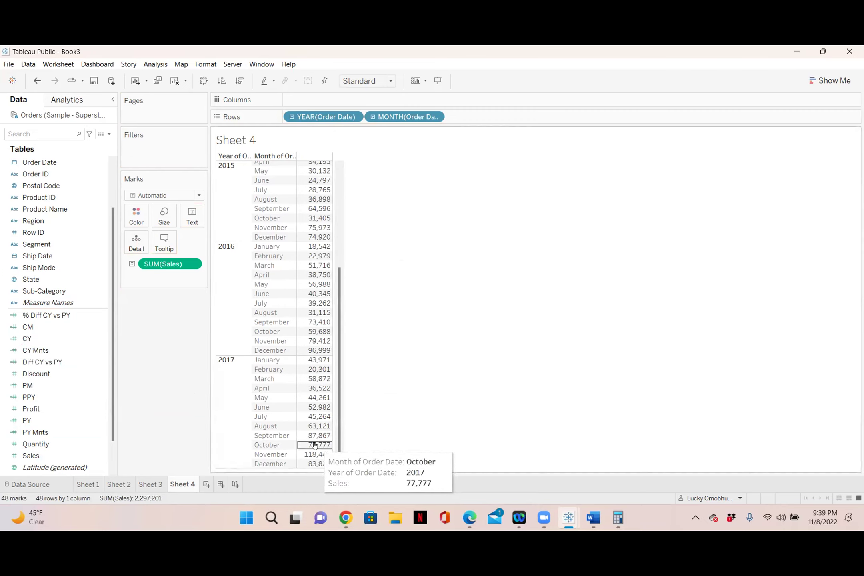
mouse_move(313, 360)
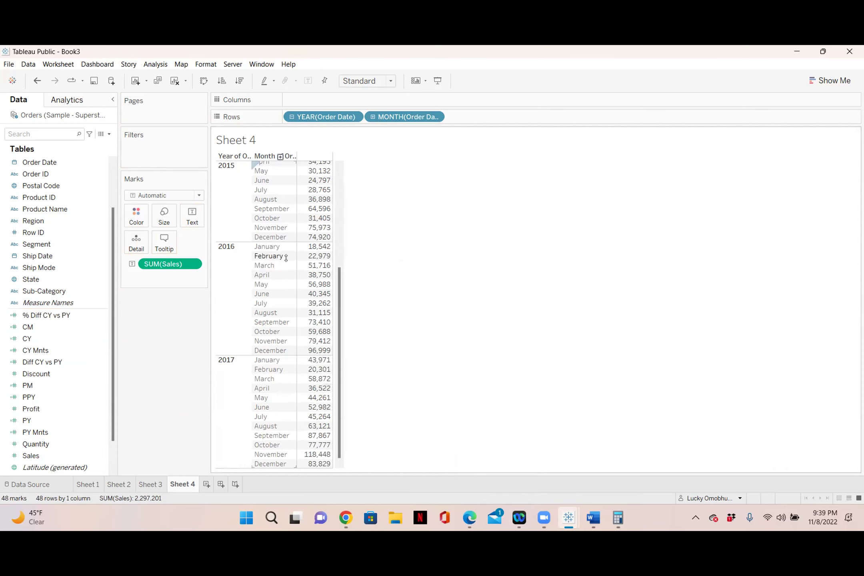
mouse_move(305, 250)
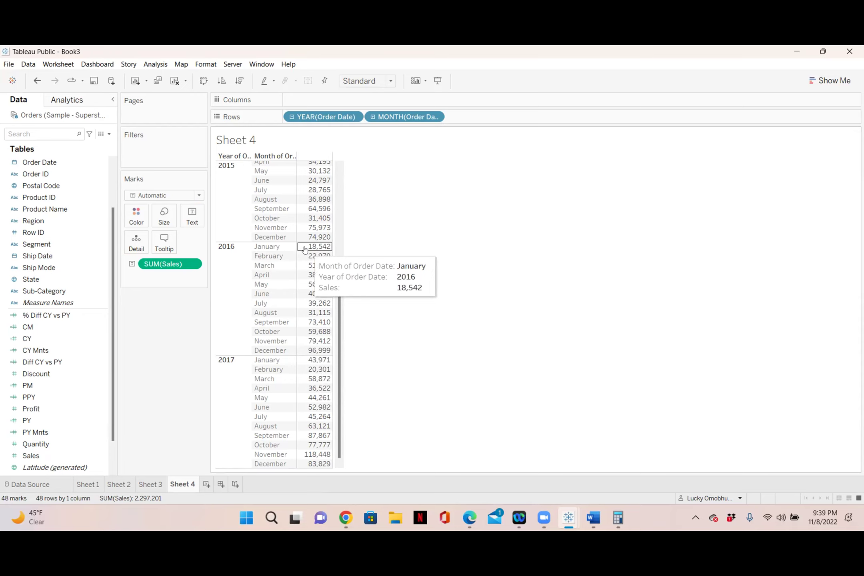
mouse_move(312, 340)
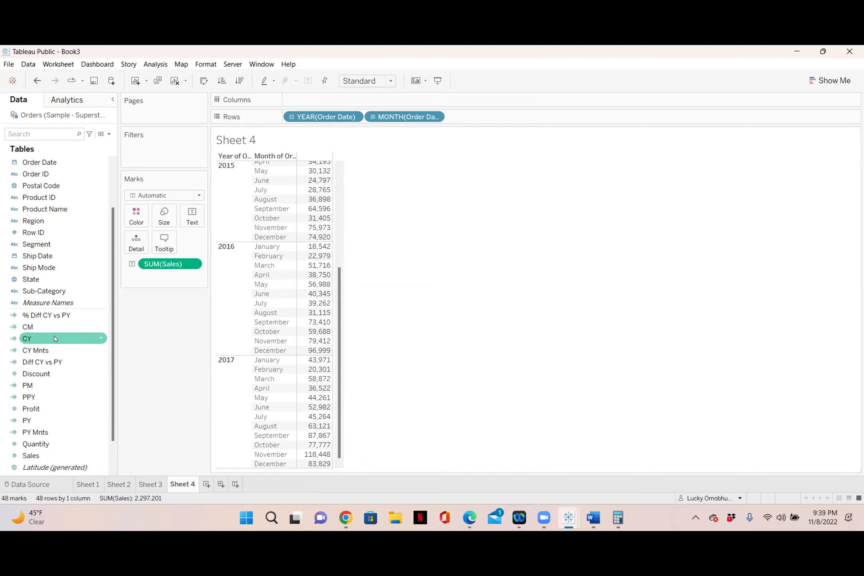
- Duplicate the CY Mnts calculation
right_click(98, 349)
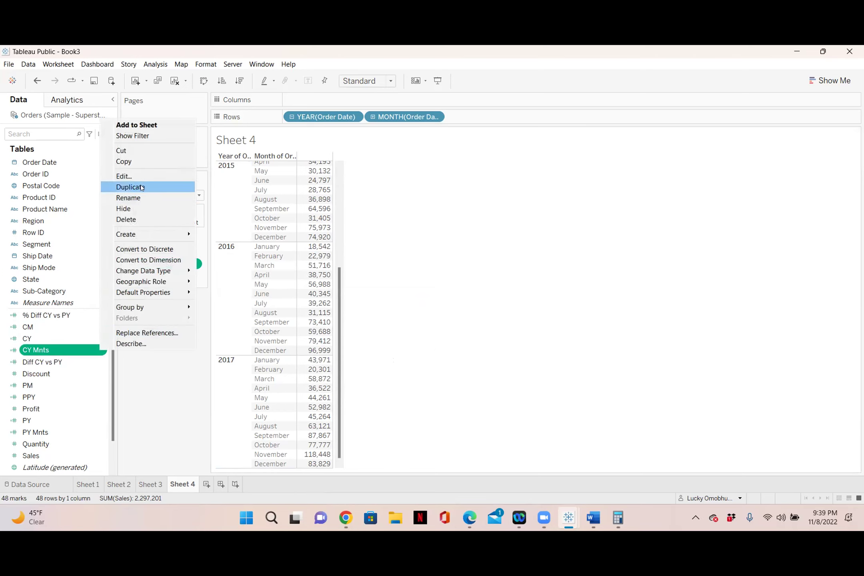
click(142, 187)
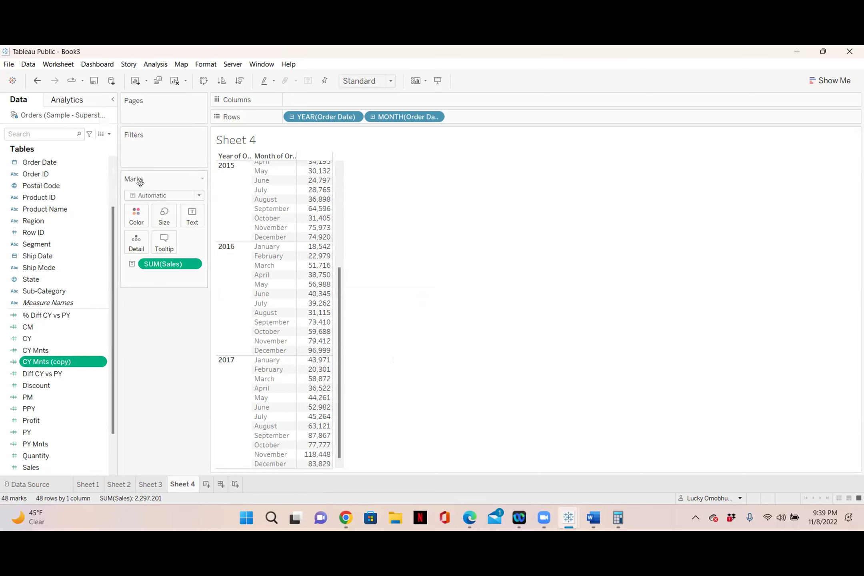
right_click(98, 362)
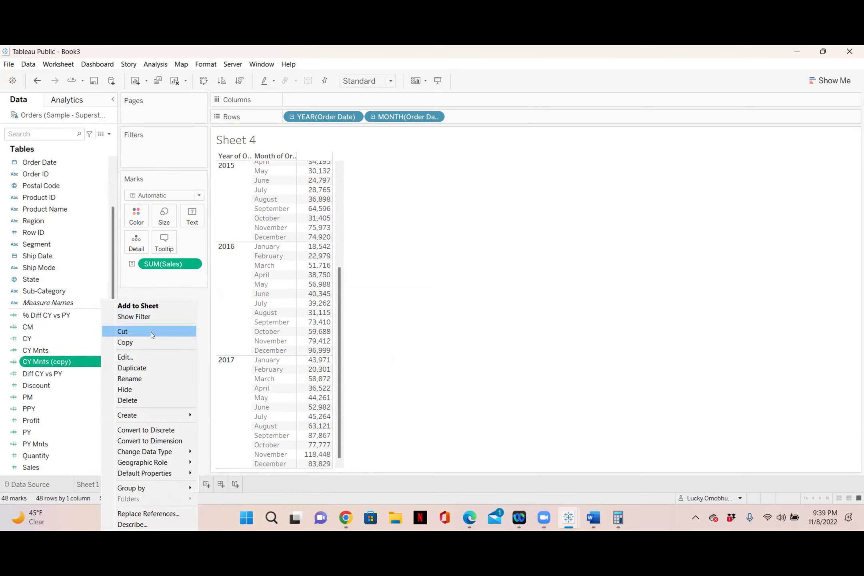
click(455, 352)
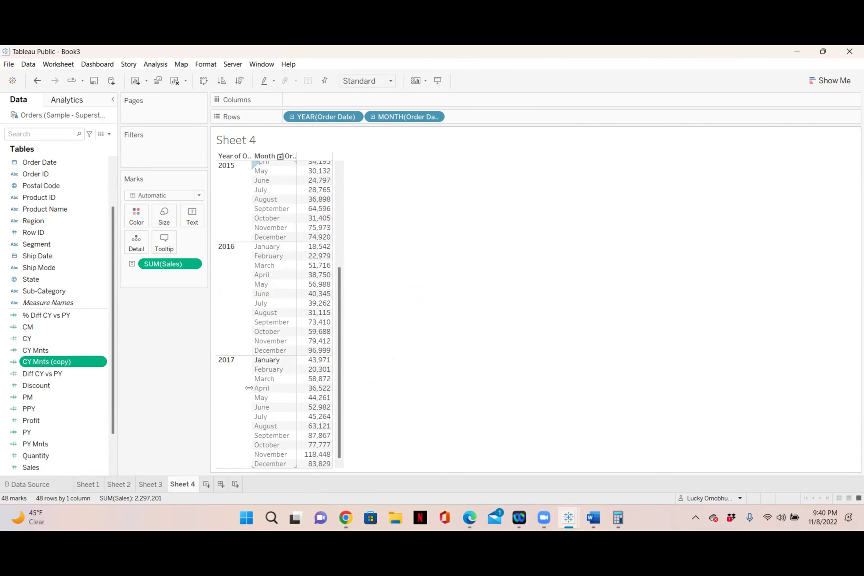
- Open the copy of CY Mnts for editing and rename it CY Mnts Range
click(102, 360)
click(137, 186)
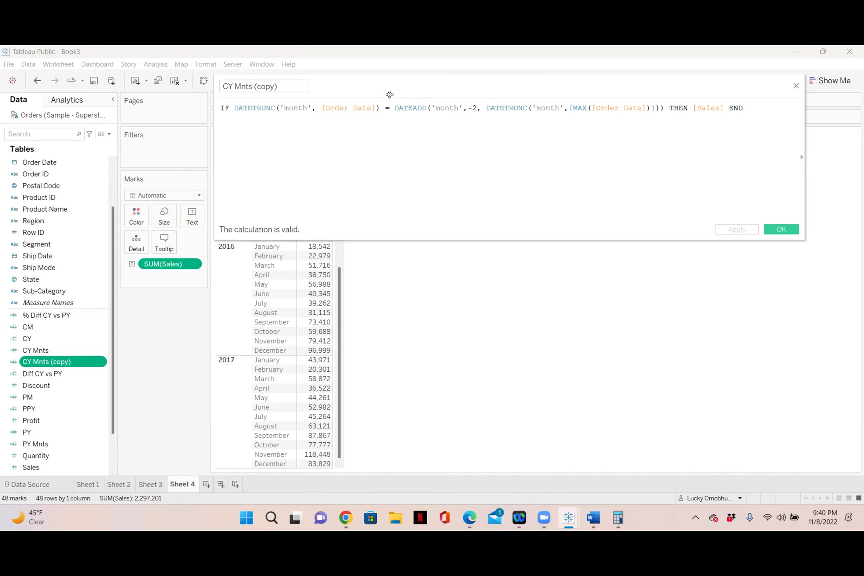
click(293, 84)
key(BackSpace)
key(BackSpace)
key(BackSpace)
key(BackSpace)
key(BackSpace)
key(BackSpace)
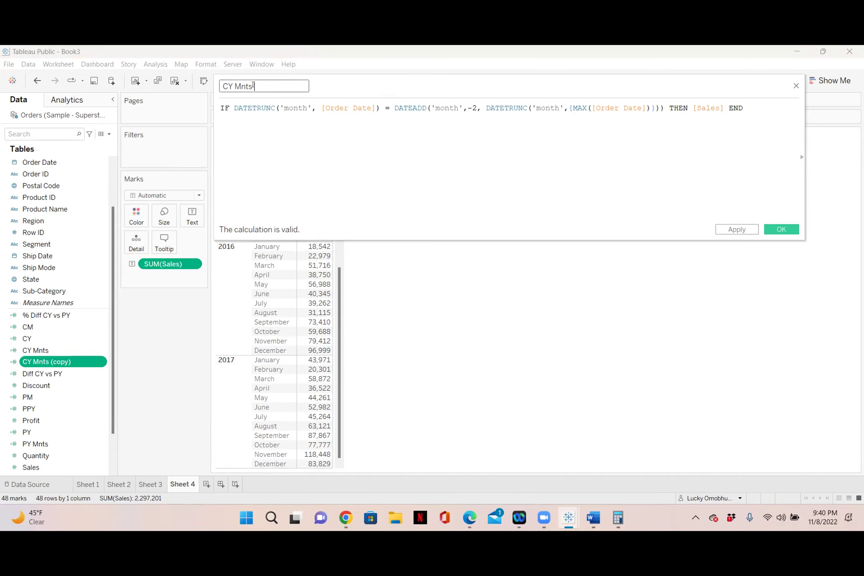
text(Range)
- Apply the new name and add CY Mnts Range to the table beside Sales
click(736, 229)
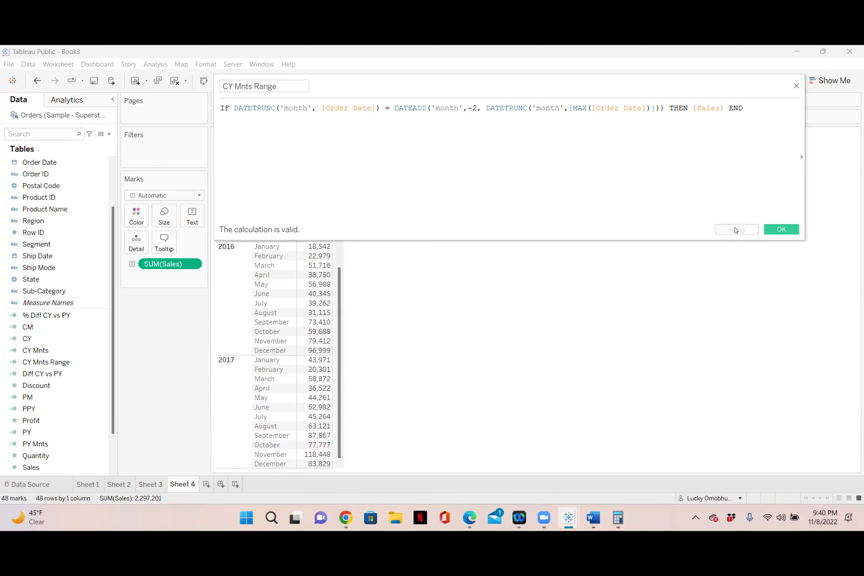
drag(59, 360, 311, 427)
mouse_move(312, 445)
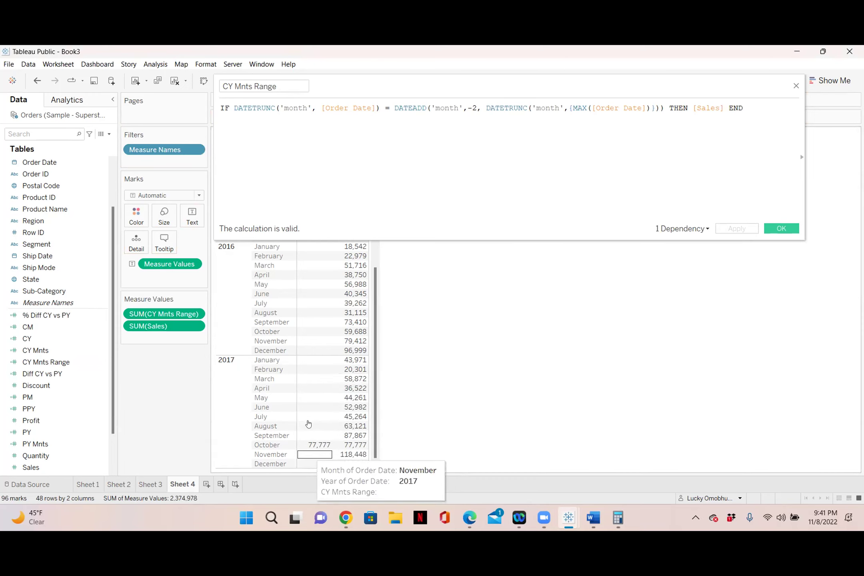
- Move THEN [Sales] END five lines below the condition in the CY Mnts Range formula to make room for another condition
click(667, 108)
key(Return)
key(Return)
key(Return)
key(Return)
key(Return)
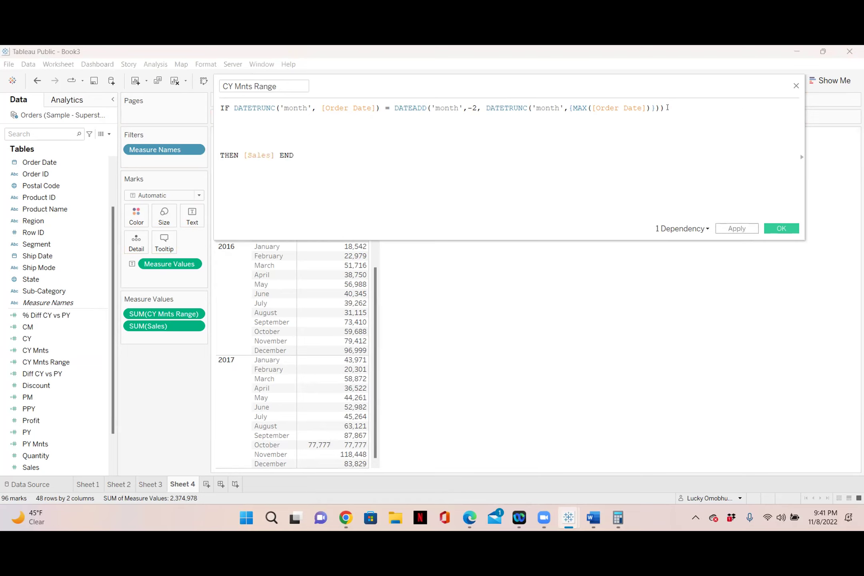
click(242, 124)
text(a)
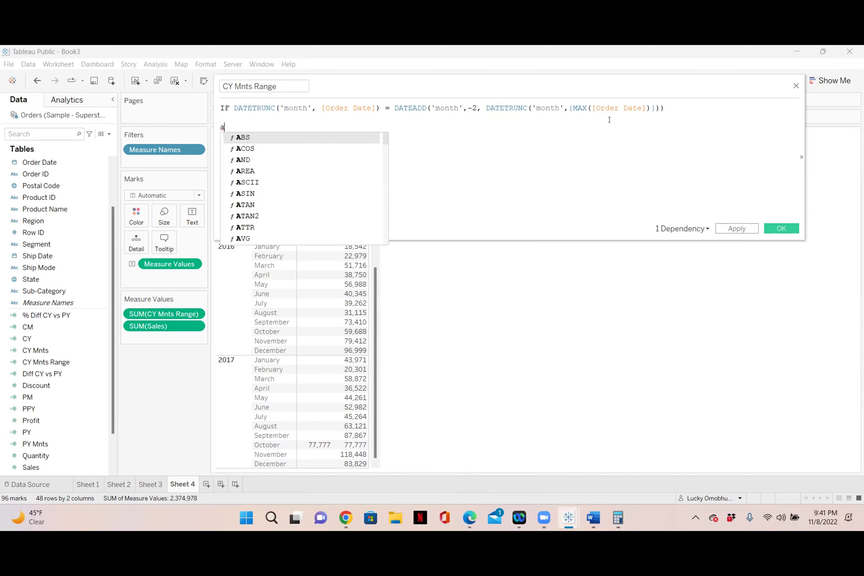
click(417, 130)
click(240, 127)
key(BackSpace)
- Change the condition's comparison to > and add AND followed by a copy of the whole condition above THEN
click(389, 107)
key(BackSpace)
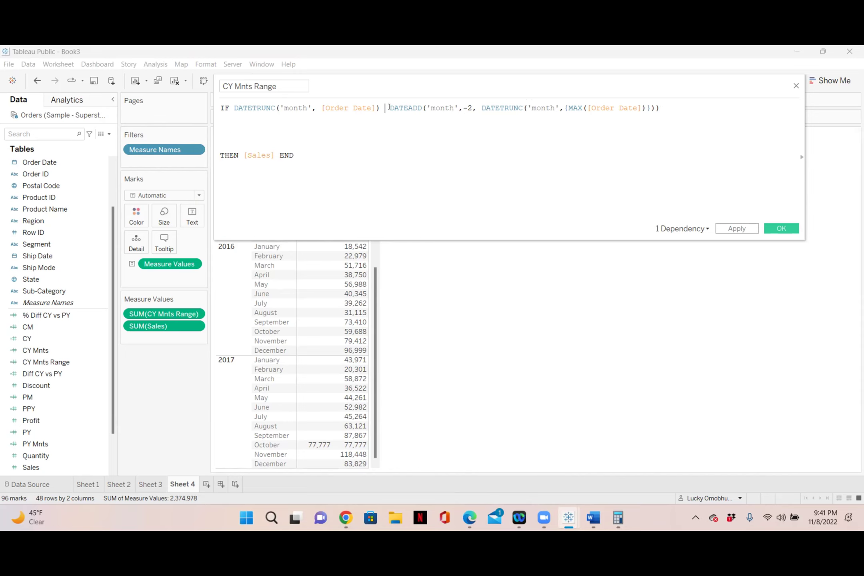
text(>)
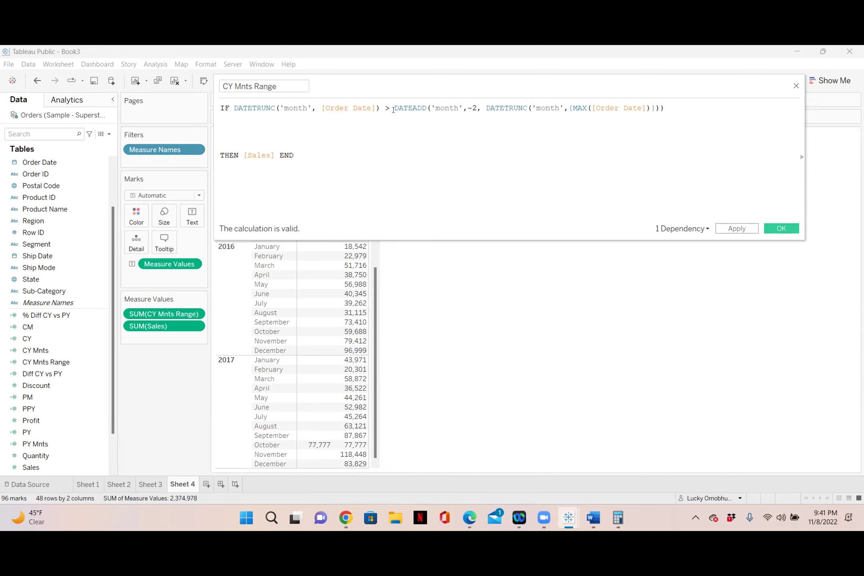
click(231, 117)
text(an)
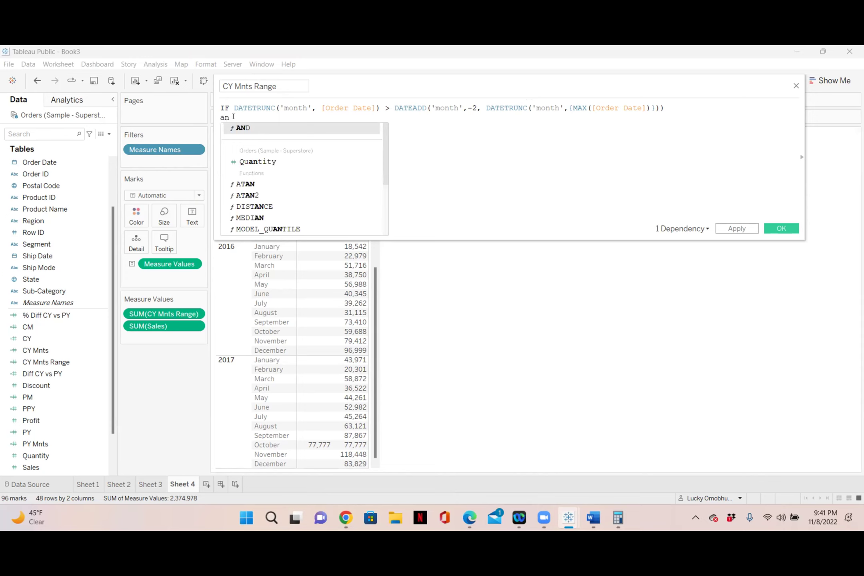
double_click(240, 128)
drag(234, 108, 663, 102)
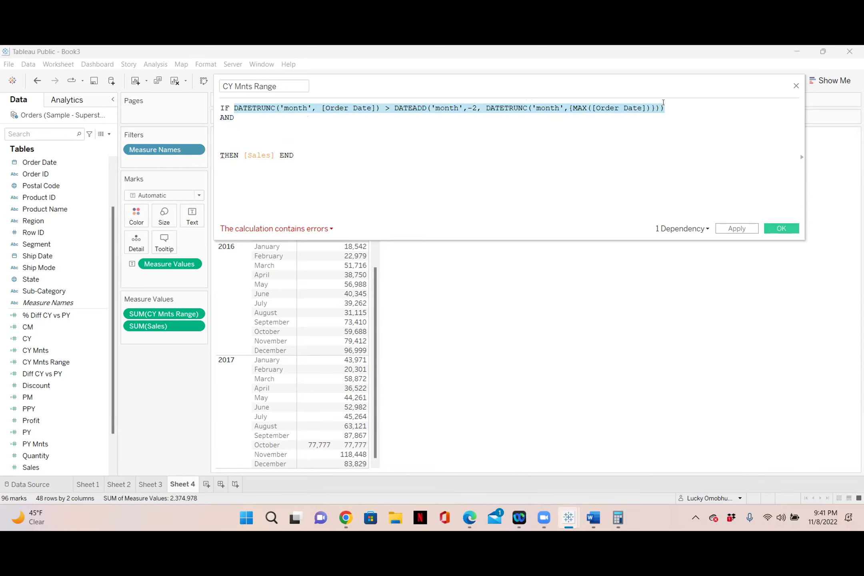
key(ctrl+c)
click(250, 135)
key(ctrl+v)
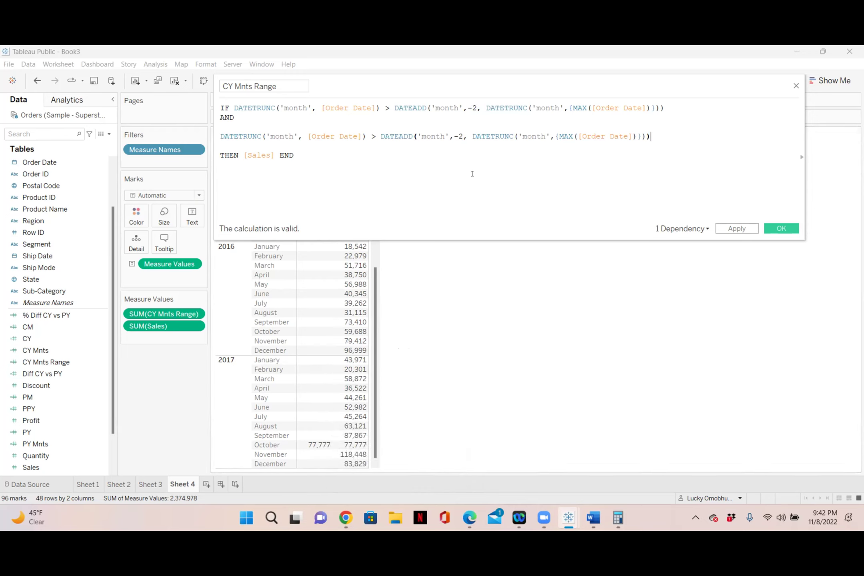
- Set the second condition's month interval to -11 and its comparison to <, and apply the formula
click(461, 136)
key(BackSpace)
text(11)
click(375, 136)
key(BackSpace)
text(<)
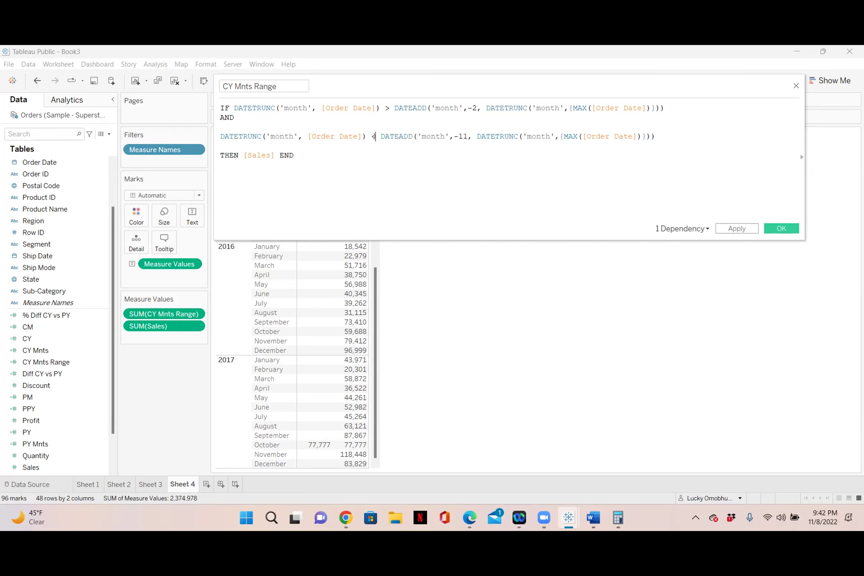
click(730, 229)
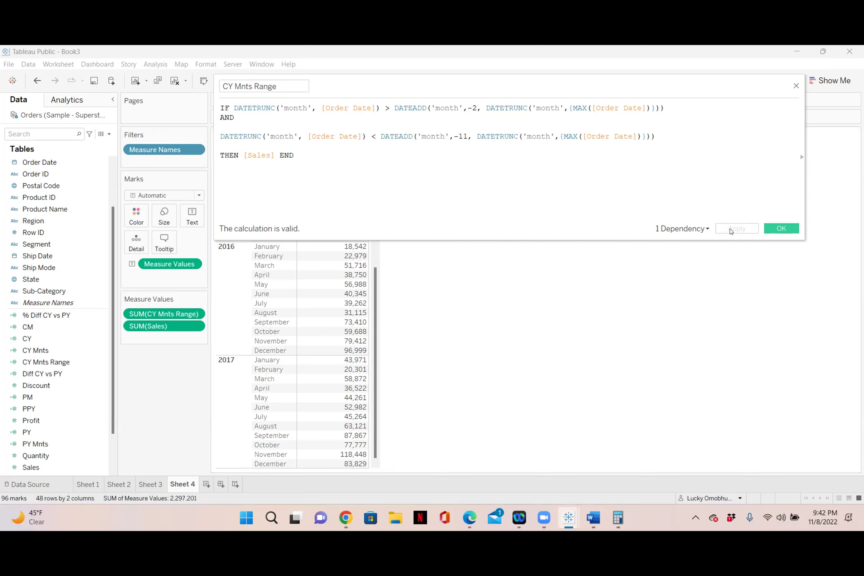
- Swap the comparisons to < in the first condition and > in the second, apply, and check the table
click(388, 107)
key(BackSpace)
text(<)
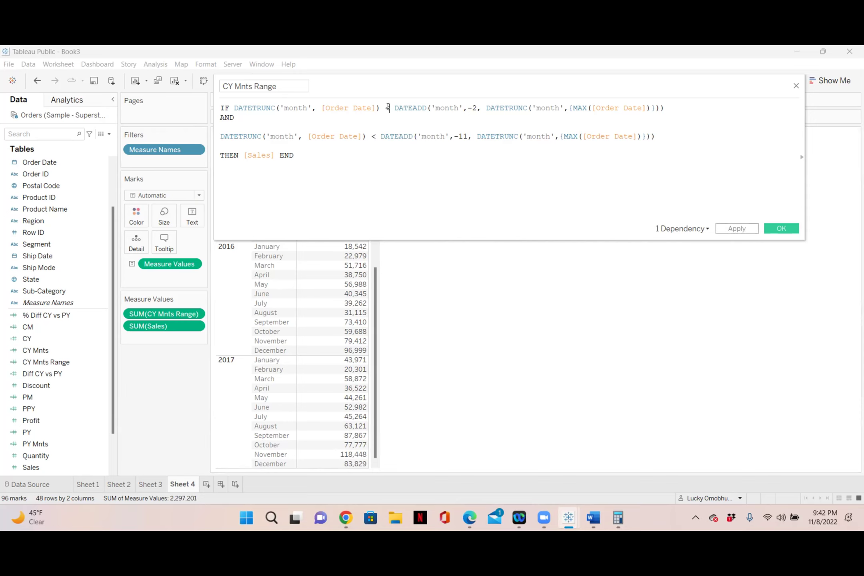
click(376, 136)
key(BackSpace)
text(>)
click(738, 229)
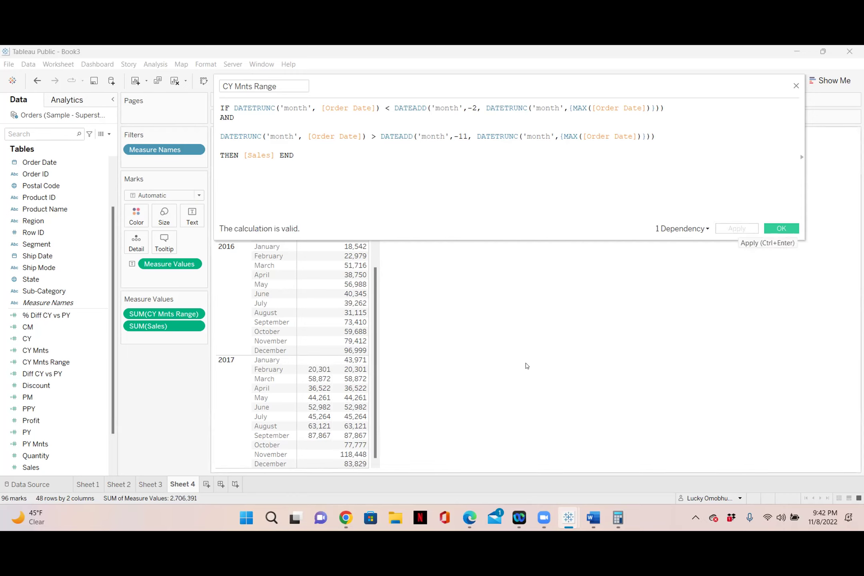
mouse_move(322, 445)
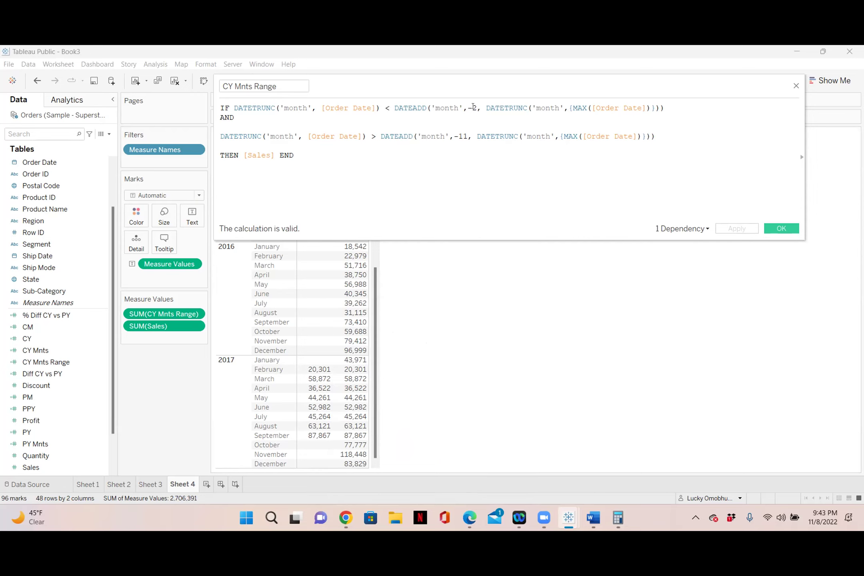
- Make the range inclusive with <= in the first condition and >= in the second, and apply the formula
click(390, 108)
text(=)
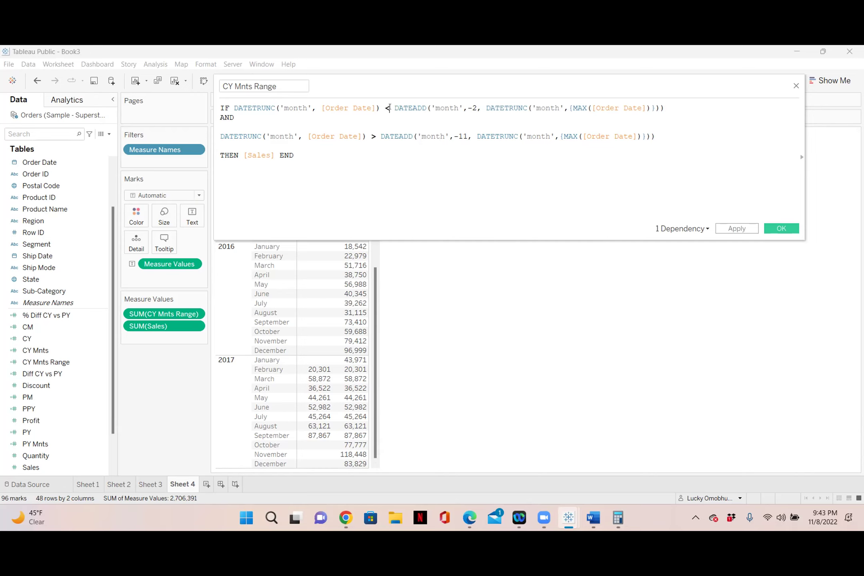
click(375, 136)
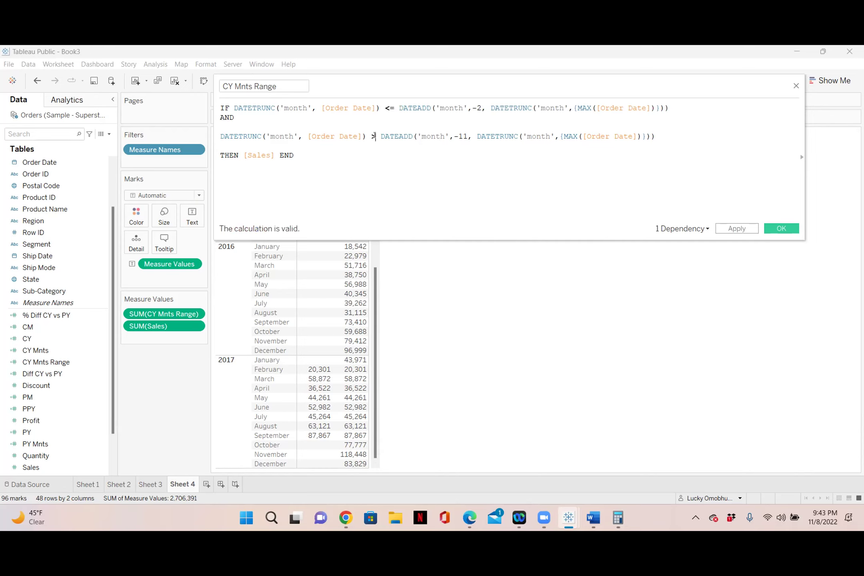
text(=)
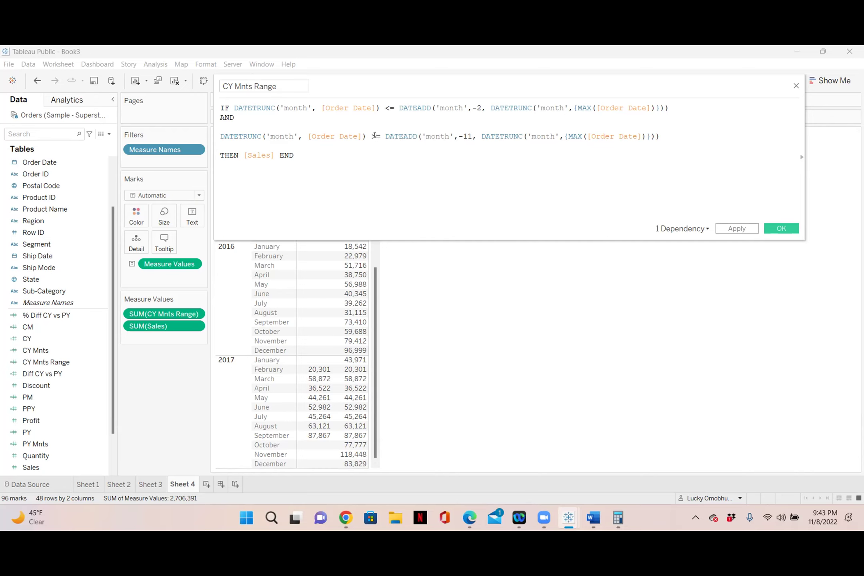
click(725, 230)
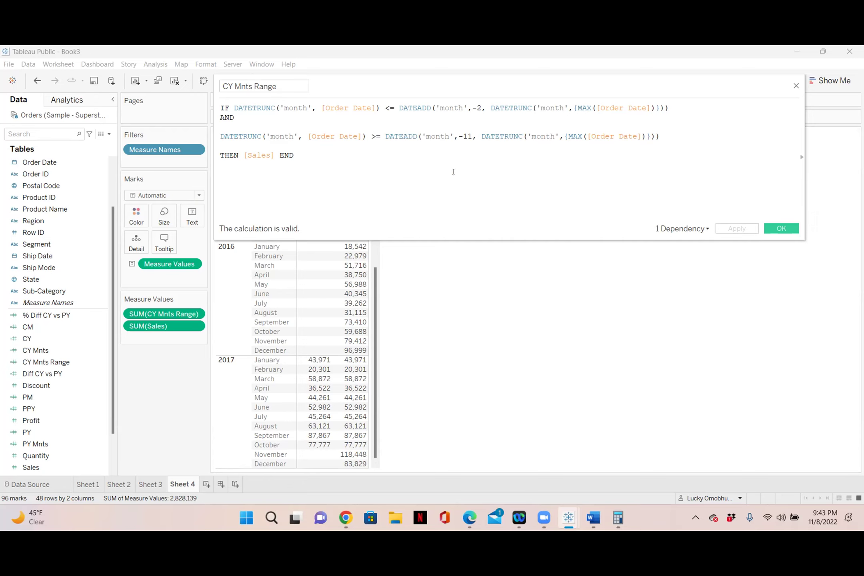
- Remove the equals signs from both conditions, restoring the comparisons to < and >
click(393, 108)
key(BackSpace)
click(381, 136)
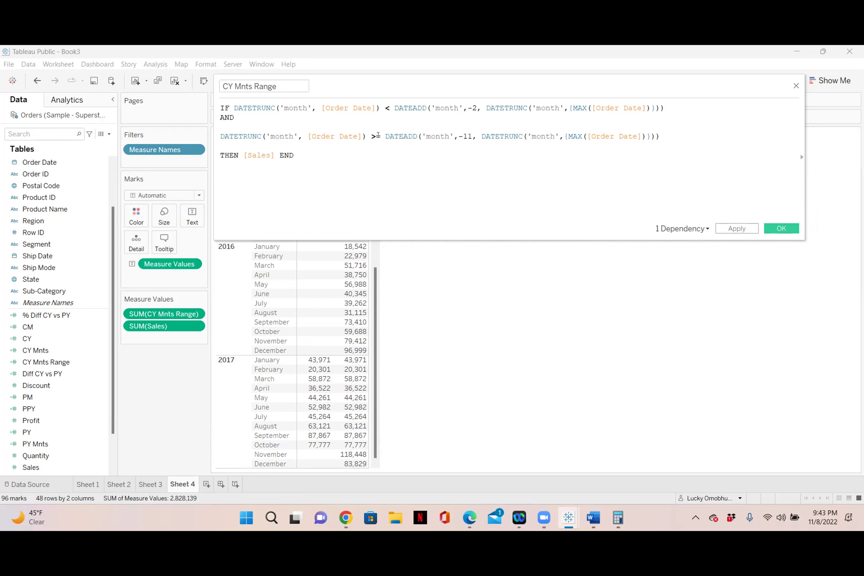
key(BackSpace)
- Set the month intervals to -1 in the first condition and -12 in the second, then apply and confirm the formula
click(476, 107)
key(BackSpace)
text(1)
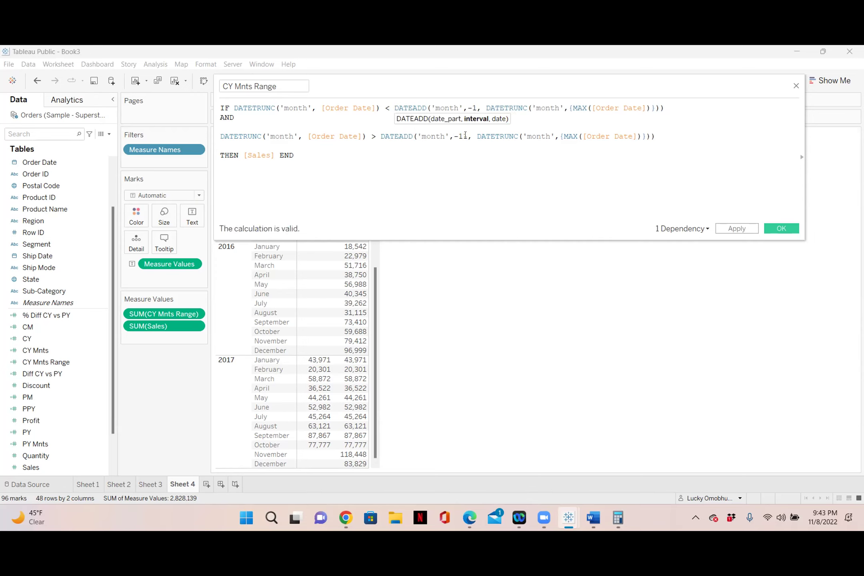
click(466, 136)
key(BackSpace)
text(2)
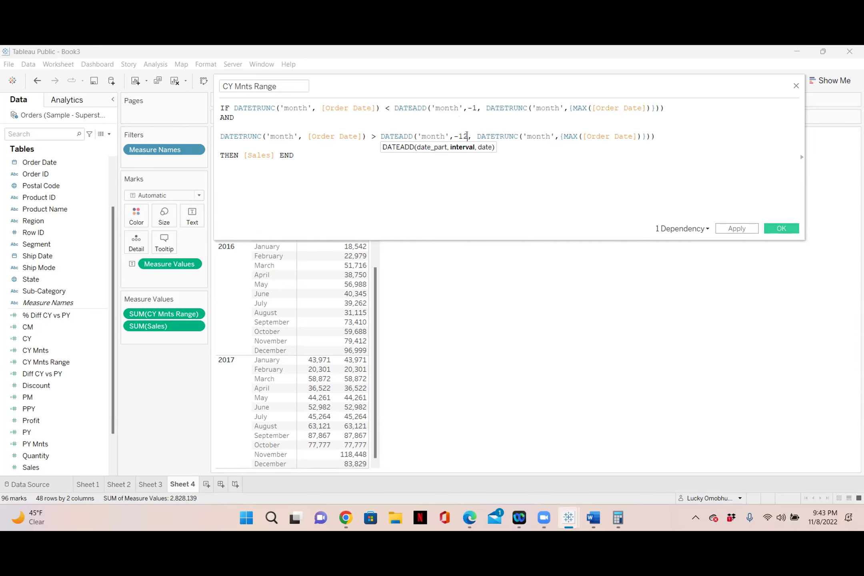
click(728, 228)
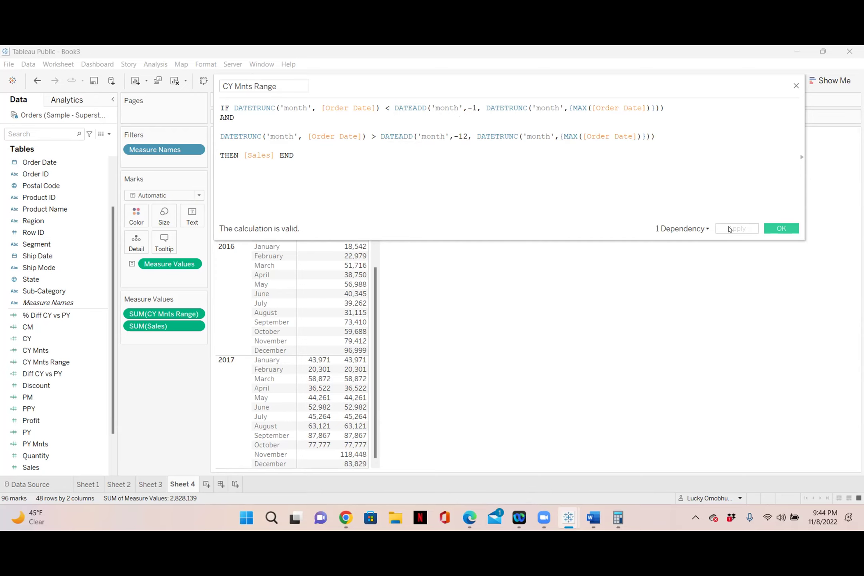
click(781, 228)
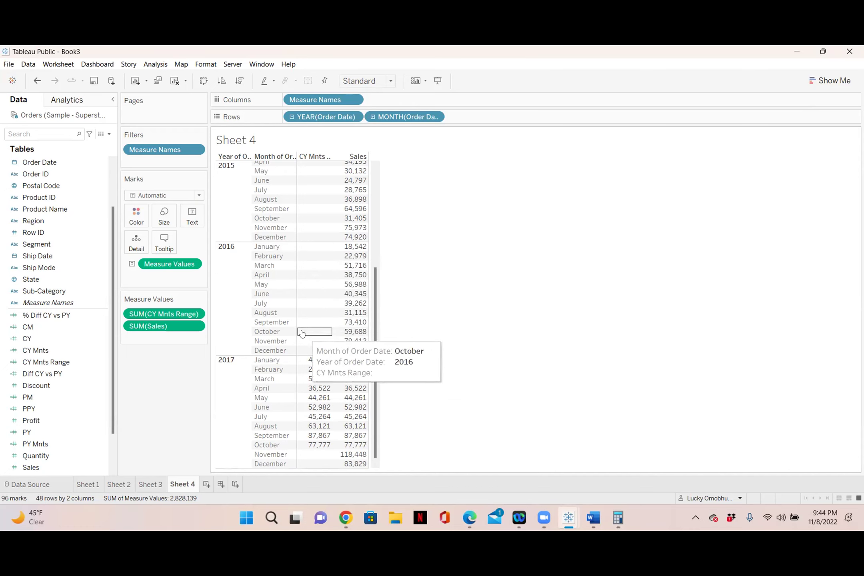
- Edit the CY Mnts Range formula, setting the month interval to -2 in the first condition and -11 in the second
click(103, 362)
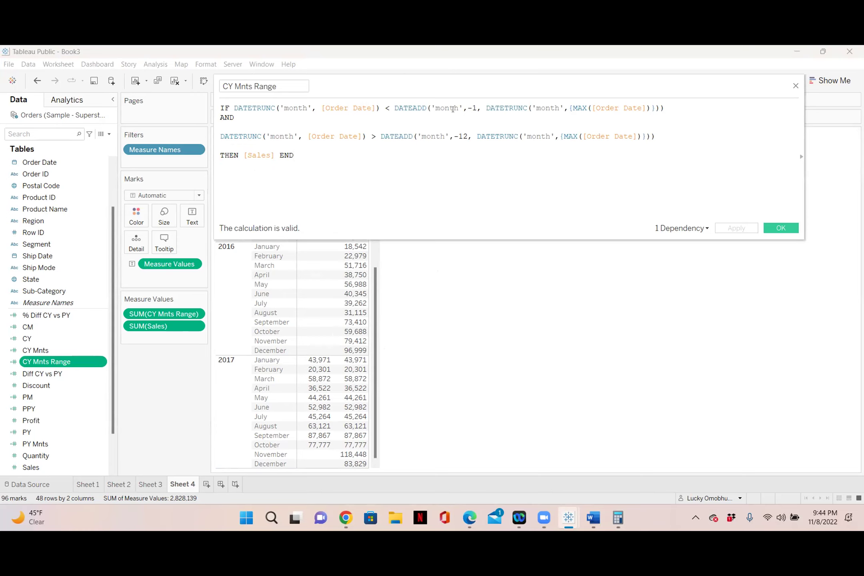
click(472, 107)
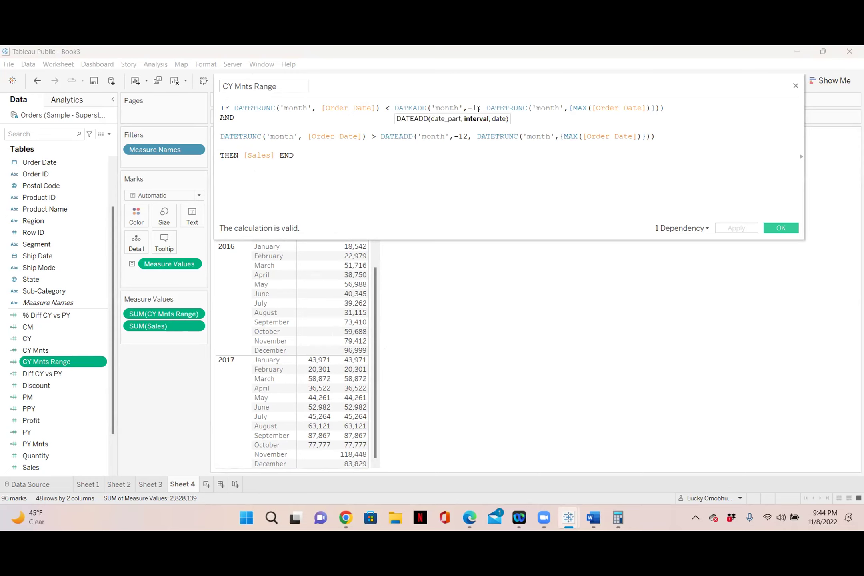
key(BackSpace)
text(2)
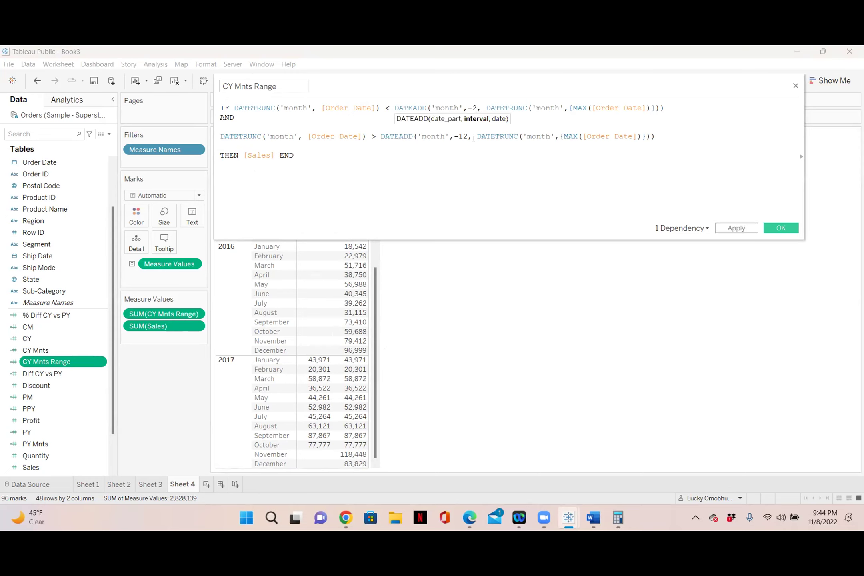
click(466, 136)
key(BackSpace)
text(1)
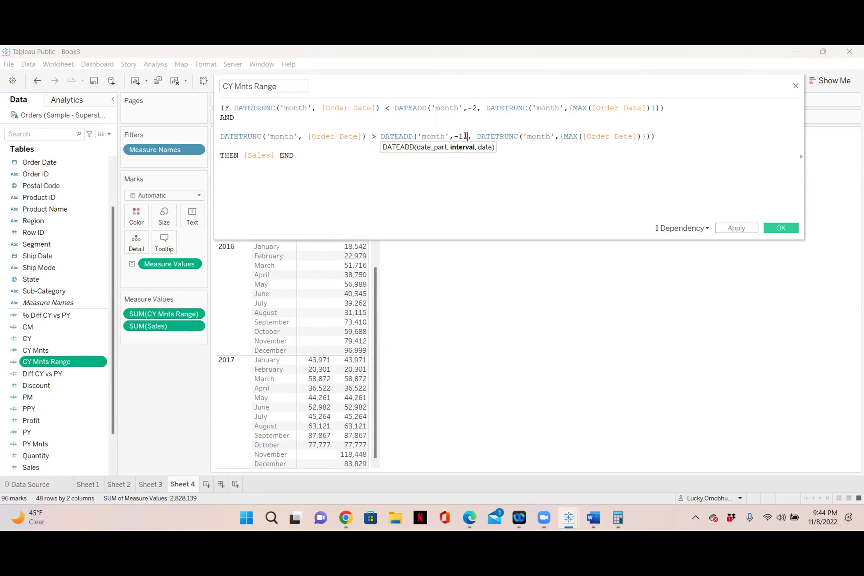
- Make the range inclusive with <= in the first condition and >= in the second, apply, and review the formula against the table
click(389, 107)
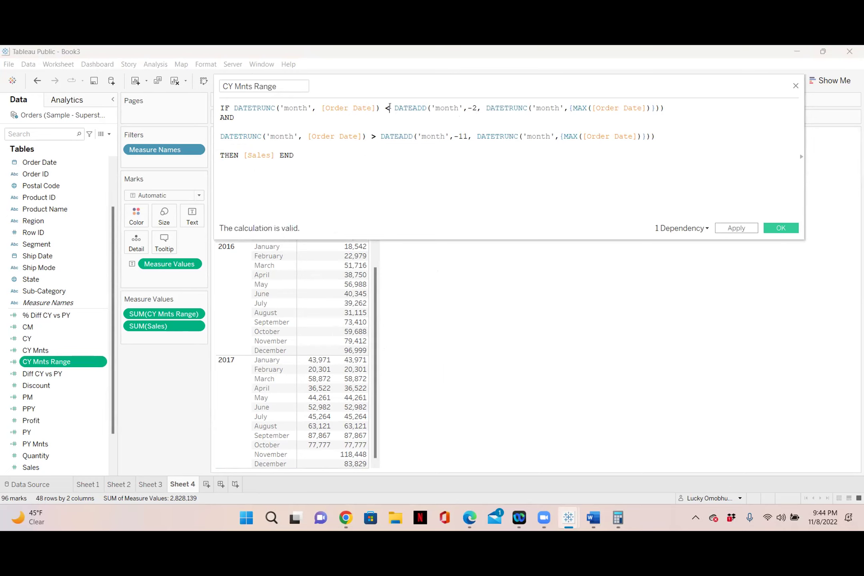
text(=)
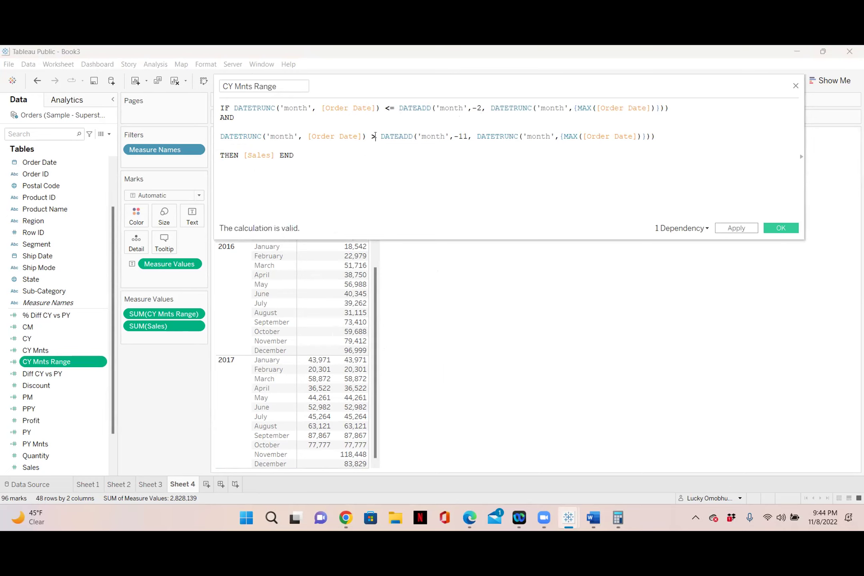
click(374, 137)
text(=)
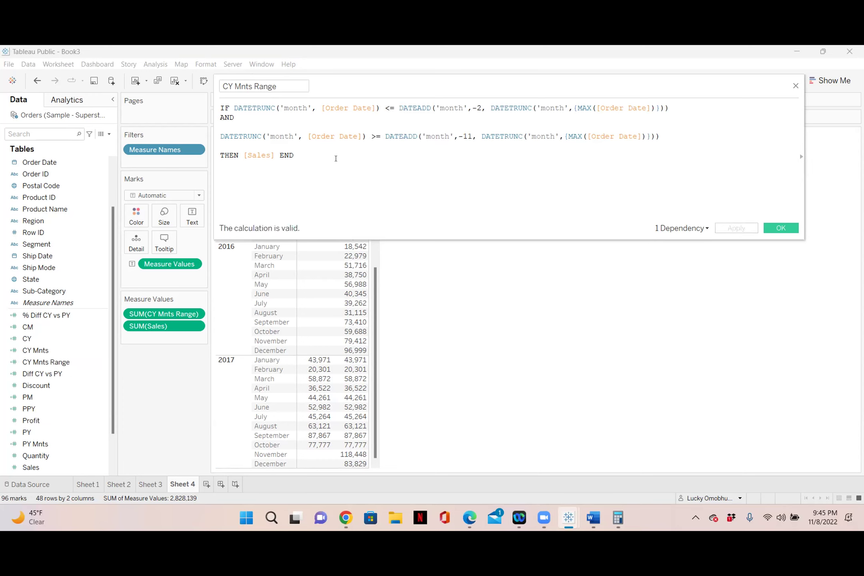
mouse_move(316, 277)
drag(293, 151, 219, 108)
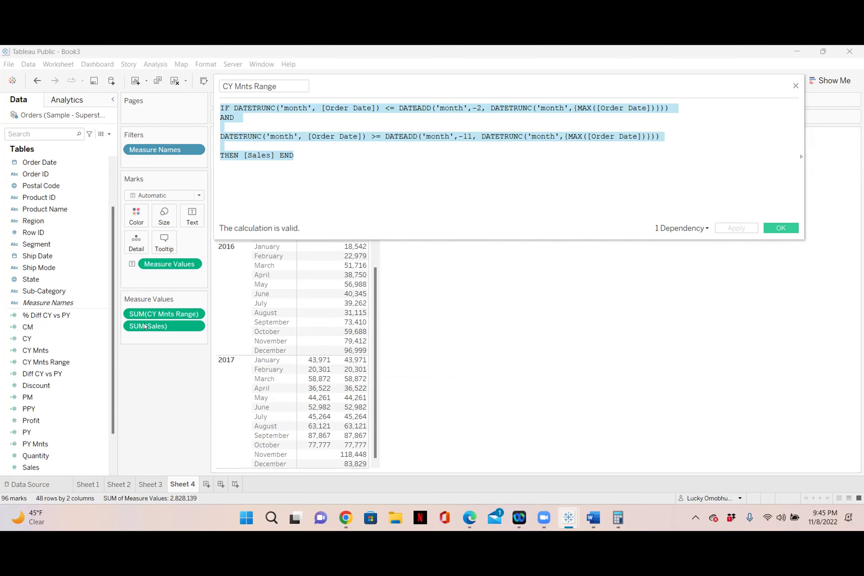
click(518, 182)
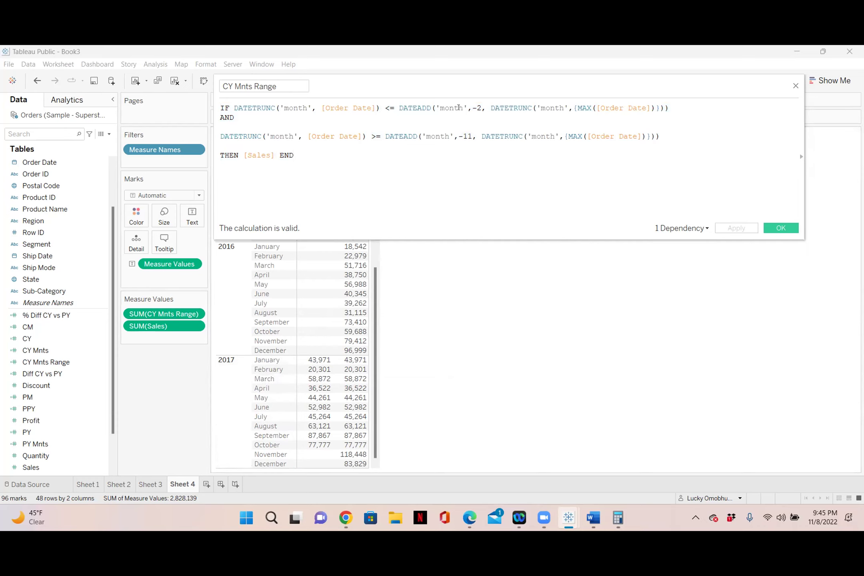
mouse_move(314, 251)
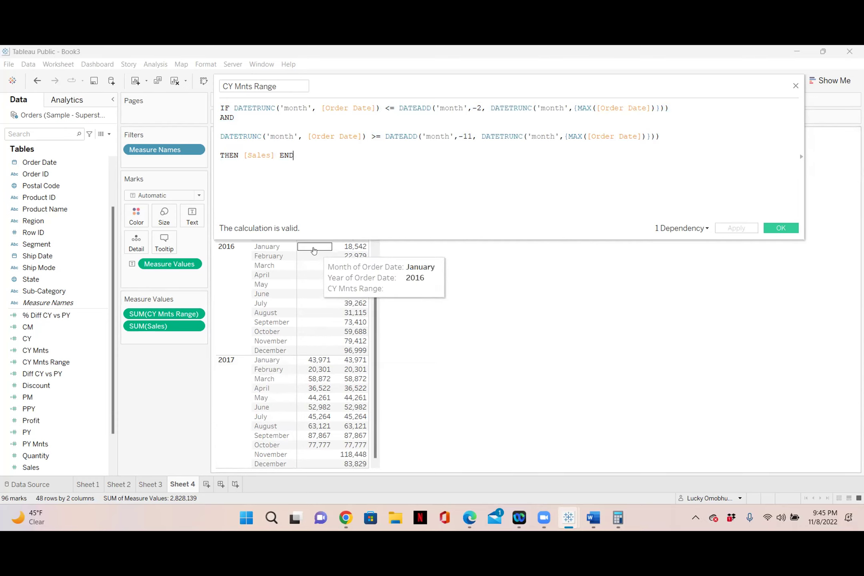
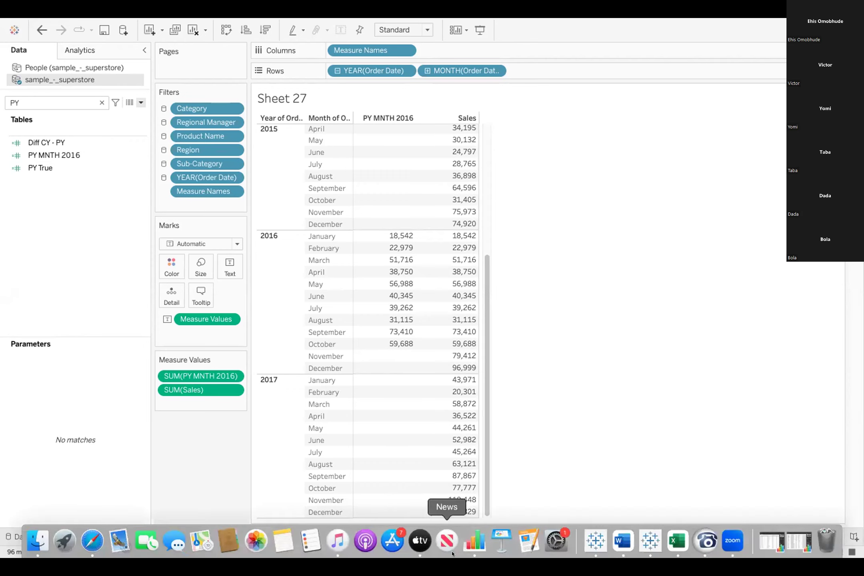
click(732, 540)
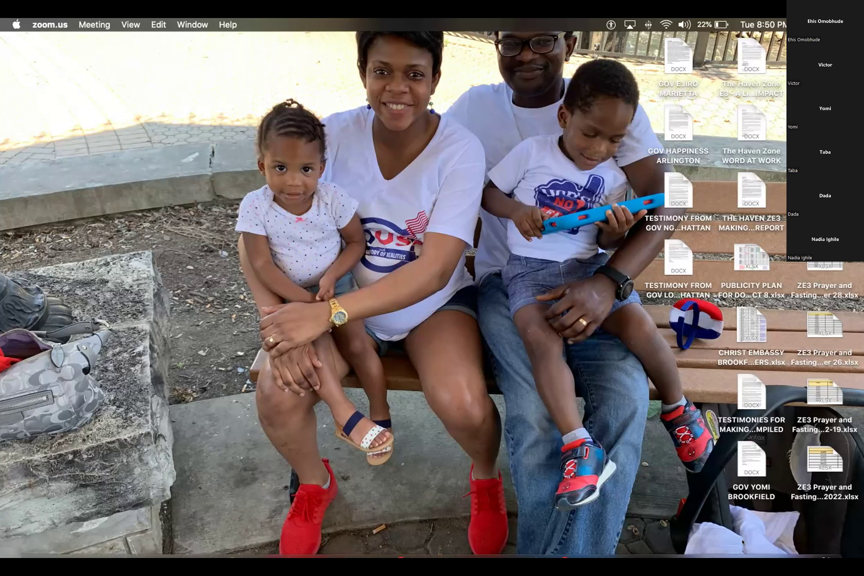
mouse_move(696, 555)
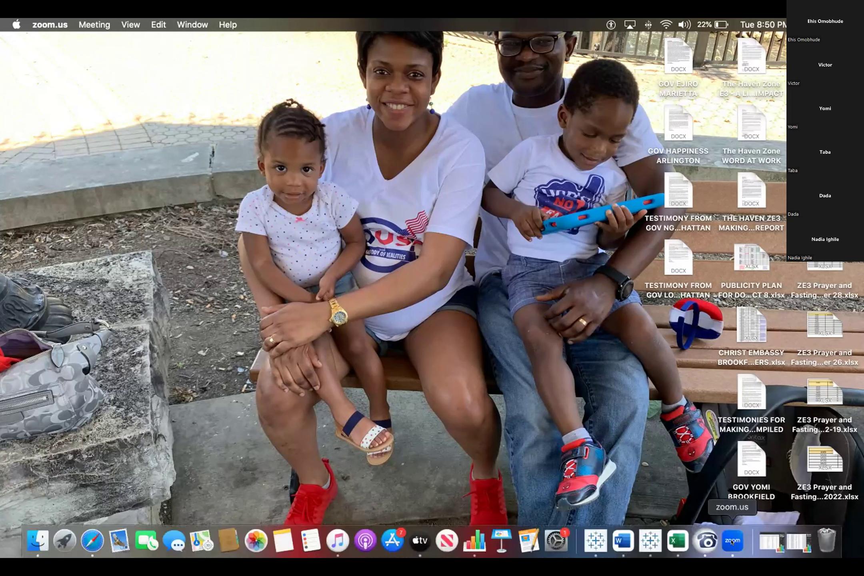
click(649, 541)
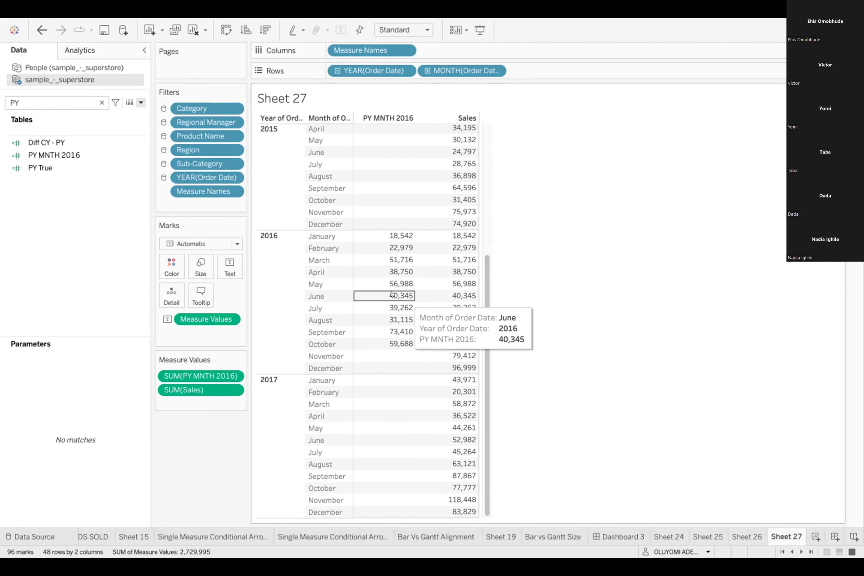
- Open the PY MNTH 2016 calculation and examine its date conditions alongside the Sheet 27 table
click(88, 146)
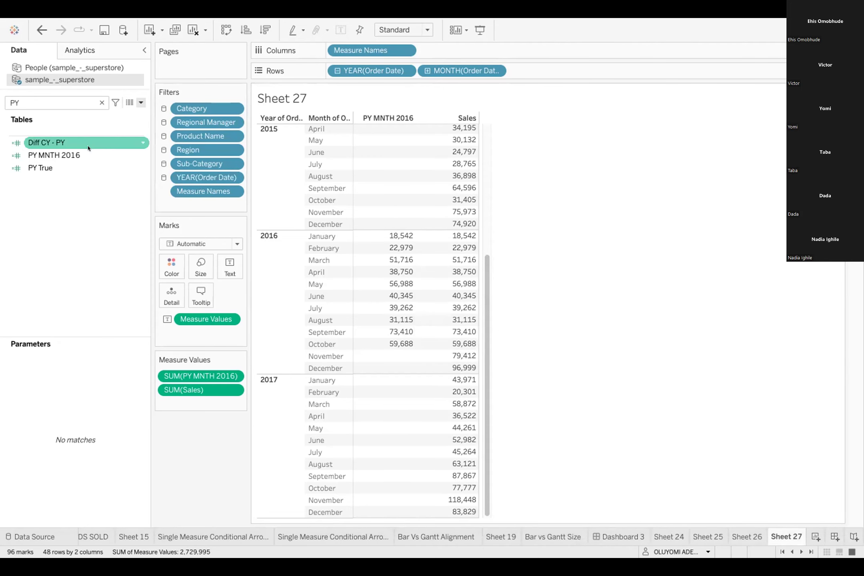
click(120, 155)
right_click(142, 157)
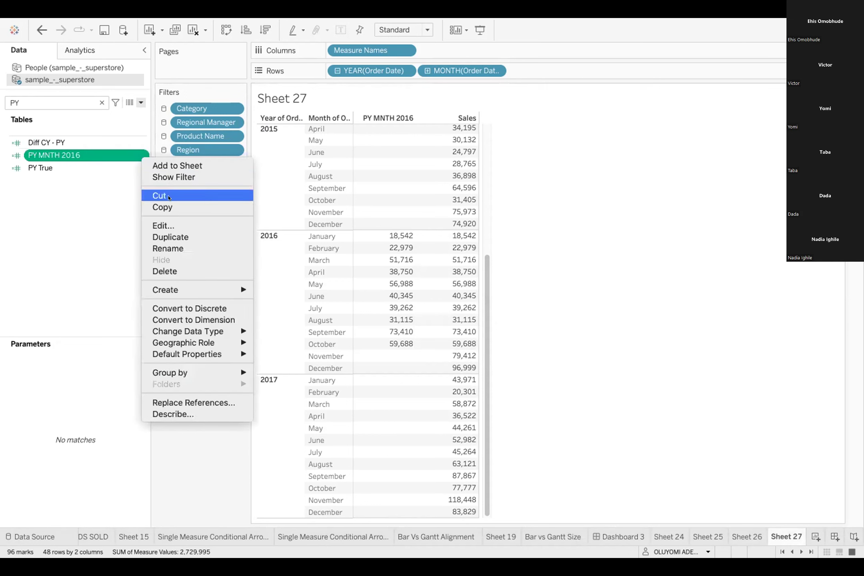
click(167, 226)
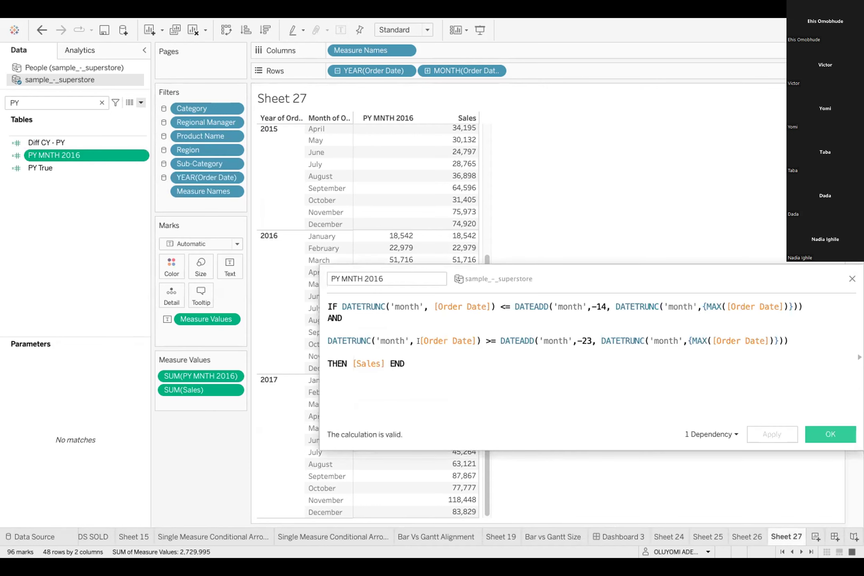
drag(580, 272, 694, 260)
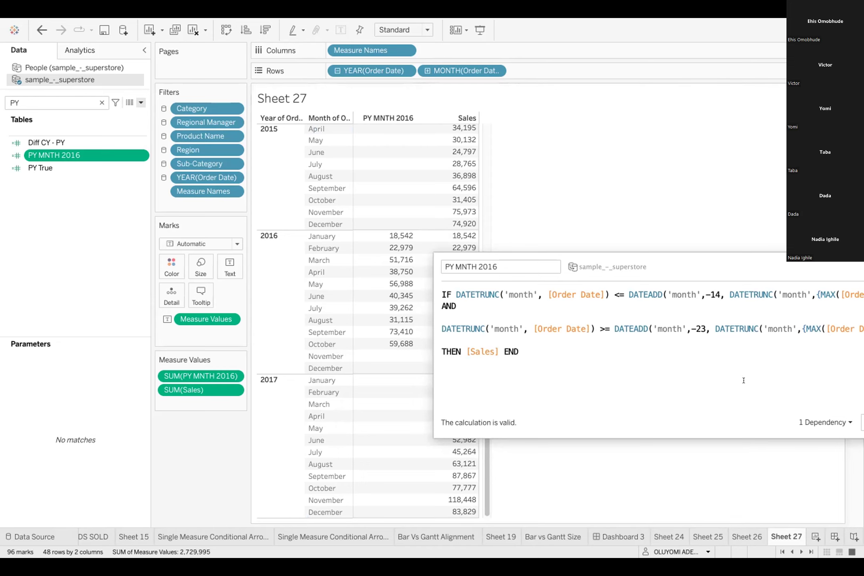
drag(721, 262, 630, 283)
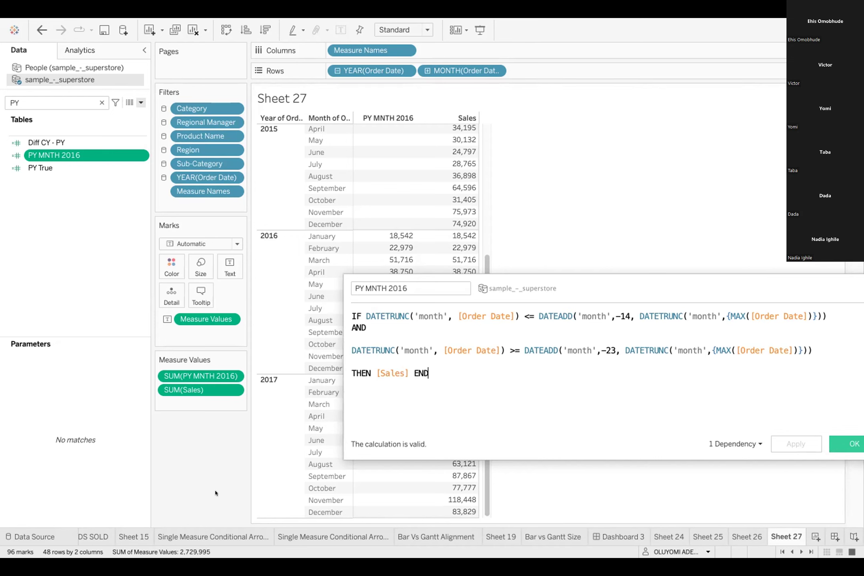
mouse_move(258, 530)
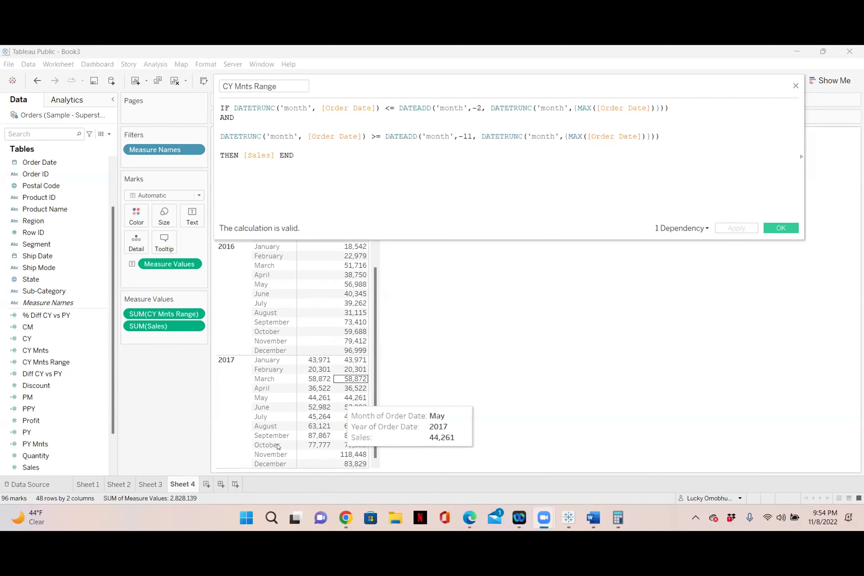
- Switch to the Udemy page in Chrome and search its courses for "microsoft sql server"
click(348, 520)
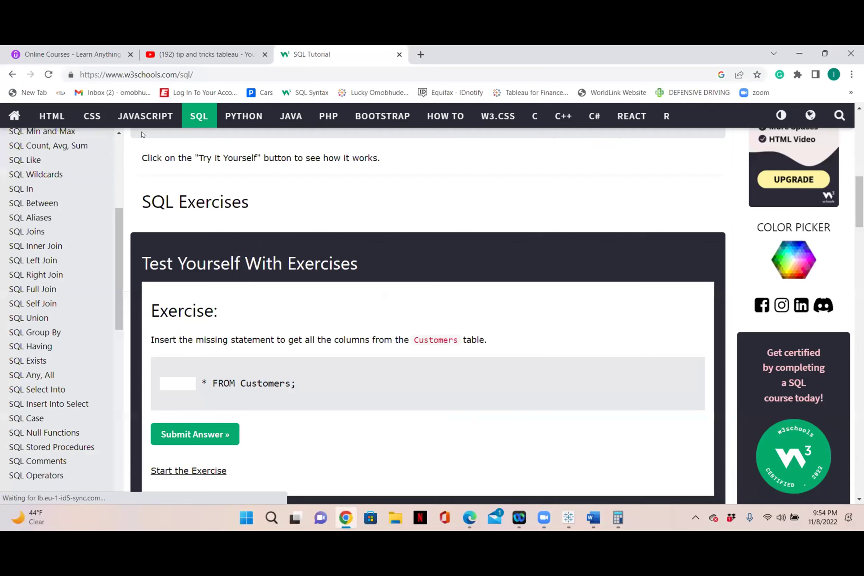
click(90, 55)
scroll(318, 180, up, 4)
click(282, 157)
key(BackSpace)
key(BackSpace)
key(BackSpace)
key(BackSpace)
key(BackSpace)
key(BackSpace)
key(BackSpace)
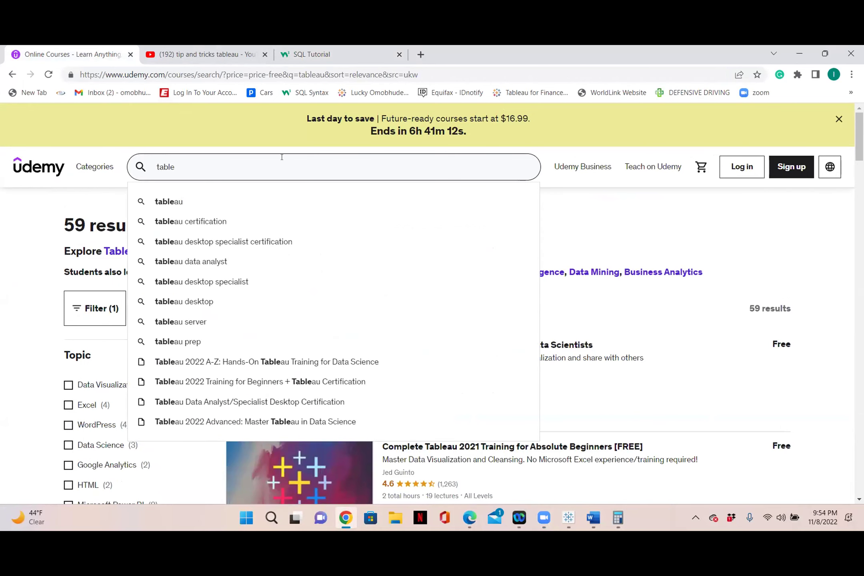
text(sql)
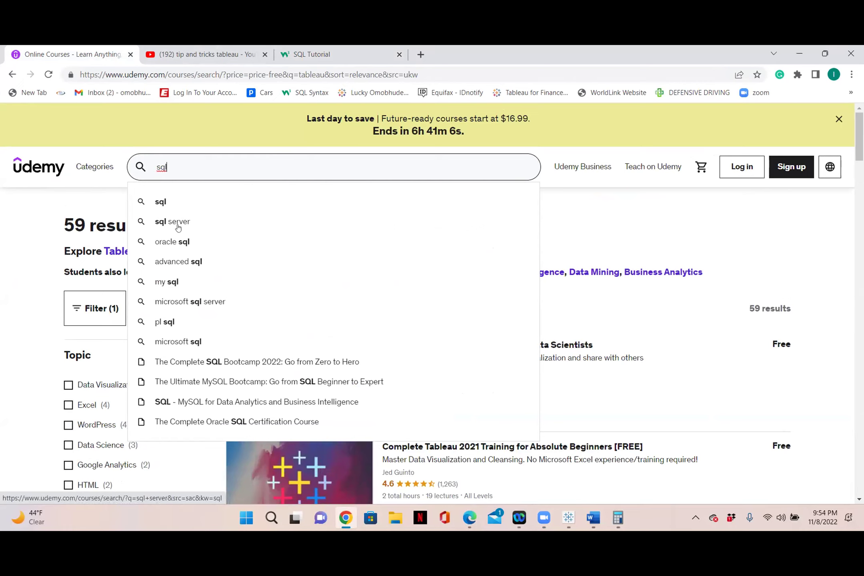
click(193, 303)
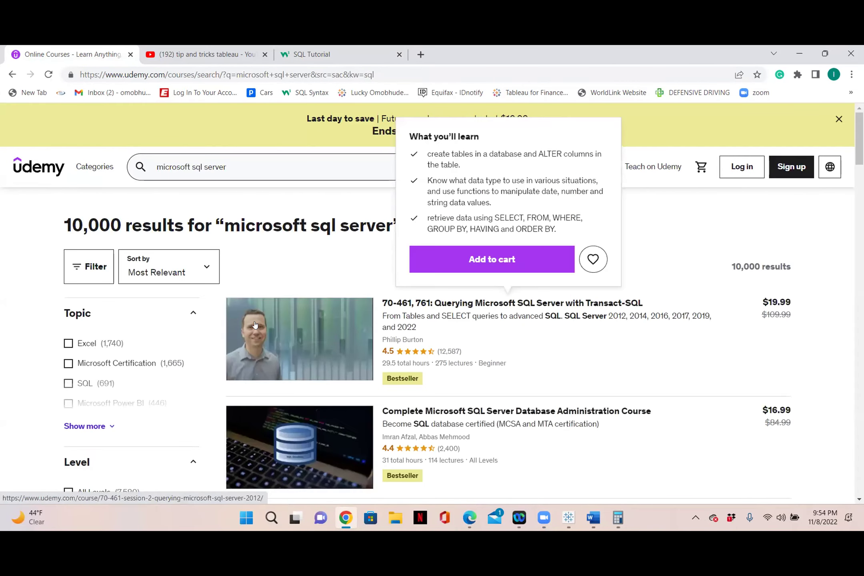
- Filter the Microsoft SQL Server course results by price to show only free courses
scroll(119, 367, down, 1)
scroll(119, 367, down, 4)
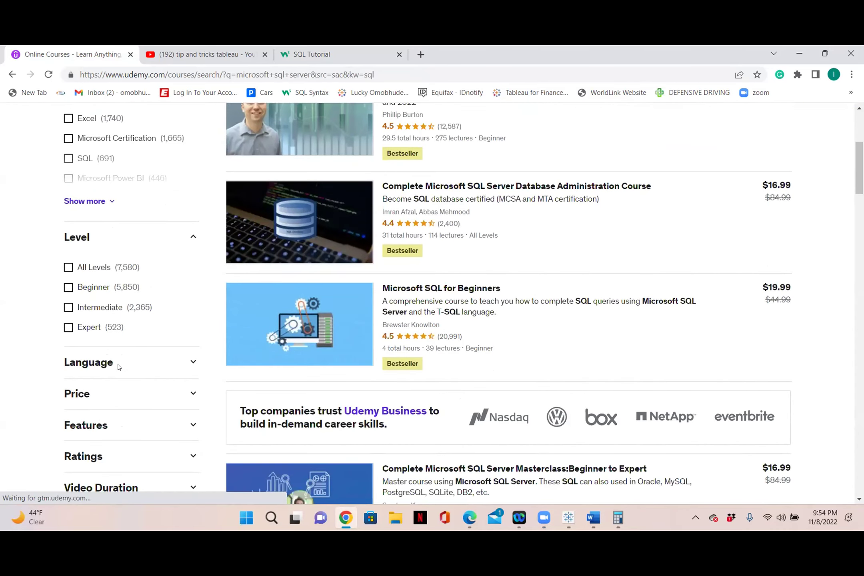
click(107, 342)
click(68, 387)
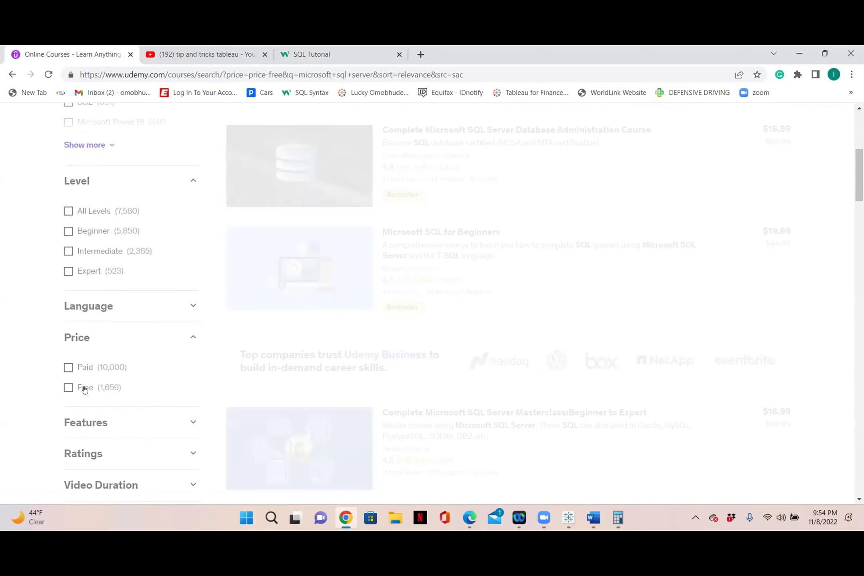
scroll(335, 367, up, 4)
scroll(335, 367, up, 3)
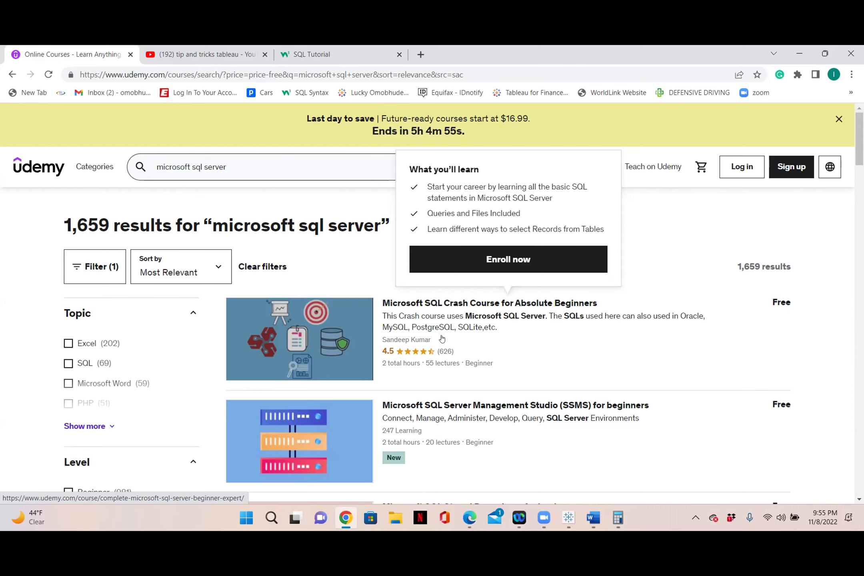
- Look through the free Microsoft SQL Server courses, examining their titles, ratings, durations, levels and learning summaries
scroll(528, 385, down, 5)
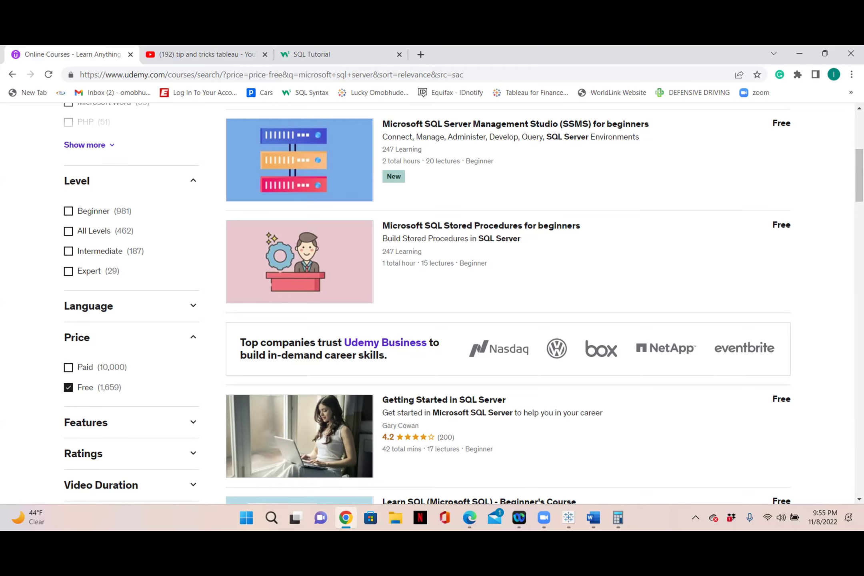
scroll(508, 304, down, 12)
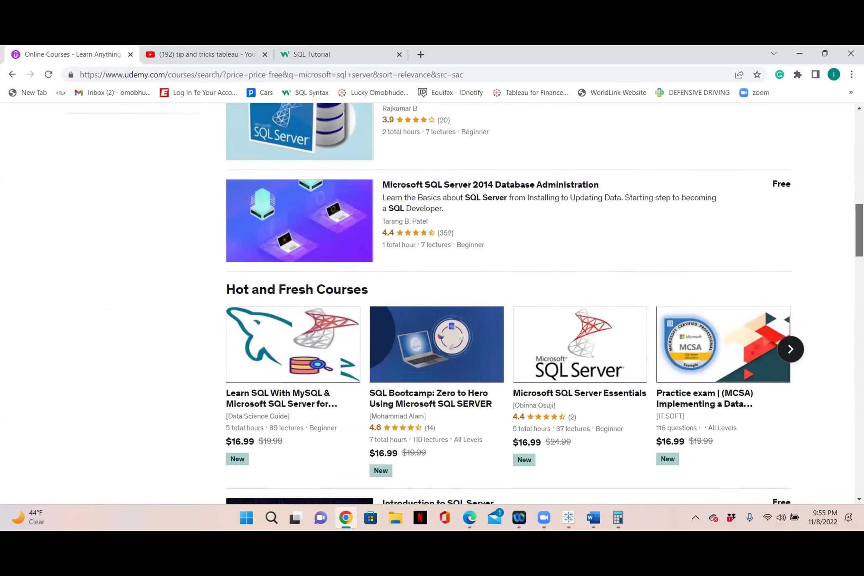
scroll(508, 304, down, 3)
scroll(508, 304, up, 14)
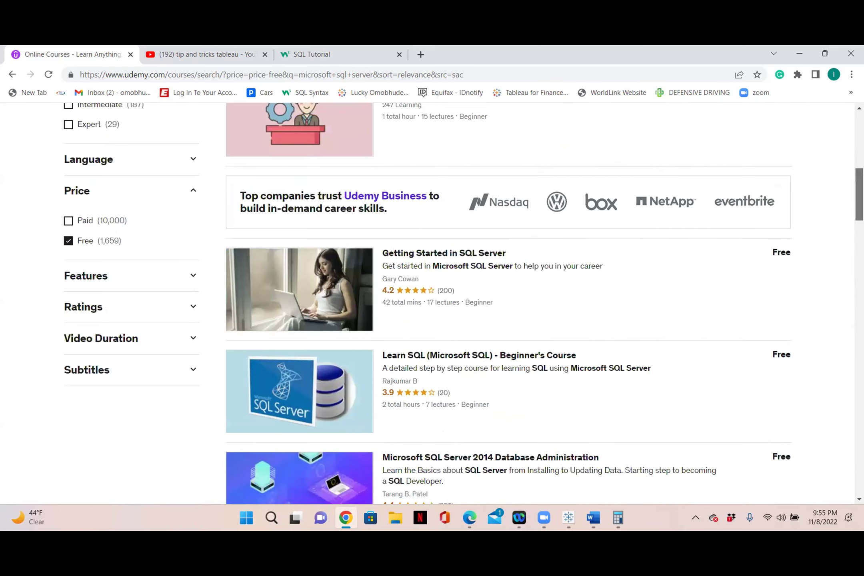
scroll(508, 304, up, 1)
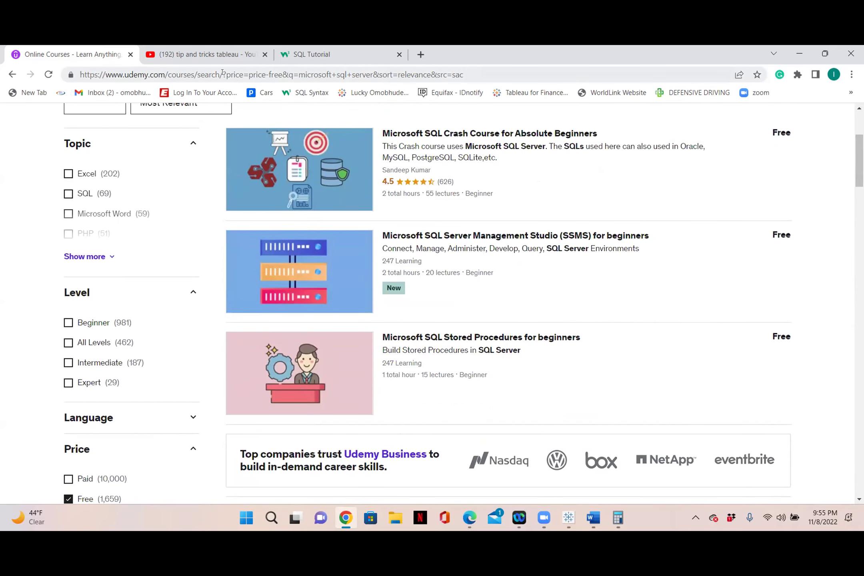
mouse_move(213, 57)
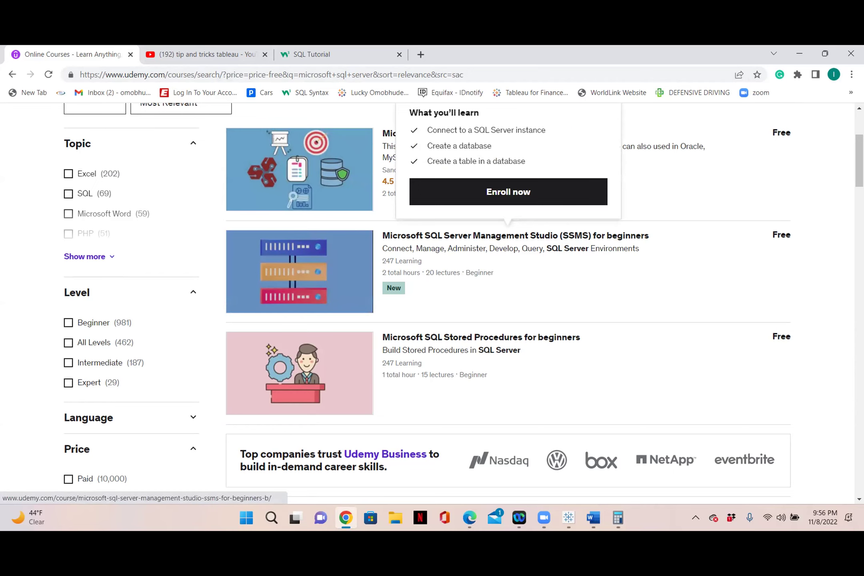
scroll(830, 227, up, 5)
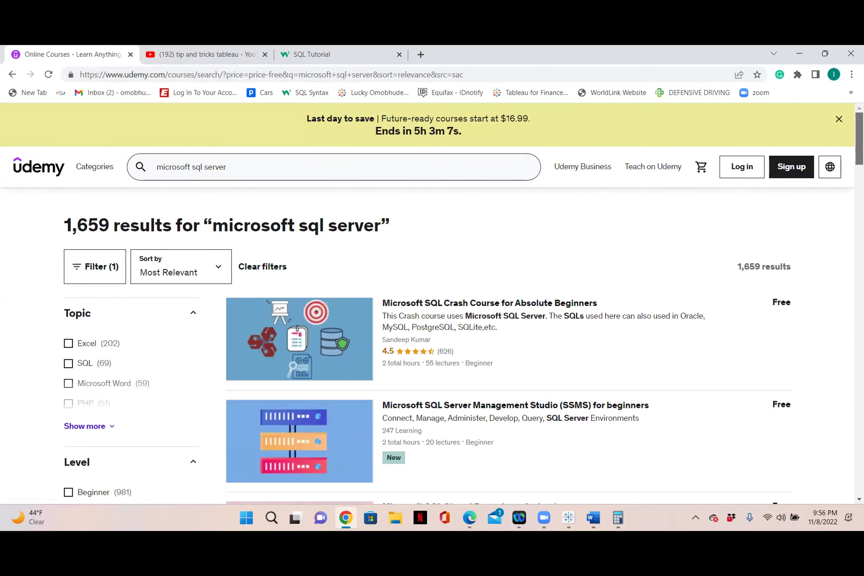
scroll(432, 304, down, 12)
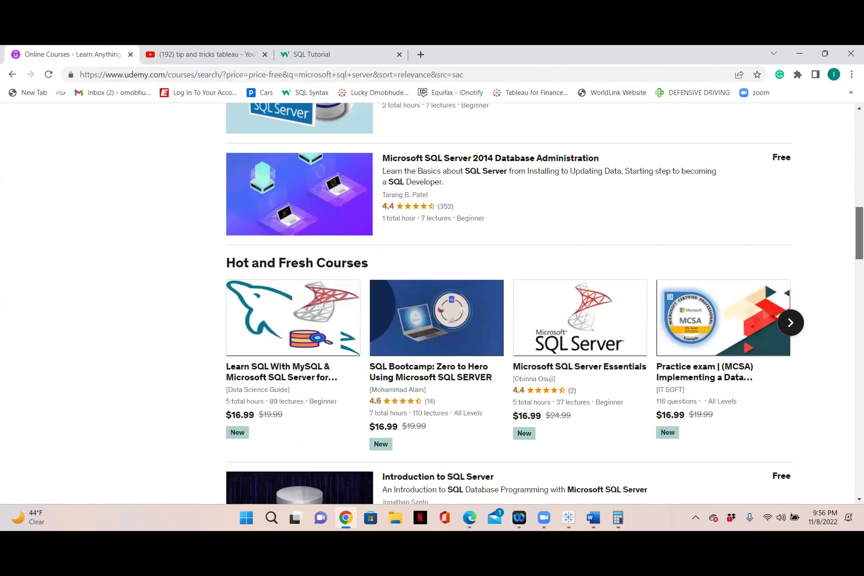
scroll(432, 304, up, 8)
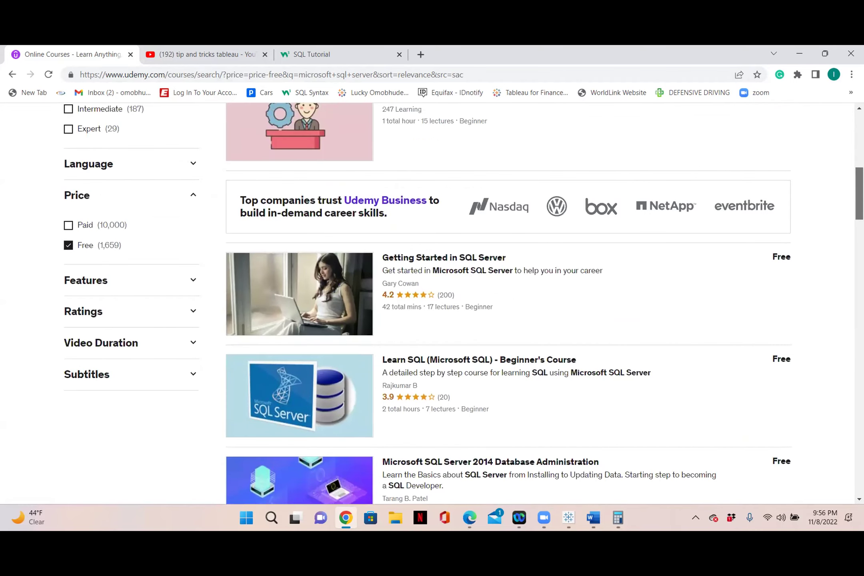
scroll(432, 304, down, 8)
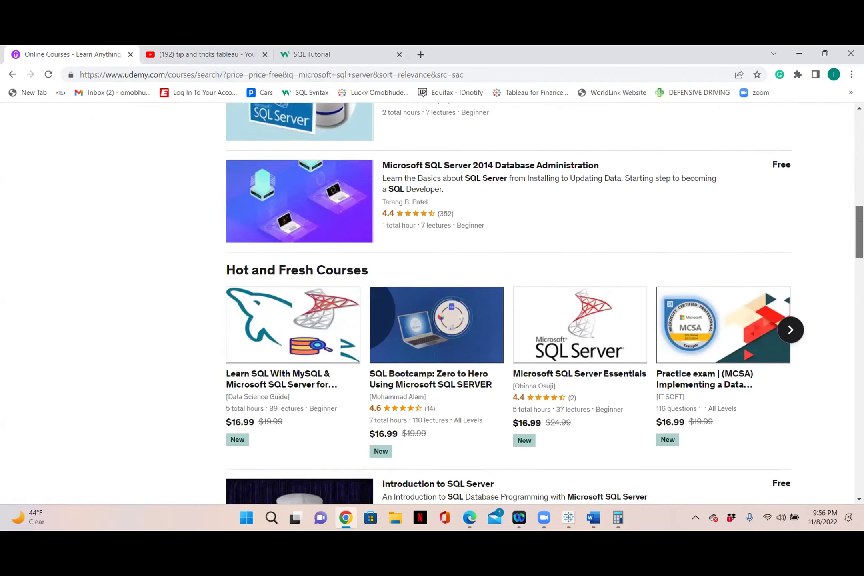
scroll(432, 304, up, 1)
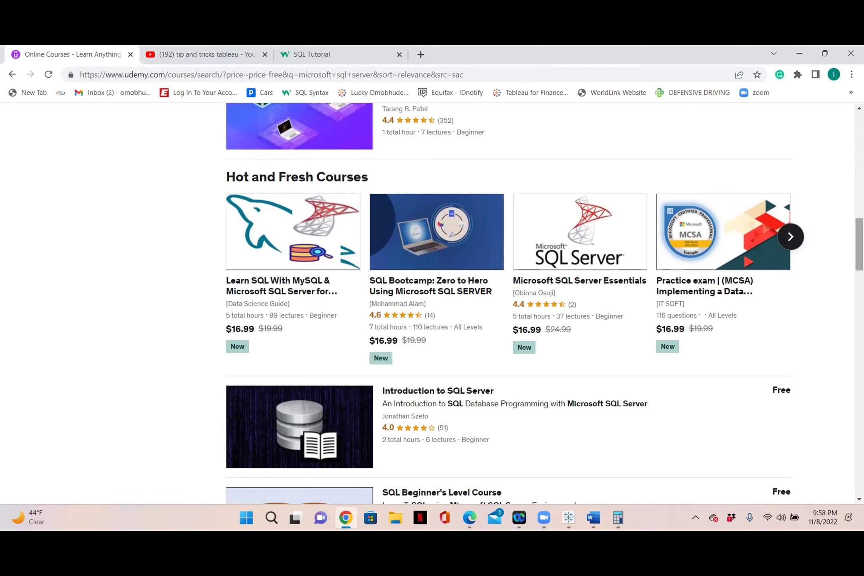
scroll(432, 304, up, 15)
scroll(432, 304, up, 2)
mouse_move(574, 296)
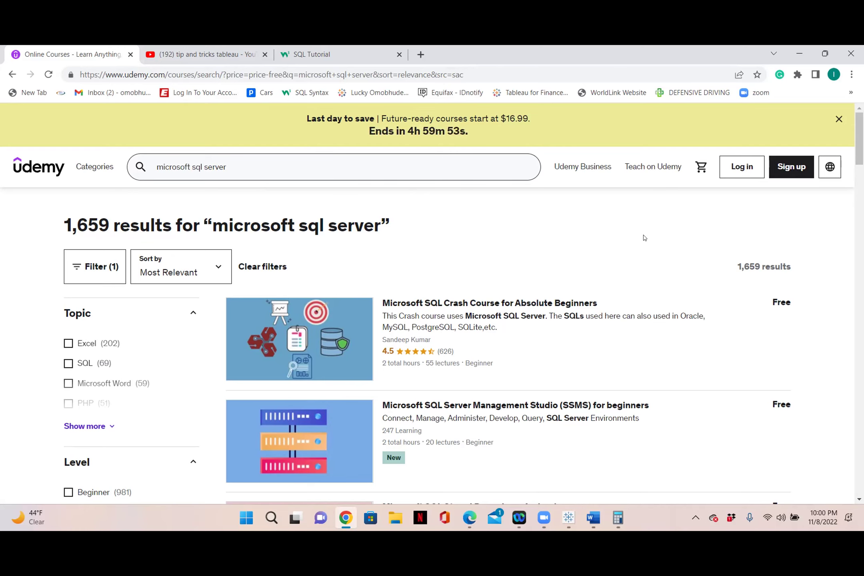
scroll(644, 238, down, 3)
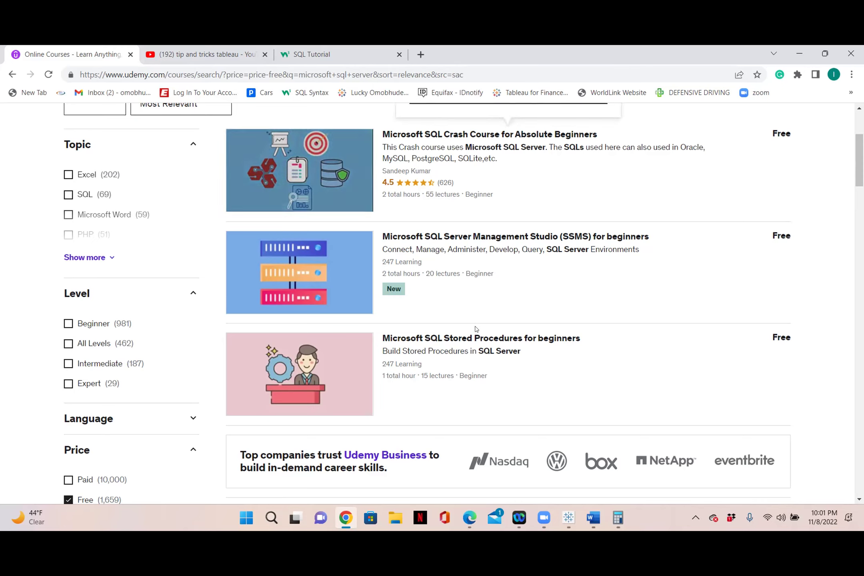
mouse_move(476, 329)
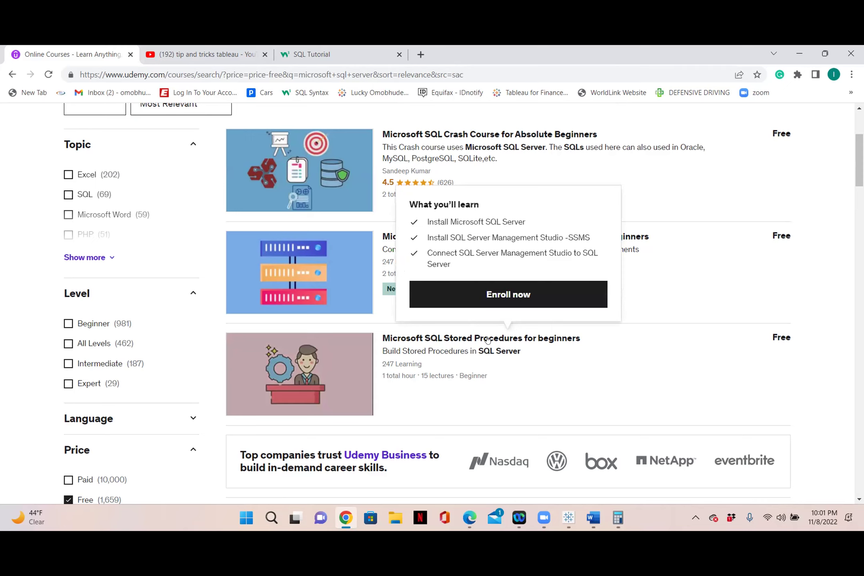